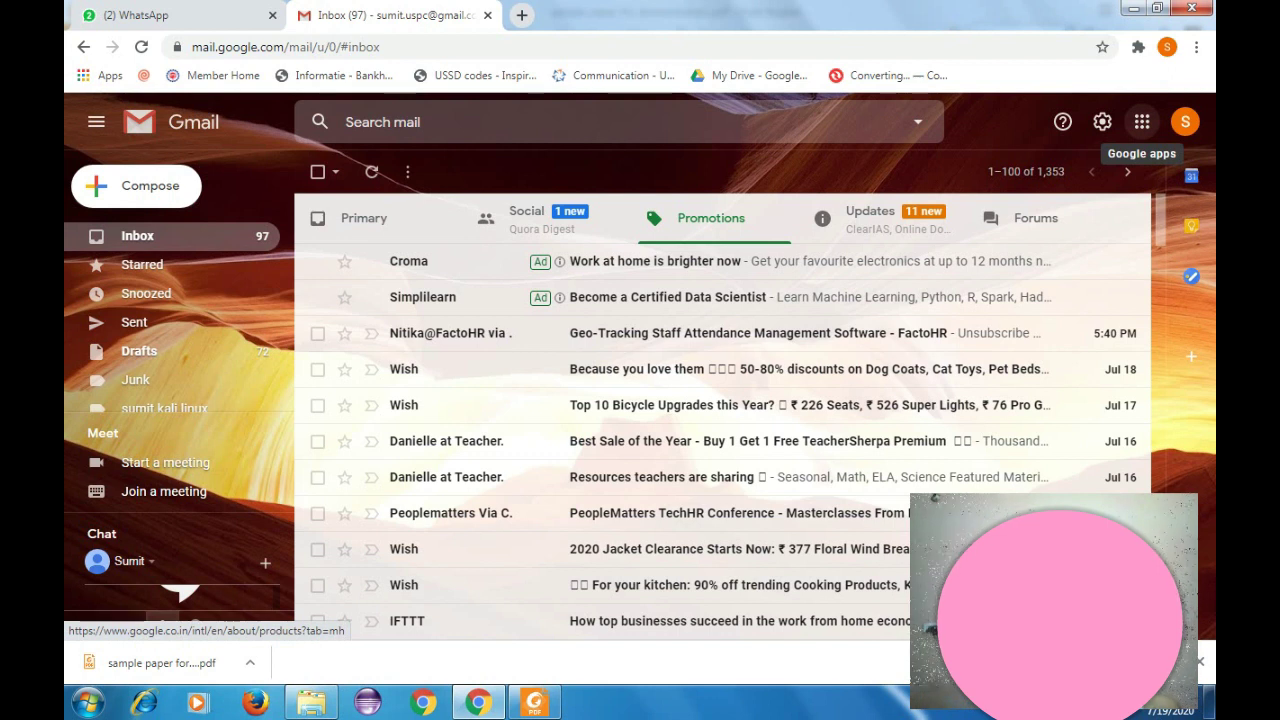
Open Google Docs from the list of Google apps in Gmail.
click(1142, 121)
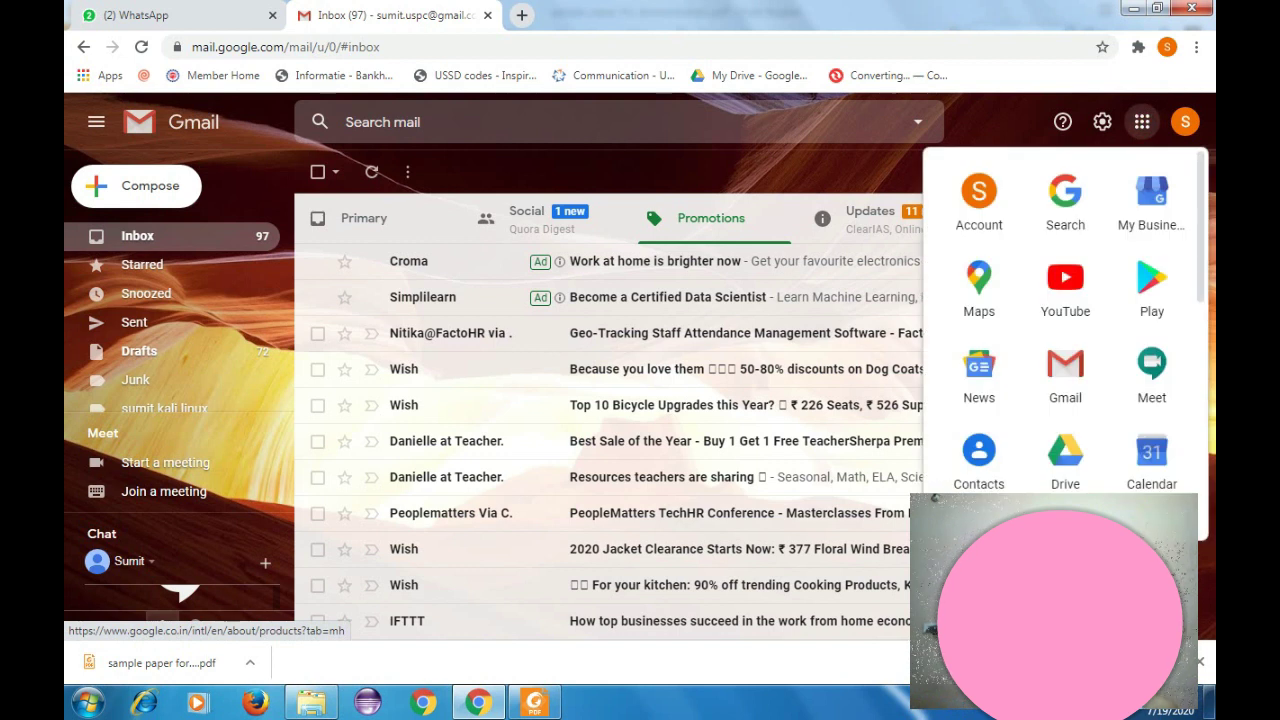
scroll(979, 290, down, 2)
scroll(979, 290, down, 3)
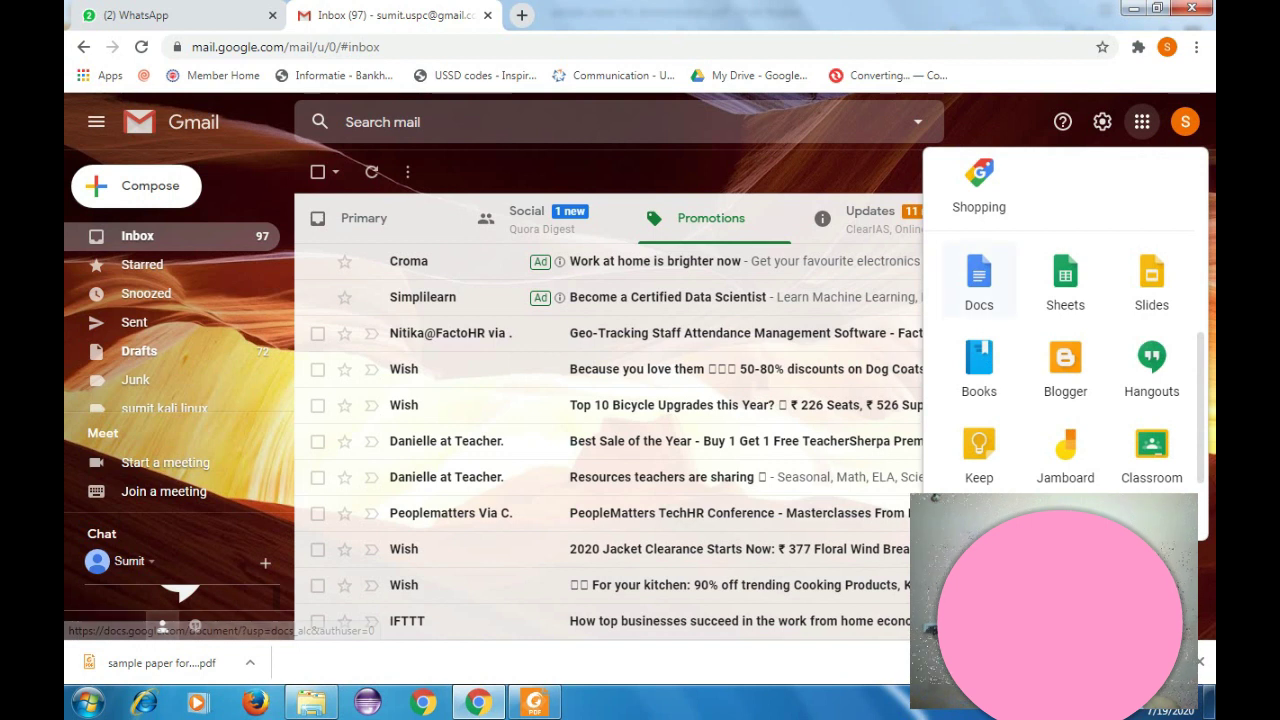
click(979, 277)
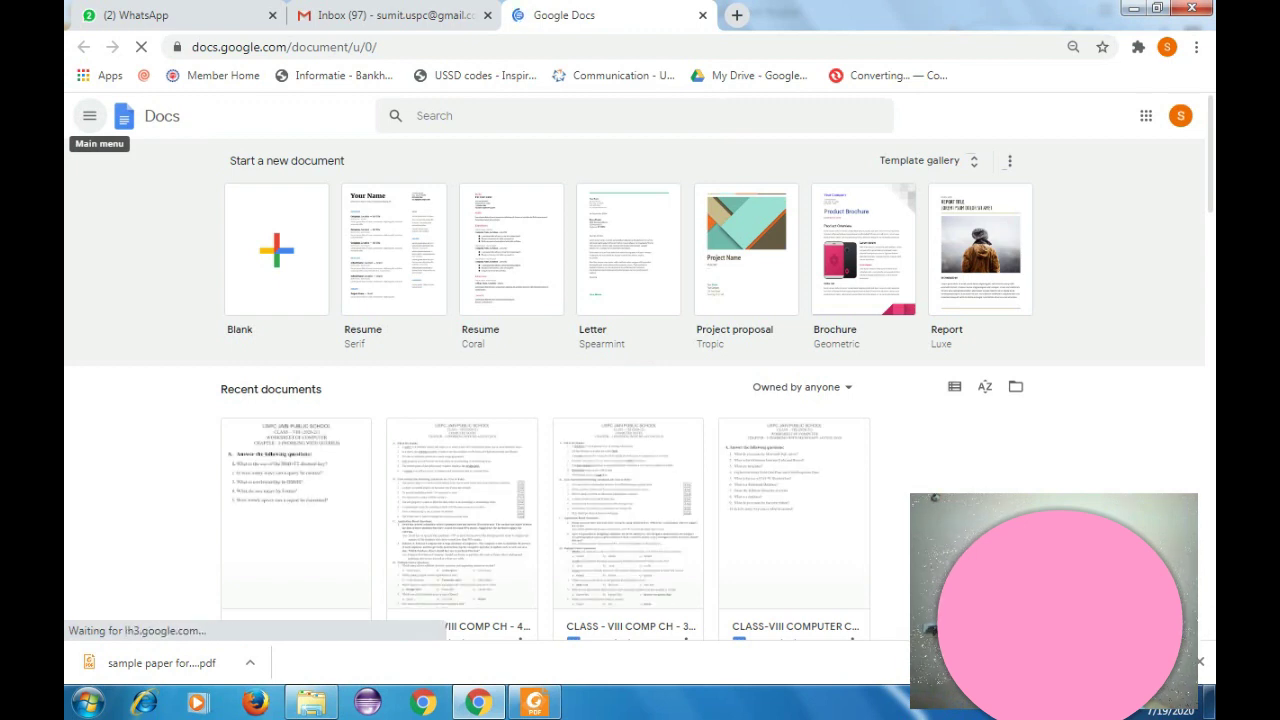
Switch from Google Docs to Google Forms and create a blank form.
click(89, 116)
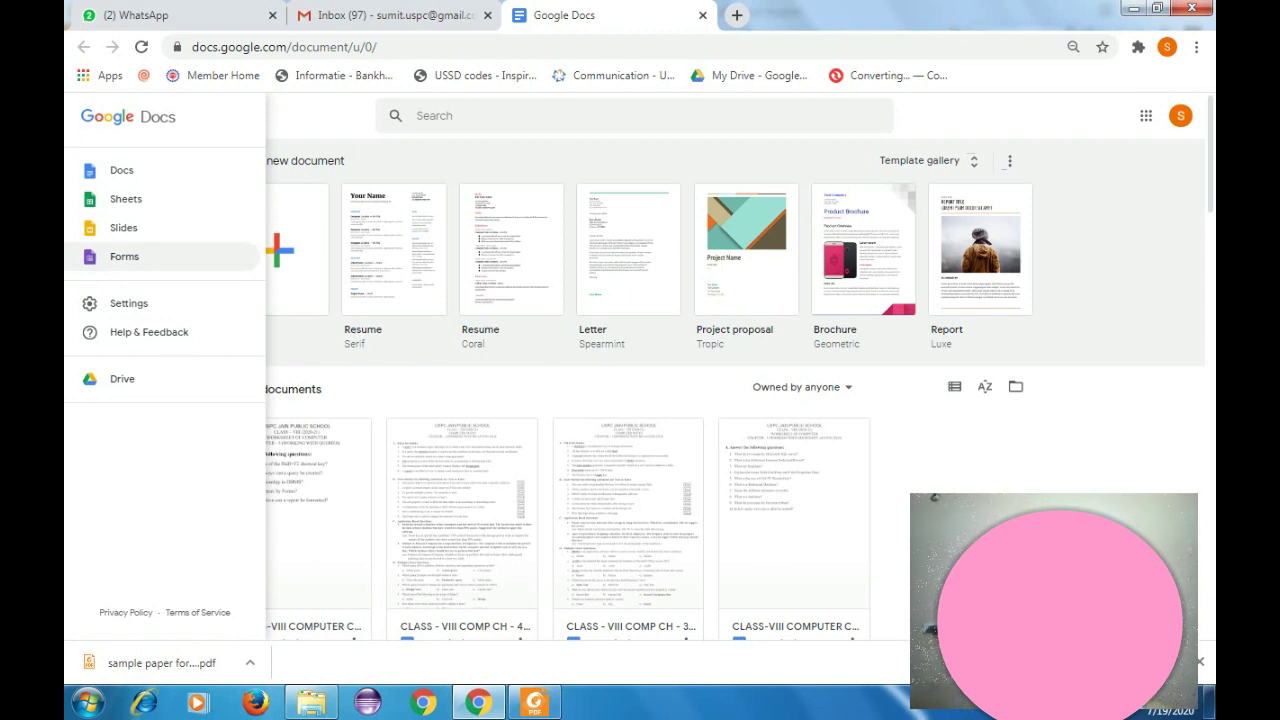
click(143, 256)
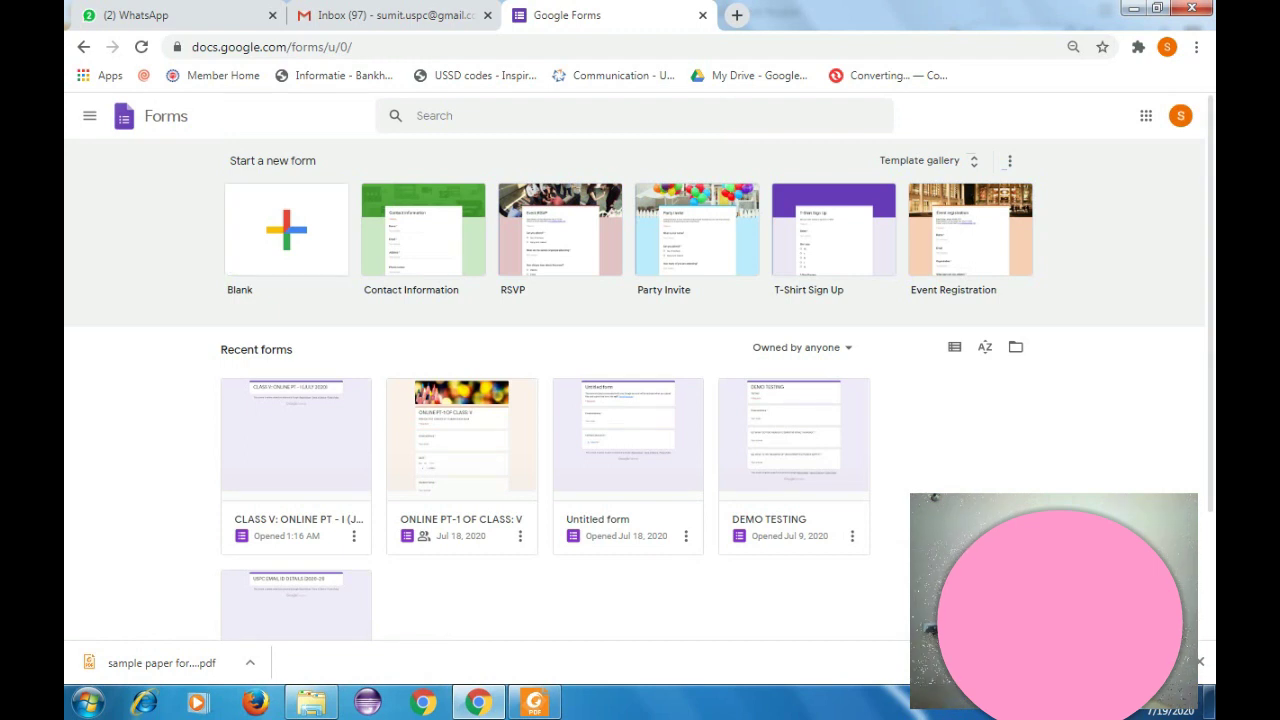
click(646, 373)
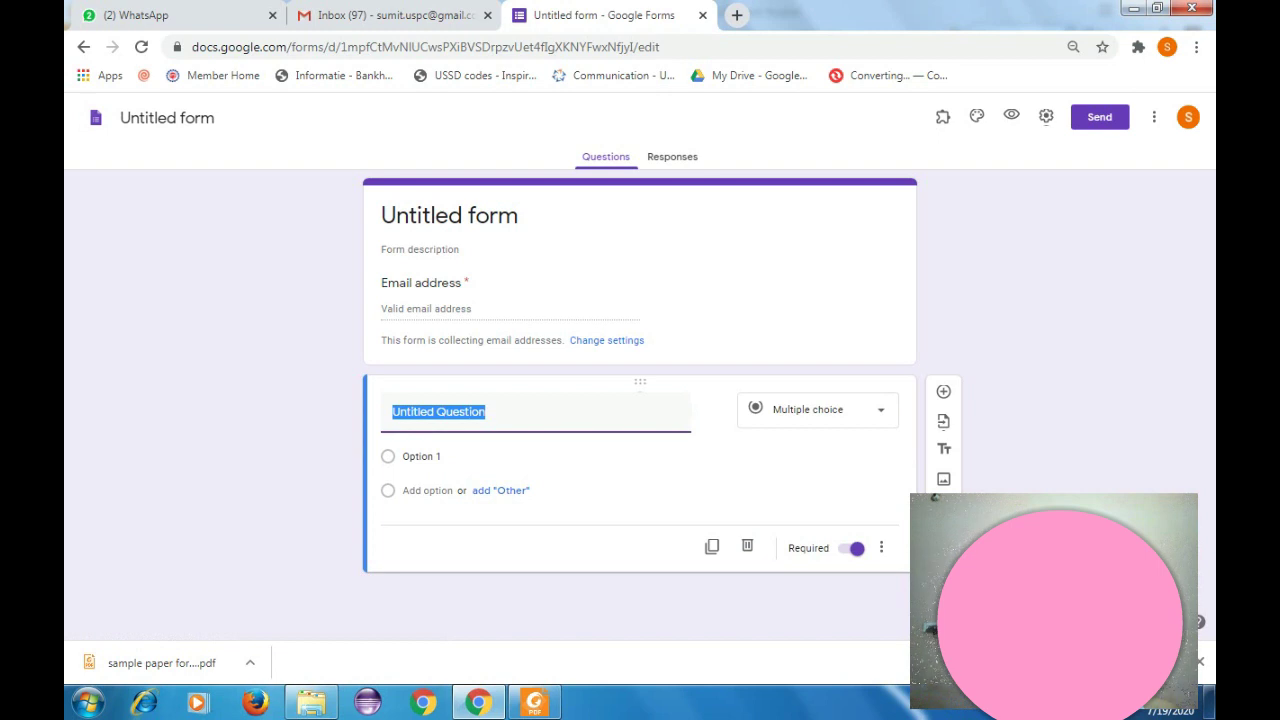
Turn off "Collect email addresses" in the form's general settings and save the settings.
click(779, 299)
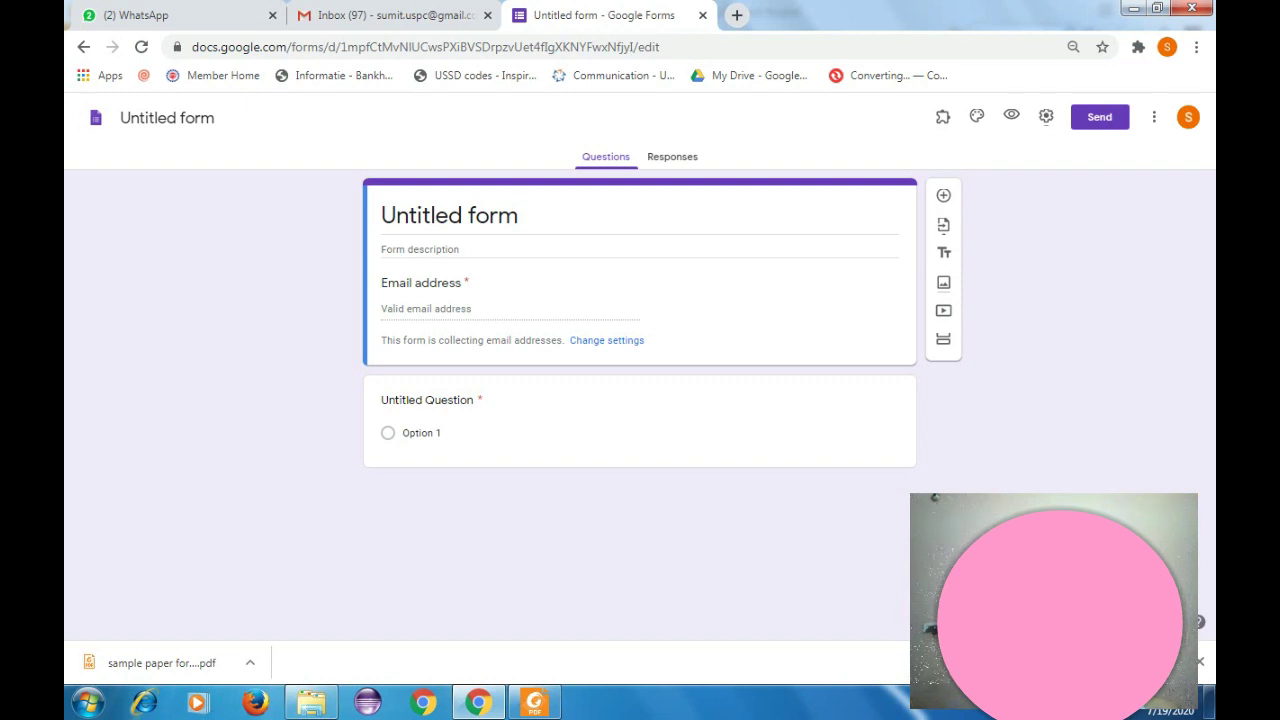
click(606, 340)
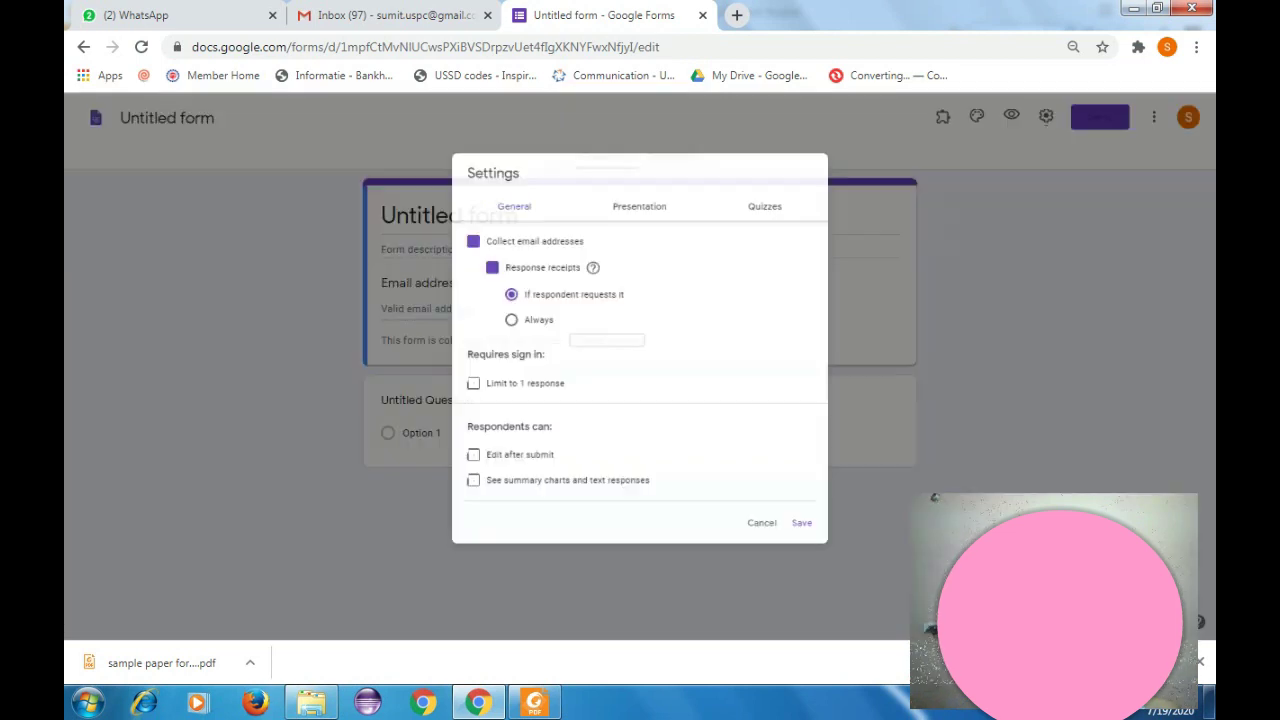
click(451, 227)
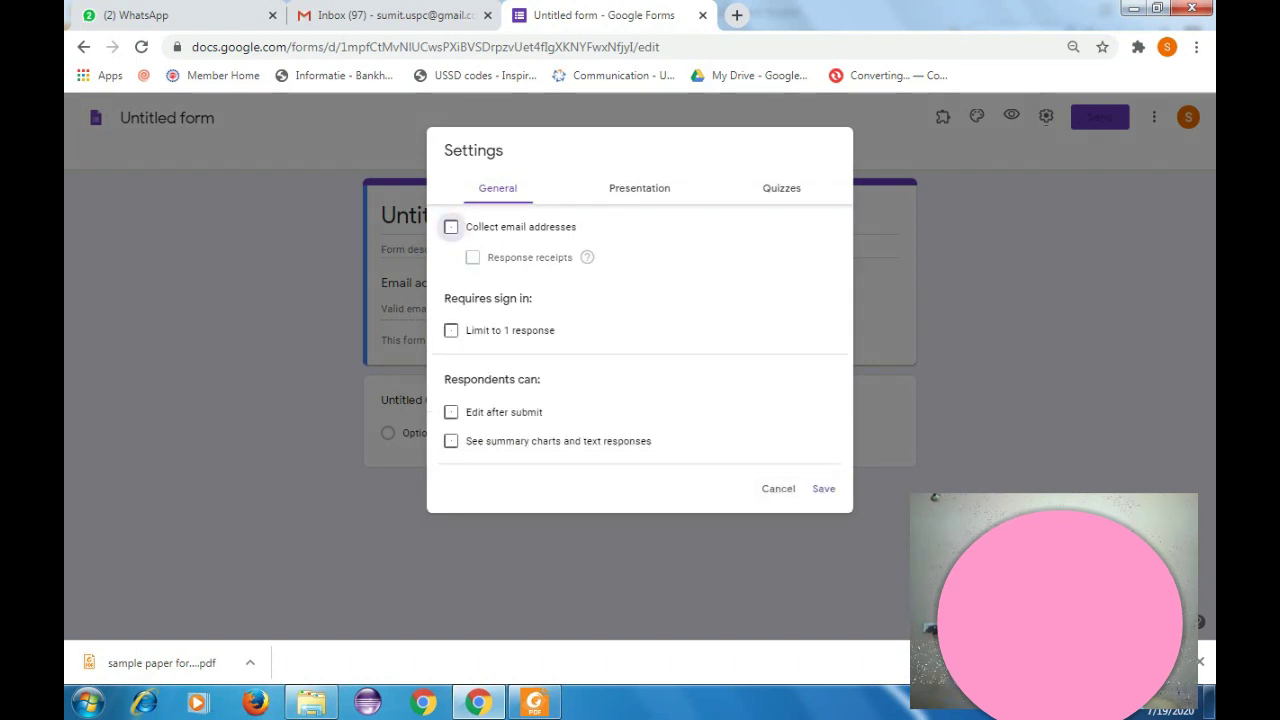
click(823, 489)
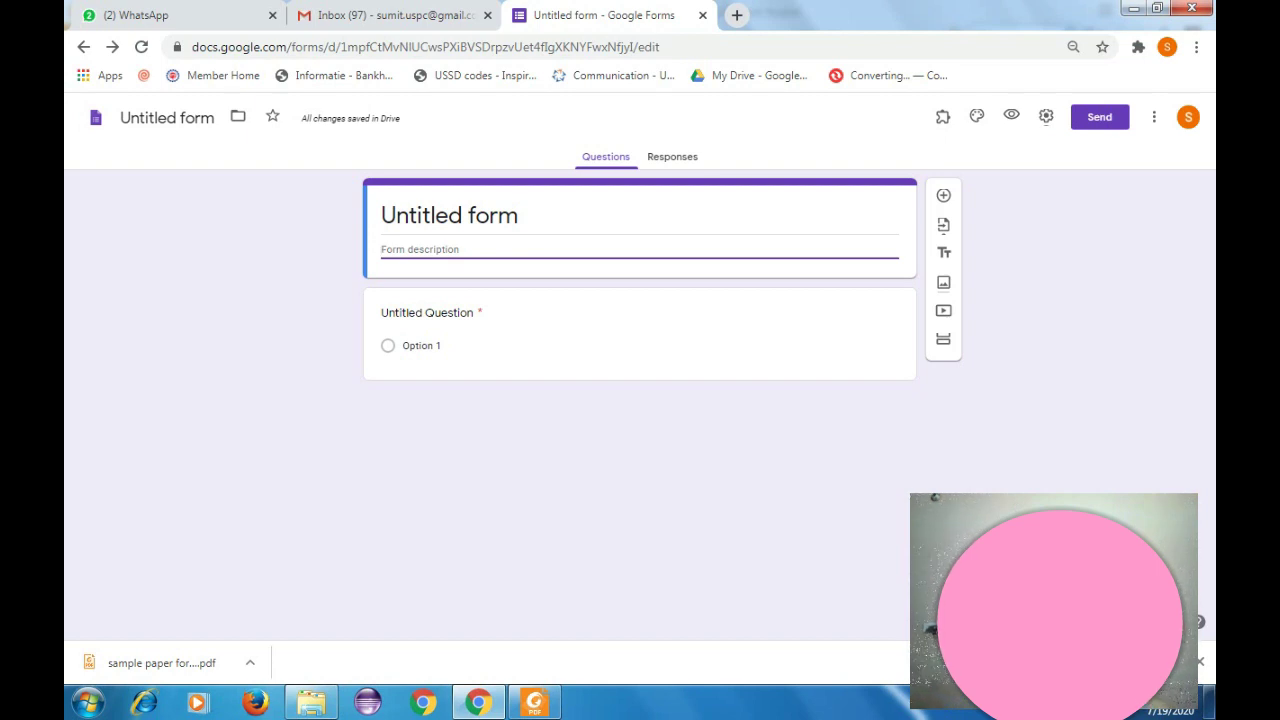
Title the form "CLASS V ENGLISH: ONLINE PT - I (JULY 2020)" and apply the same text as its file name.
click(529, 214)
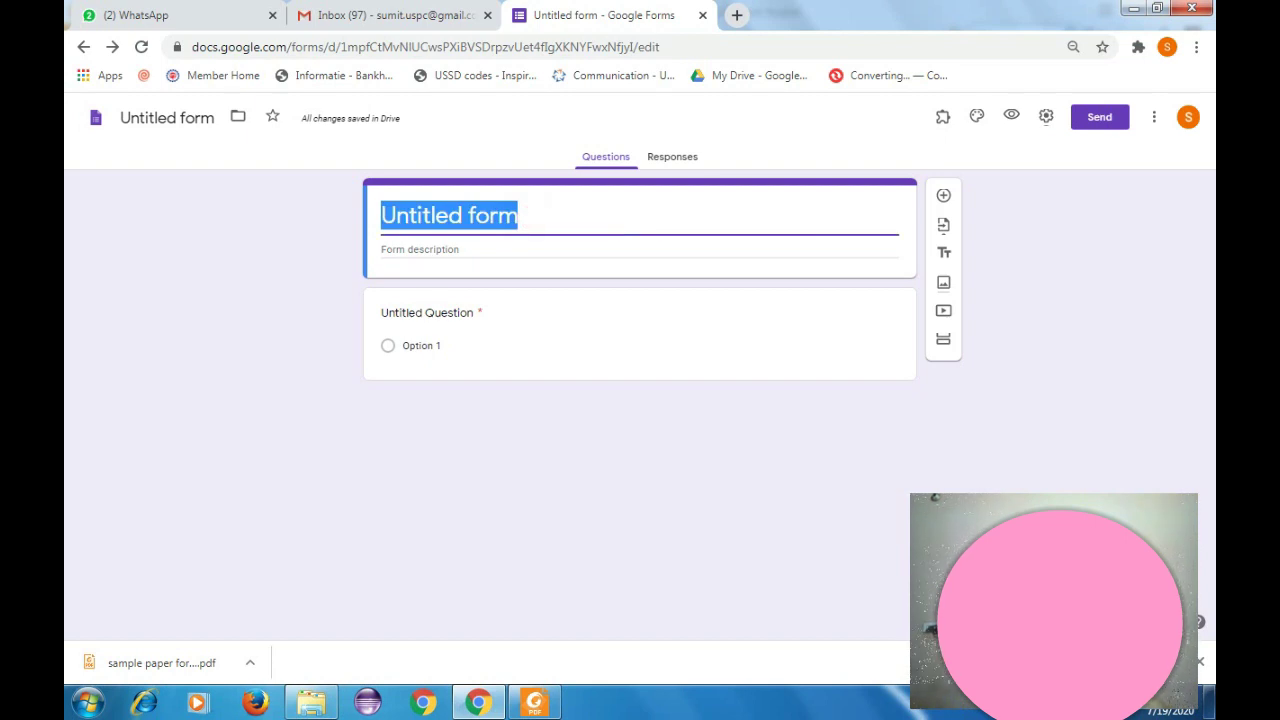
text(C)
key(BackSpace)
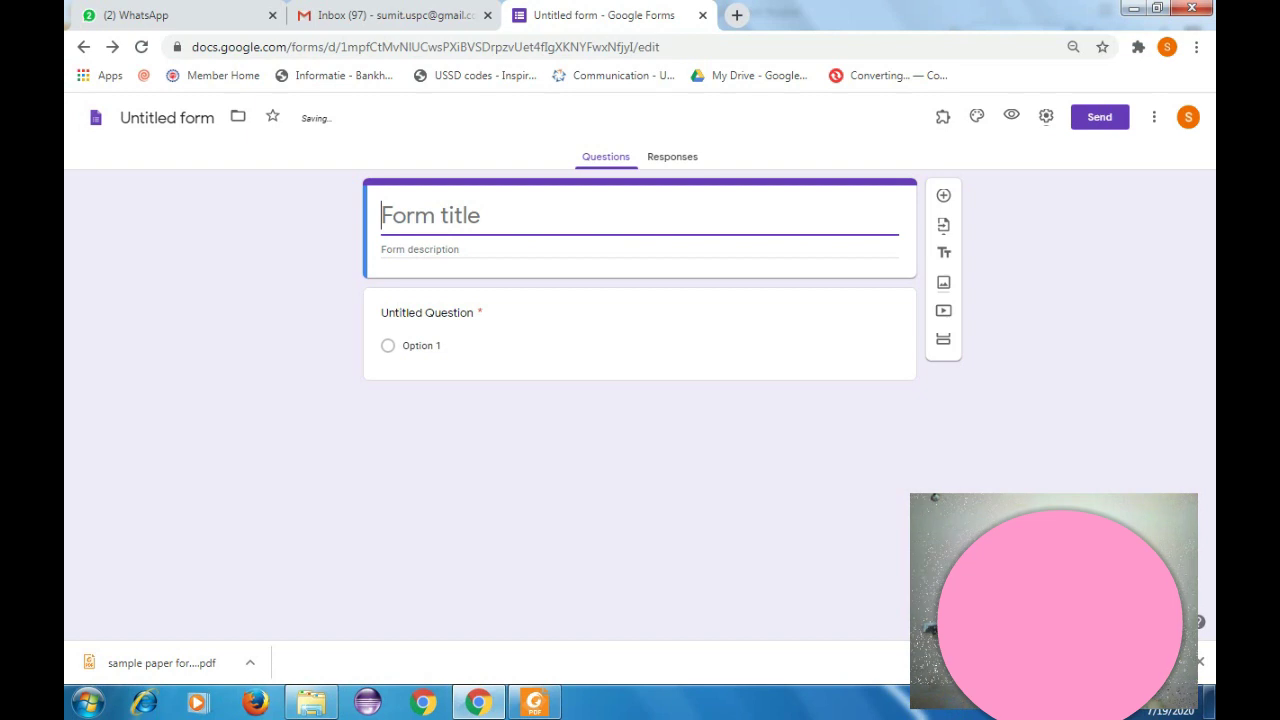
text(CLASS)
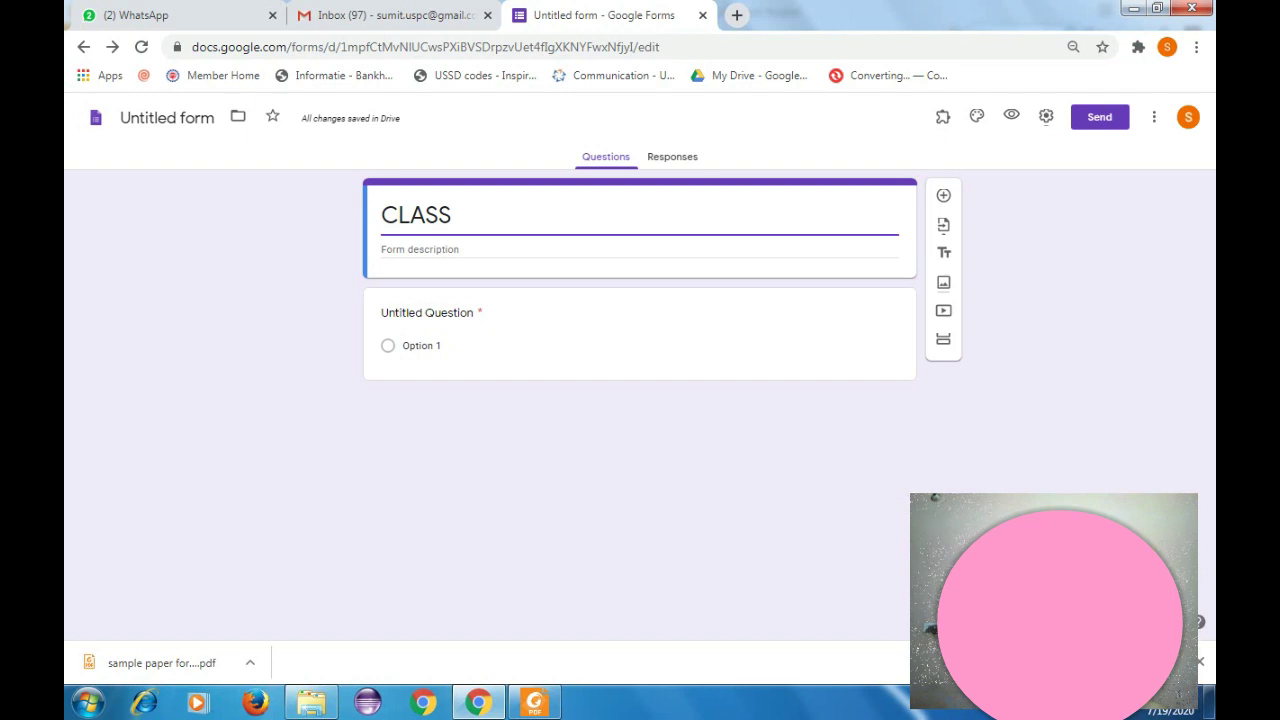
text(V )
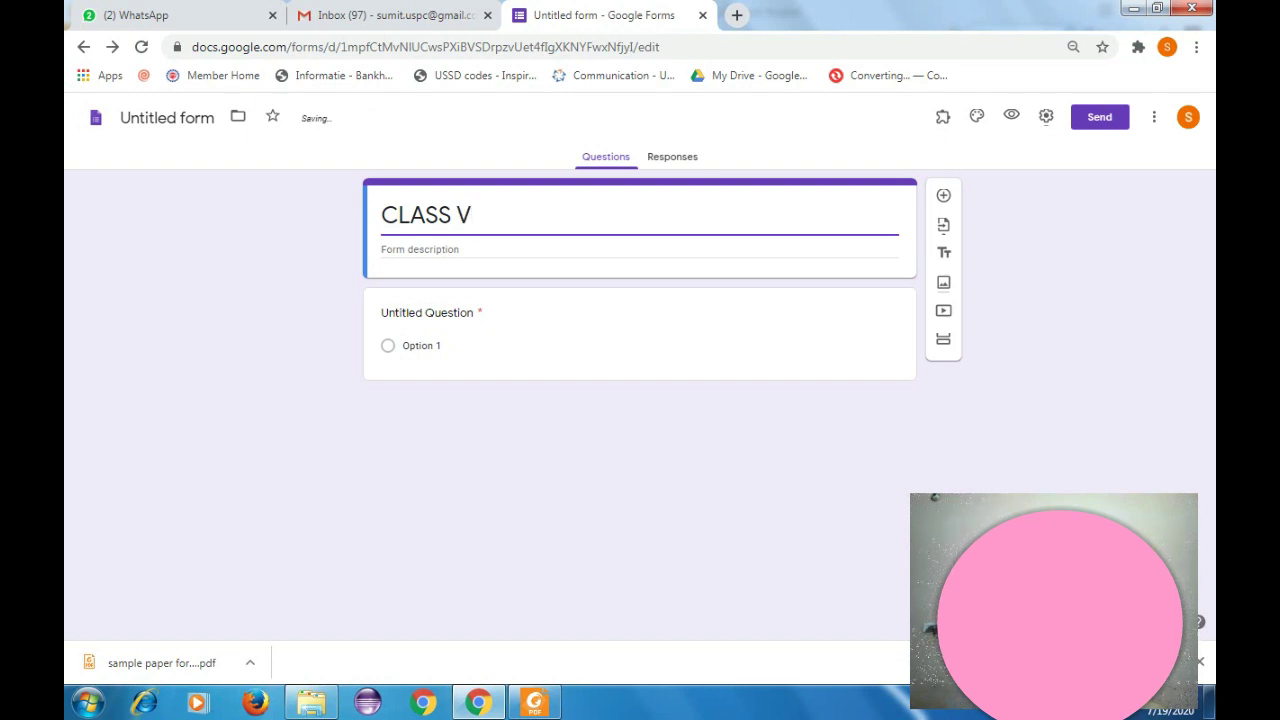
text(ENGLISH)
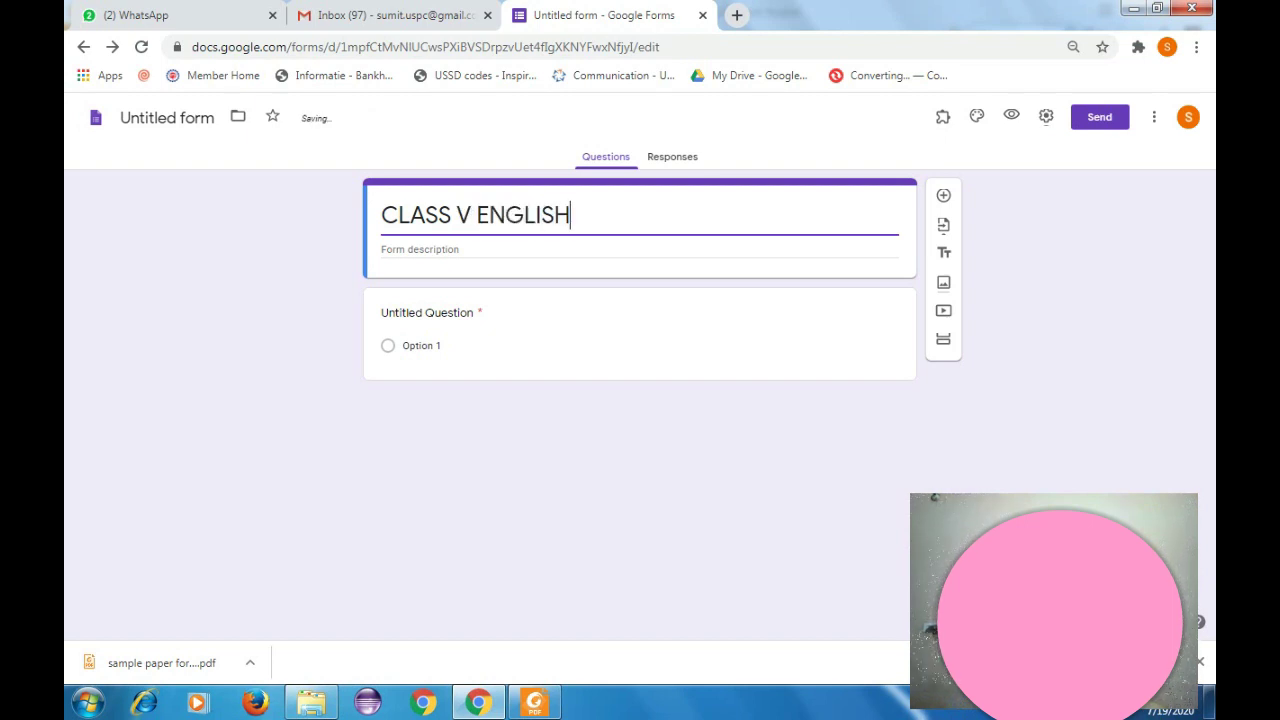
text(:)
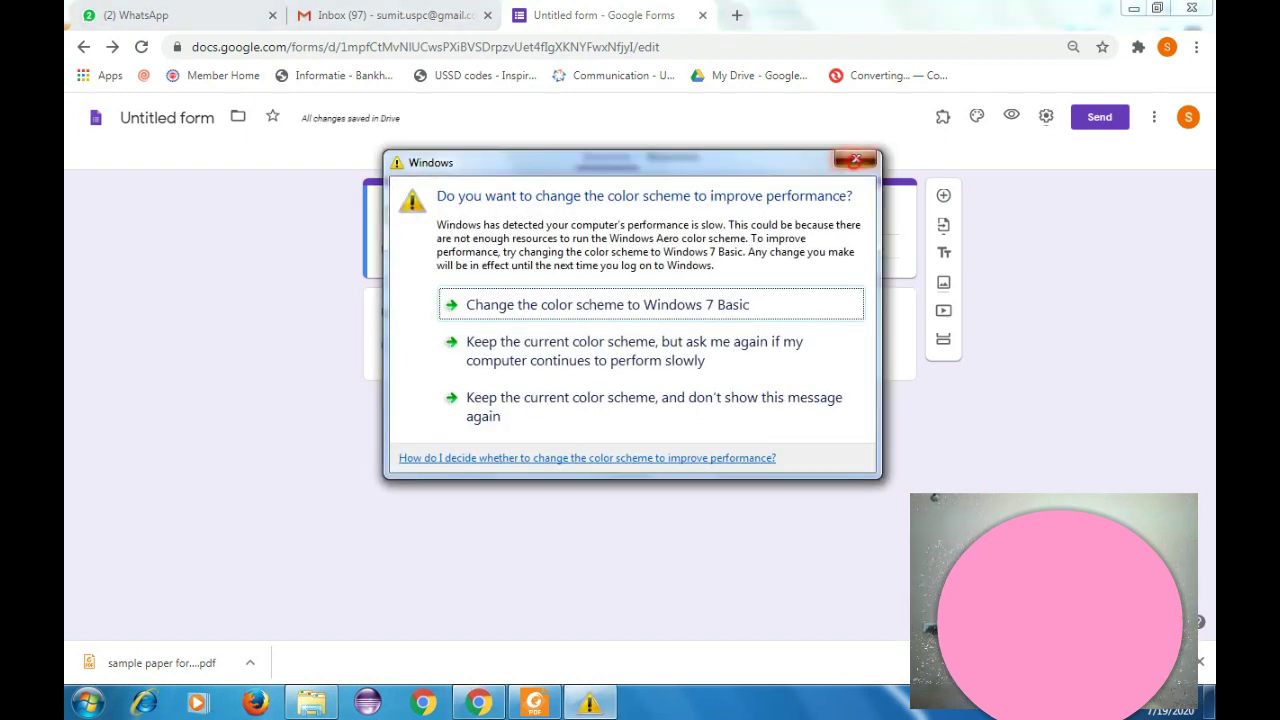
click(856, 158)
click(631, 220)
text(ONL)
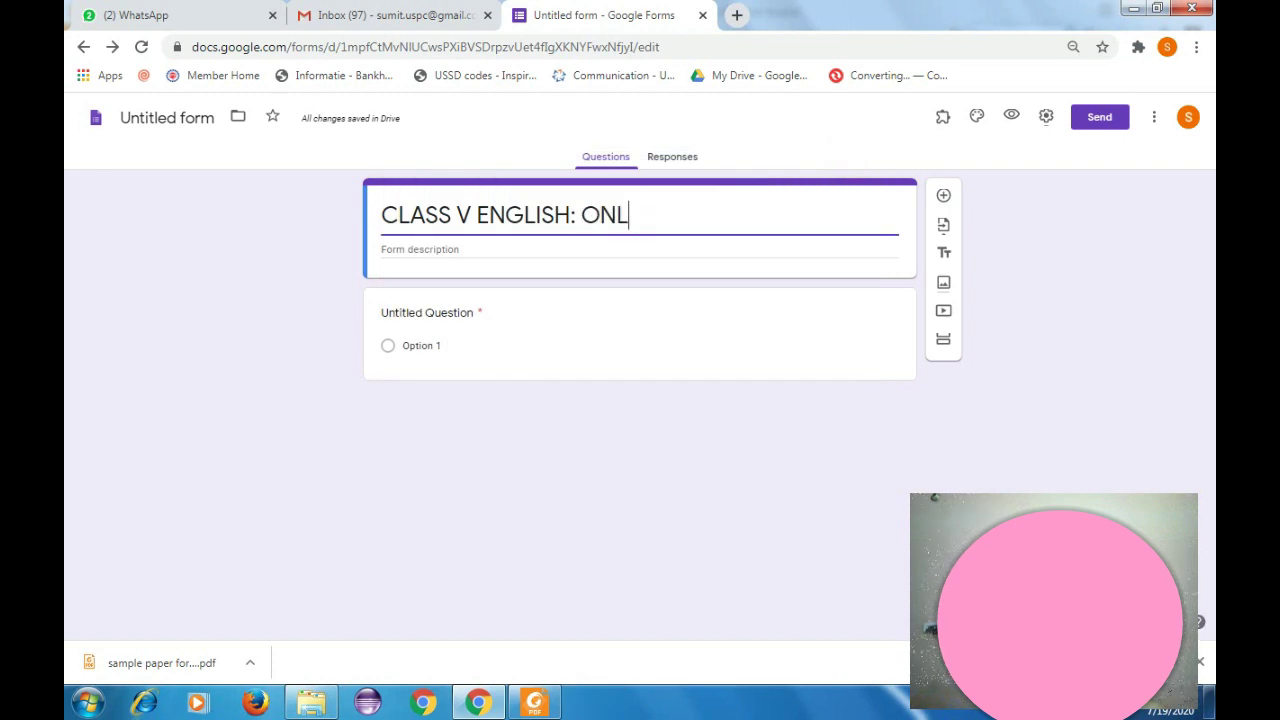
text(INE P)
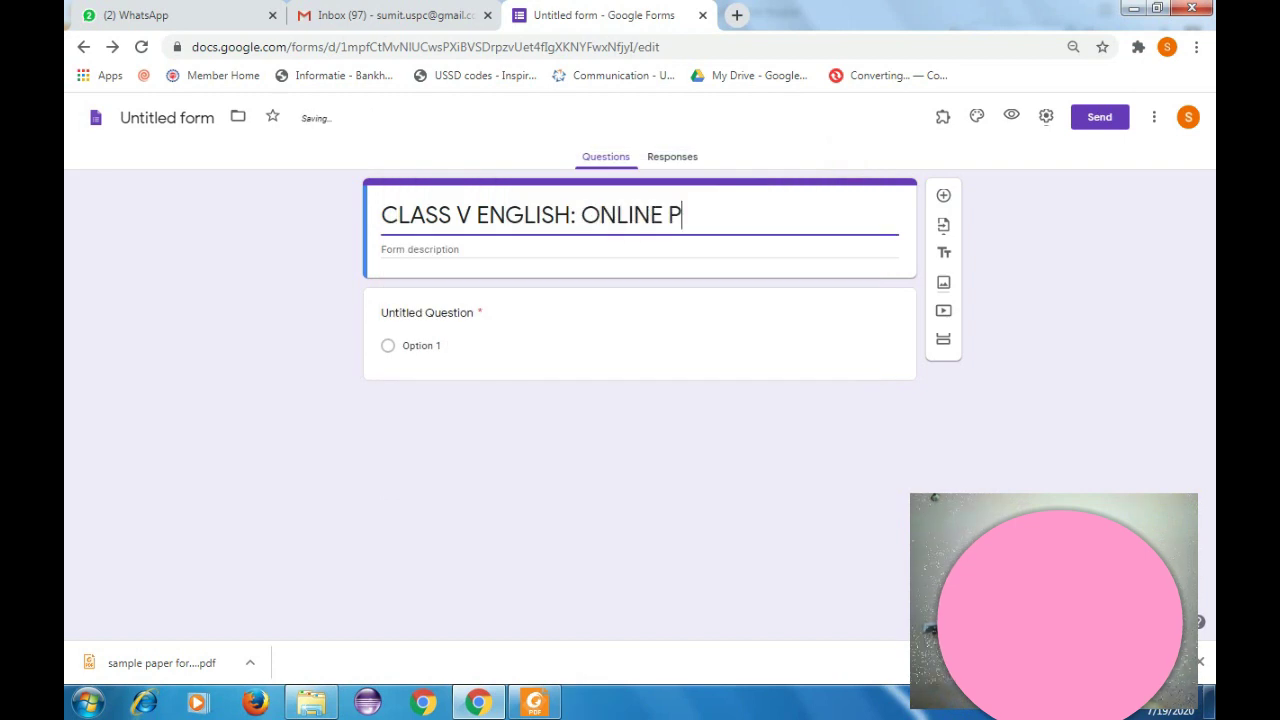
text(T - I (JULY 2020))
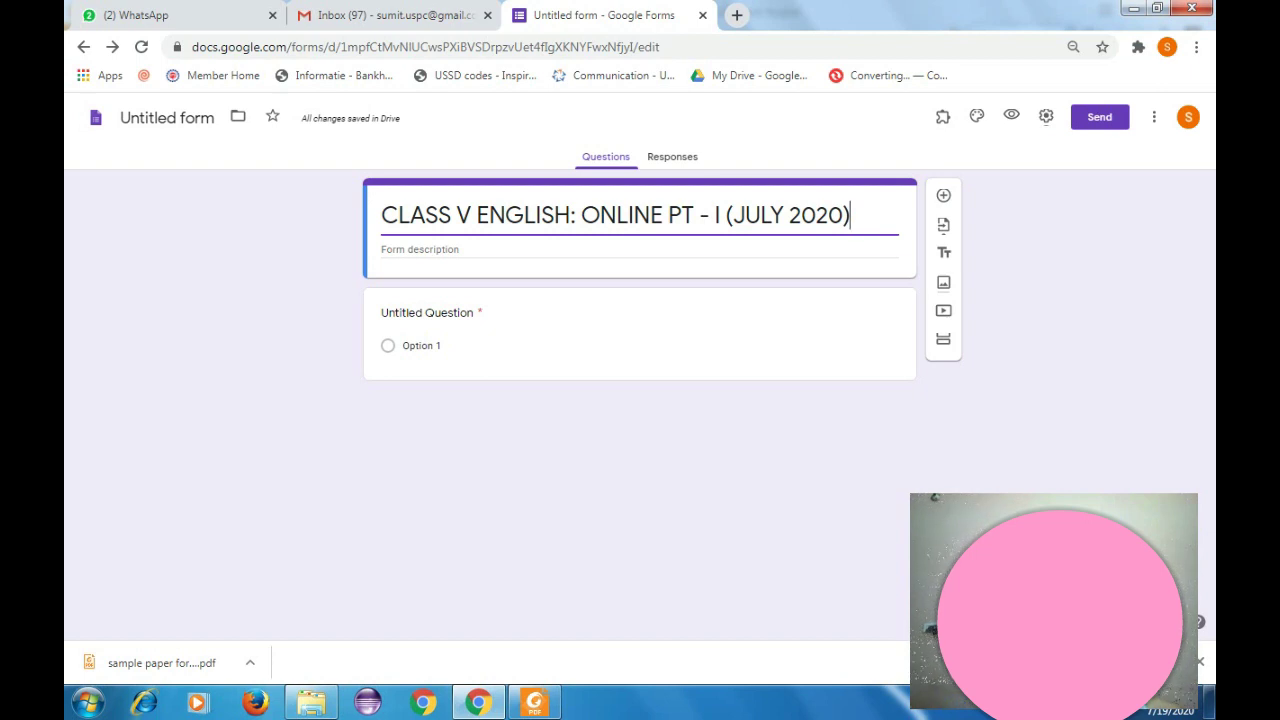
click(167, 117)
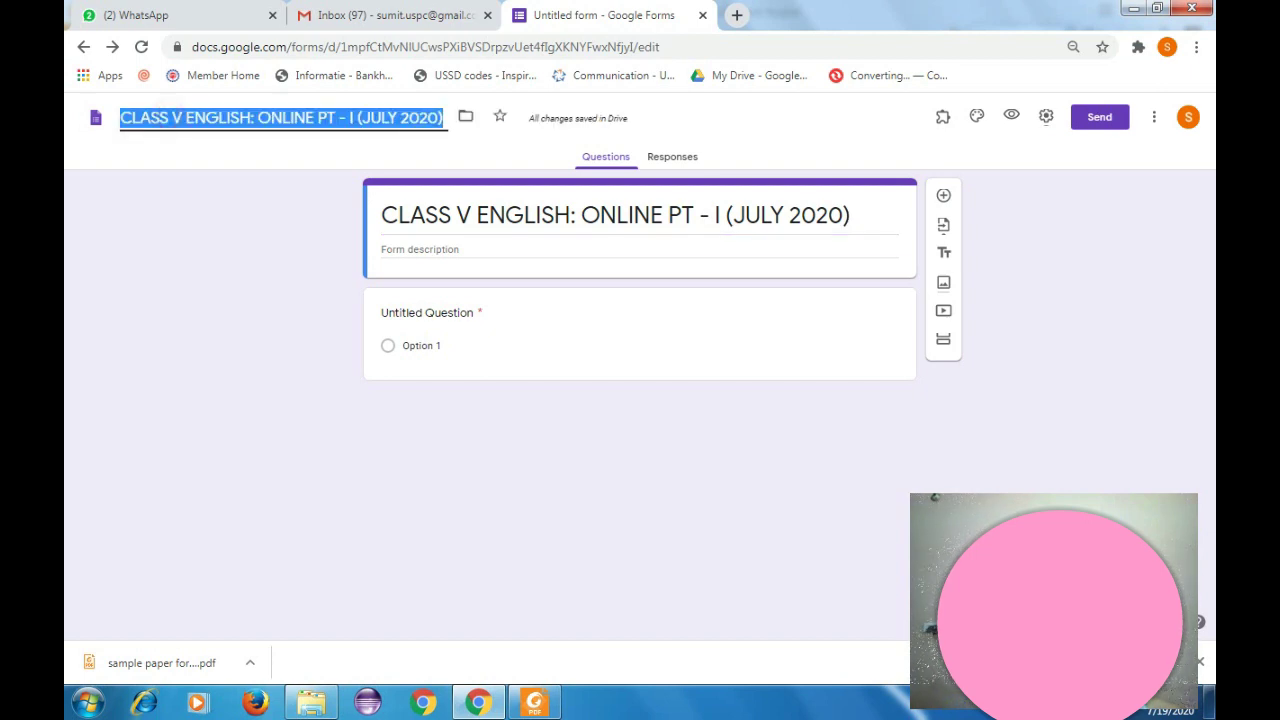
key(Return)
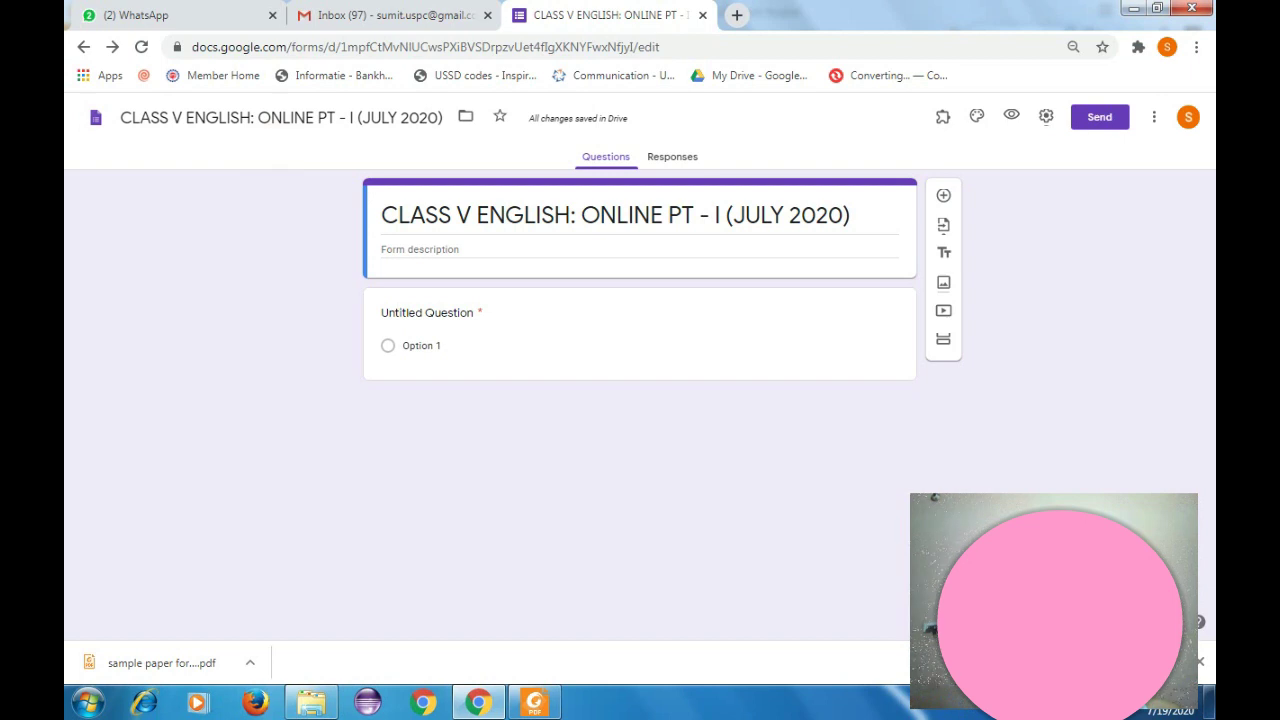
Enter the form description "THIS FORM CONSISTS OF 10 QUESTIONS OF 1 MARK EACH.".
click(470, 247)
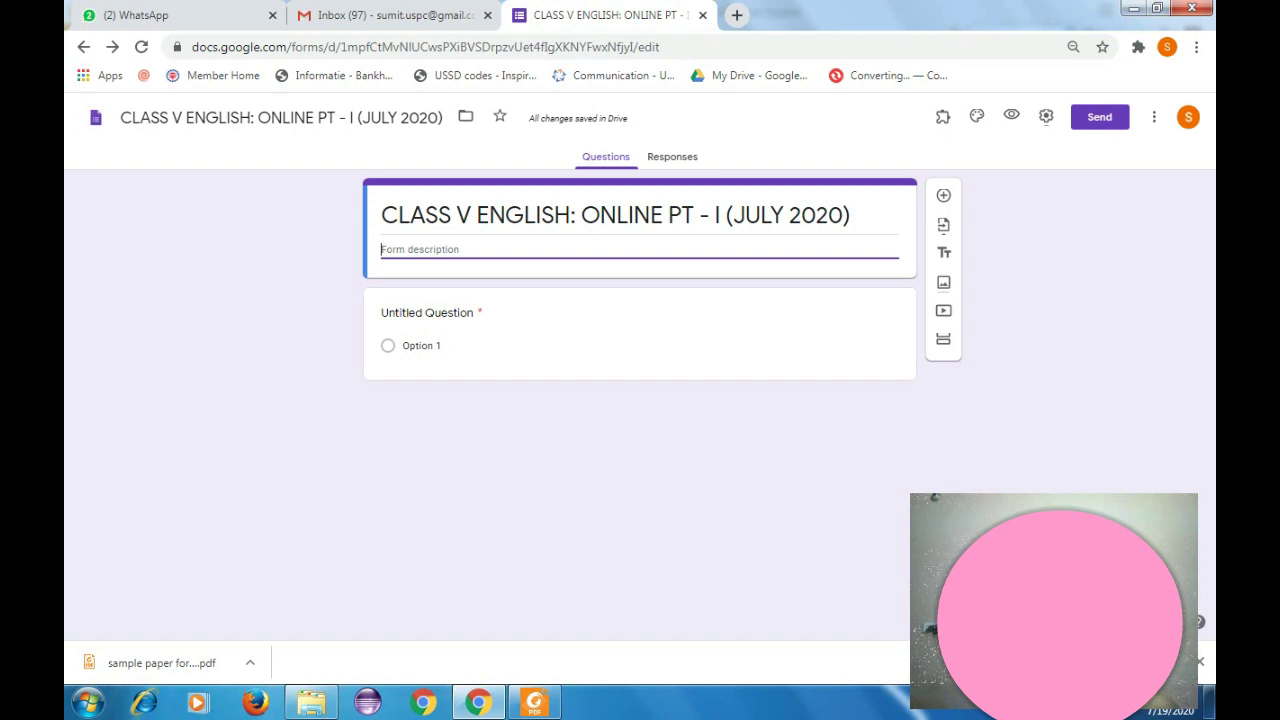
text(THIS FORM)
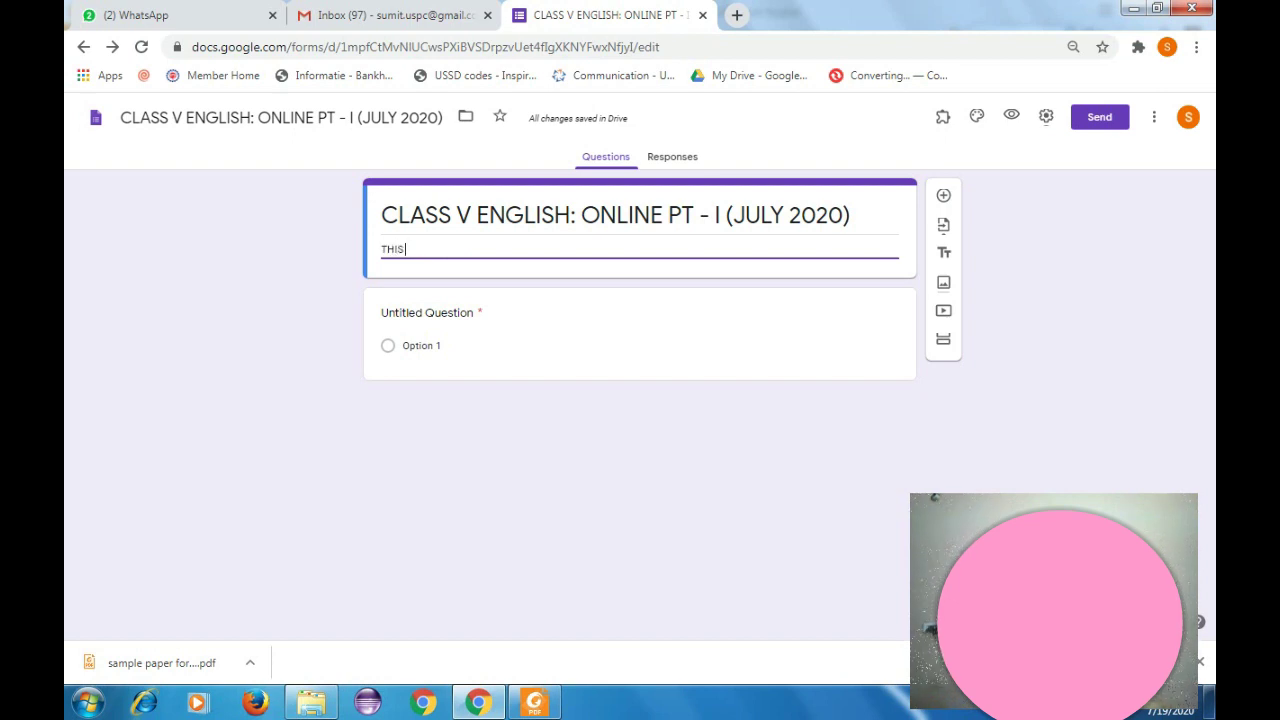
text(CONSISTS OF)
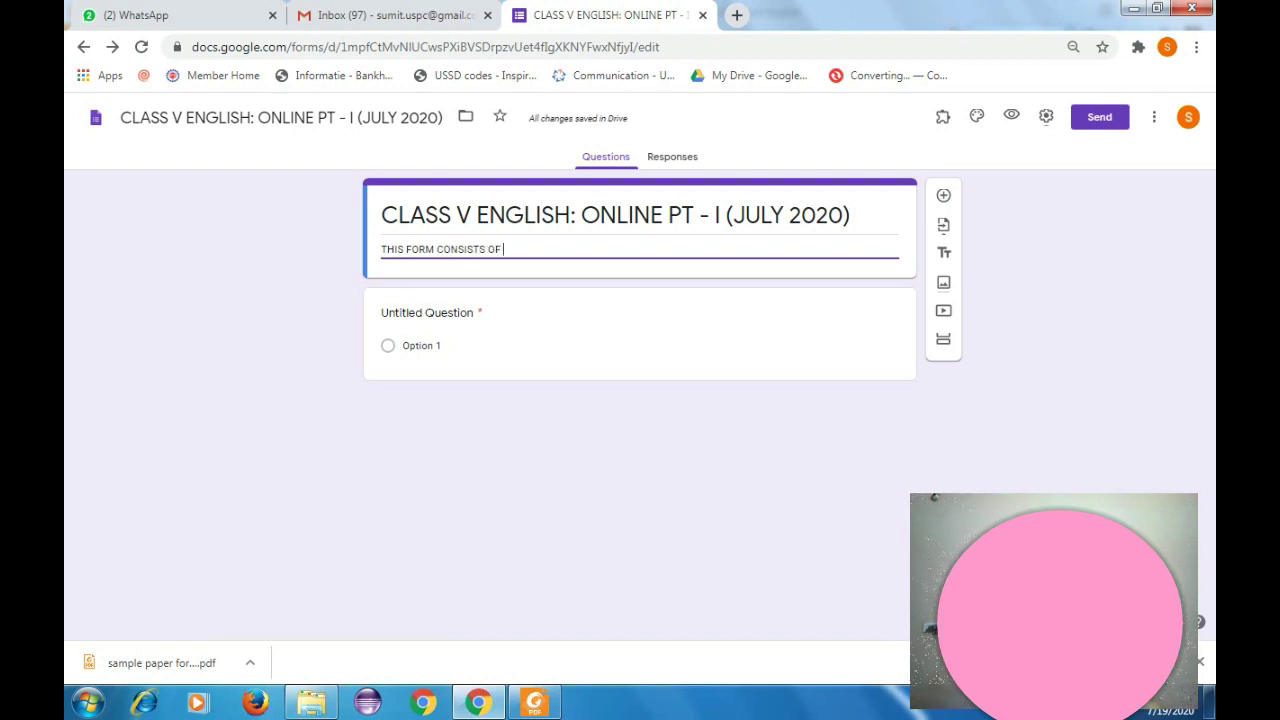
text( 10 QUESTION S)
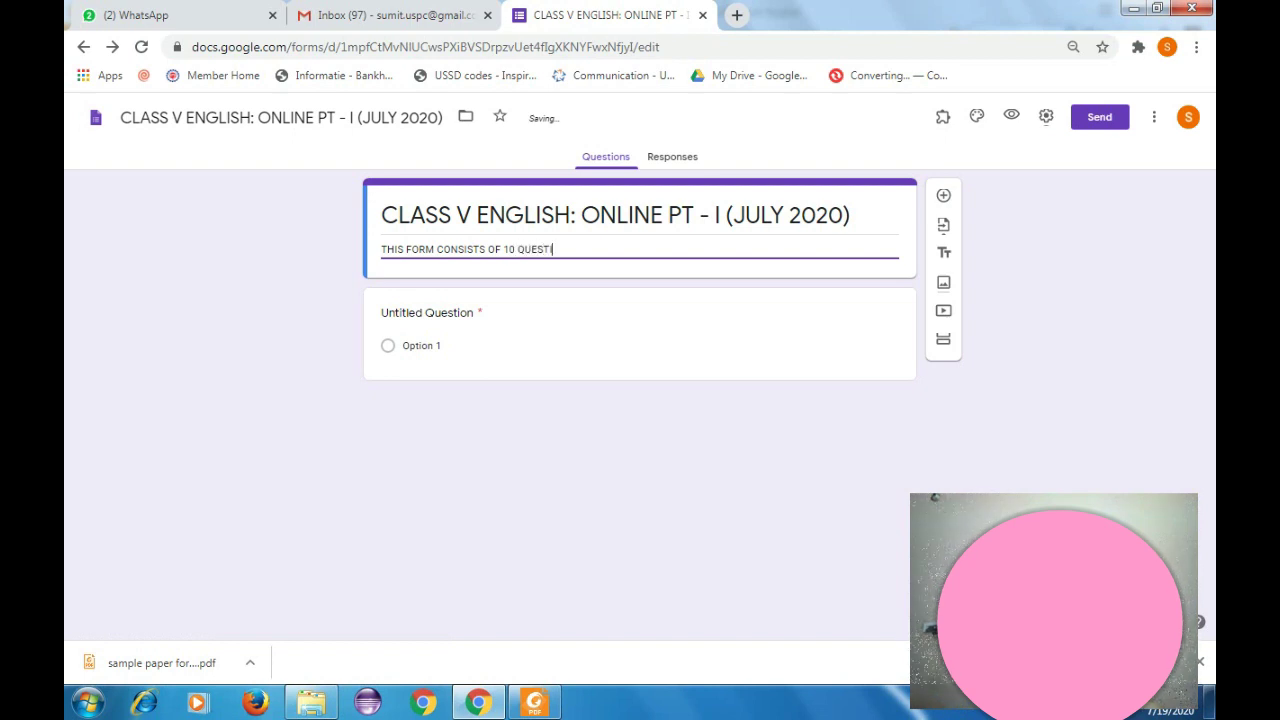
key(BackSpace)
key(BackSpace)
text(S OF 1 MARK EACH.)
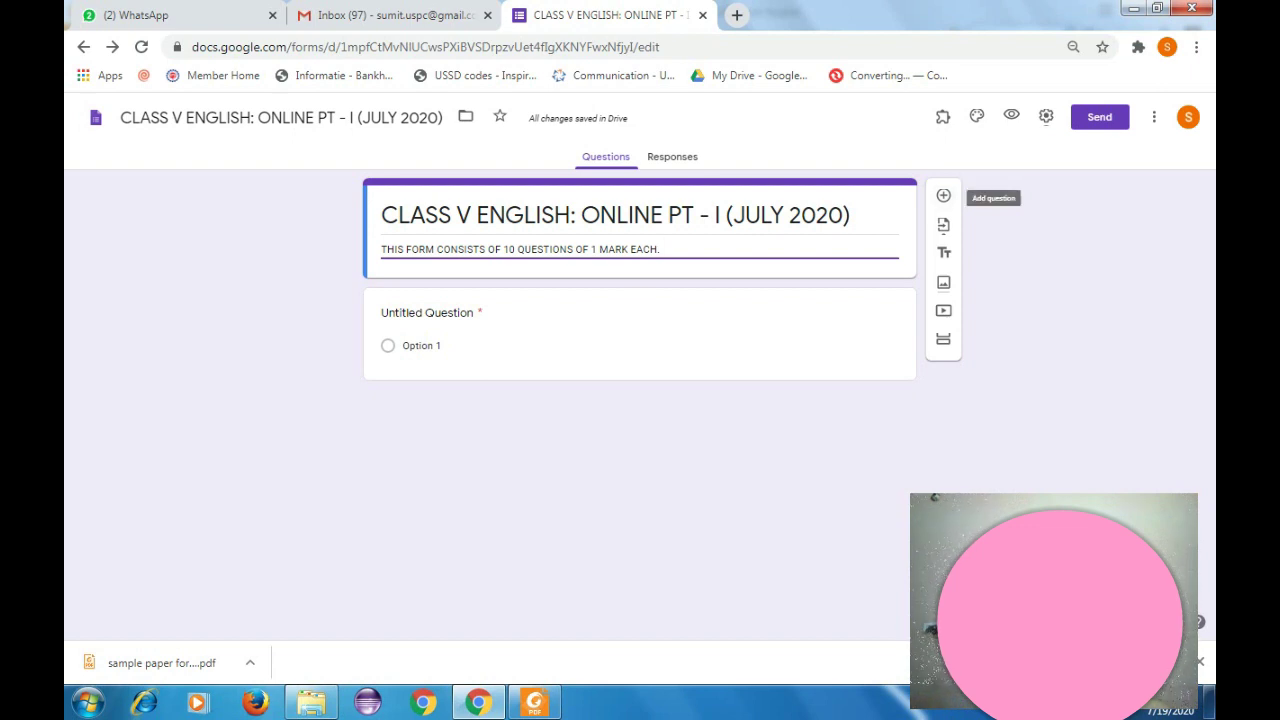
Add a new question directly below the form header and move the Windows color scheme dialog out of the way.
click(943, 195)
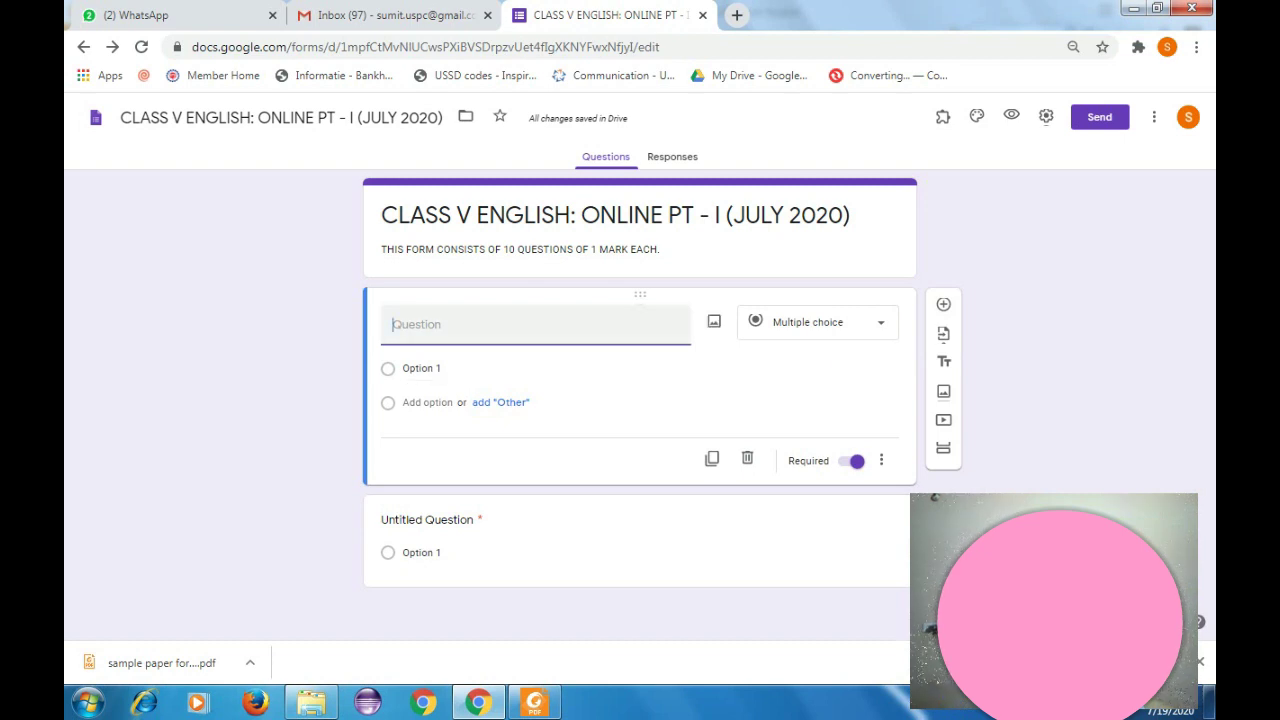
click(491, 335)
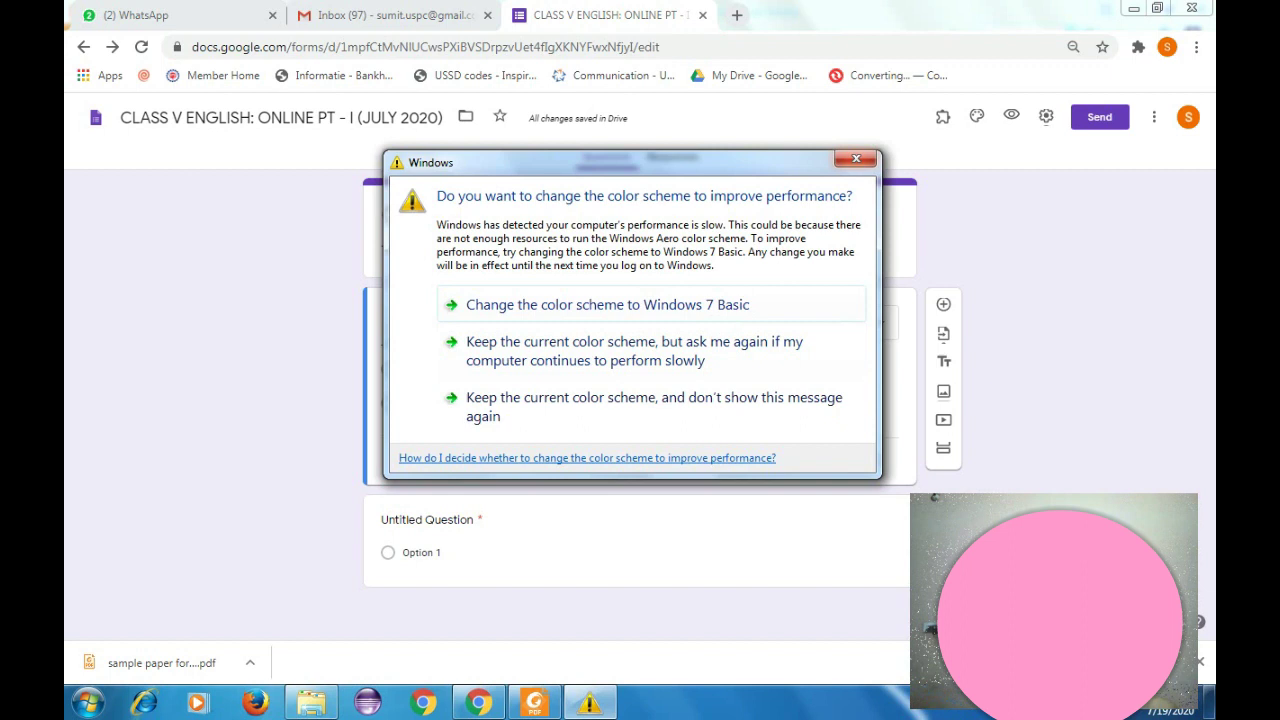
drag(632, 162, 683, 681)
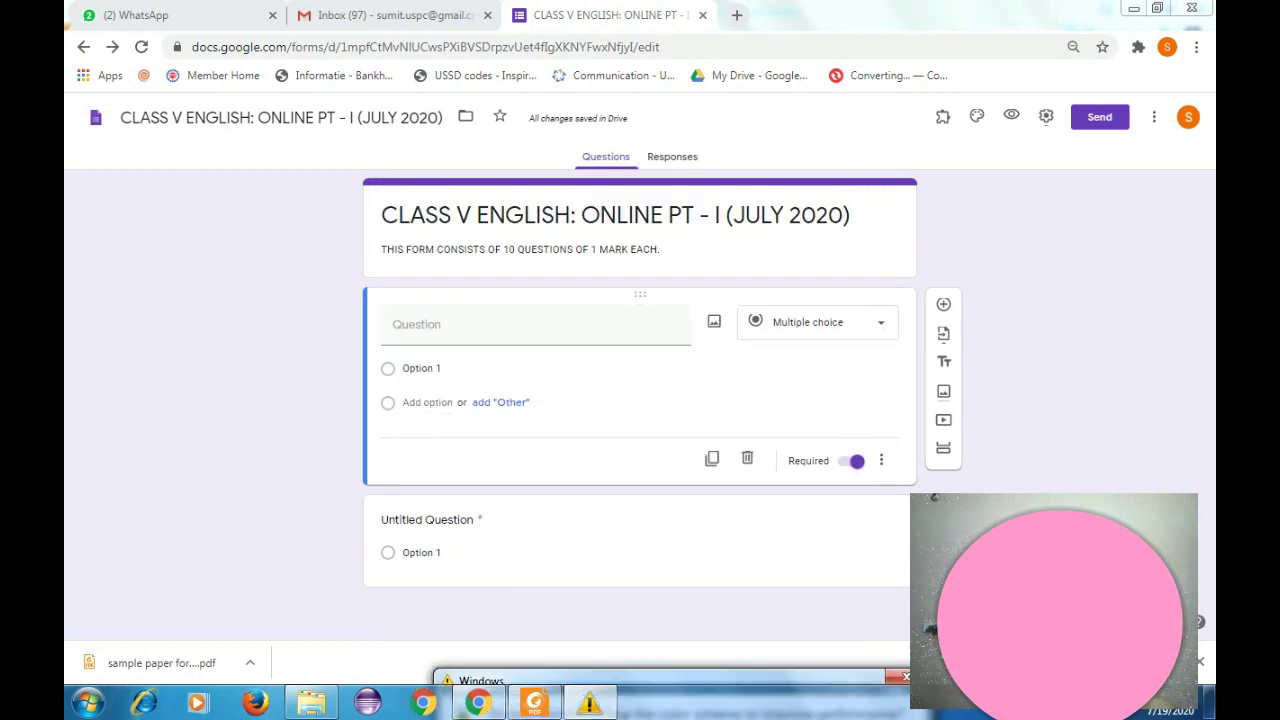
Try the Short answer and Paragraph types on the new question and return it to Multiple choice.
click(818, 322)
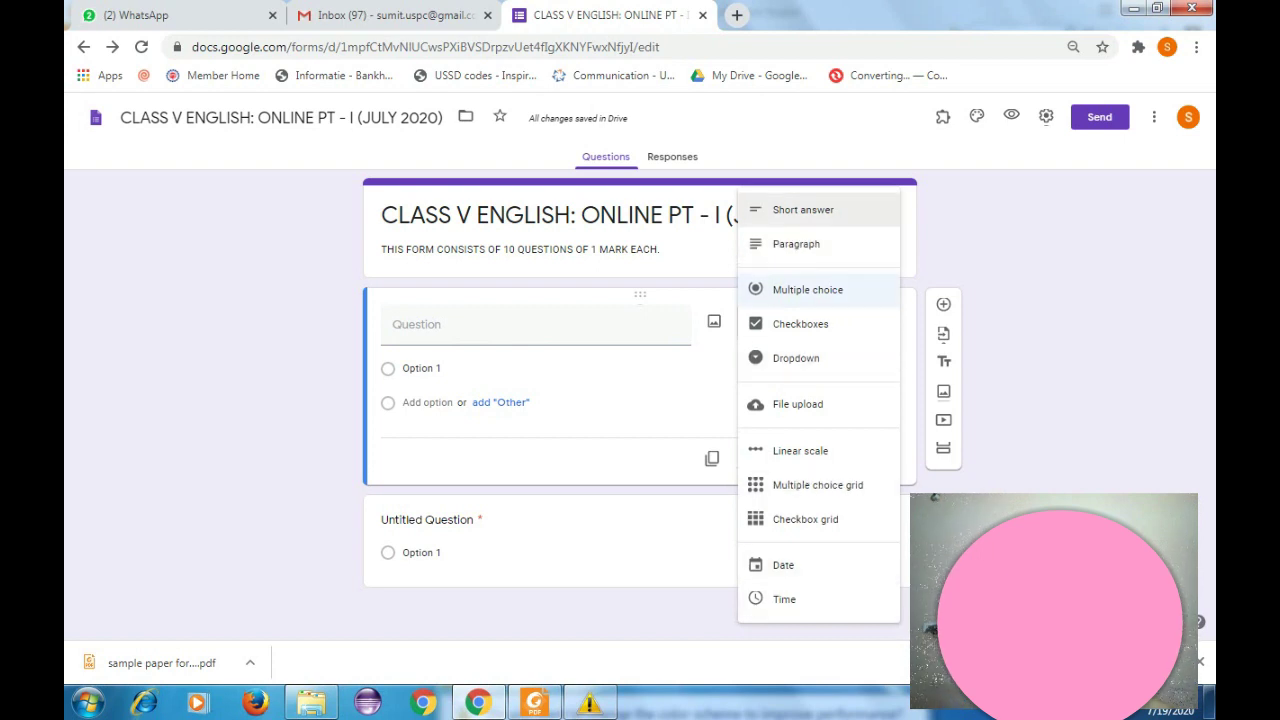
click(803, 209)
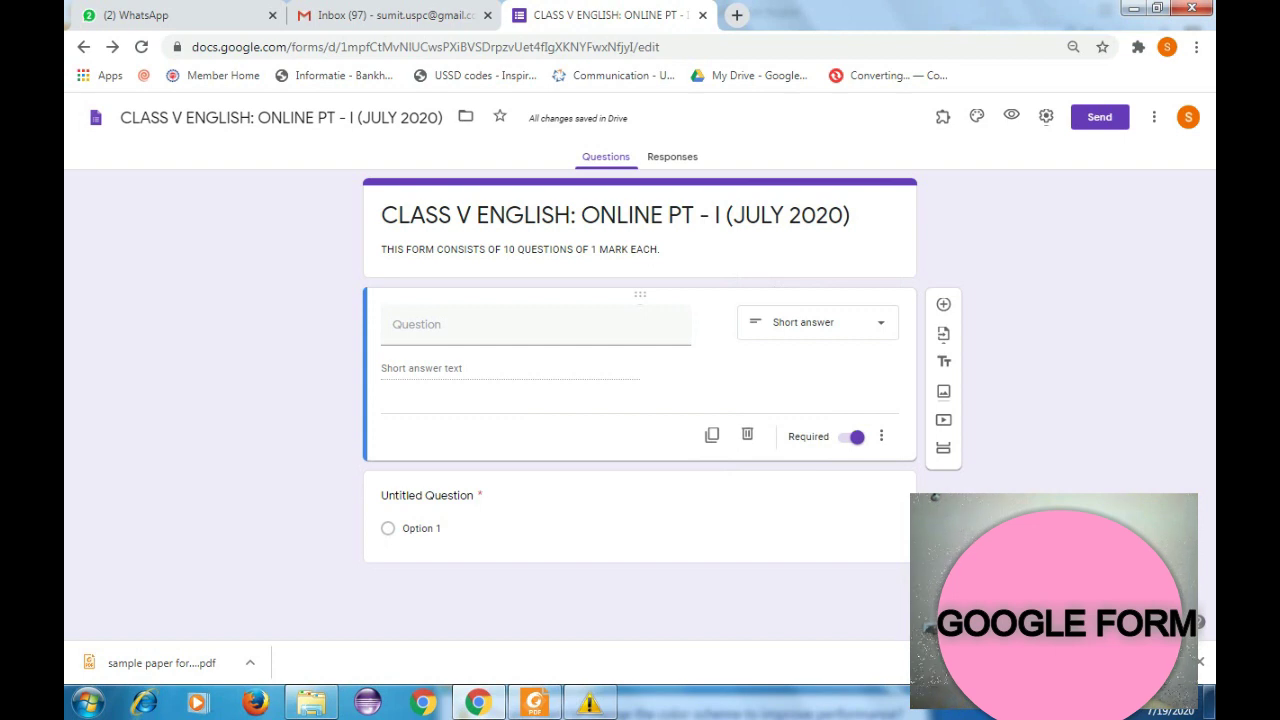
click(820, 323)
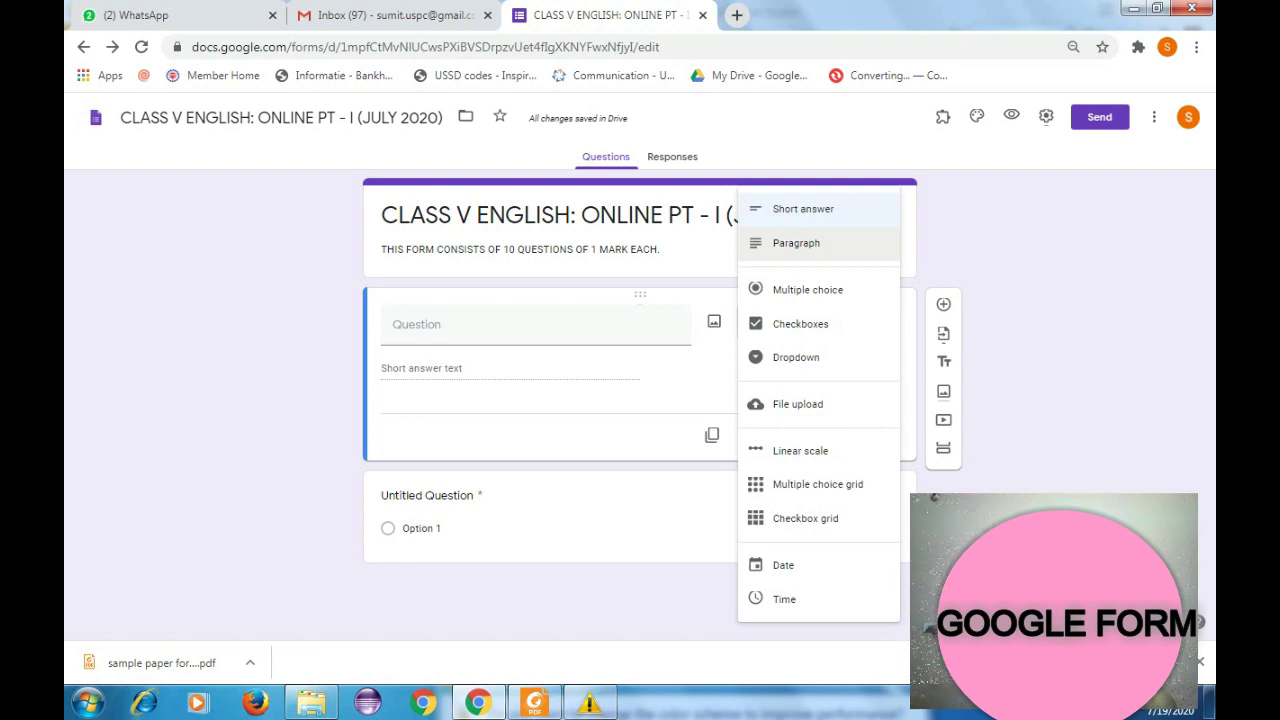
click(796, 243)
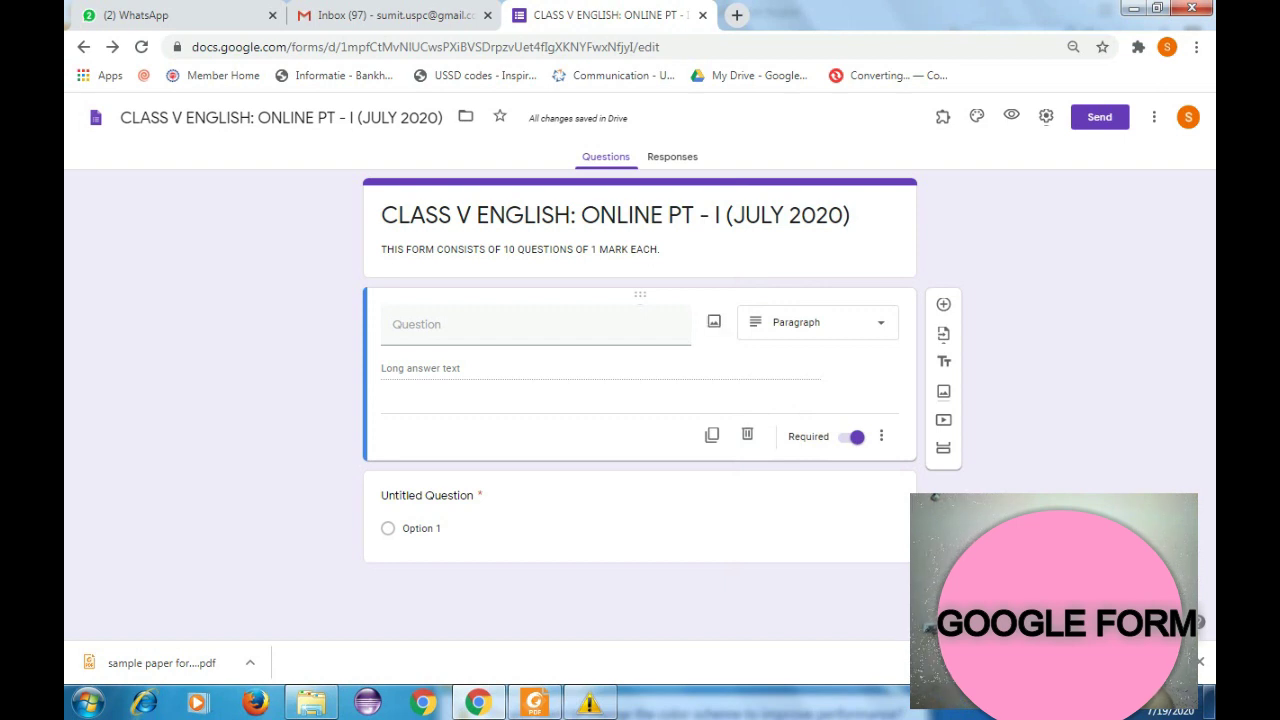
click(818, 322)
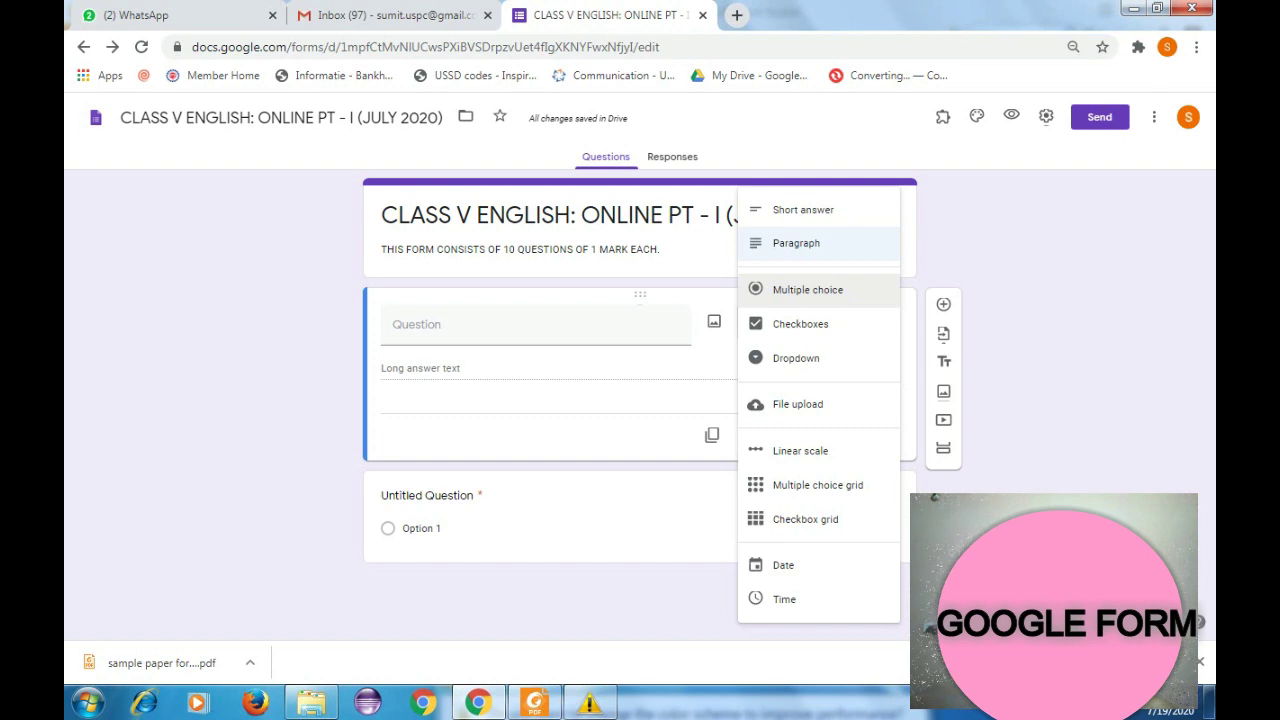
click(813, 290)
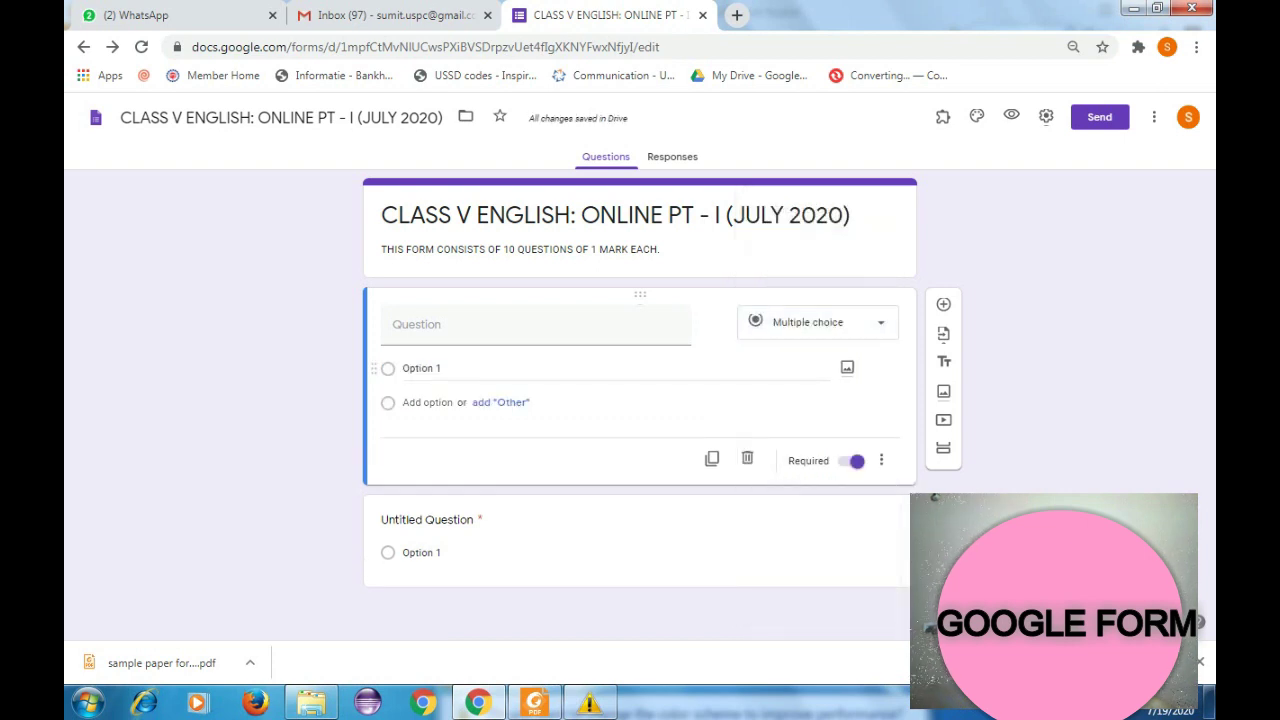
Build up the multiple-choice list to Option 1 through Option 4, trying an "Other" choice and removing it.
click(501, 402)
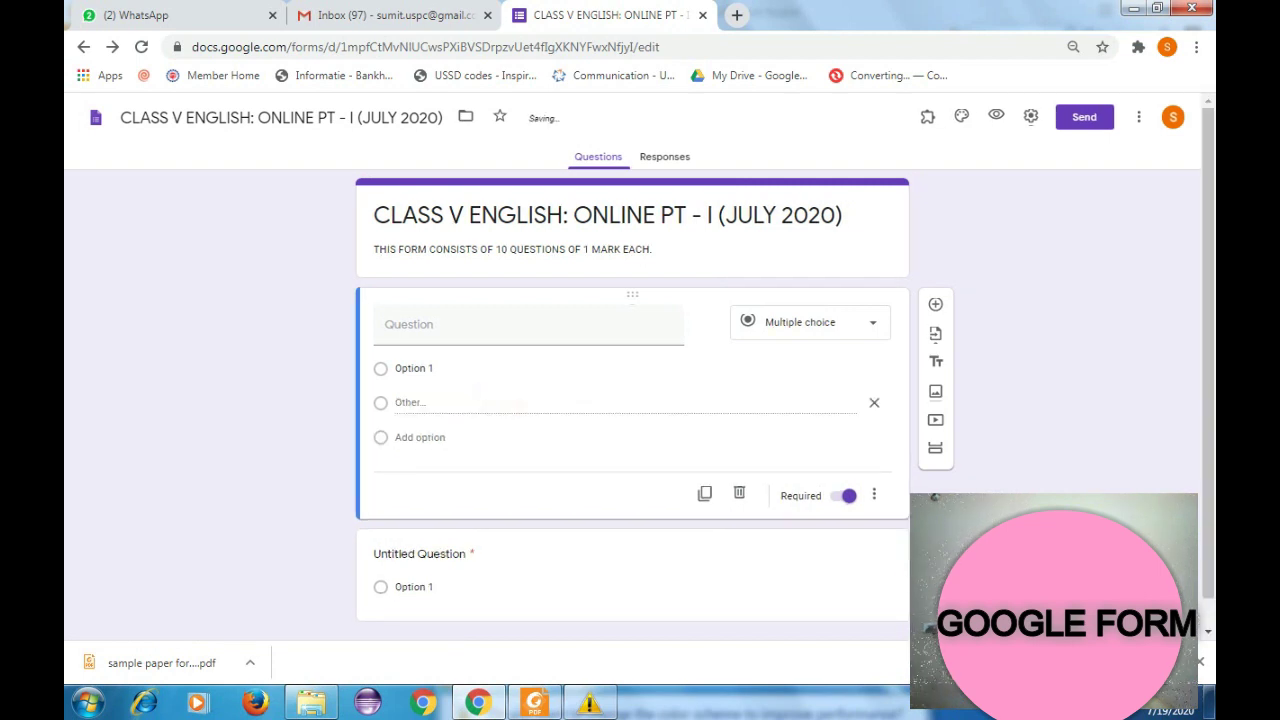
click(419, 437)
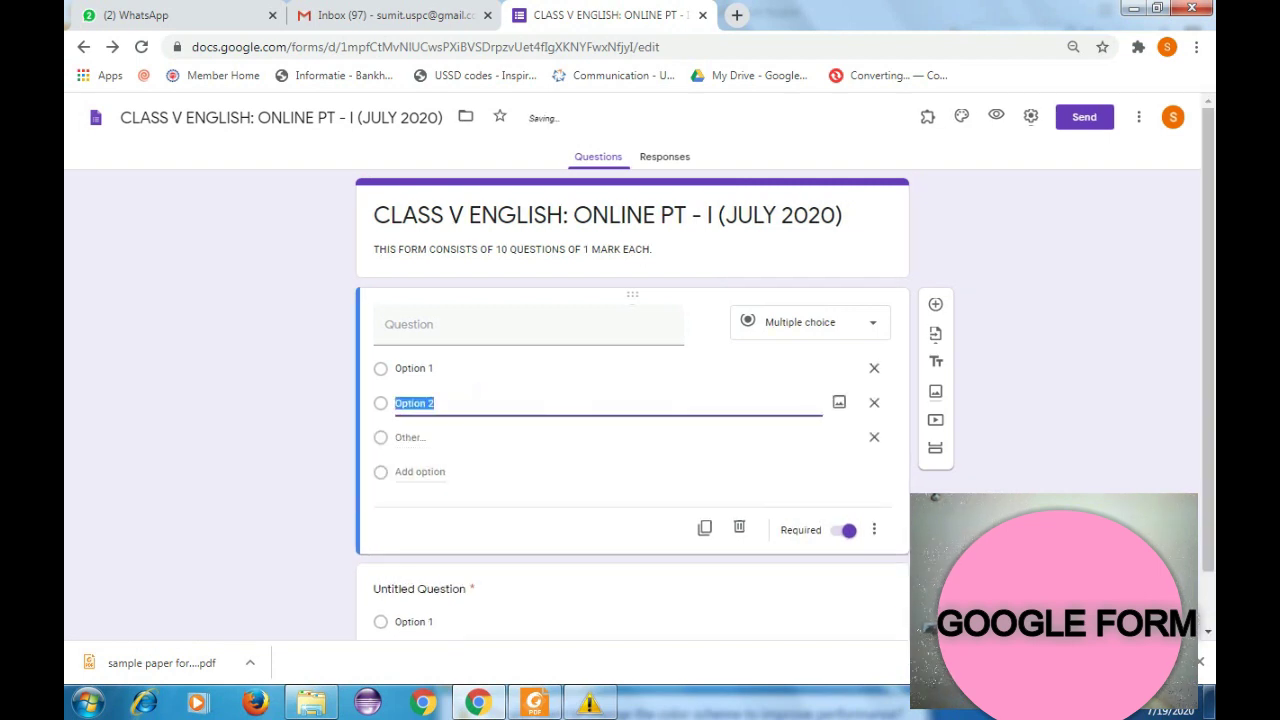
click(419, 471)
click(418, 468)
click(407, 503)
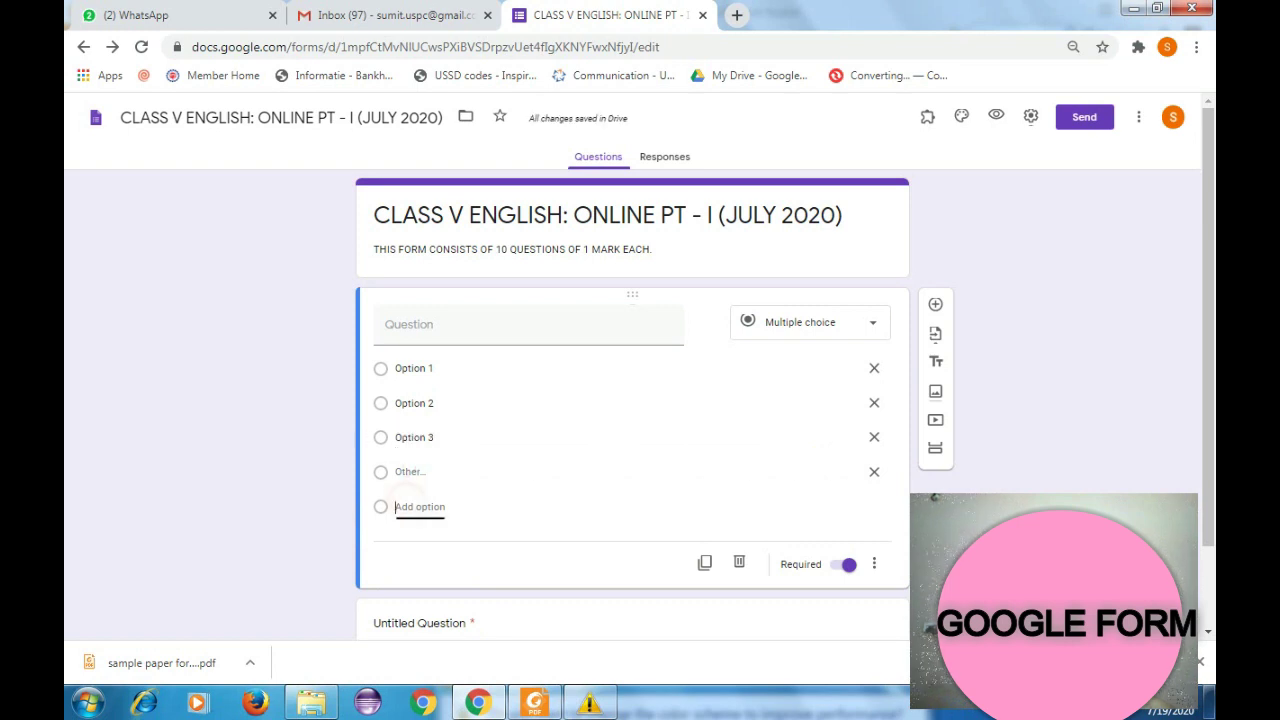
click(876, 507)
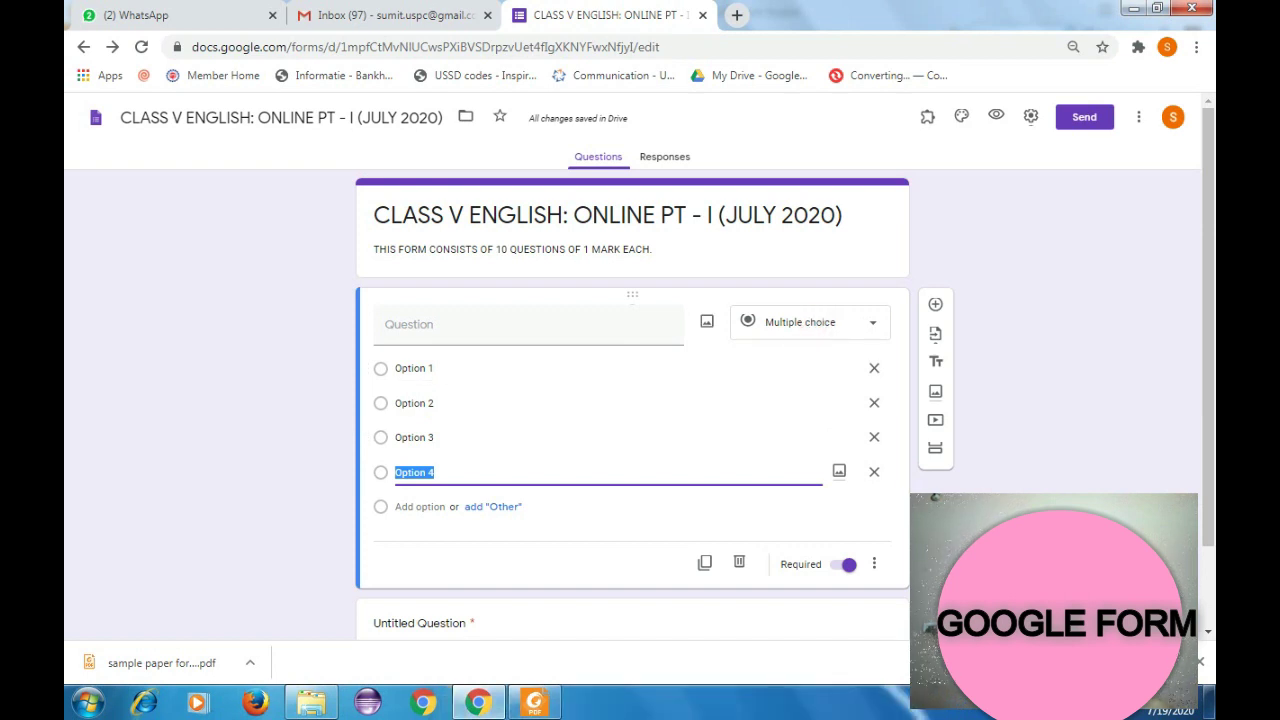
Switch the question type to Checkboxes and change the Windows color scheme to Windows 7 Basic.
click(814, 322)
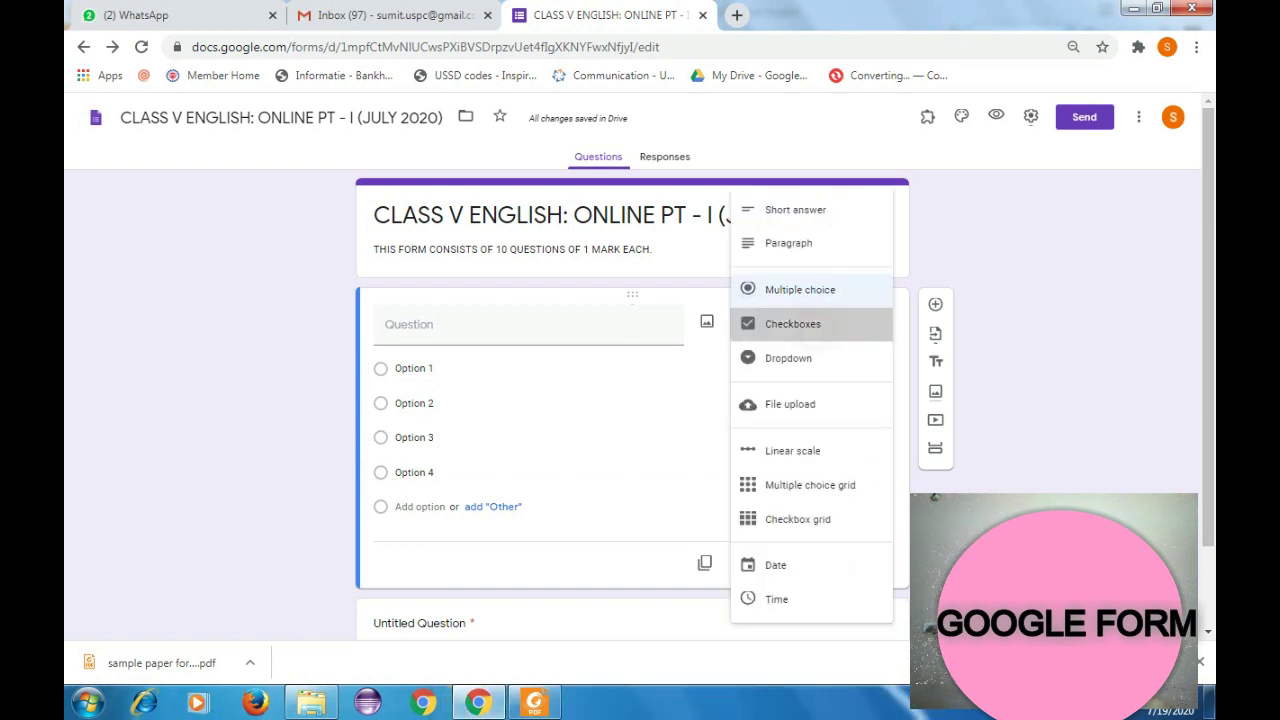
click(805, 324)
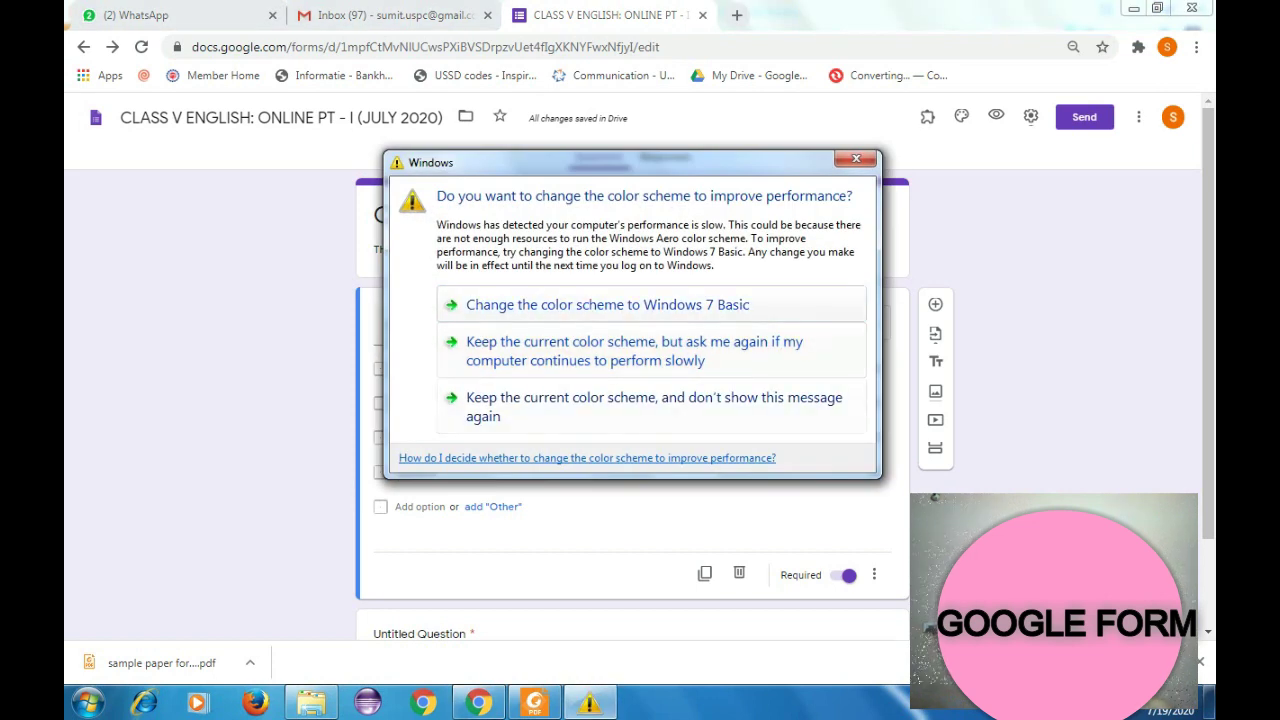
click(648, 306)
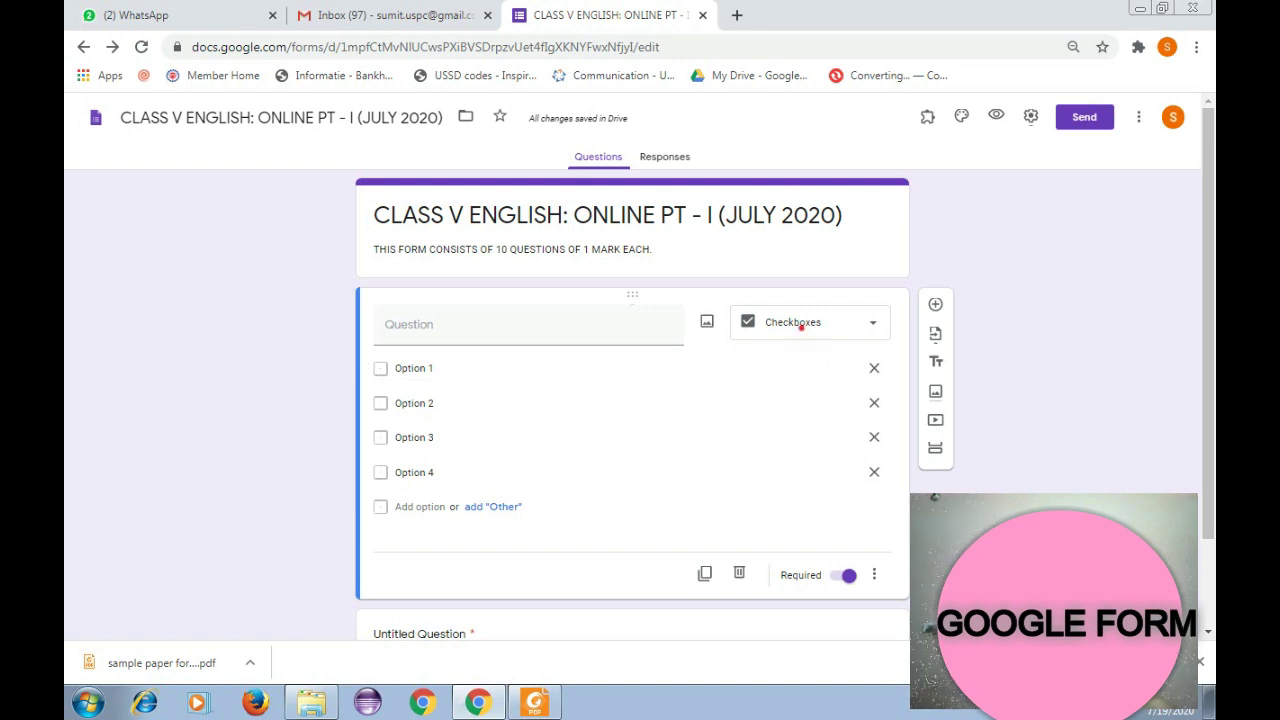
Switch the four-option question from Checkboxes to the Dropdown type.
click(802, 326)
click(800, 324)
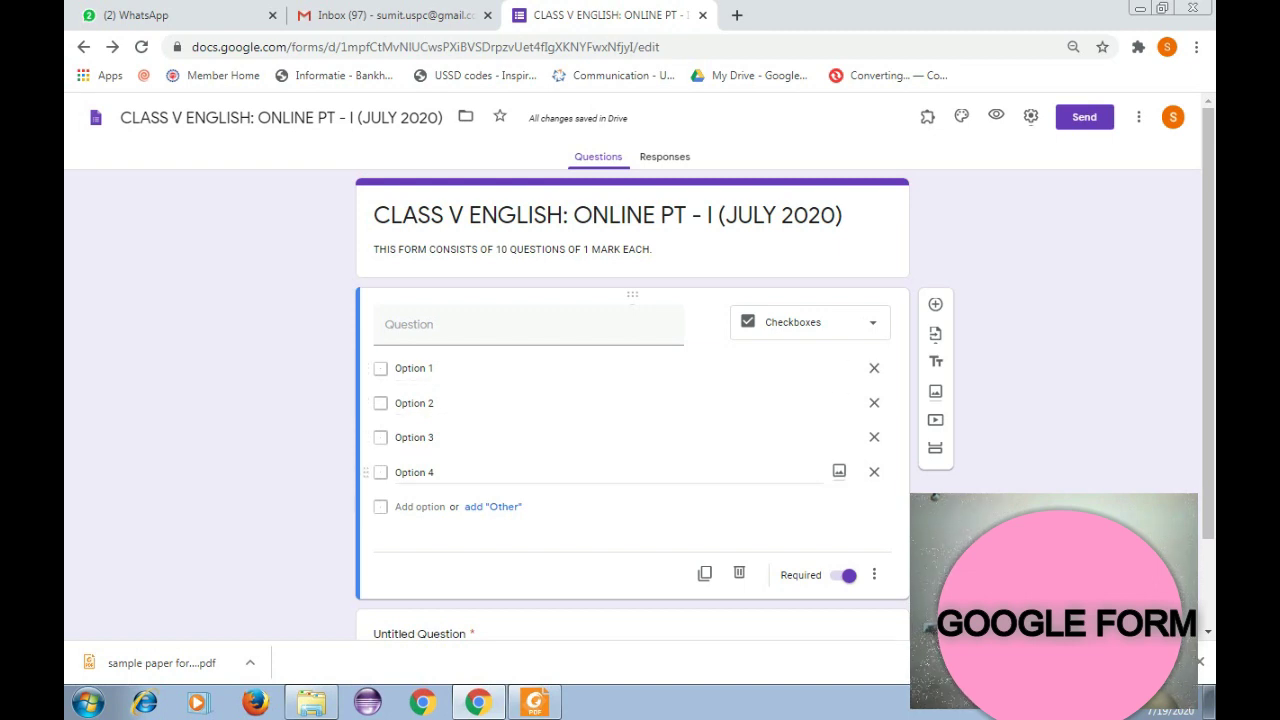
click(815, 318)
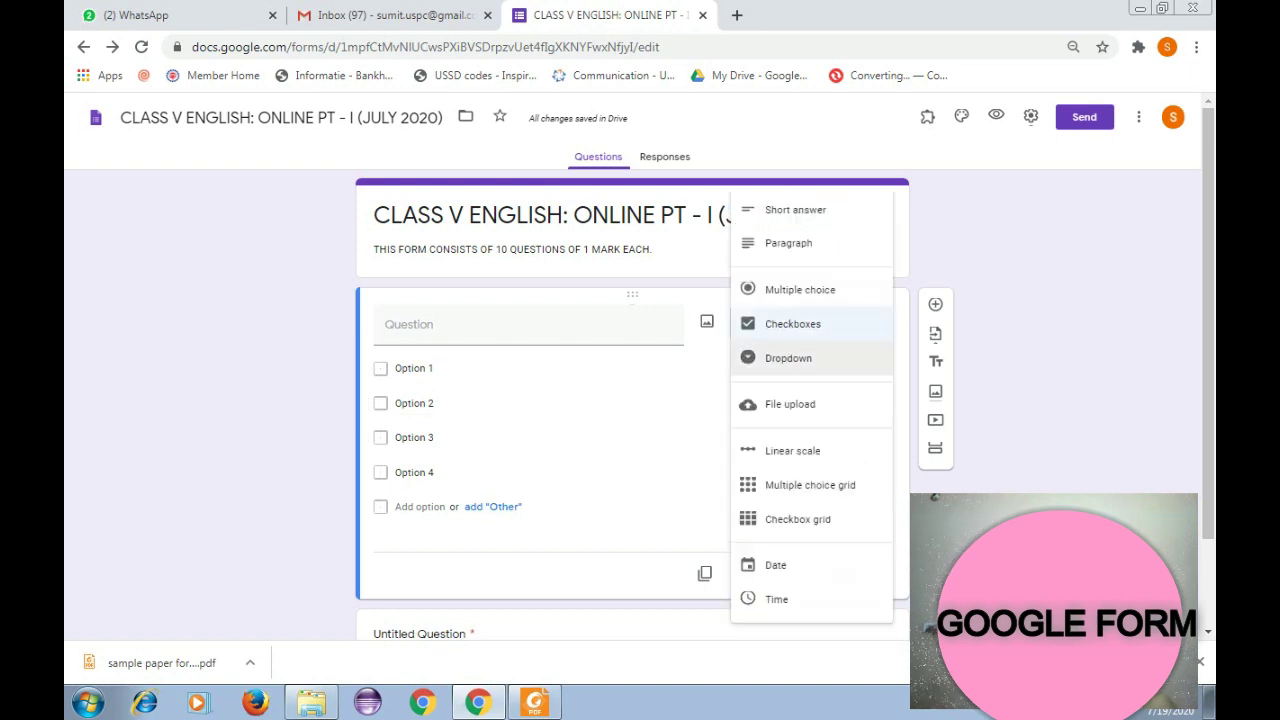
click(800, 358)
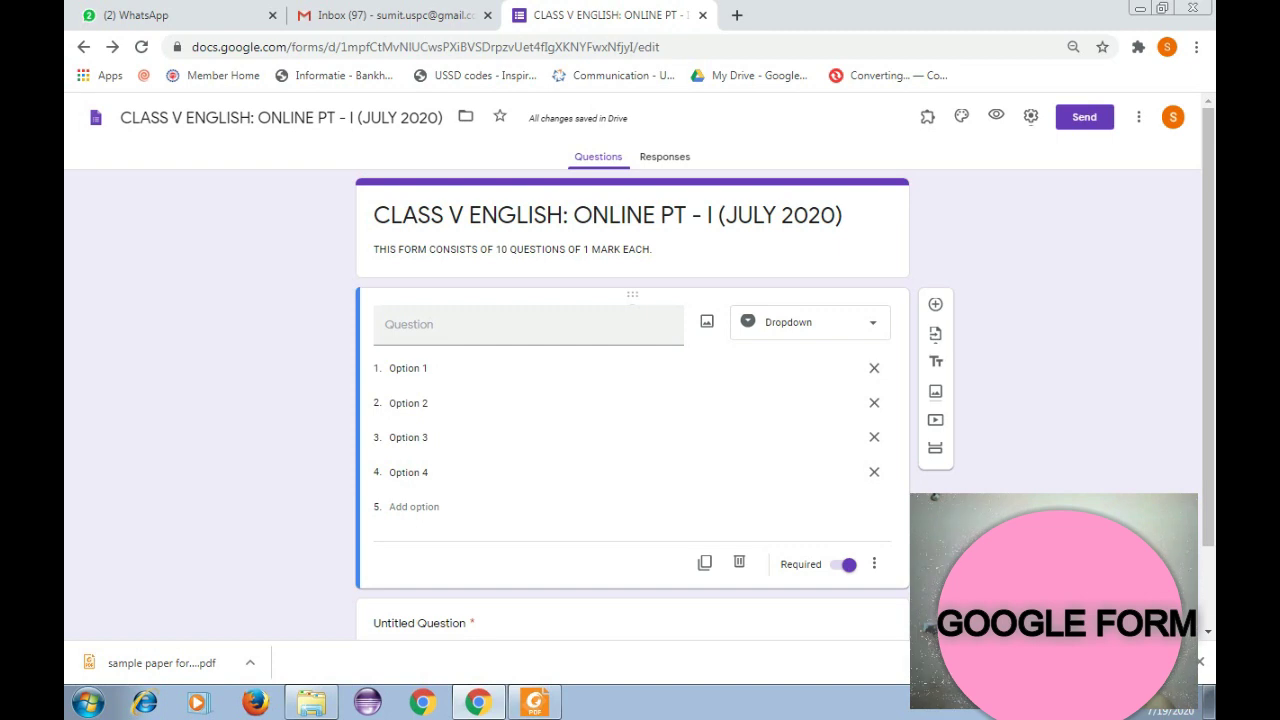
Make the question a Short answer and enter "Q1. WHAT IS WPM?" as its text.
click(844, 323)
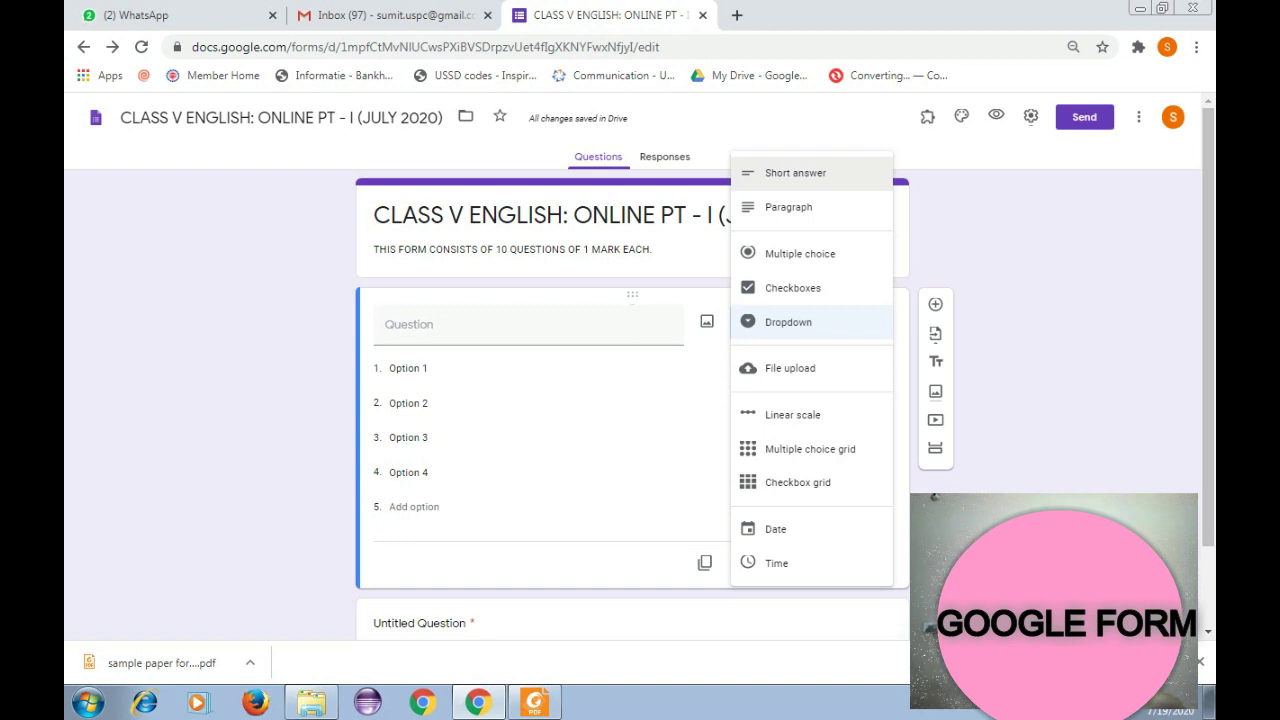
click(795, 173)
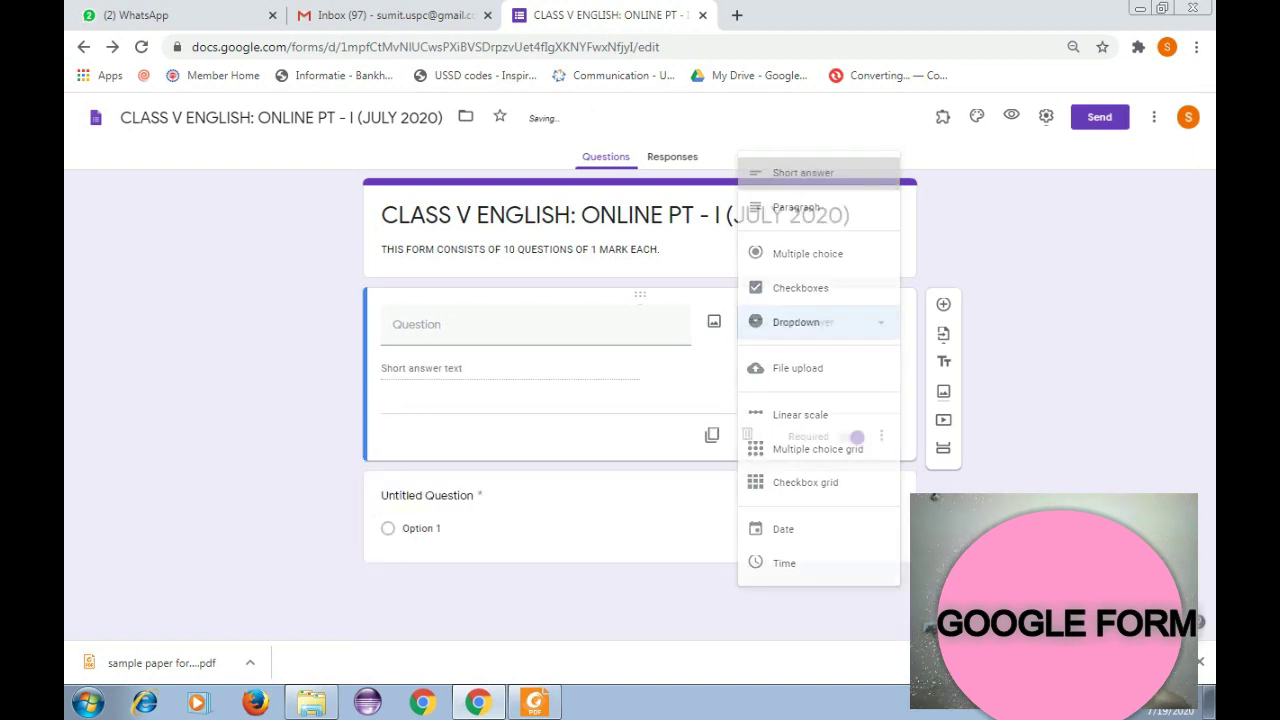
click(423, 323)
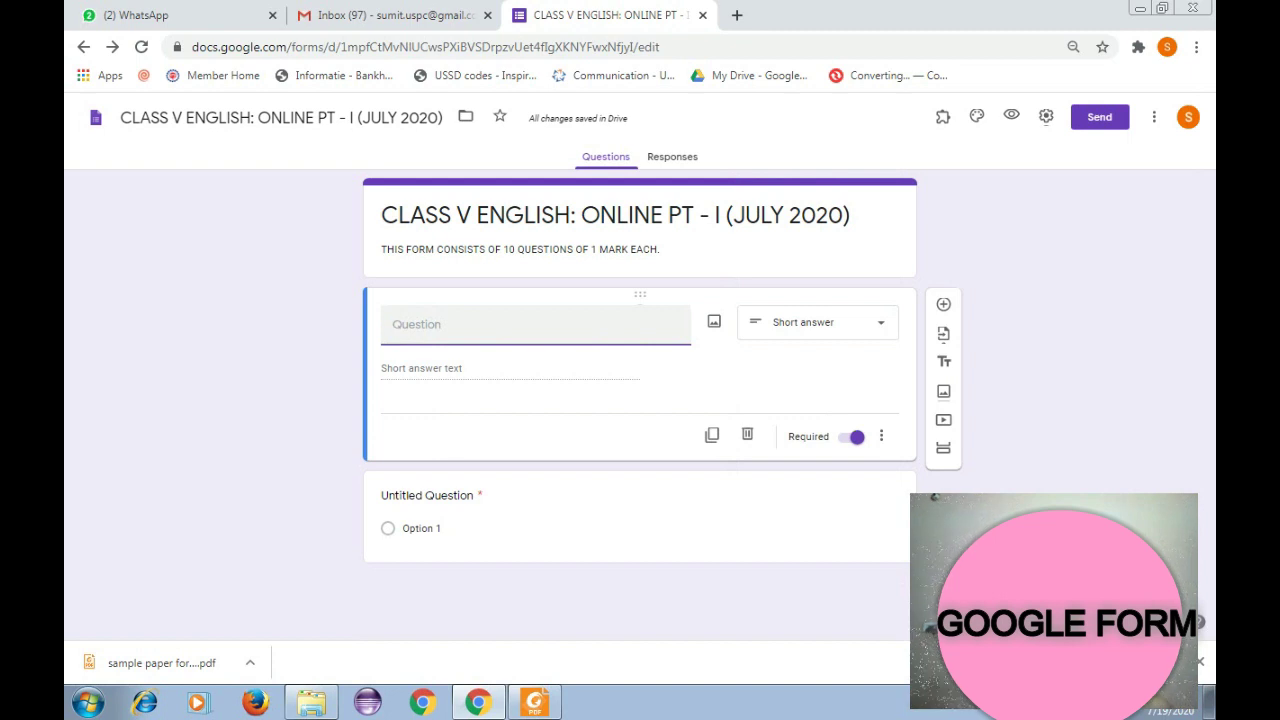
text(Q)
text(.)
text(1)
key(BackSpace)
key(BackSpace)
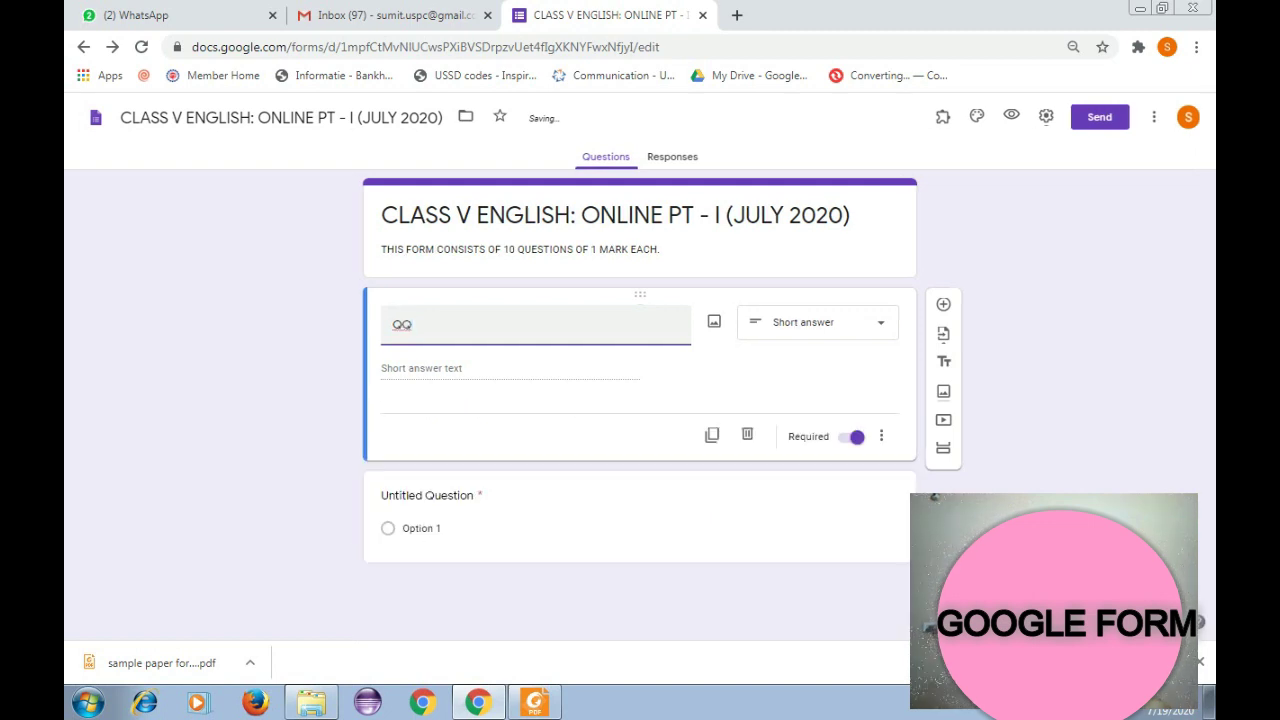
text(.)
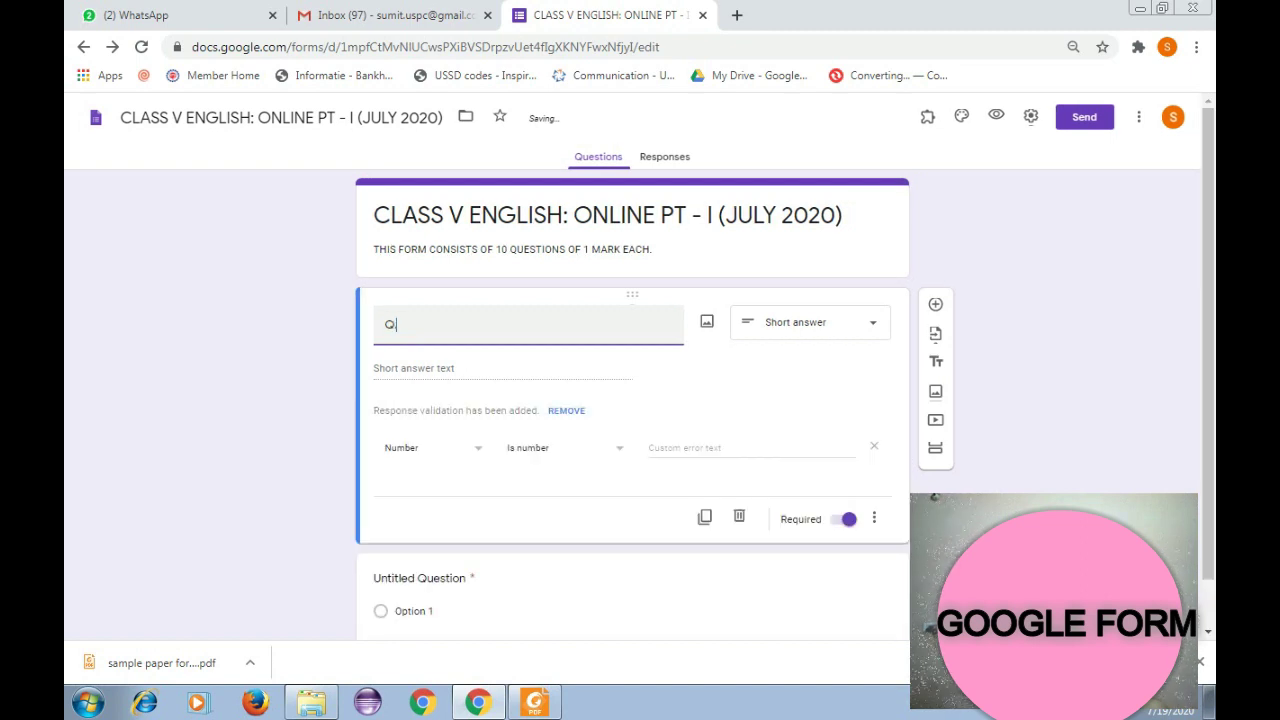
key(BackSpace)
text(1. WHAT)
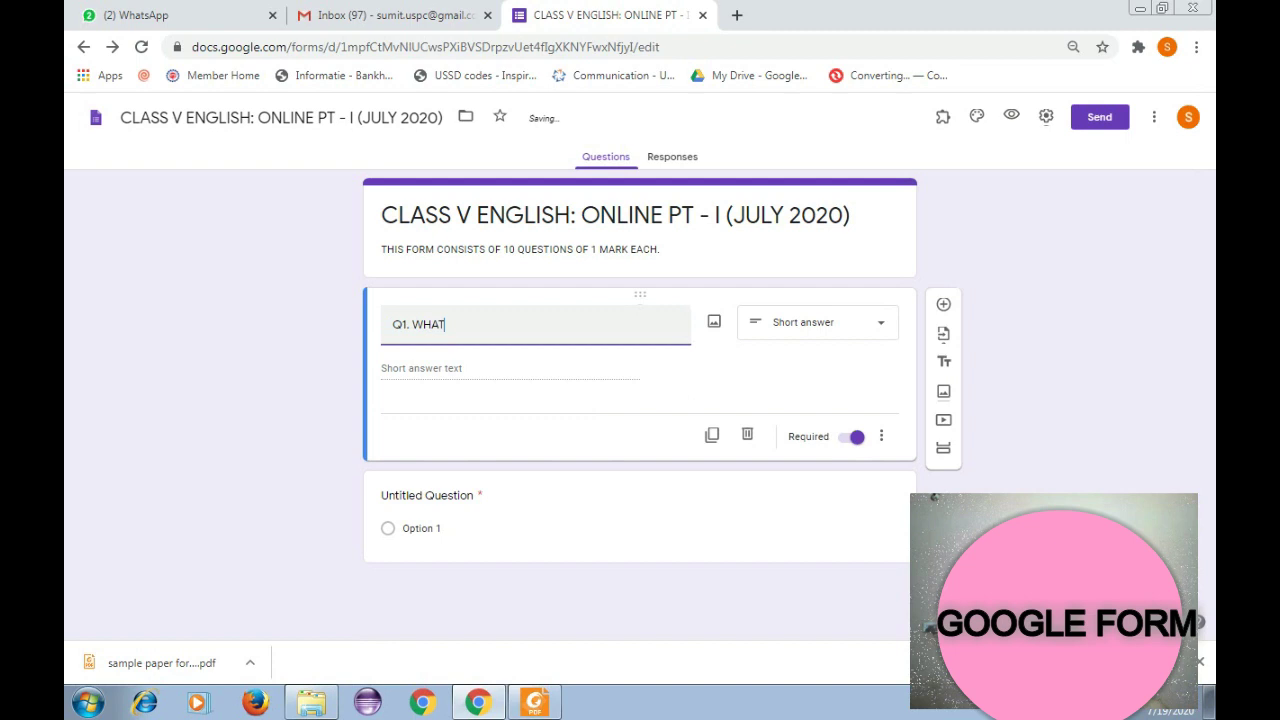
text( IS W M?)
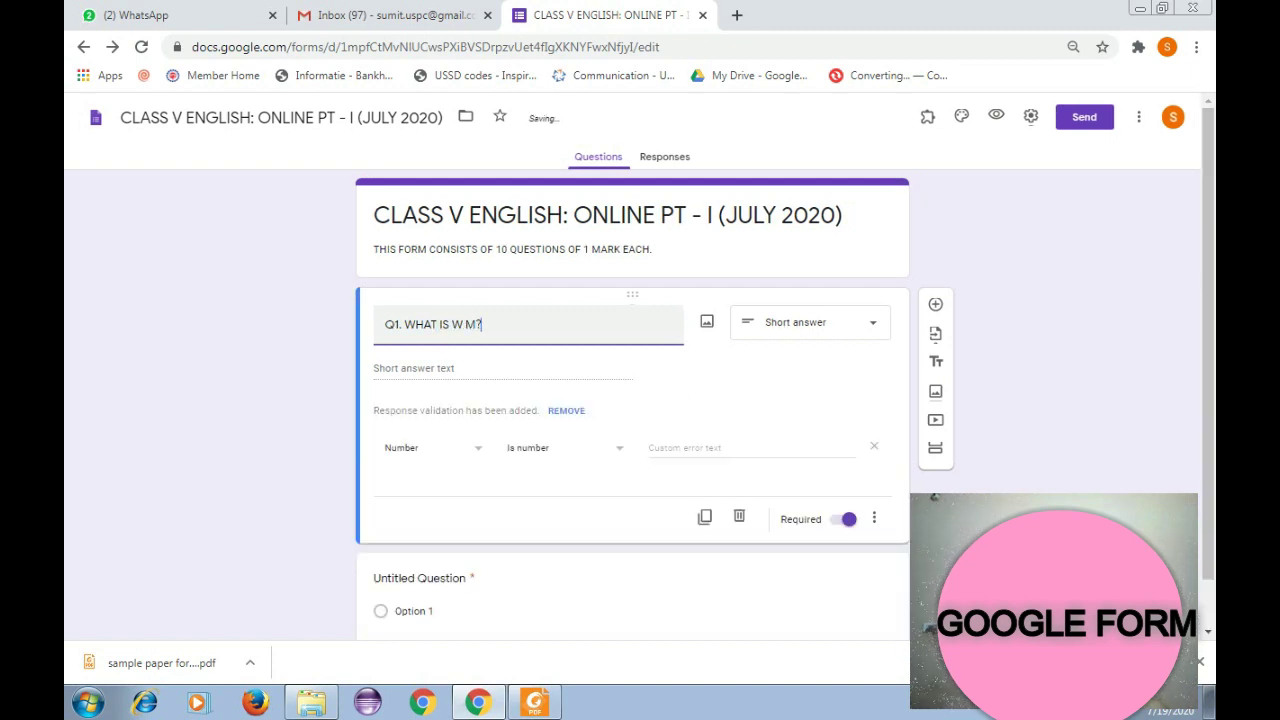
key(Left)
key(Left)
key(BackSpace)
text(P)
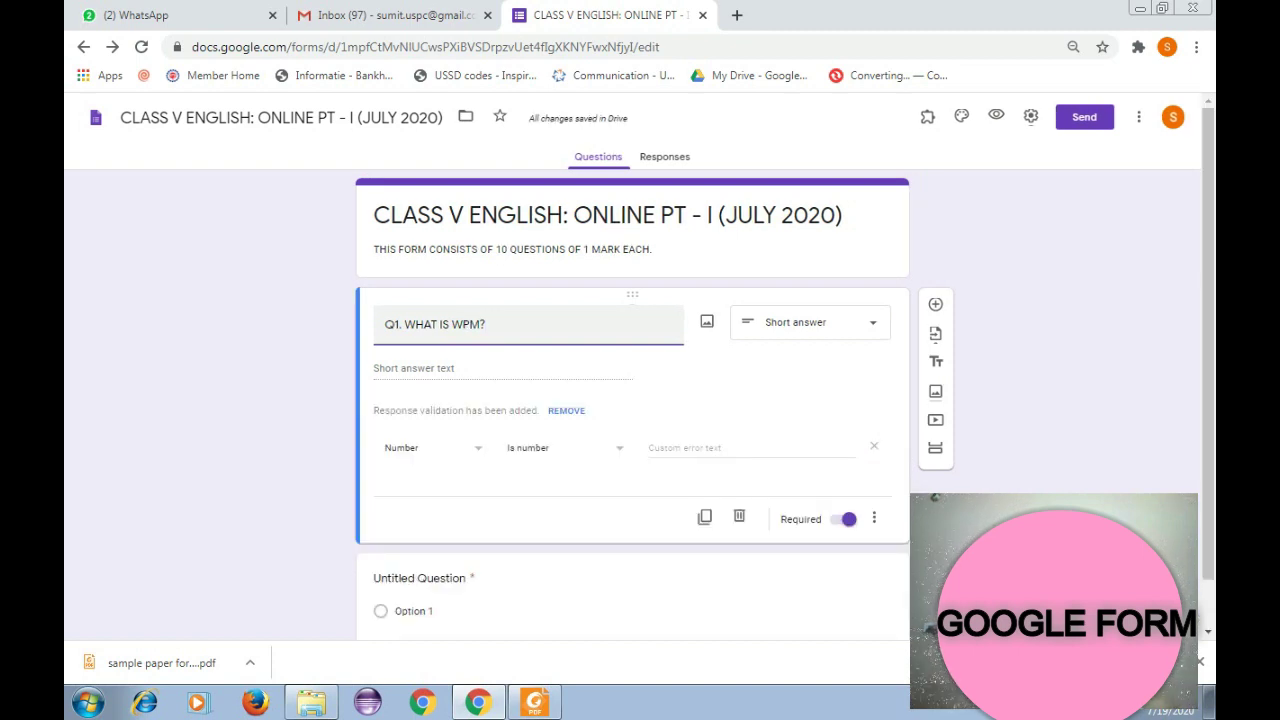
click(723, 11)
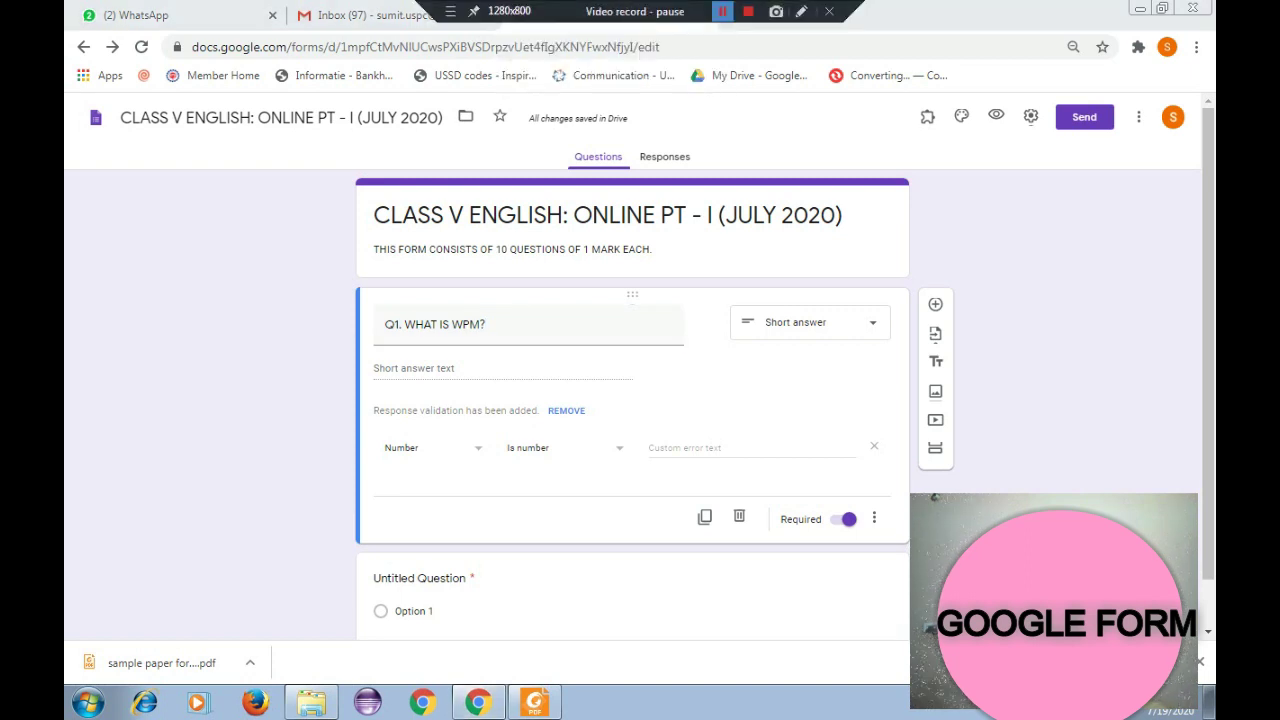
Remove the response validation from the "Q1. WHAT IS WPM?" question.
click(528, 326)
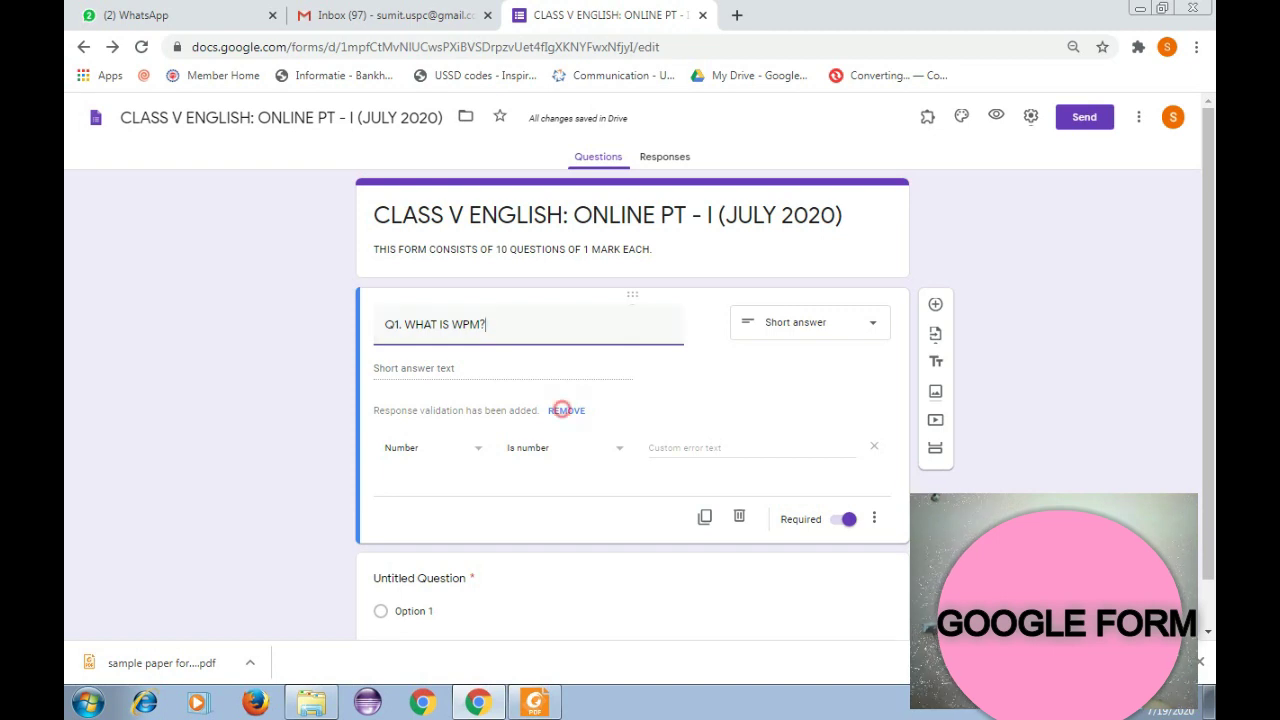
click(566, 410)
triple_click(503, 323)
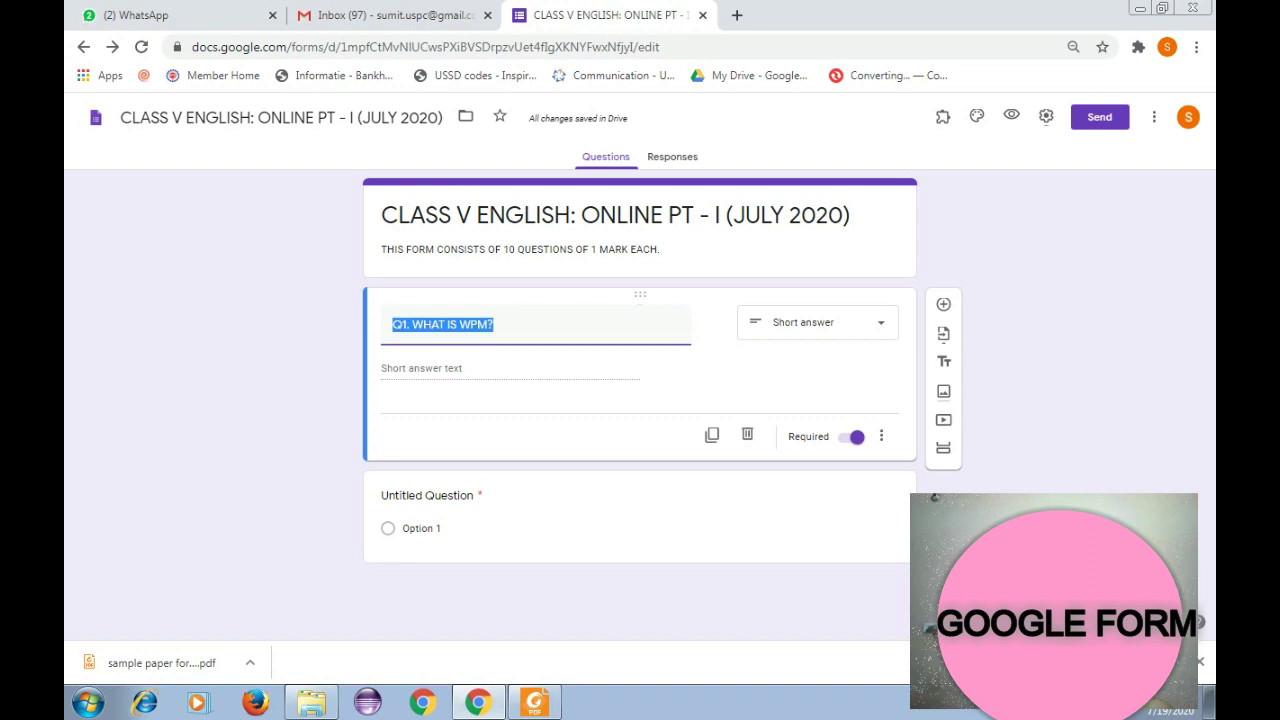
click(686, 386)
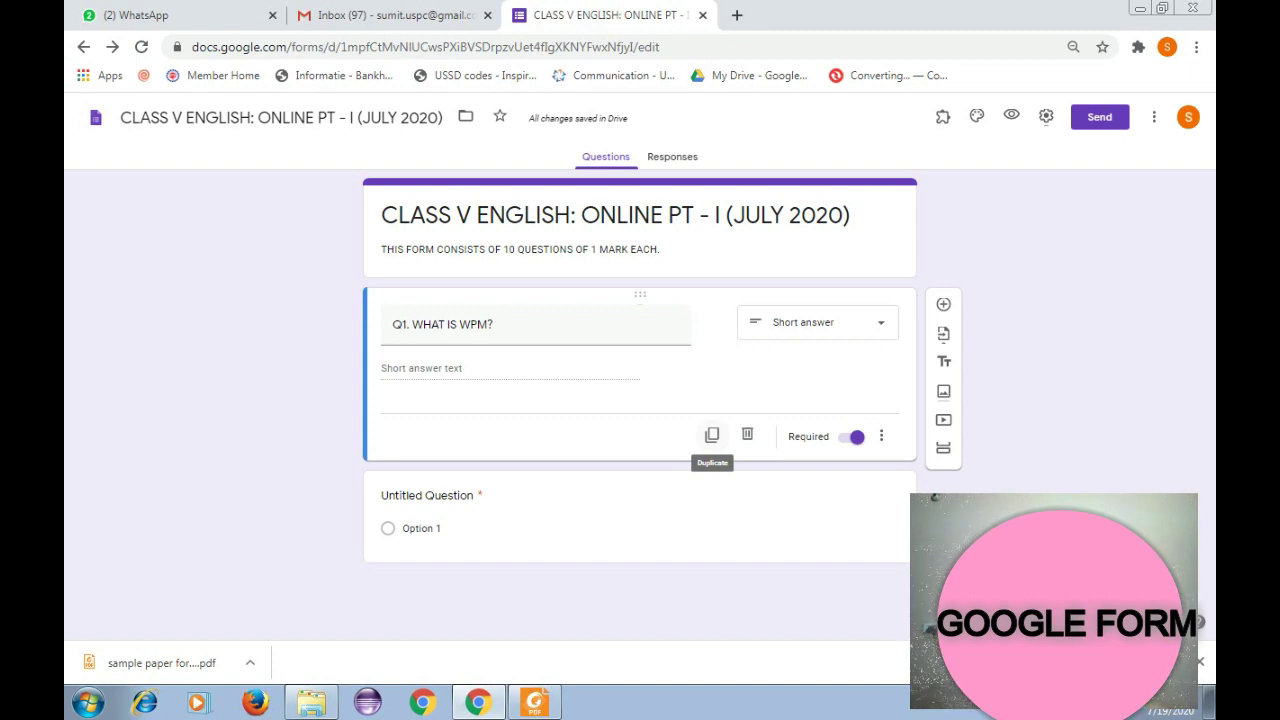
Duplicate the WPM question and reword the copy as "Q1. WHAT DO YOU MEAN BY PHOTOSYNTHESIS?".
click(712, 435)
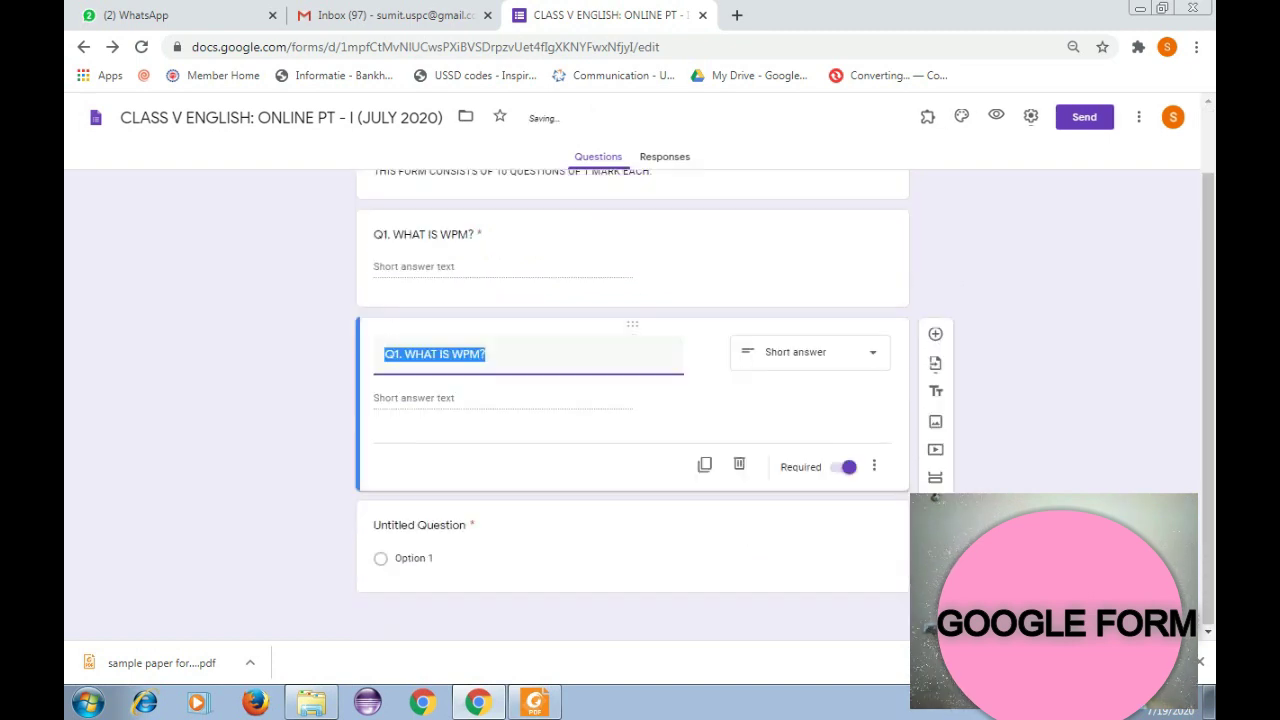
click(503, 355)
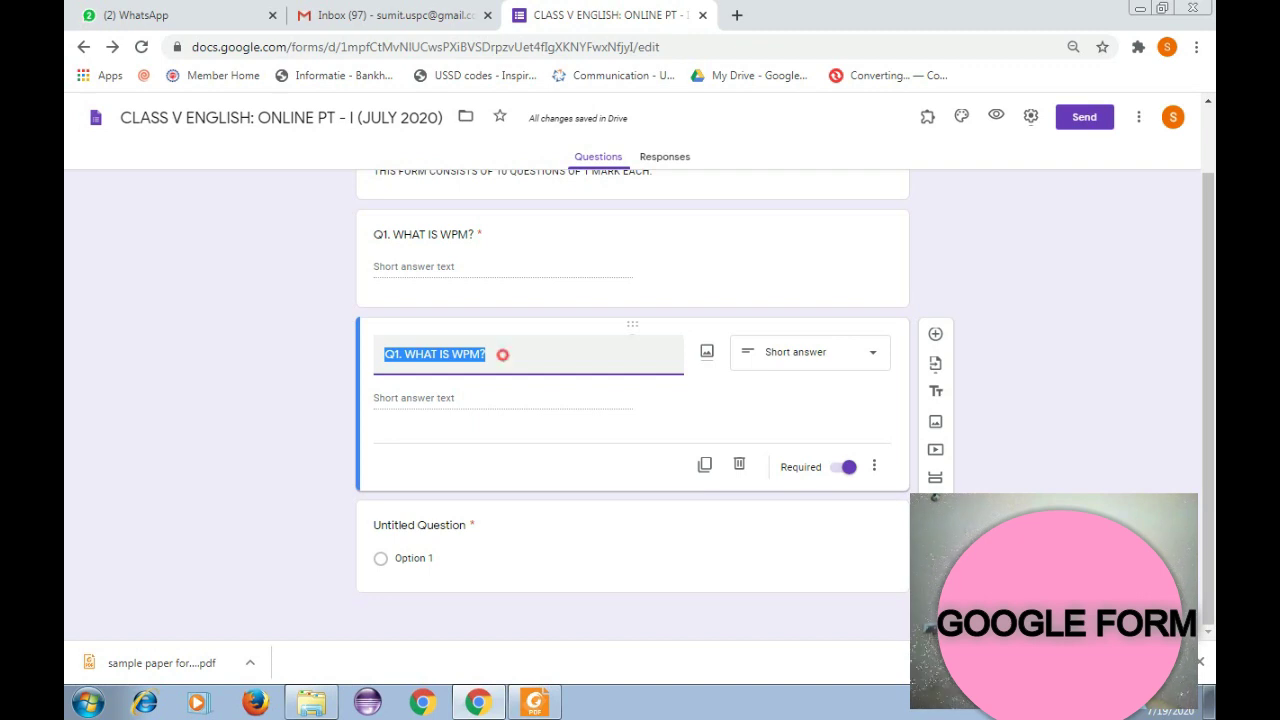
key(BackSpace)
key(BackSpace)
key(BackSpace)
key(BackSpace)
key(BackSpace)
key(BackSpace)
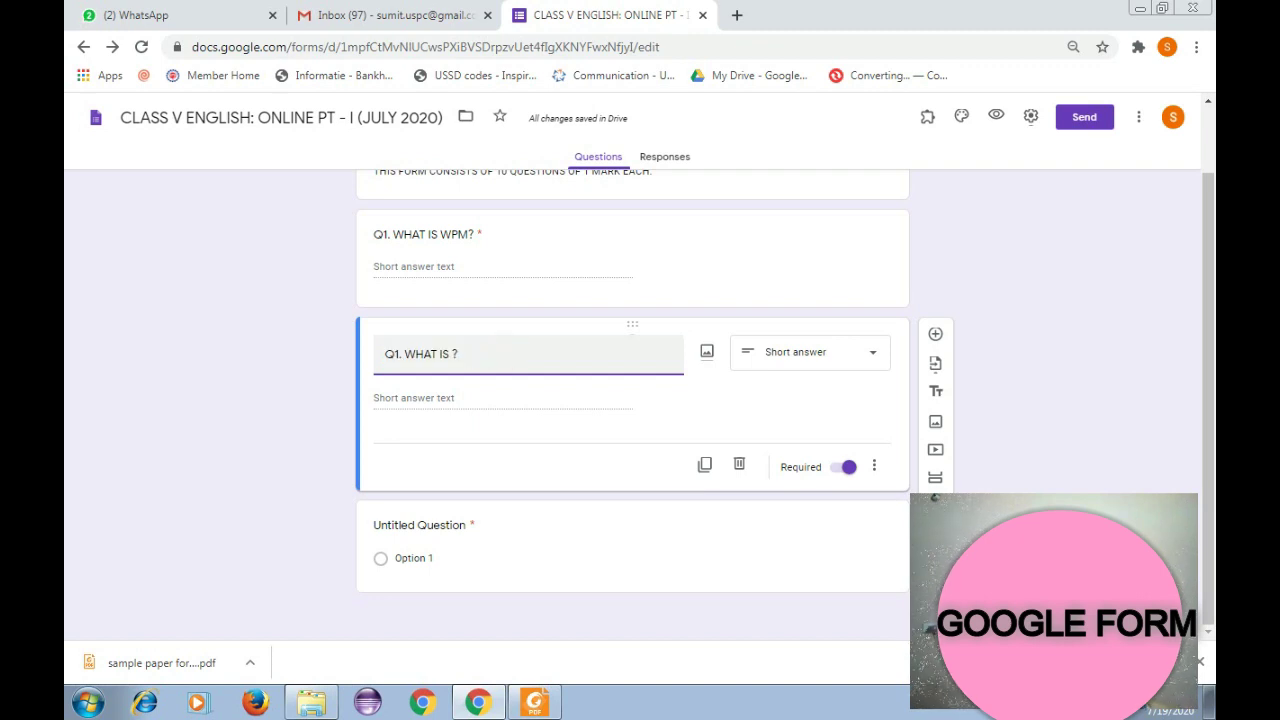
text(DO YOU ME)
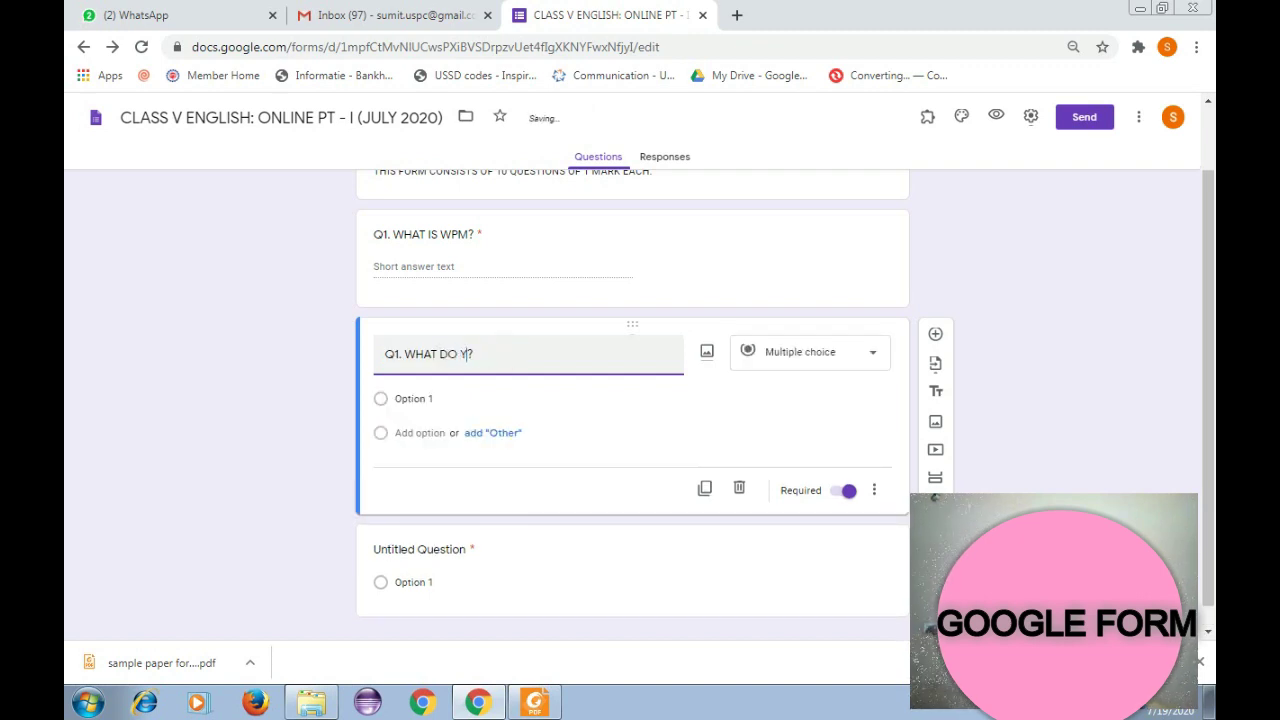
key(BackSpace)
key(BackSpace)
text(AN BY)
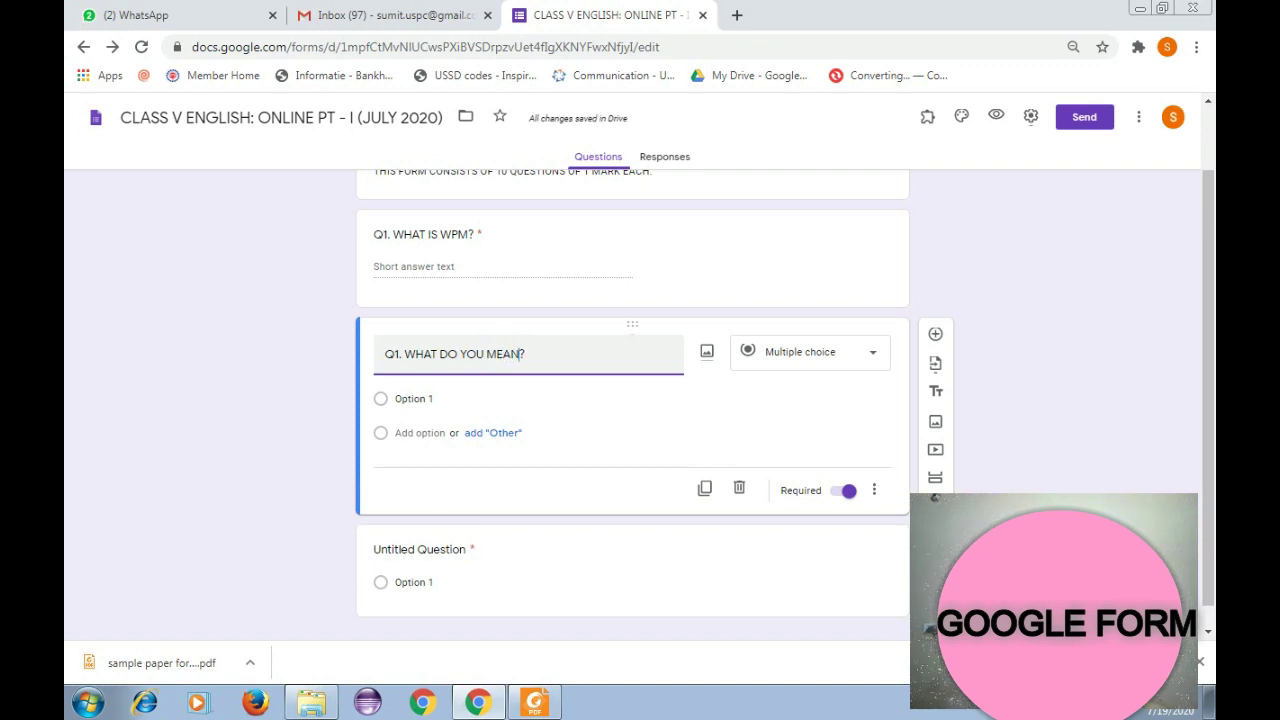
text( PHOTOSYNTHESIS)
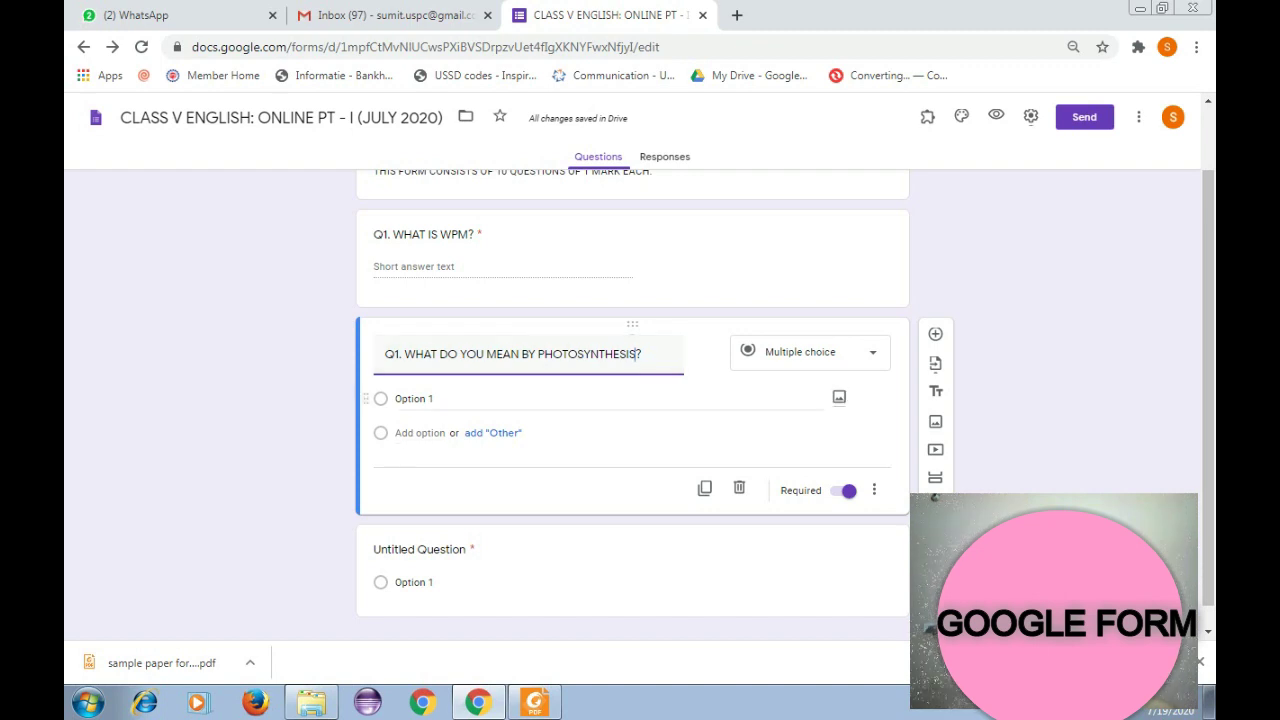
Set the photosynthesis question's type back to Short answer.
click(810, 352)
click(800, 200)
scroll(630, 400, up, 1)
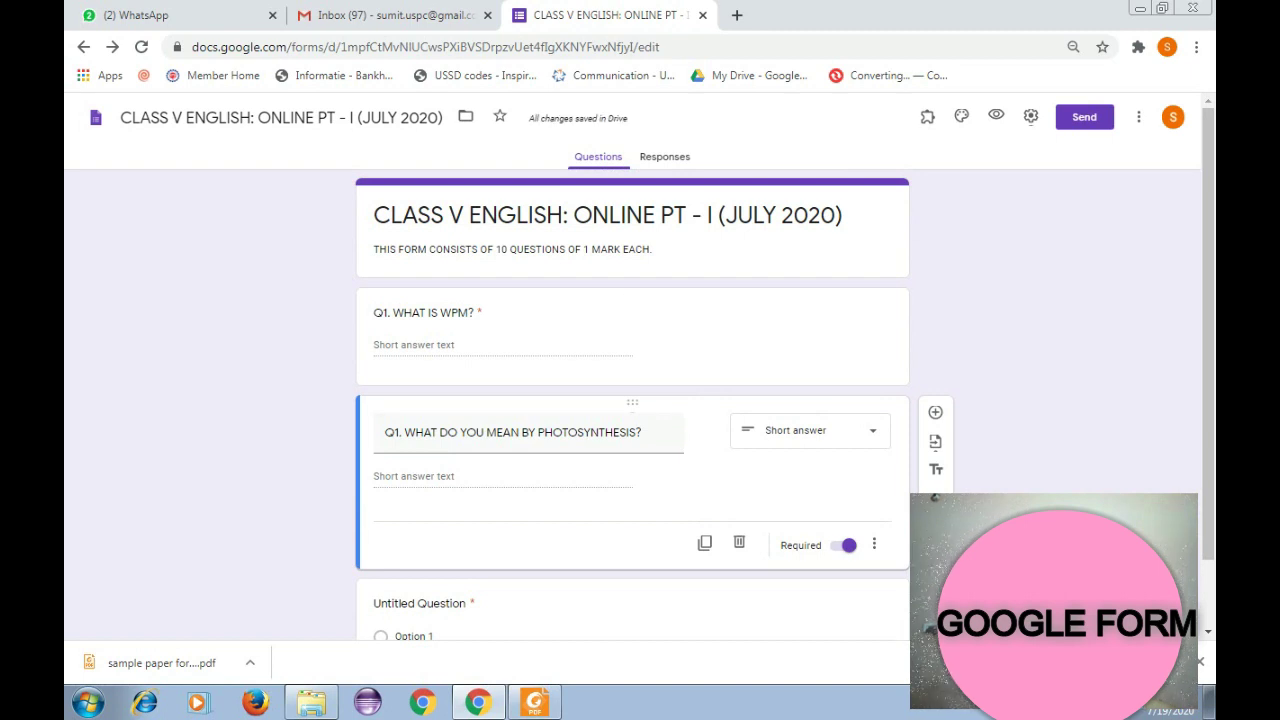
Try deleting the "Q1. WHAT IS WPM?" question, restore it, and reopen it for editing.
click(500, 330)
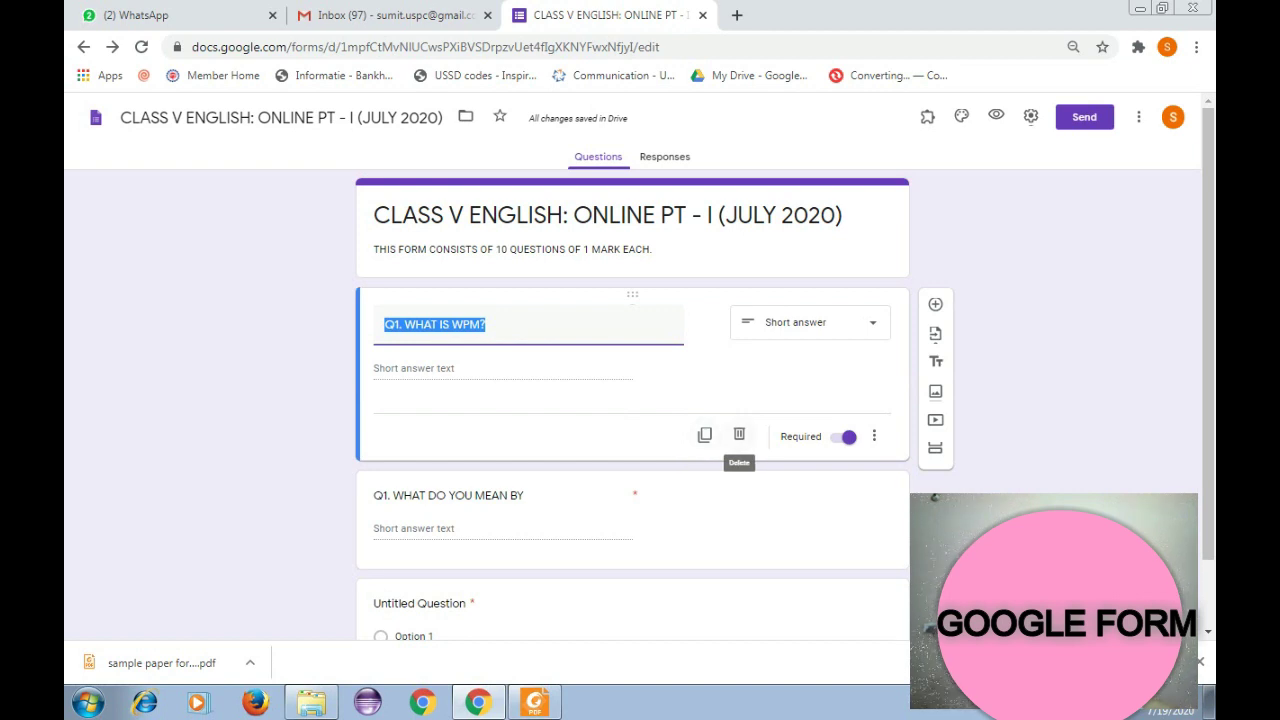
click(739, 434)
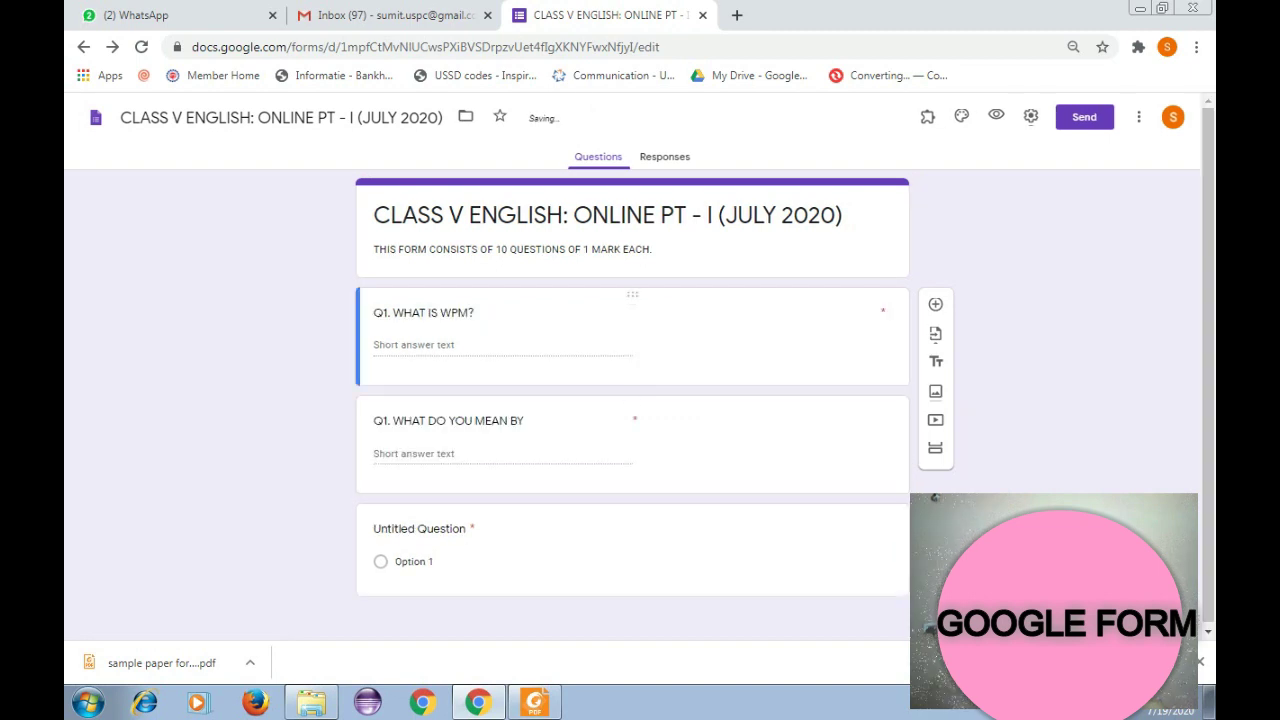
click(643, 339)
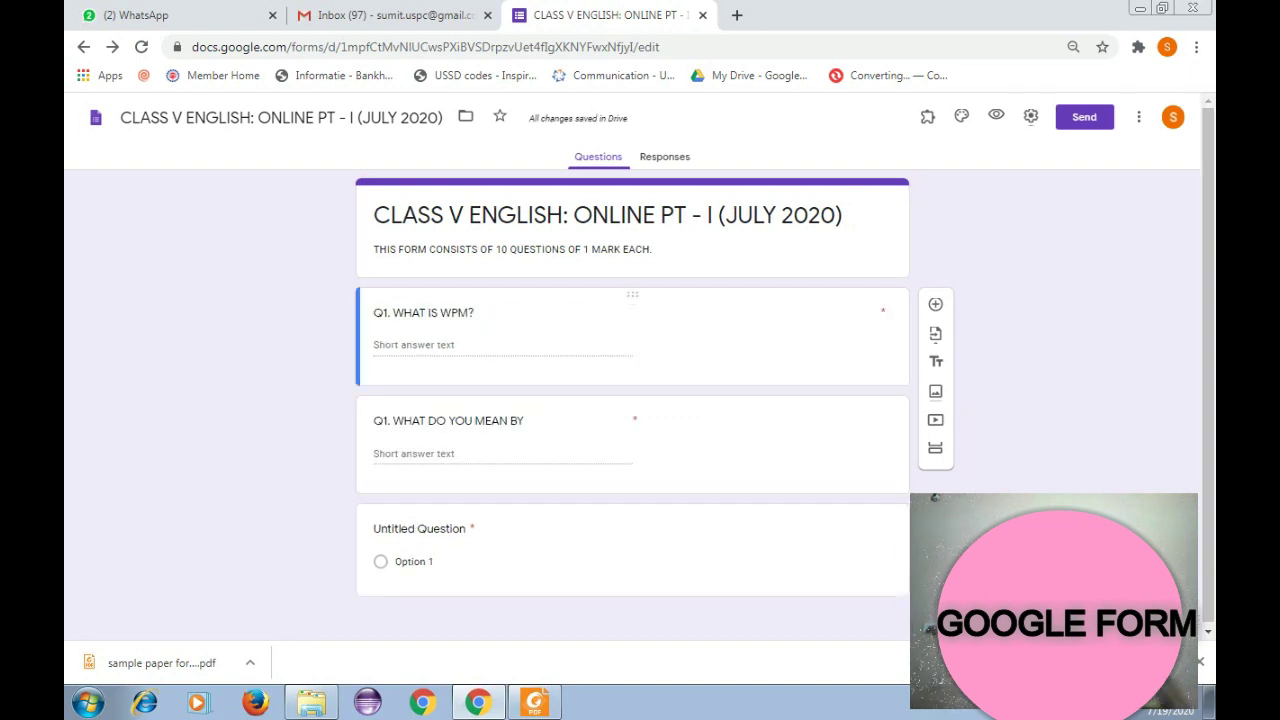
click(573, 339)
click(450, 344)
click(678, 371)
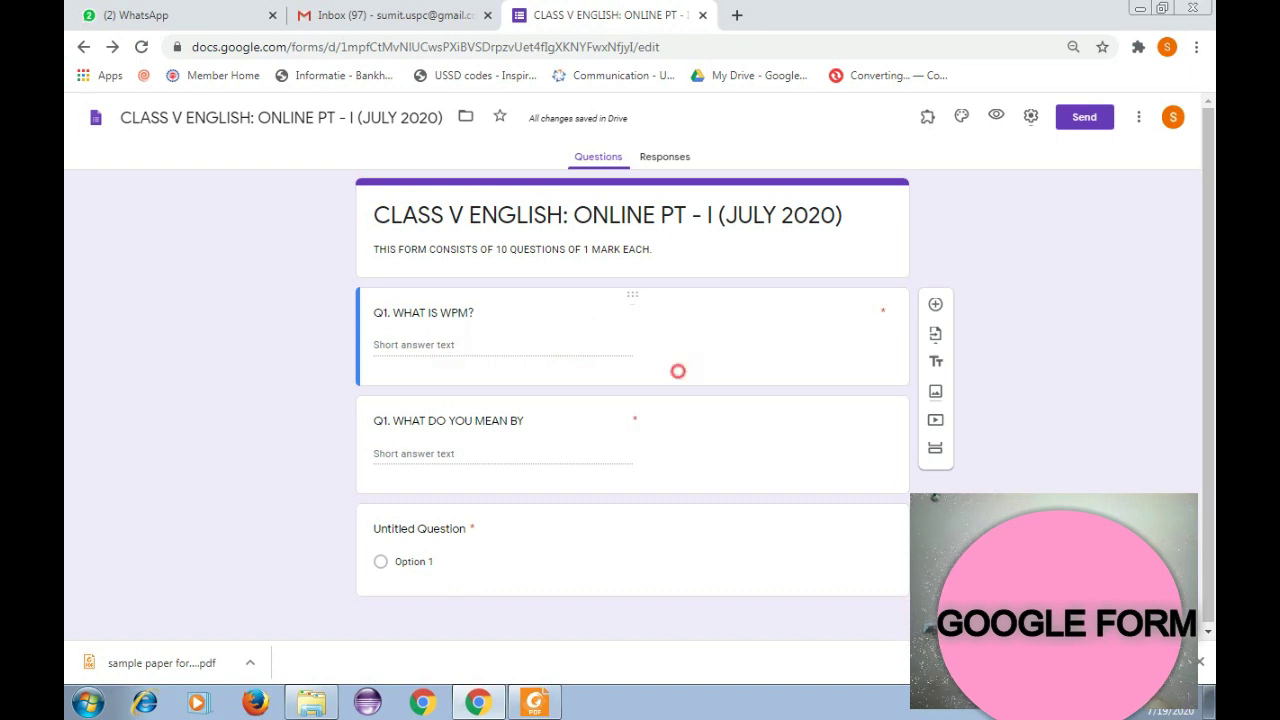
click(641, 440)
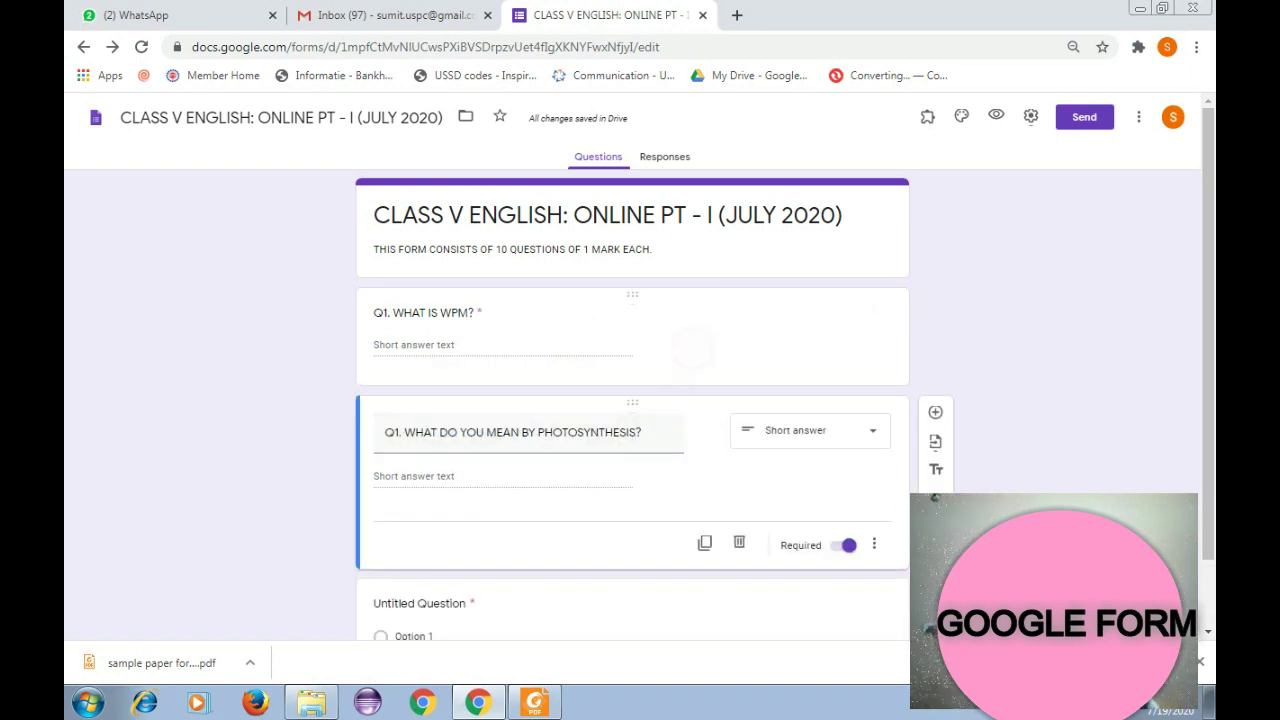
click(693, 350)
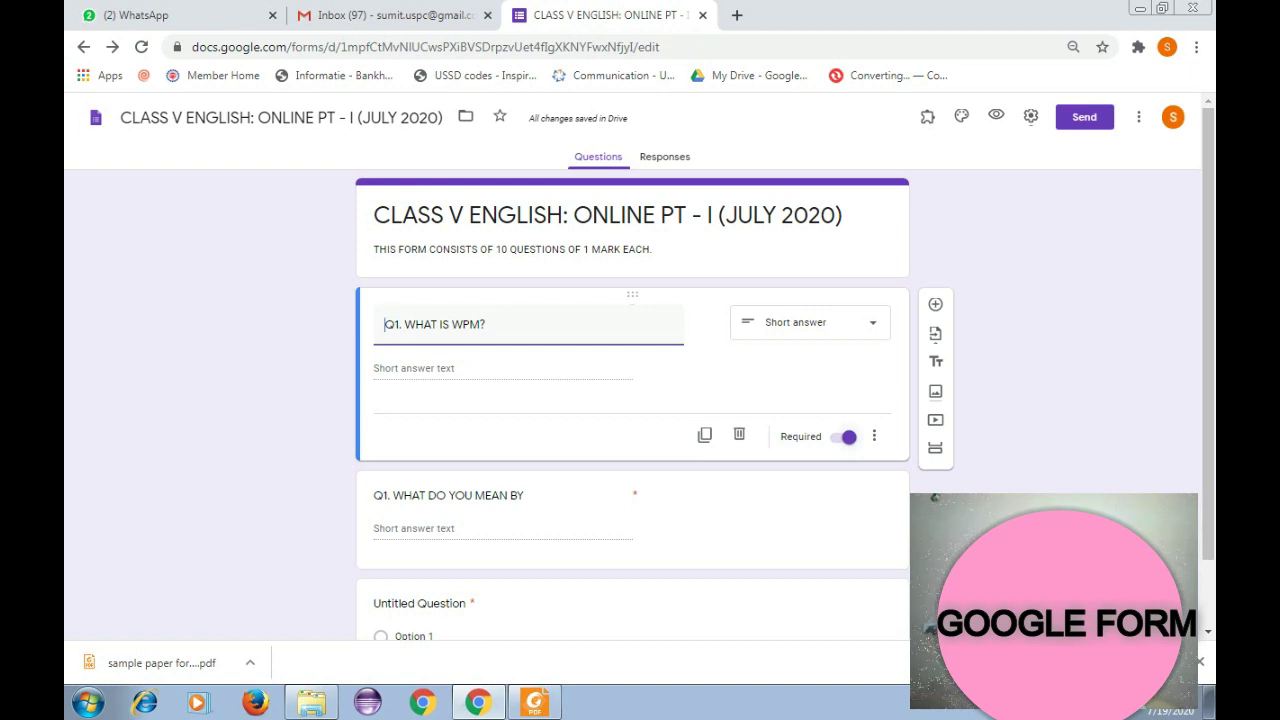
Try switching off the WPM question's Required setting and showing its description, restoring each one.
click(846, 437)
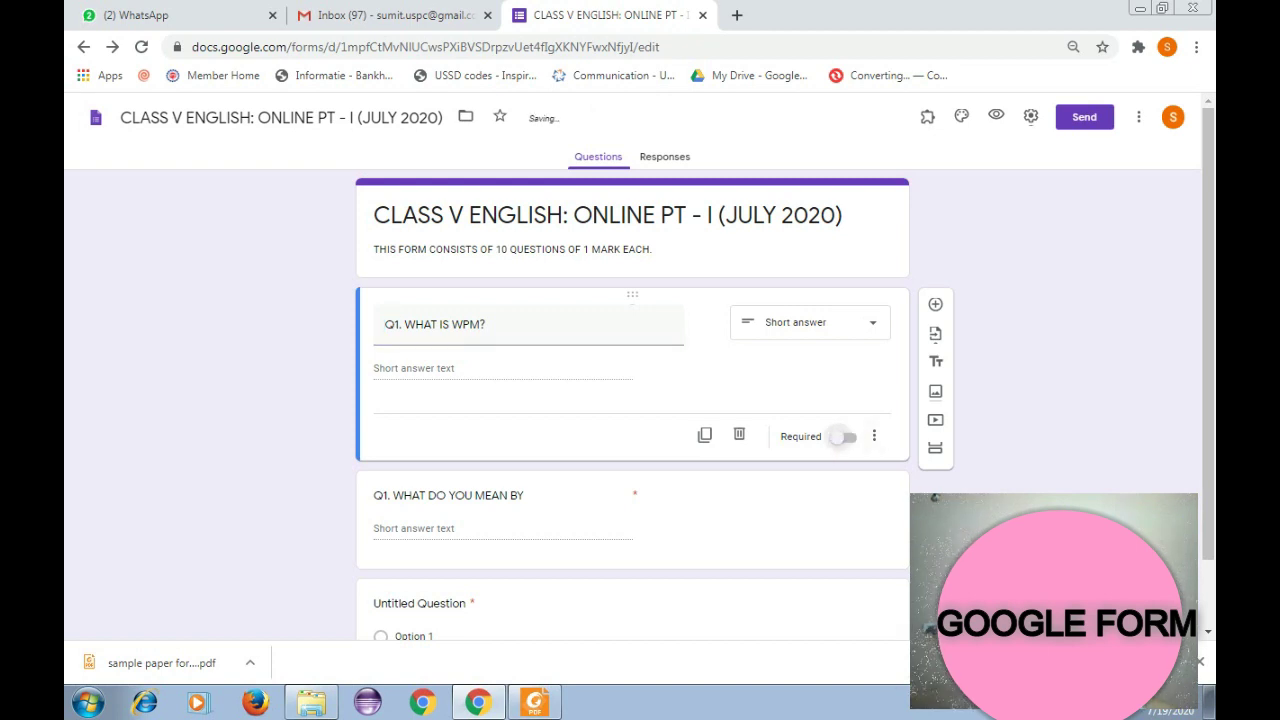
click(846, 437)
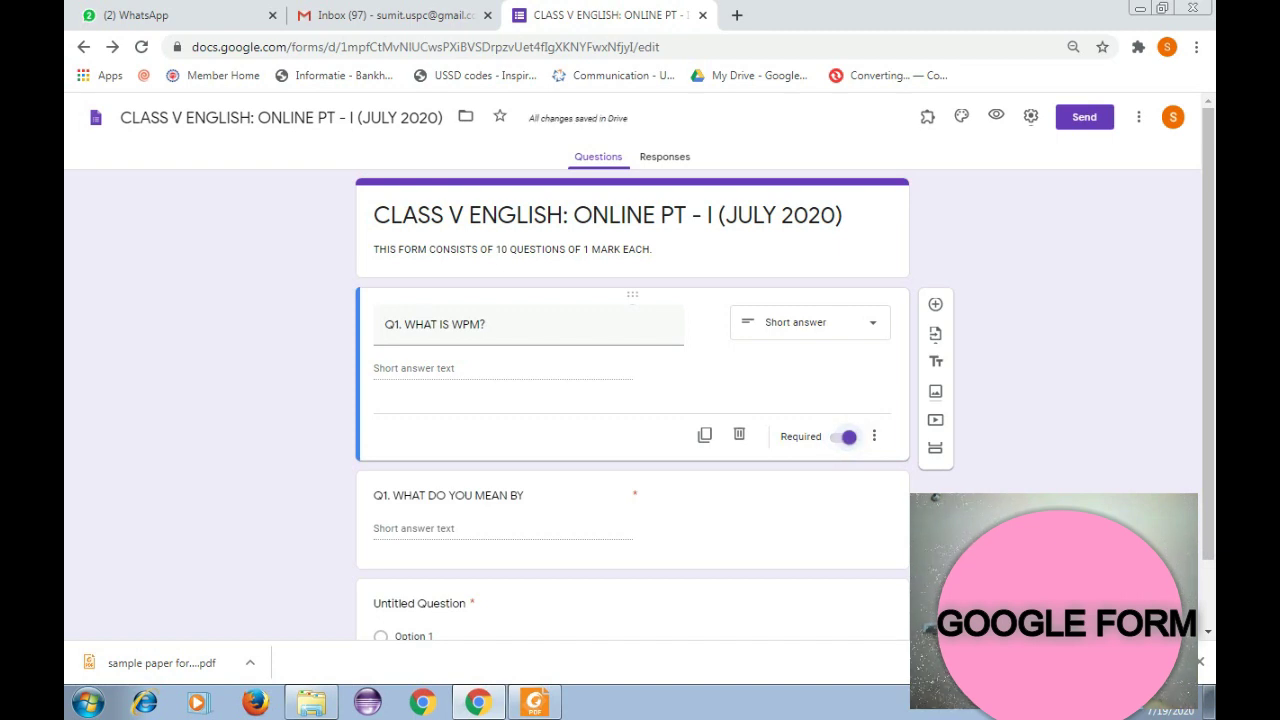
click(874, 436)
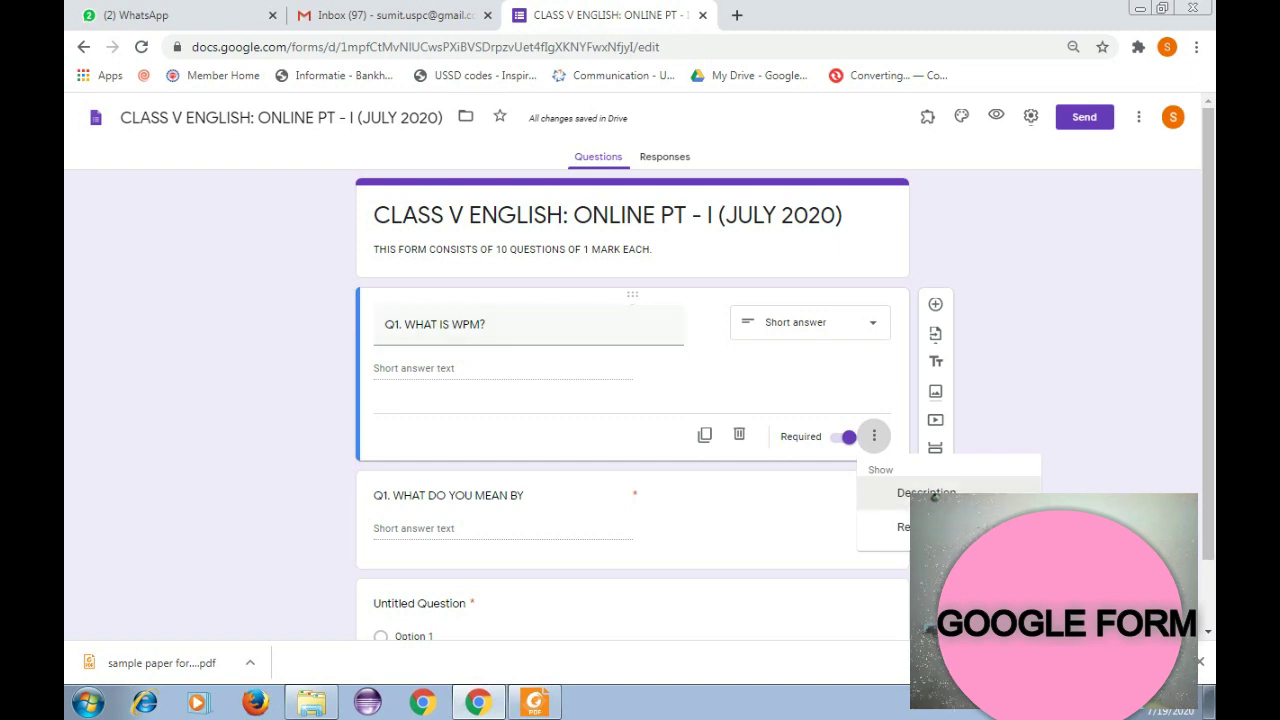
click(928, 493)
click(414, 365)
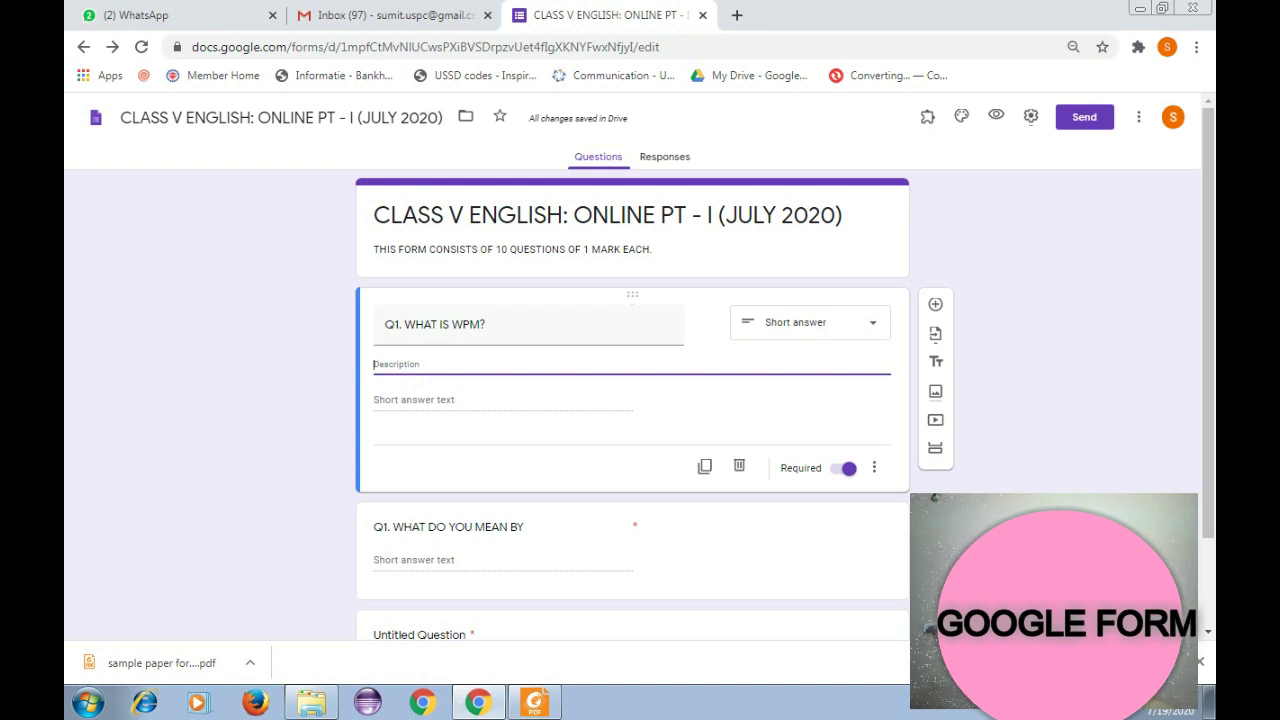
click(874, 467)
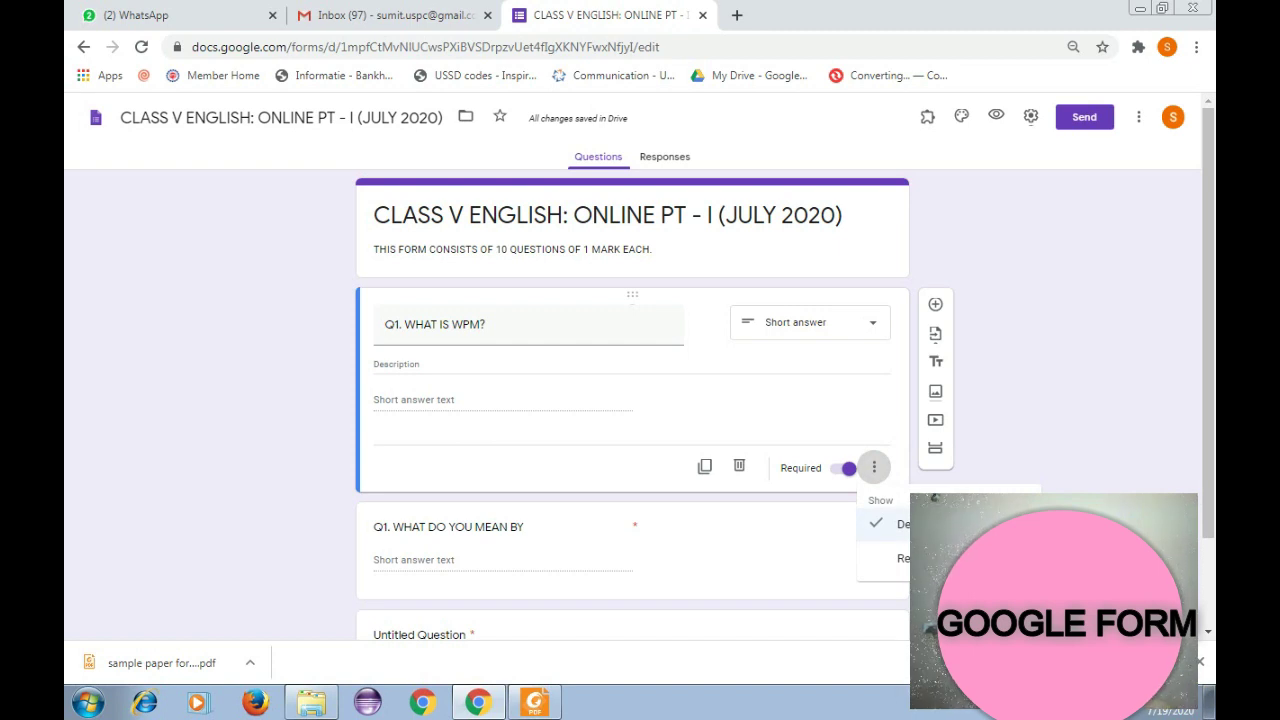
click(920, 524)
click(874, 436)
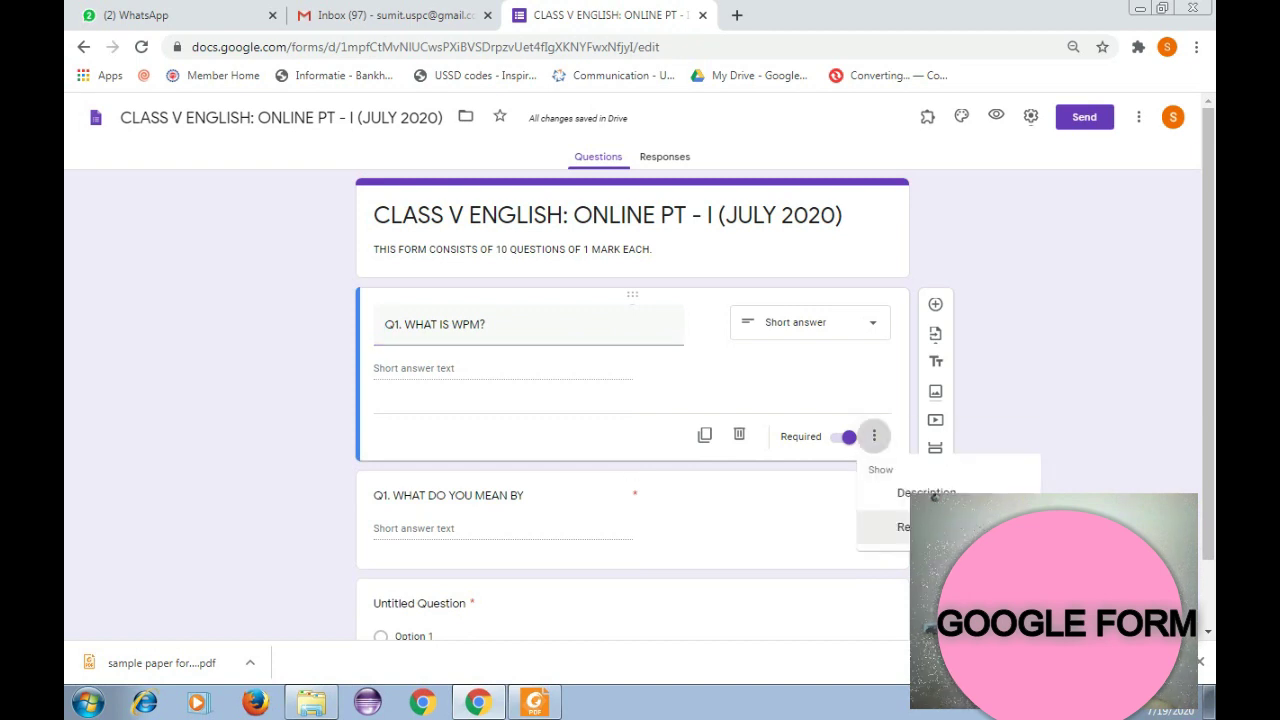
click(874, 436)
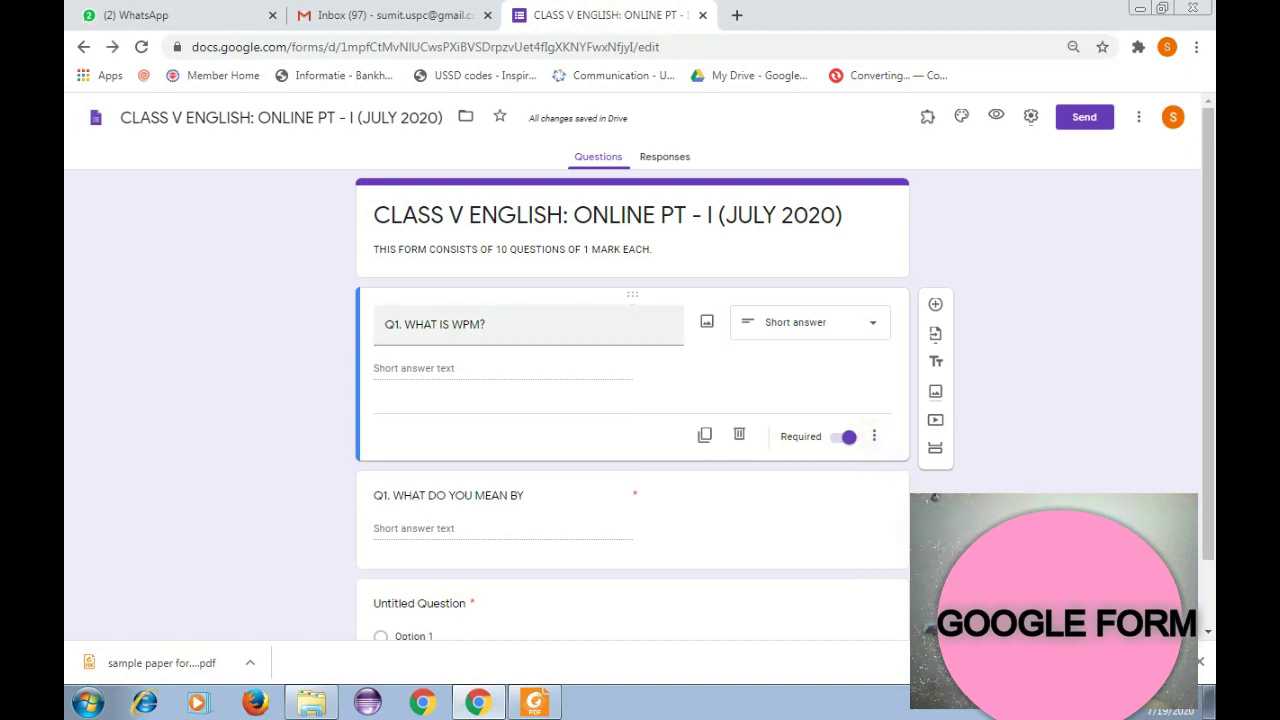
Append "(1 MARK)" after spacing at the end of the WPM question and set its type back to Short answer.
triple_click(517, 323)
click(535, 321)
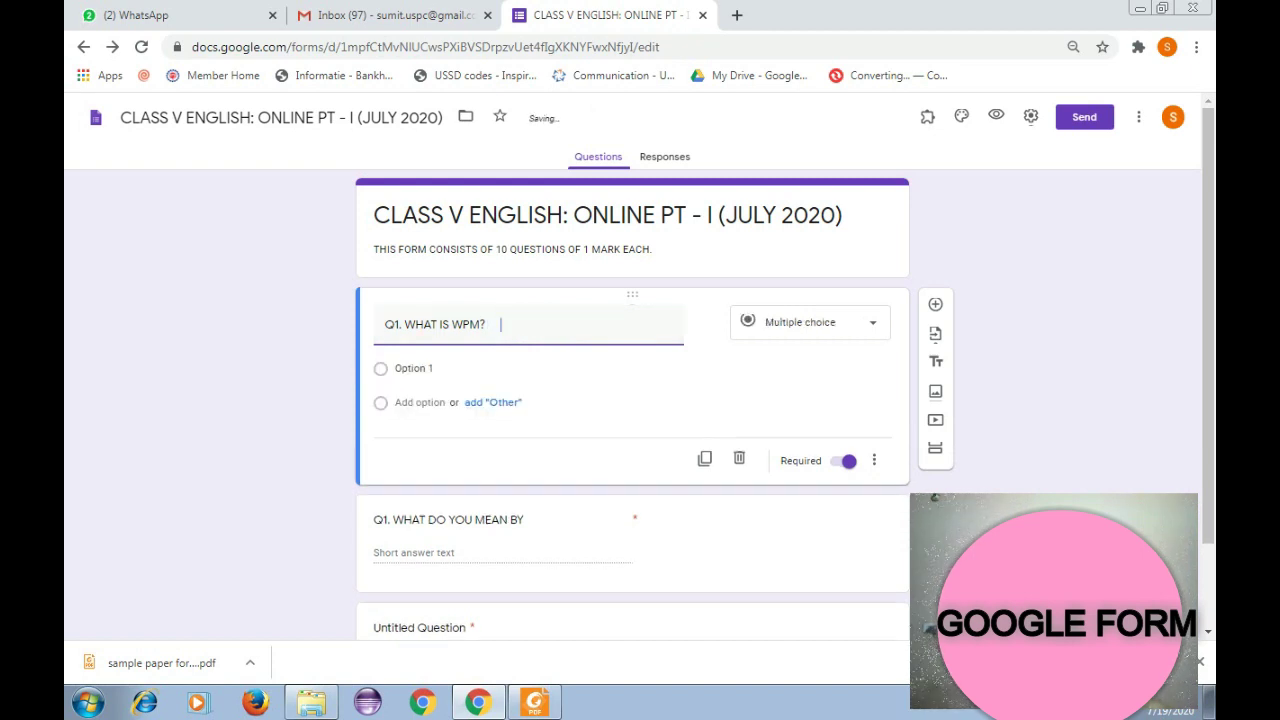
click(503, 330)
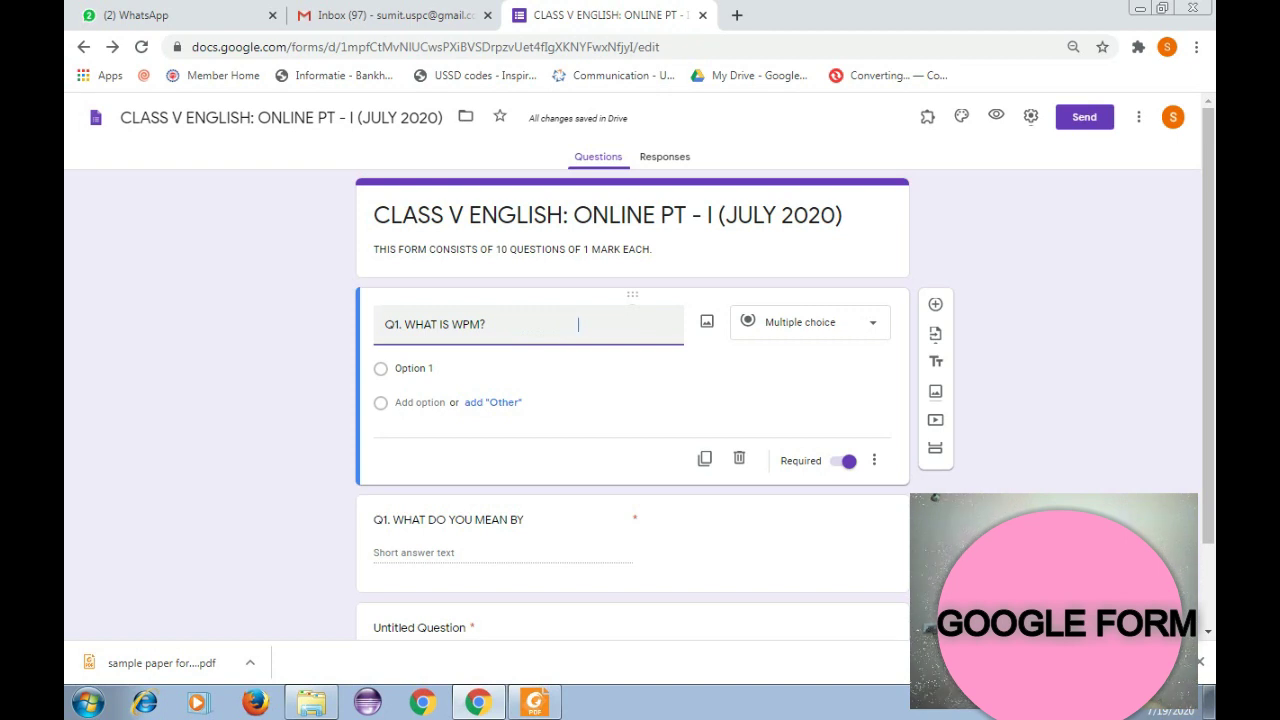
text((1 MARK))
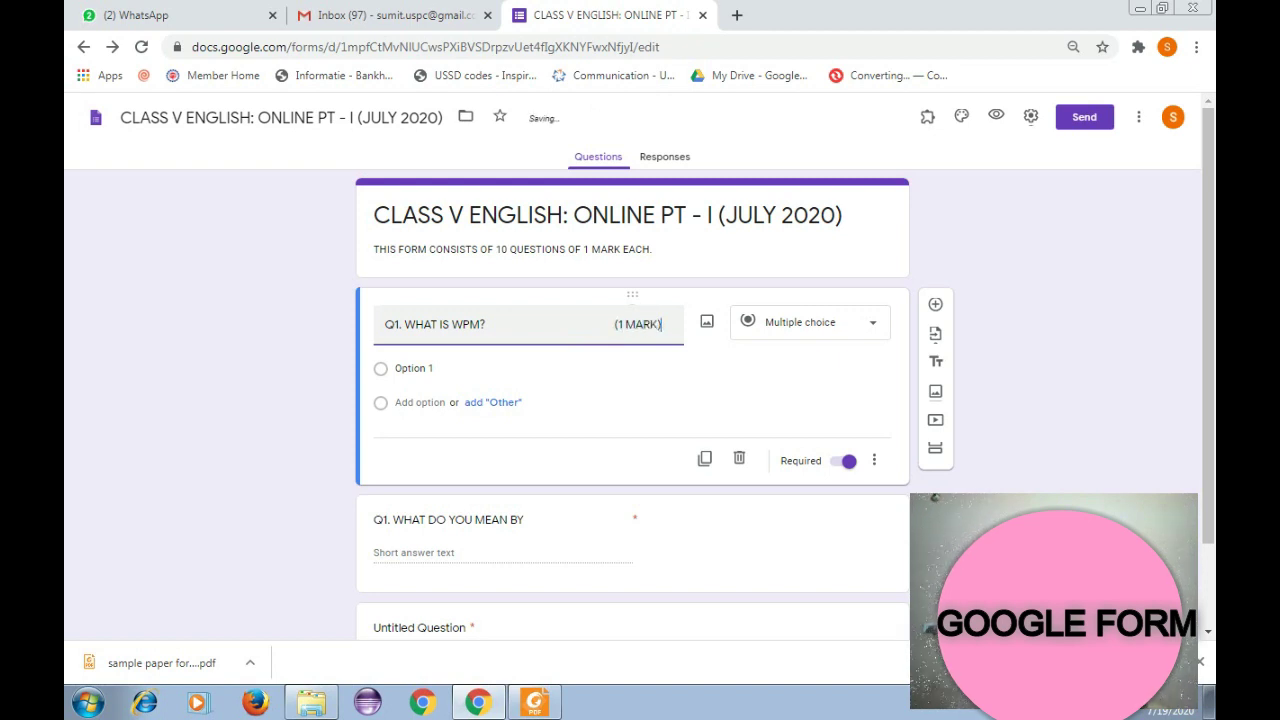
key(BackSpace)
key(BackSpace)
key(BackSpace)
key(BackSpace)
key(BackSpace)
key(BackSpace)
text())
click(618, 324)
click(808, 323)
click(805, 210)
Change the photosynthesis question's type to Paragraph.
click(576, 516)
click(790, 430)
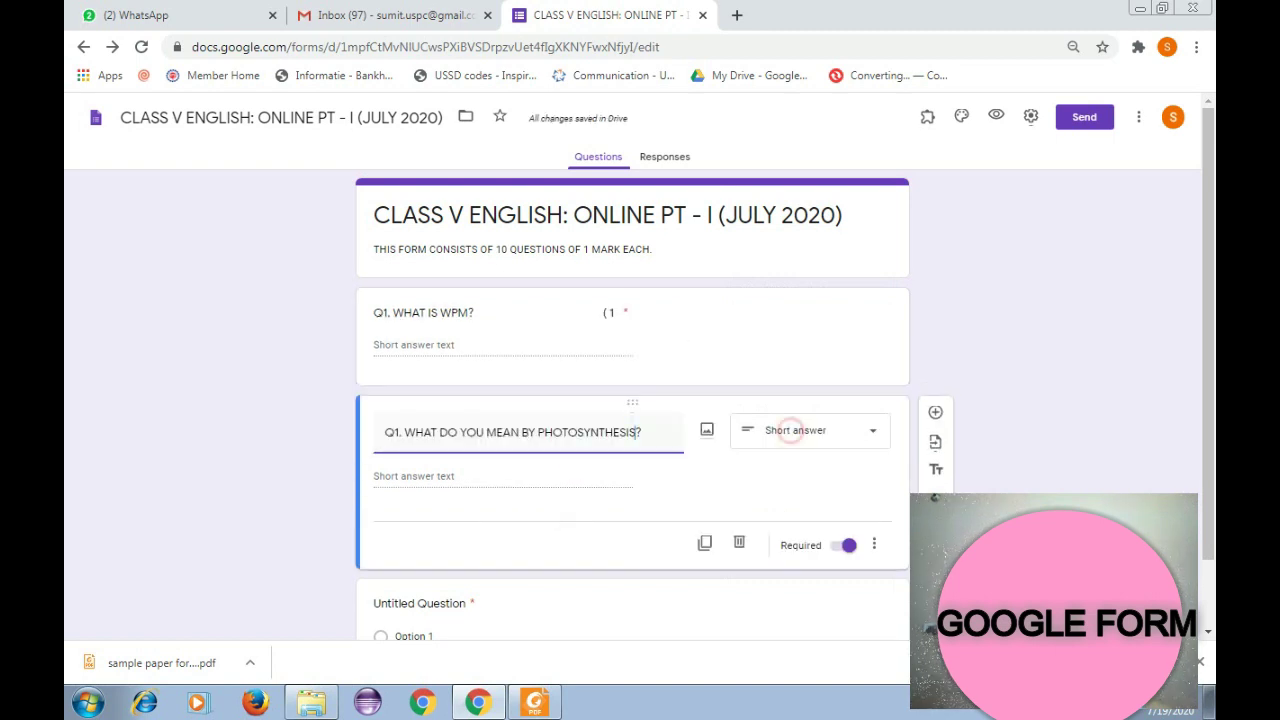
click(790, 430)
click(789, 243)
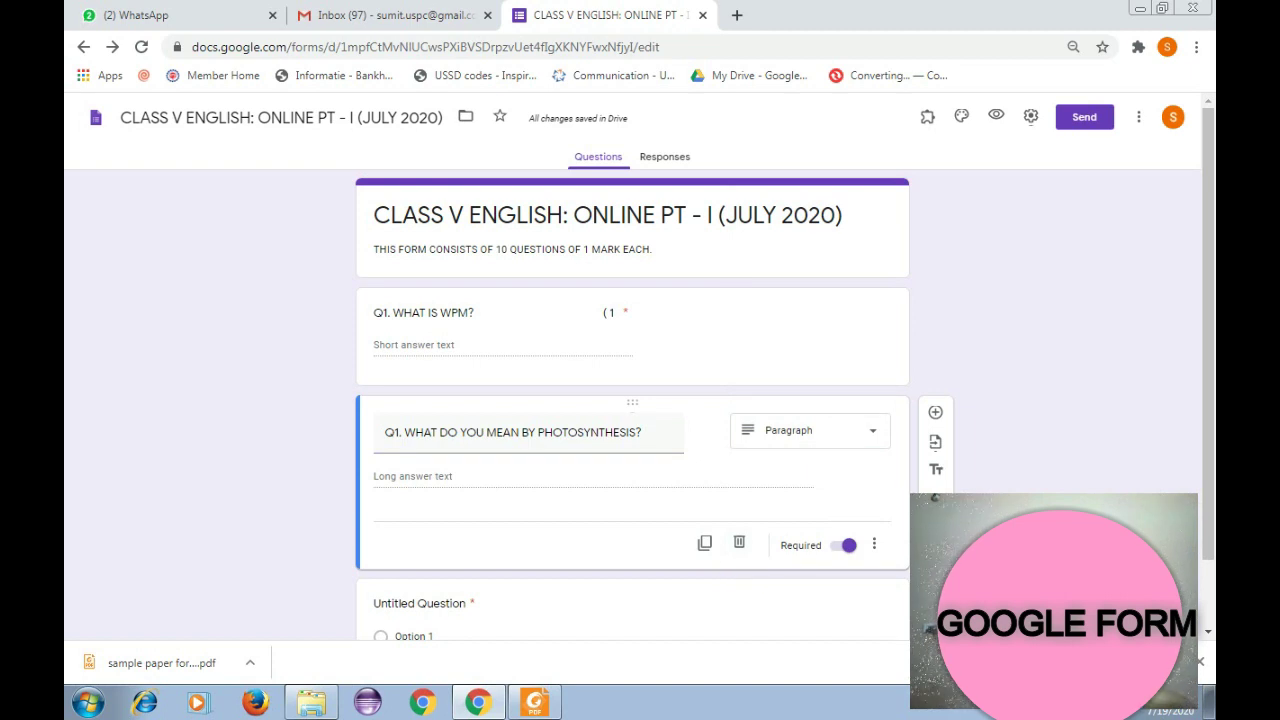
Add a question after the photosynthesis question, keeping the Multiple choice type.
scroll(632, 400, down, 2)
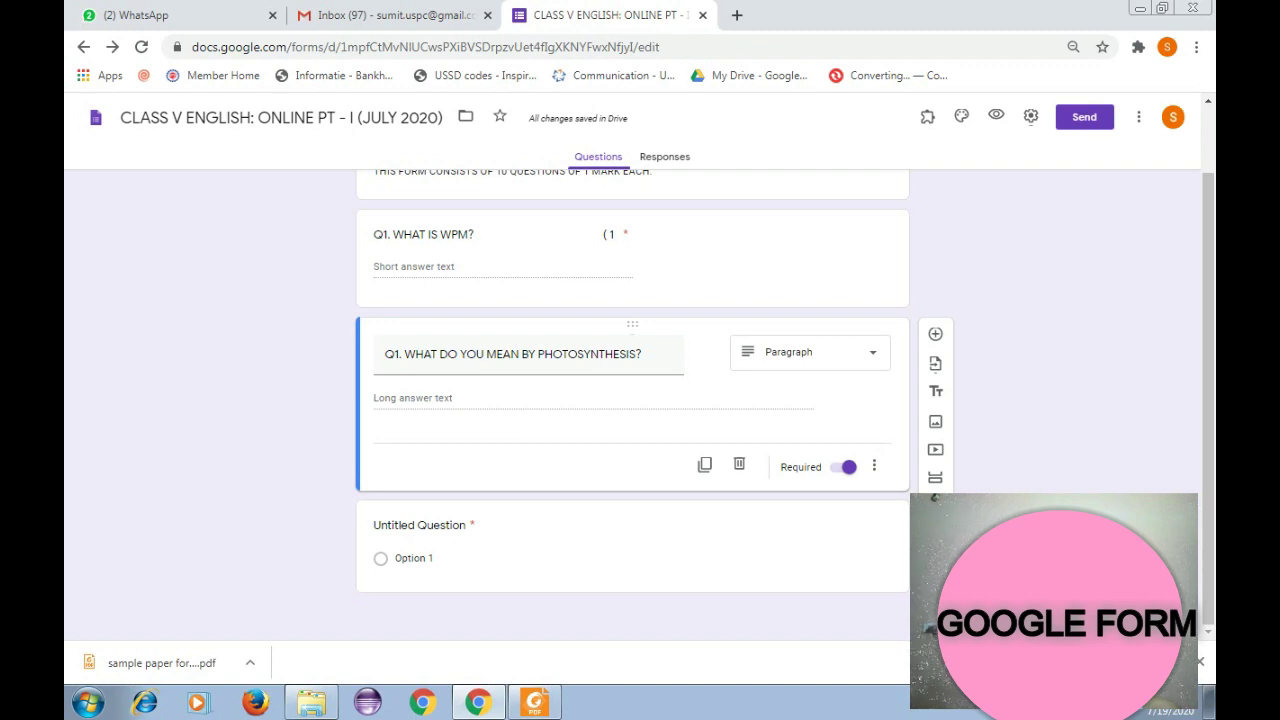
click(935, 334)
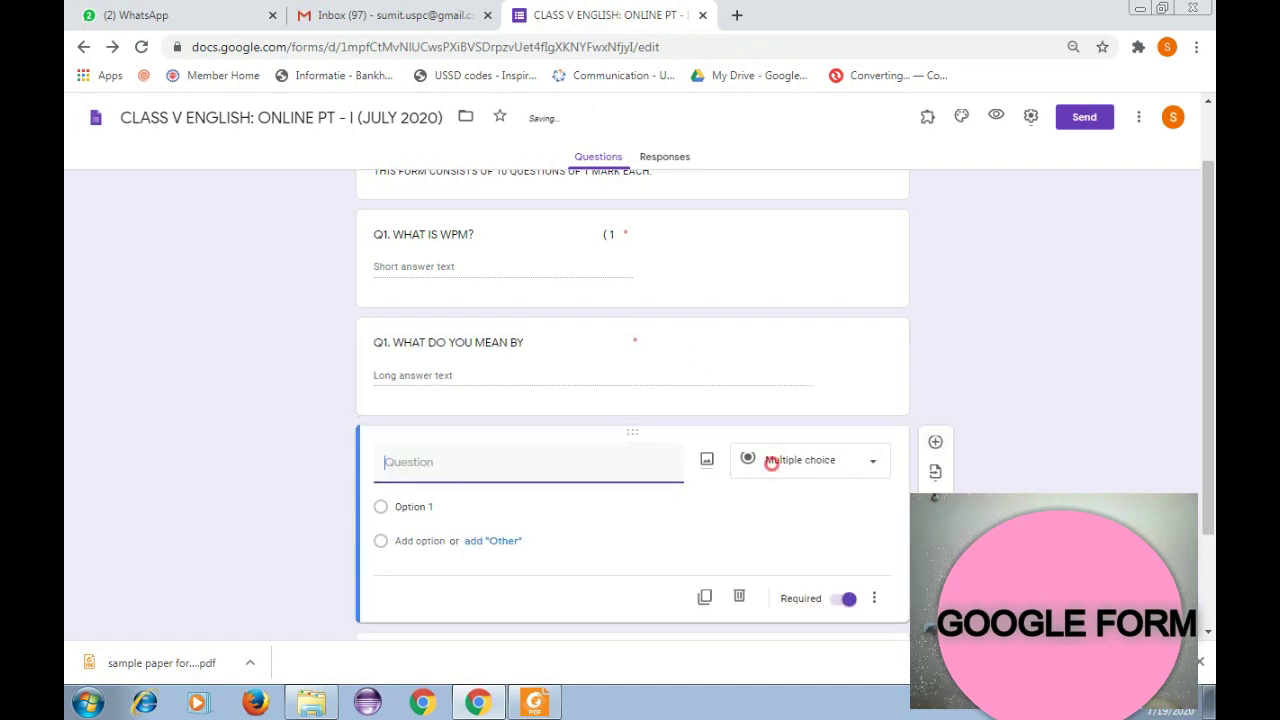
click(771, 463)
click(787, 294)
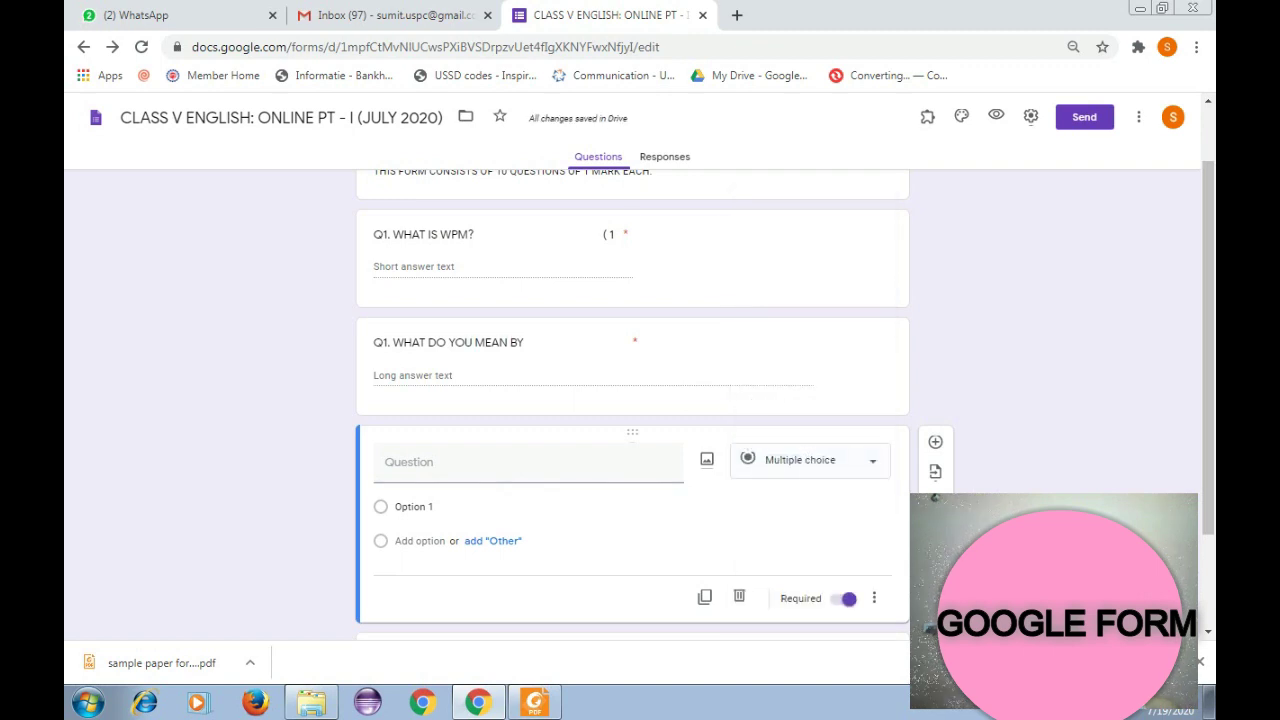
click(436, 470)
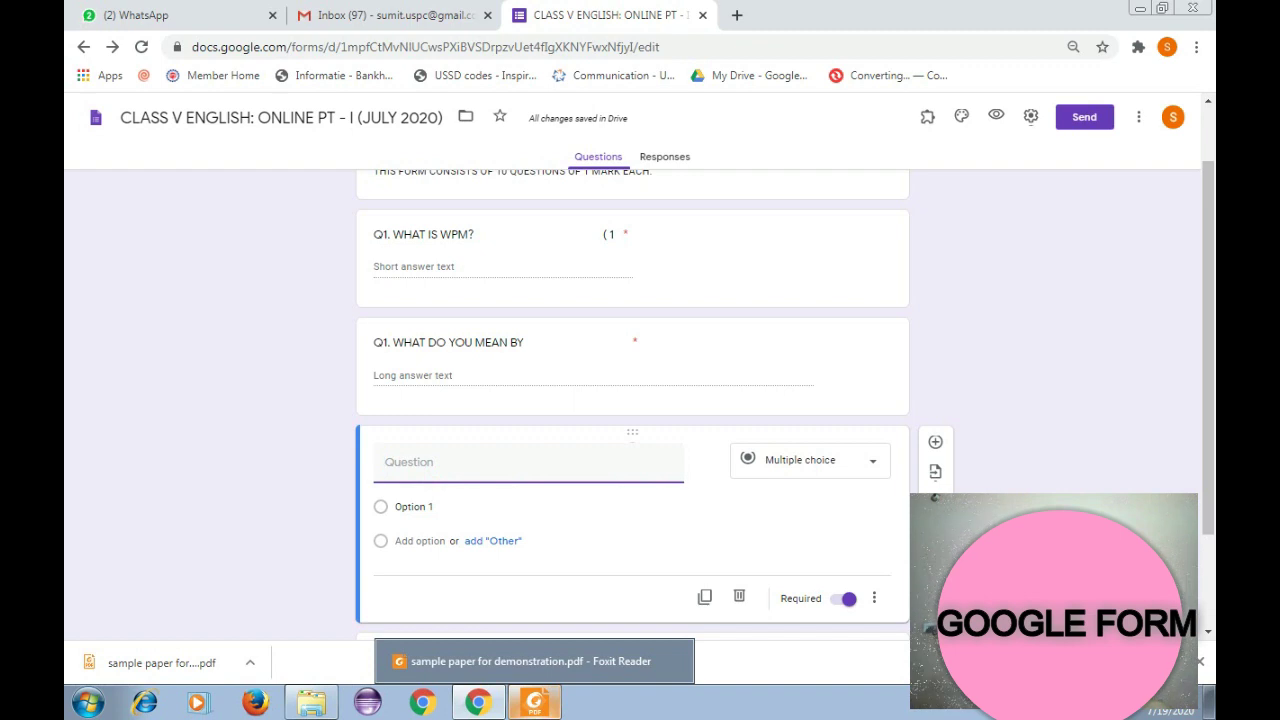
Copy "Which family has the lowest average savings?" from the sample paper PDF in Foxit Reader into the new question's title.
click(534, 702)
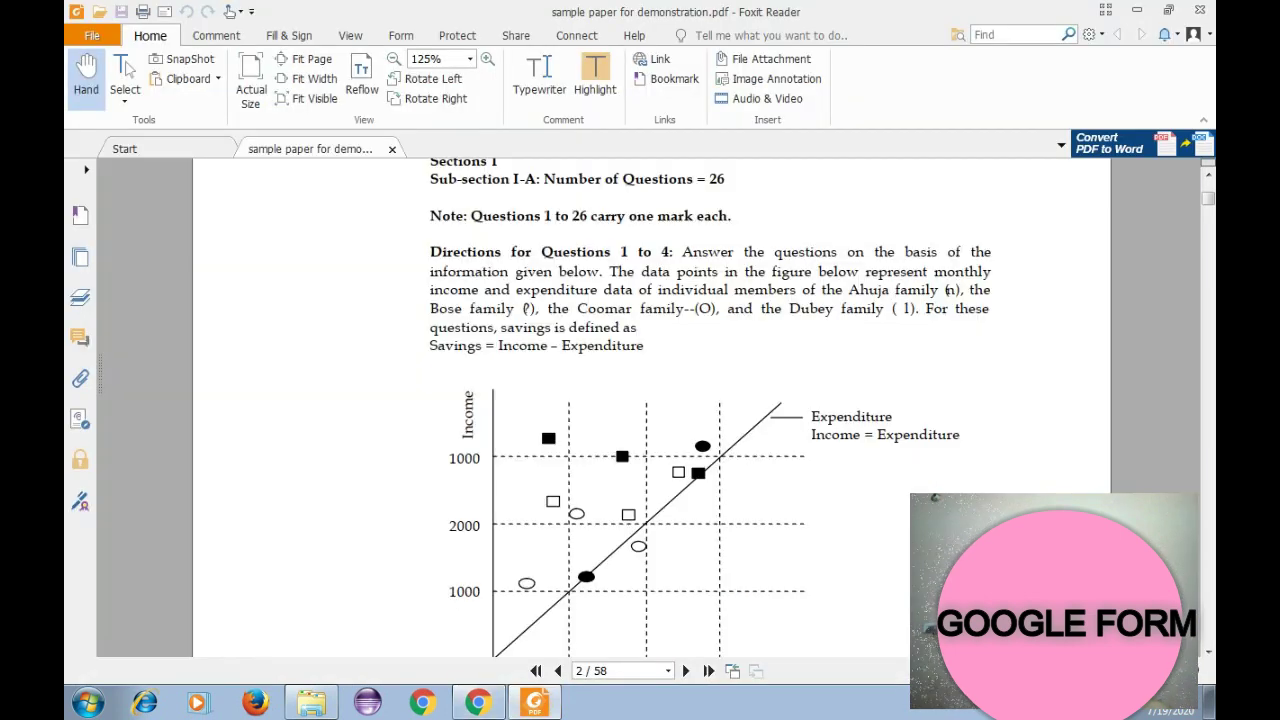
scroll(650, 400, down, 5)
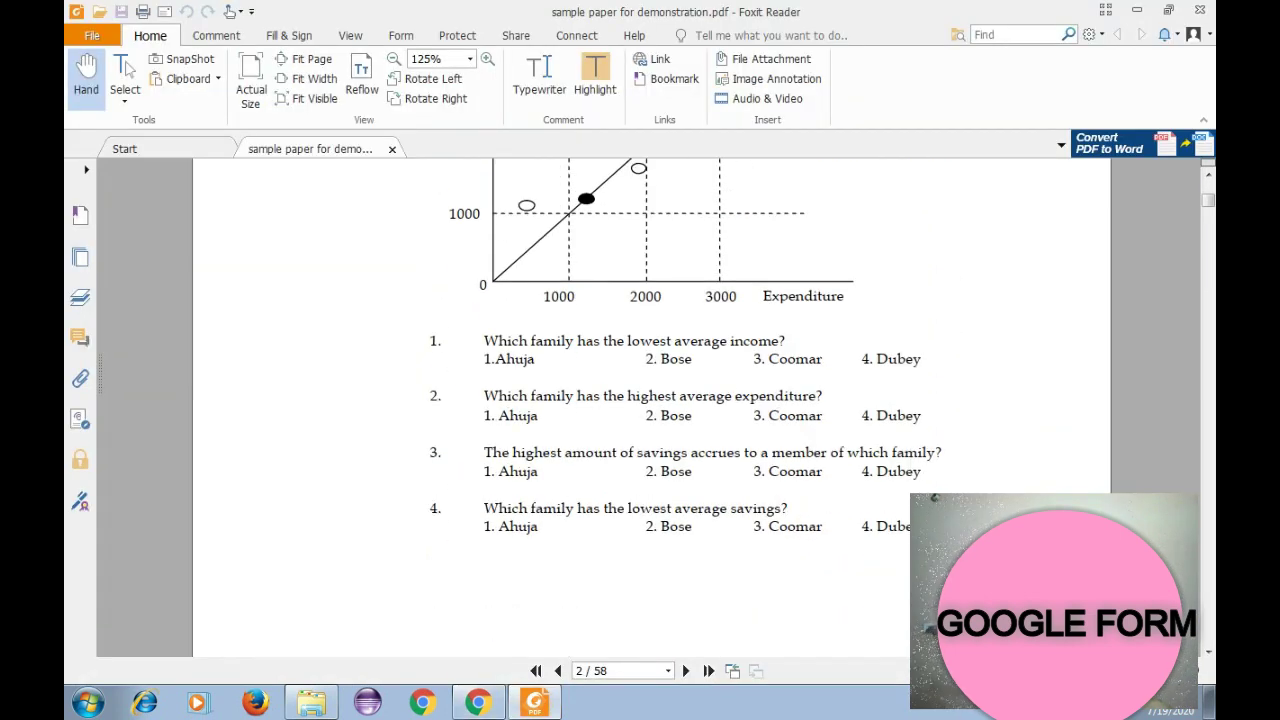
scroll(650, 400, down, 2)
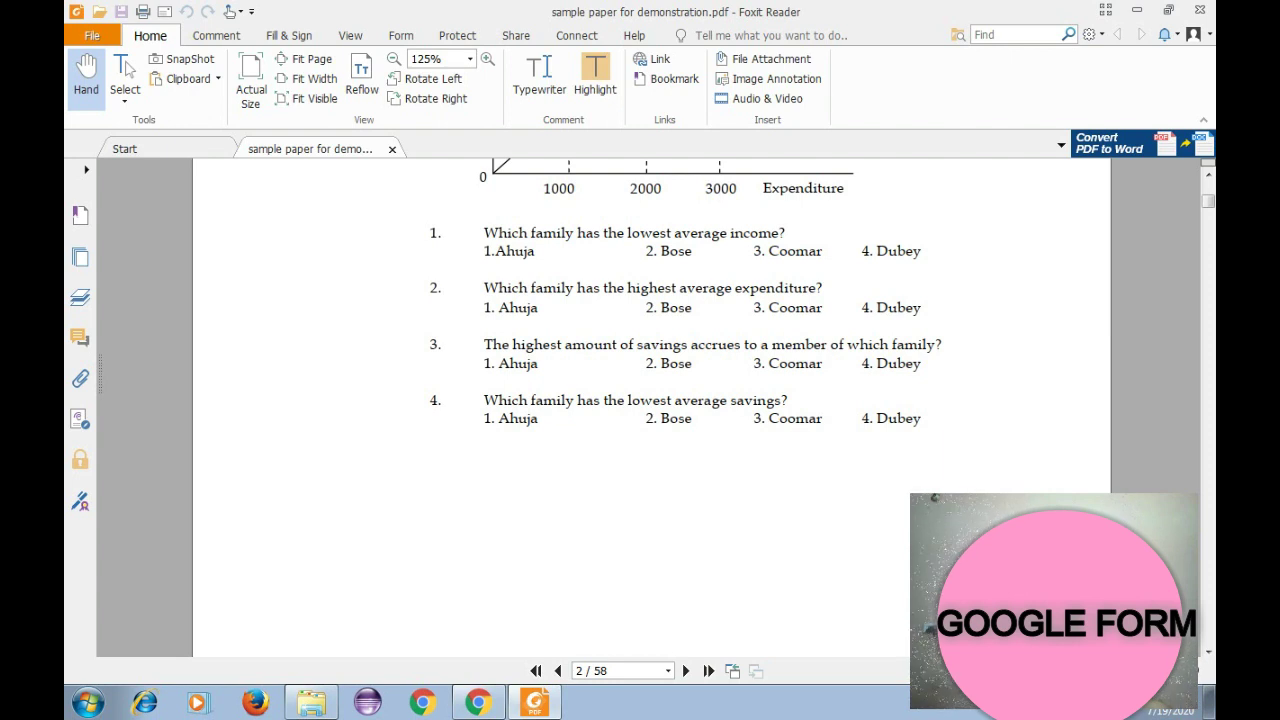
drag(482, 400, 788, 401)
key(ctrl+c)
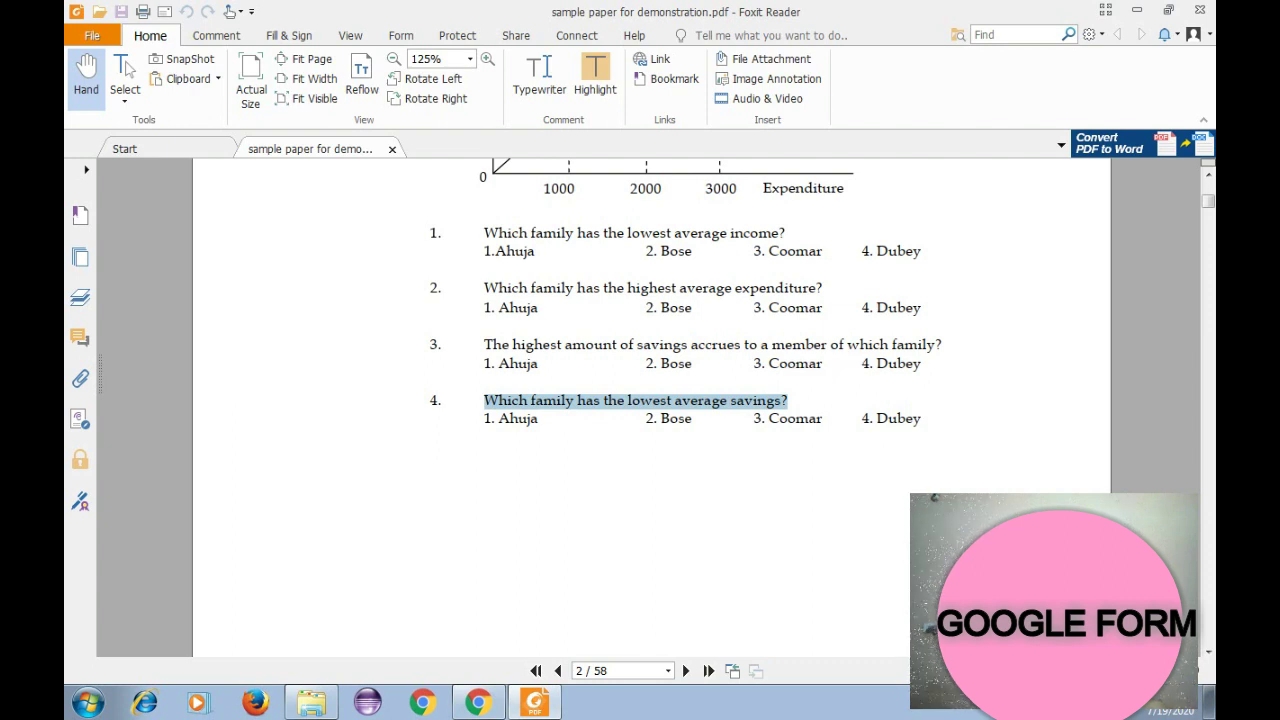
key(alt+Tab)
click(451, 459)
key(ctrl+v)
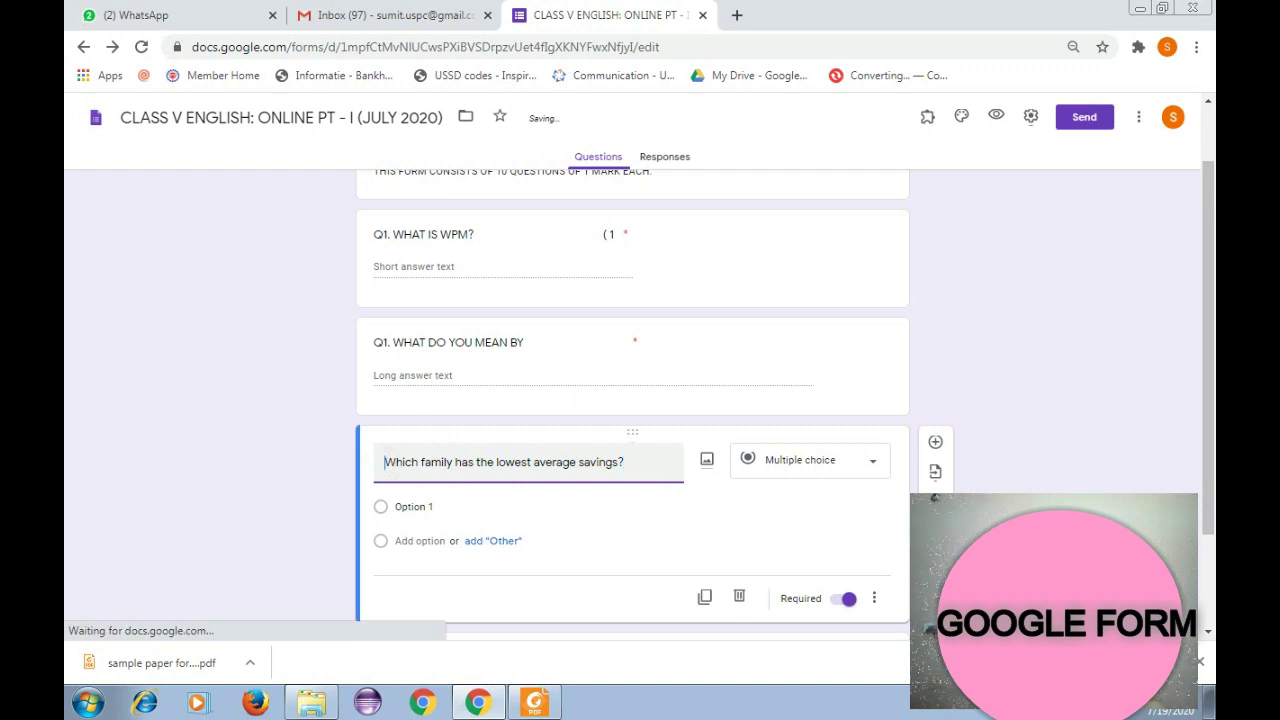
Number the lowest average savings question as "Q3.".
text(Q2.)
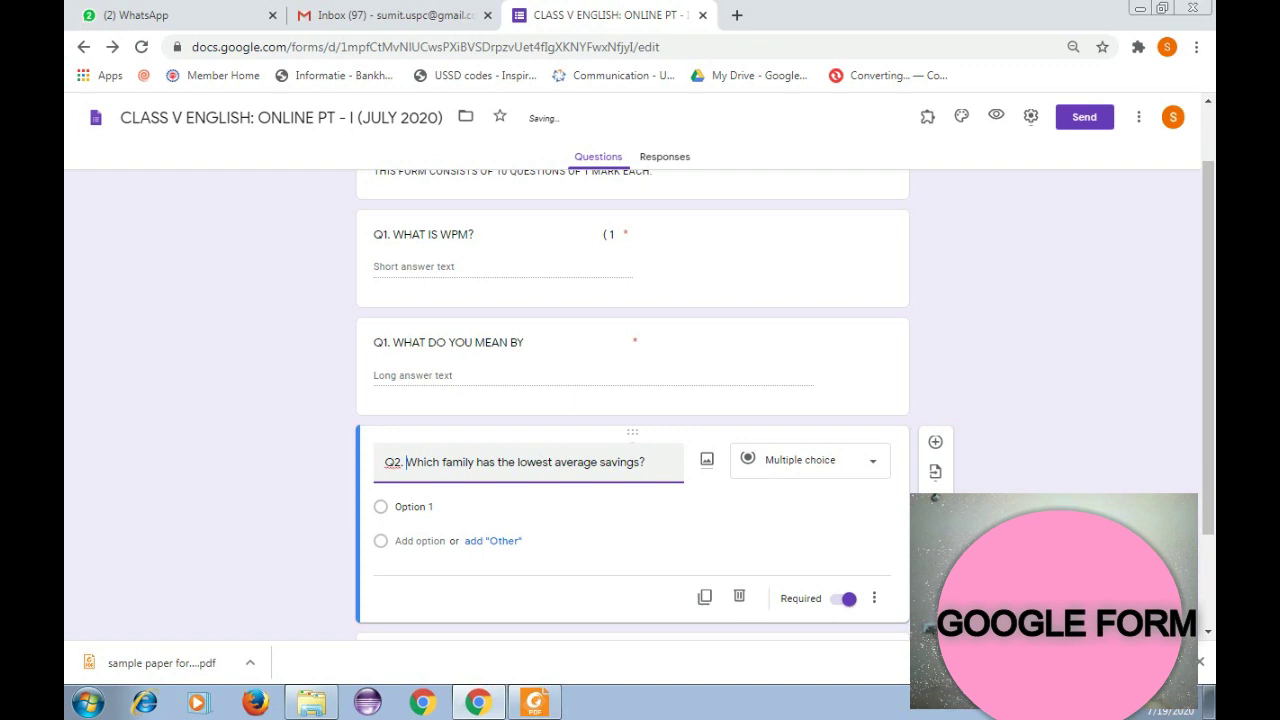
key(Left)
key(BackSpace)
text(3)
Renumber the photosynthesis question as "Q2.".
click(386, 343)
click(388, 353)
click(403, 353)
key(BackSpace)
text(2)
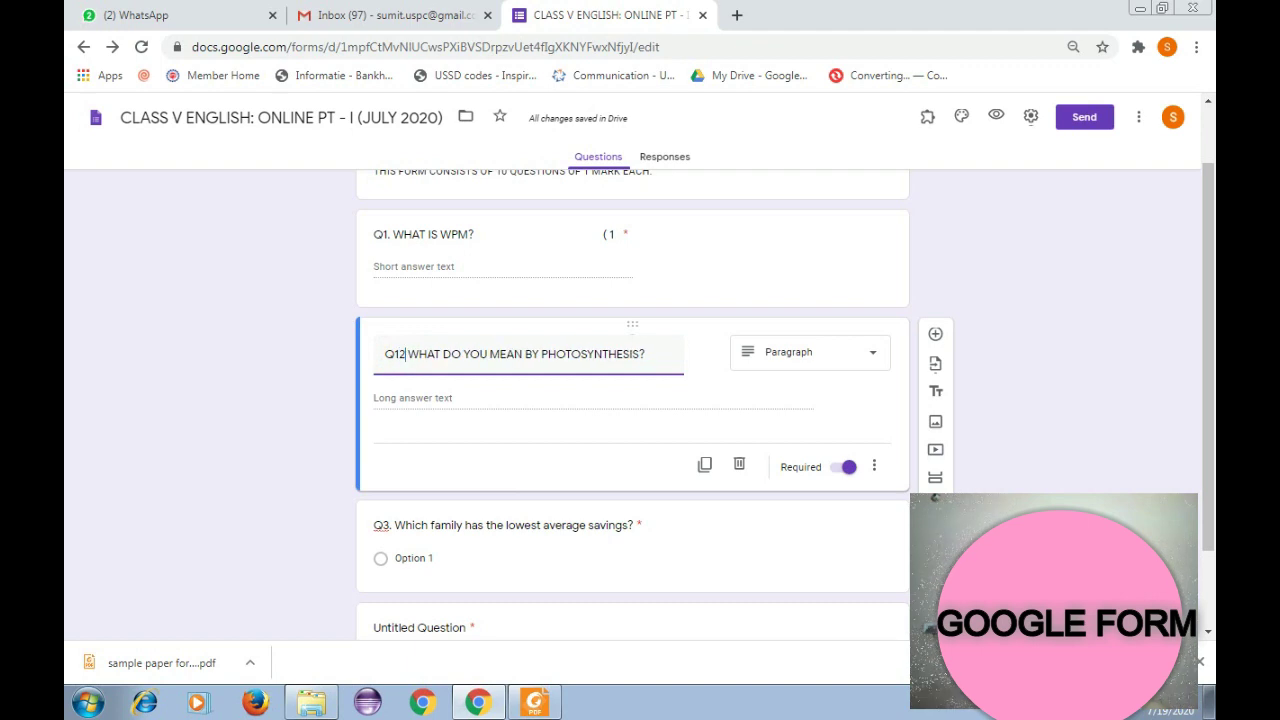
key(Left)
key(BackSpace)
text(.)
Enter the first two family names listed under question 4 of the sample paper as Q3's first two options.
scroll(543, 427, down, 1)
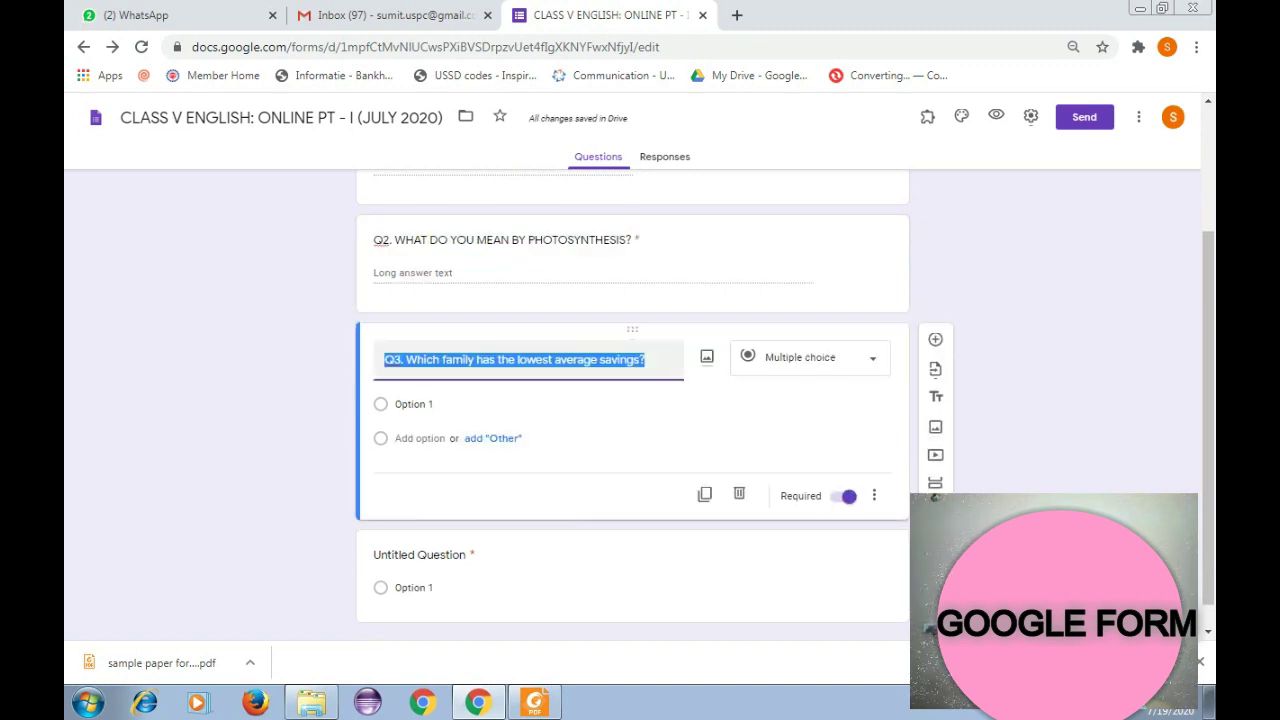
click(465, 360)
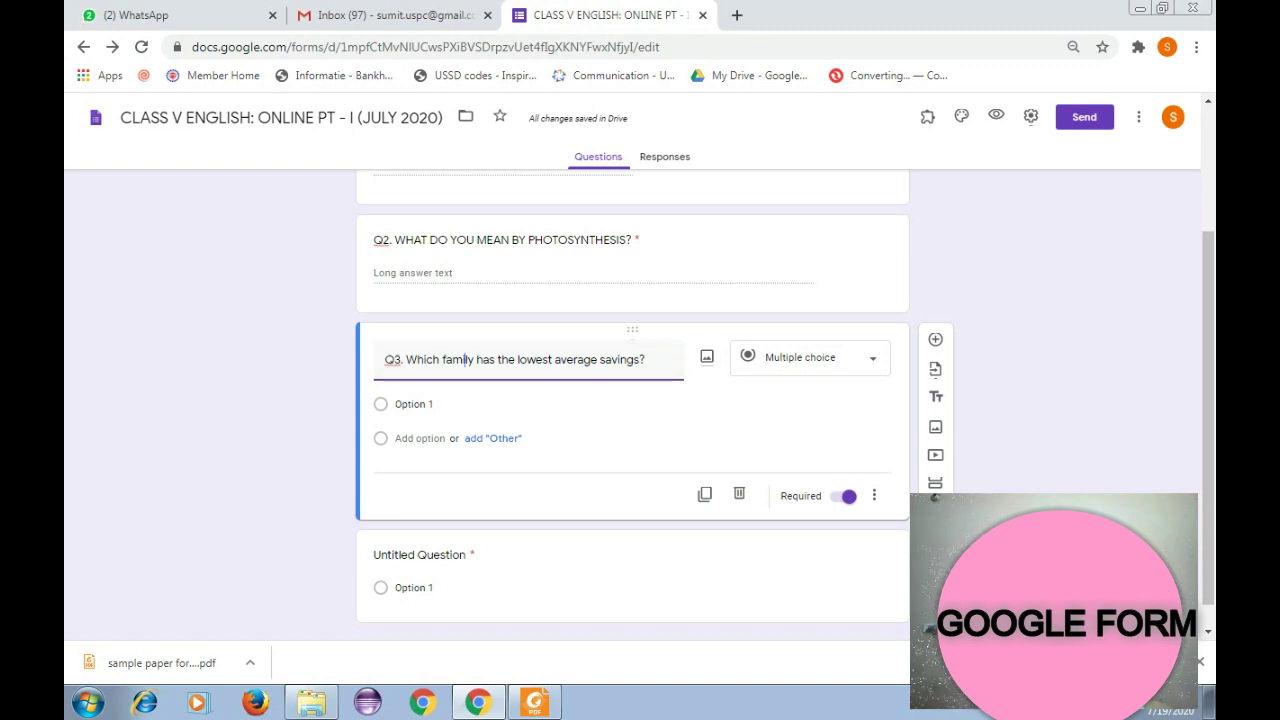
click(414, 404)
key(alt+Tab)
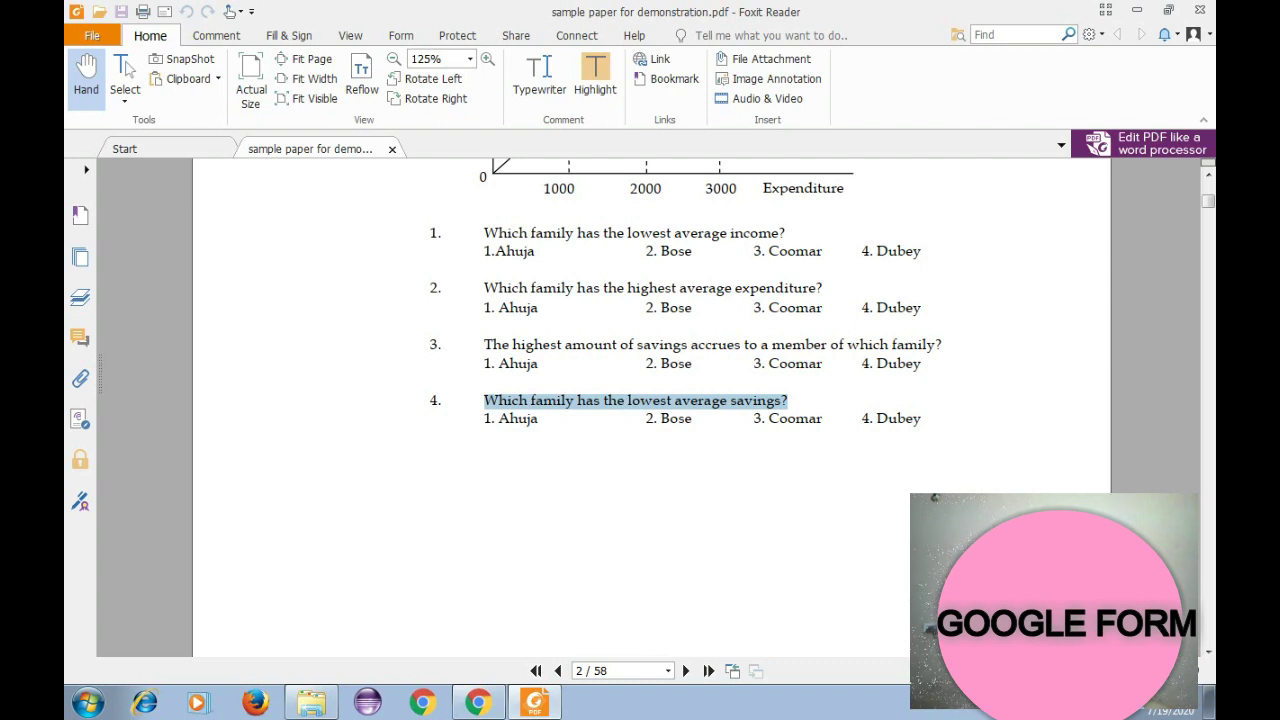
key(alt+Tab)
text(AHUJA)
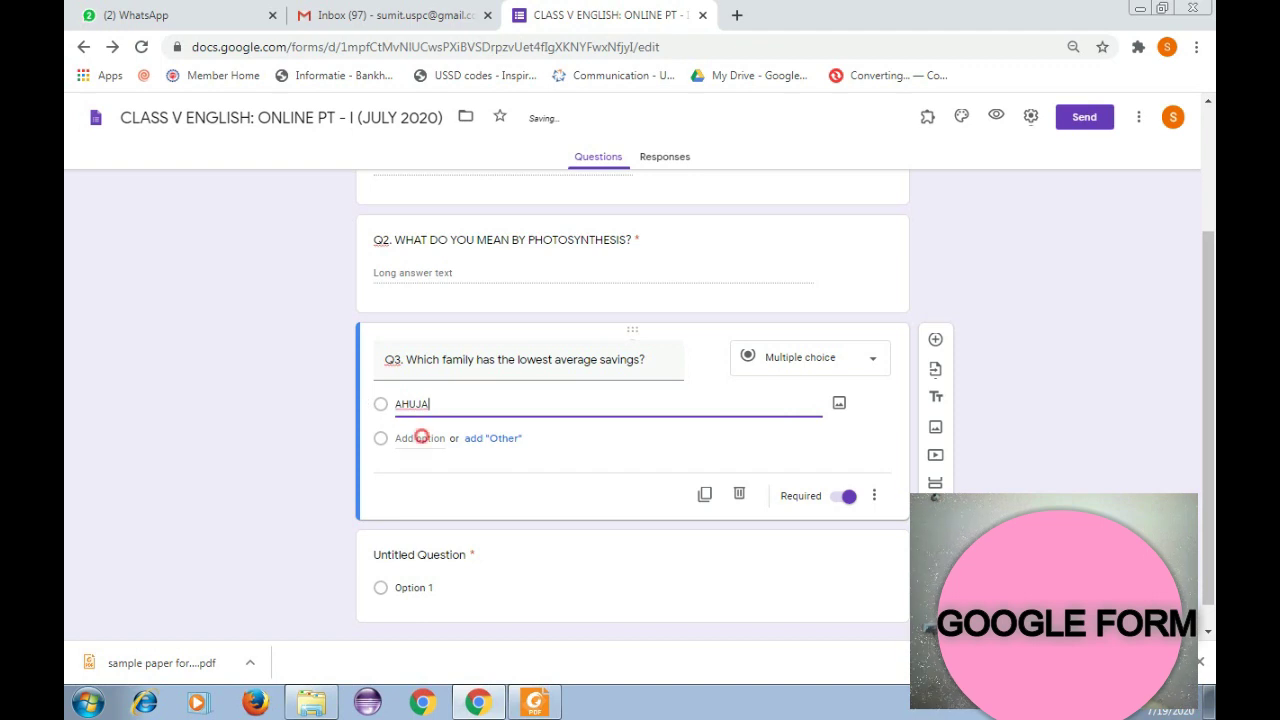
click(421, 437)
text(BOSE)
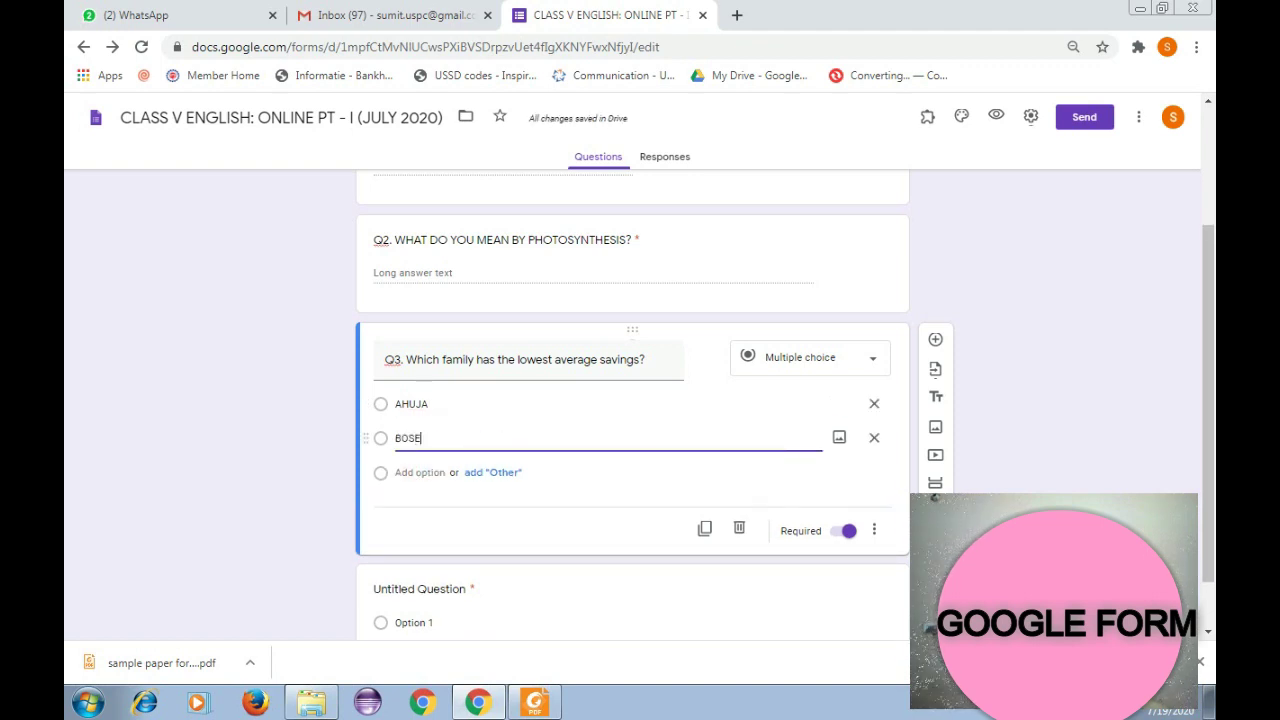
Add the third and fourth family names from the sample paper as Q3's remaining options.
click(418, 472)
text(COMMA)
key(BackSpace)
key(BackSpace)
key(BackSpace)
text(OMAR)
click(415, 507)
text(DUBEY)
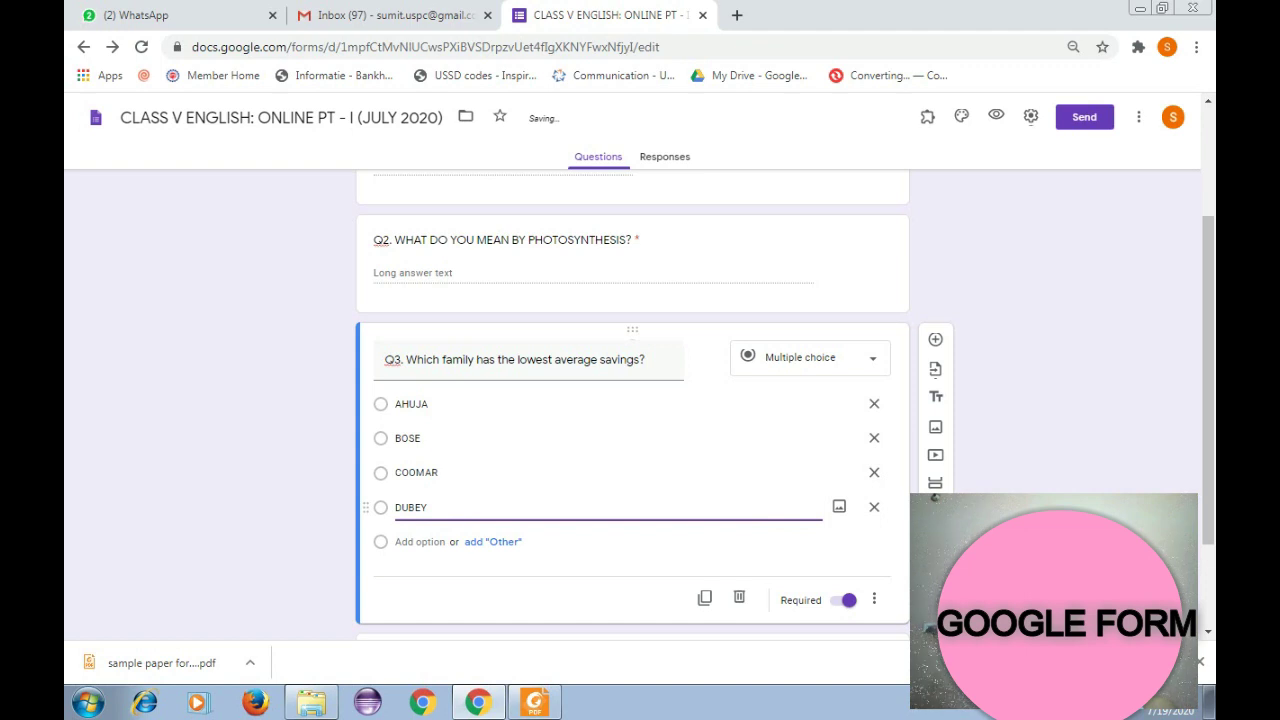
click(300, 381)
click(857, 289)
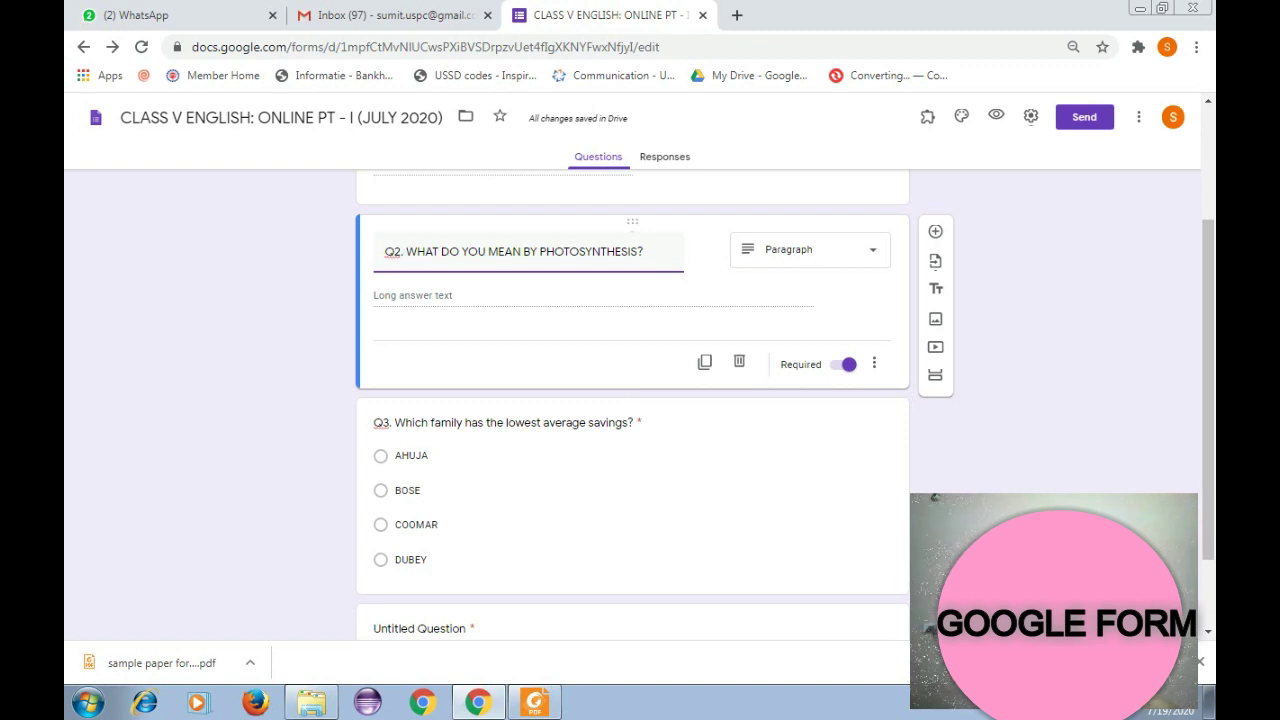
click(569, 461)
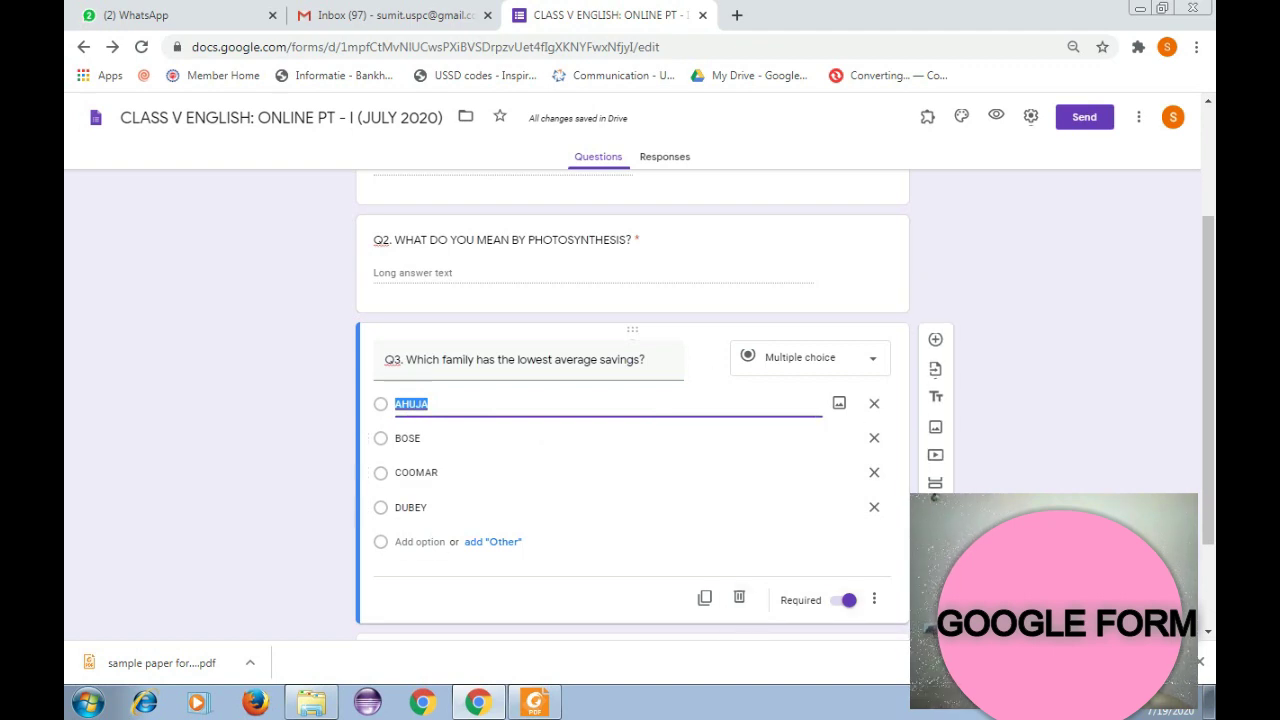
click(520, 403)
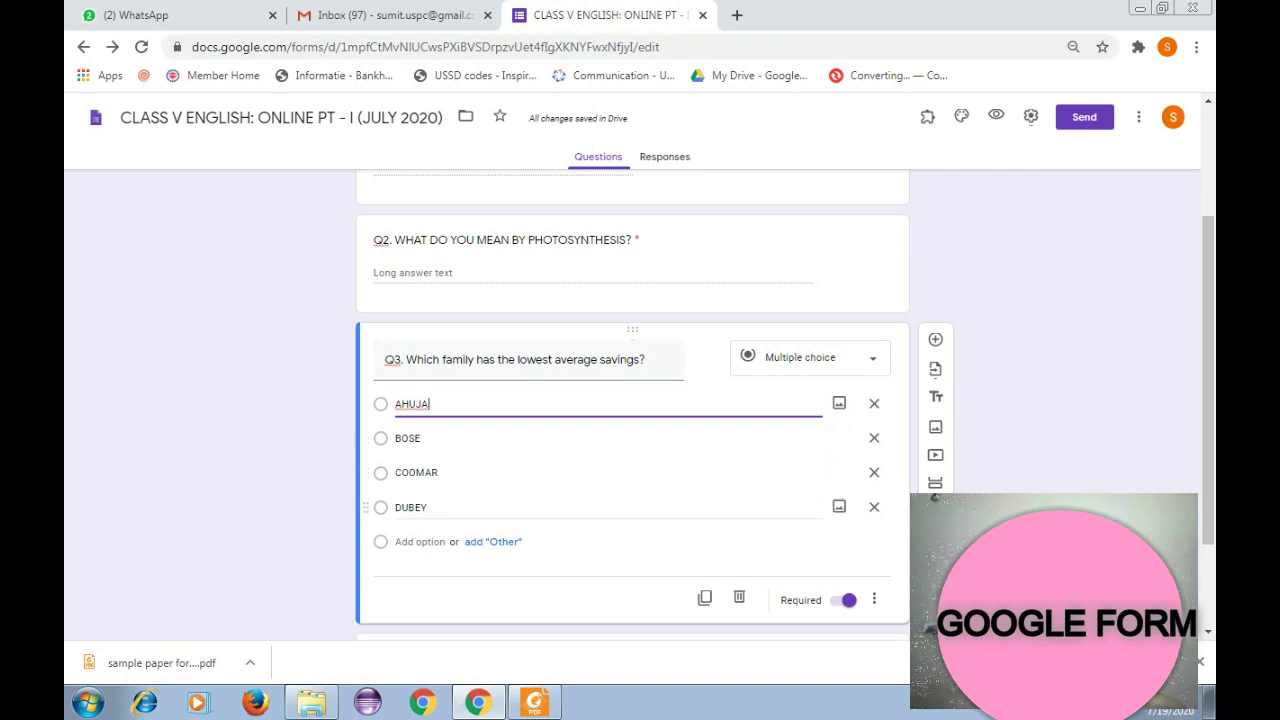
click(800, 507)
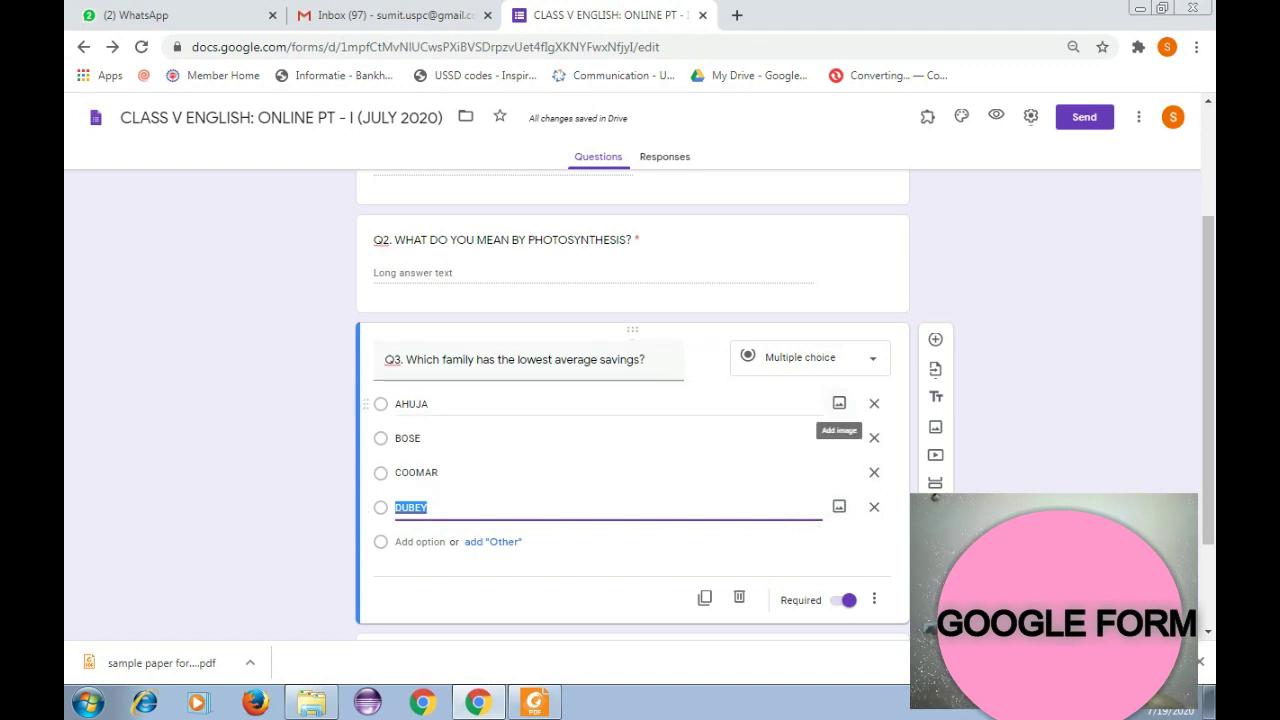
Add a new question below Q3 and set its type to Checkboxes.
click(935, 339)
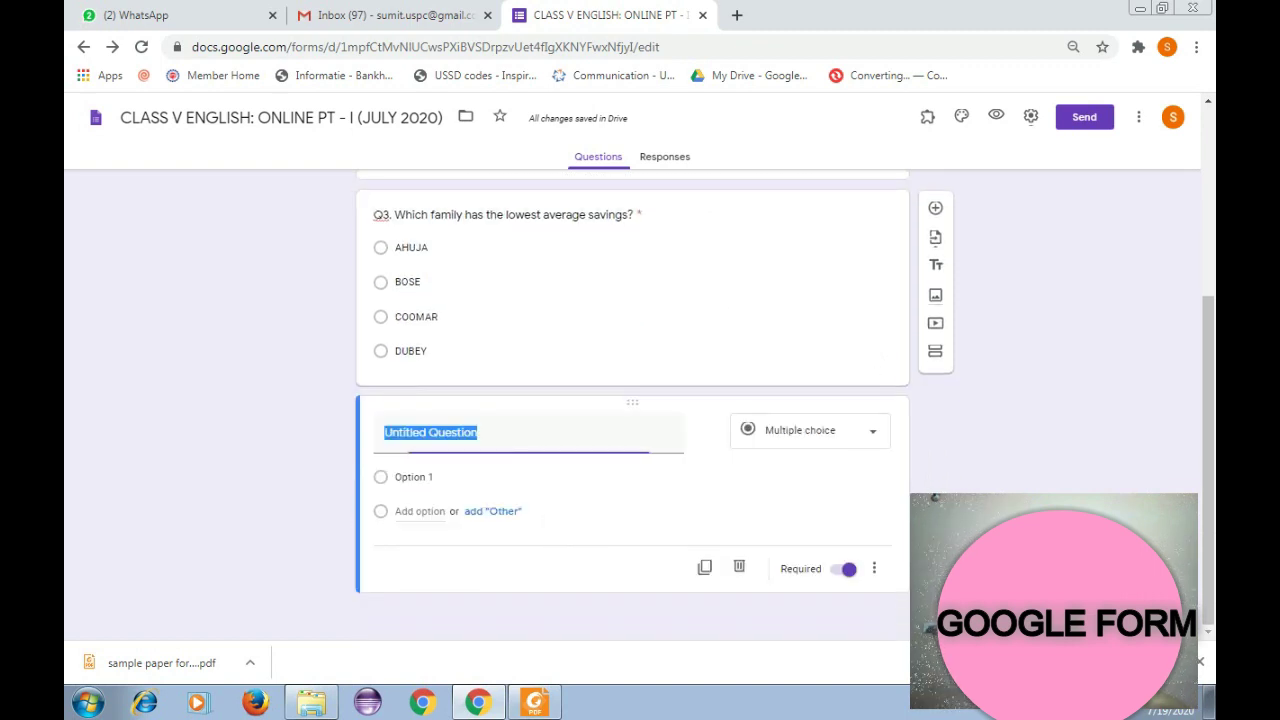
click(815, 432)
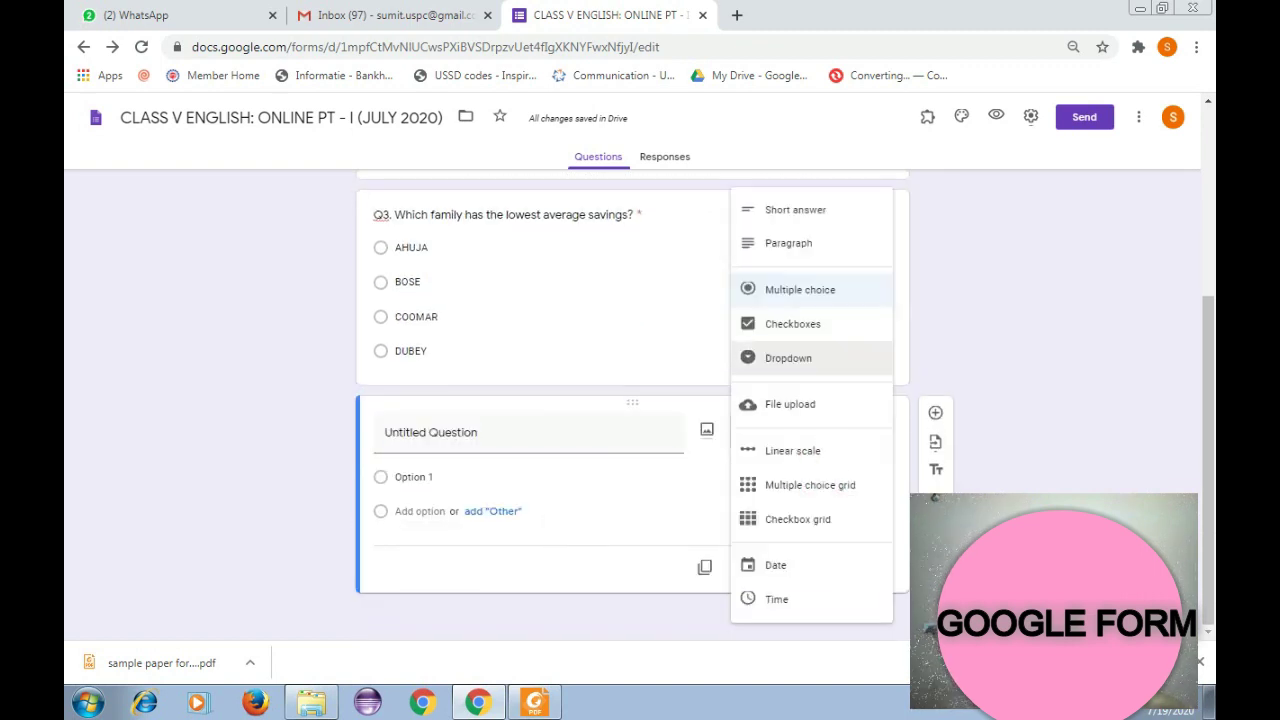
click(797, 326)
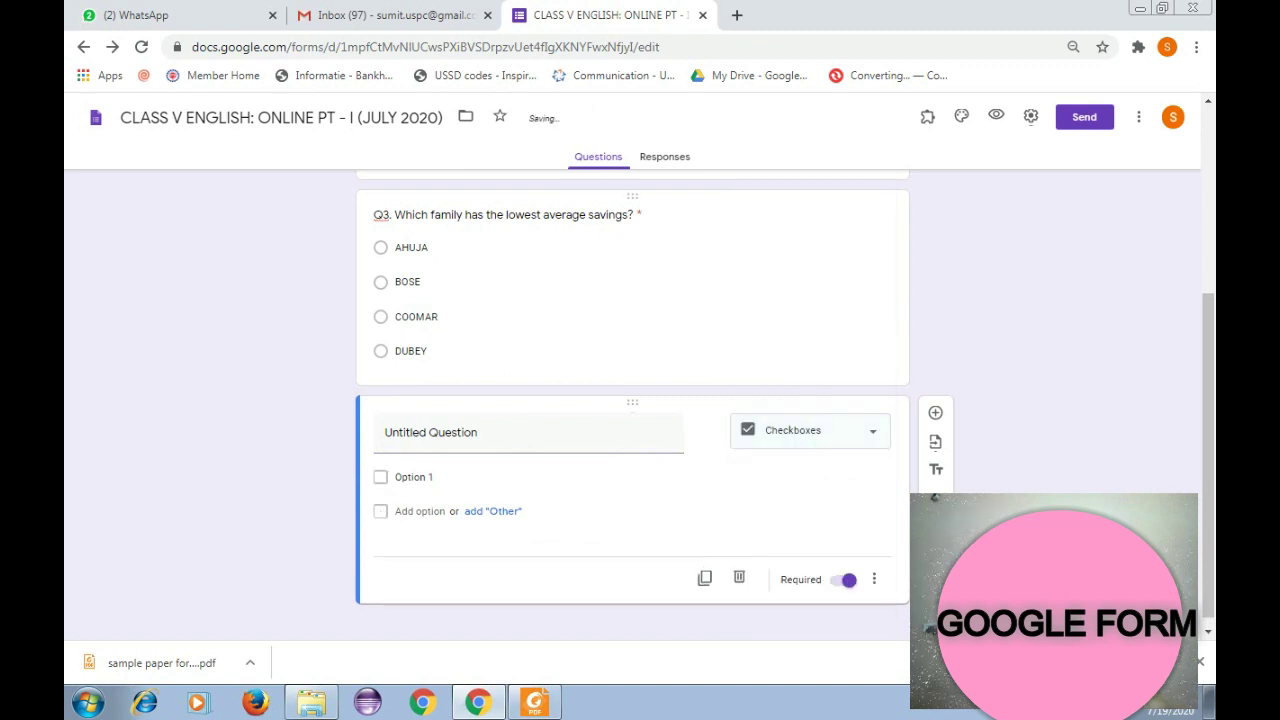
Switch to the sample paper in Foxit Reader and copy the text of question 8 on page 4.
key(alt+Tab)
scroll(652, 408, down, 10)
scroll(652, 408, down, 2)
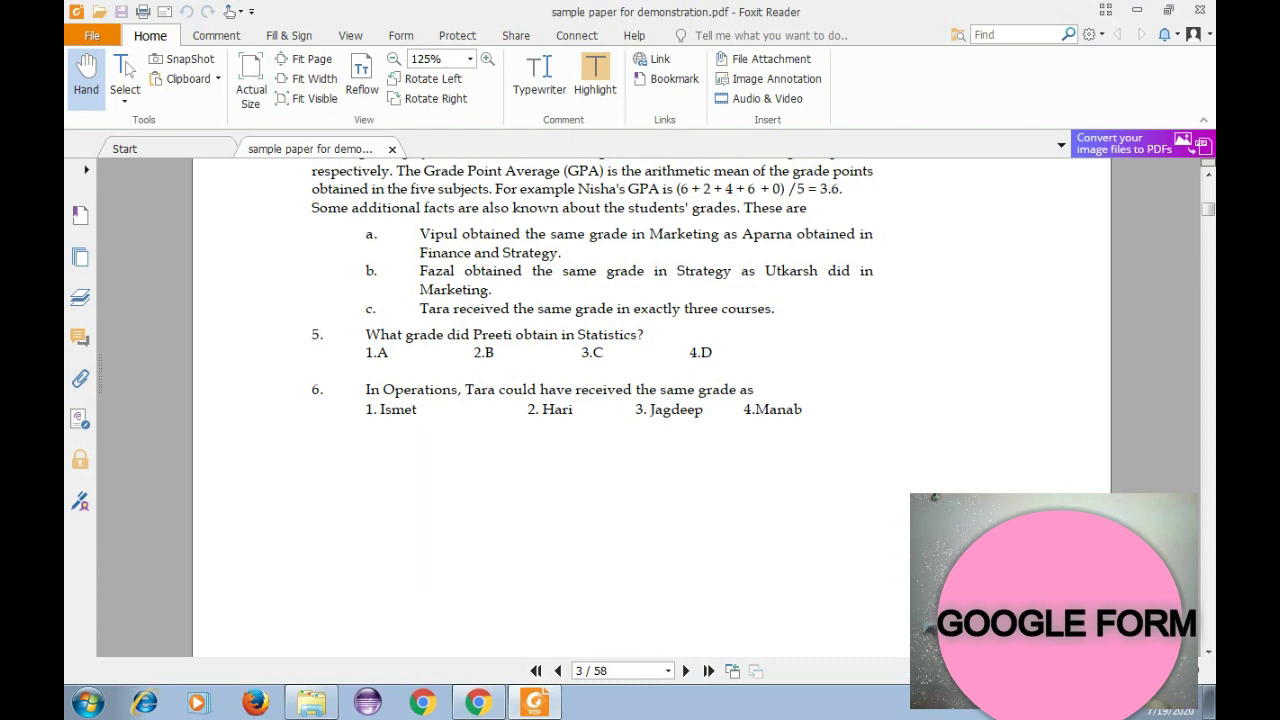
scroll(652, 408, down, 10)
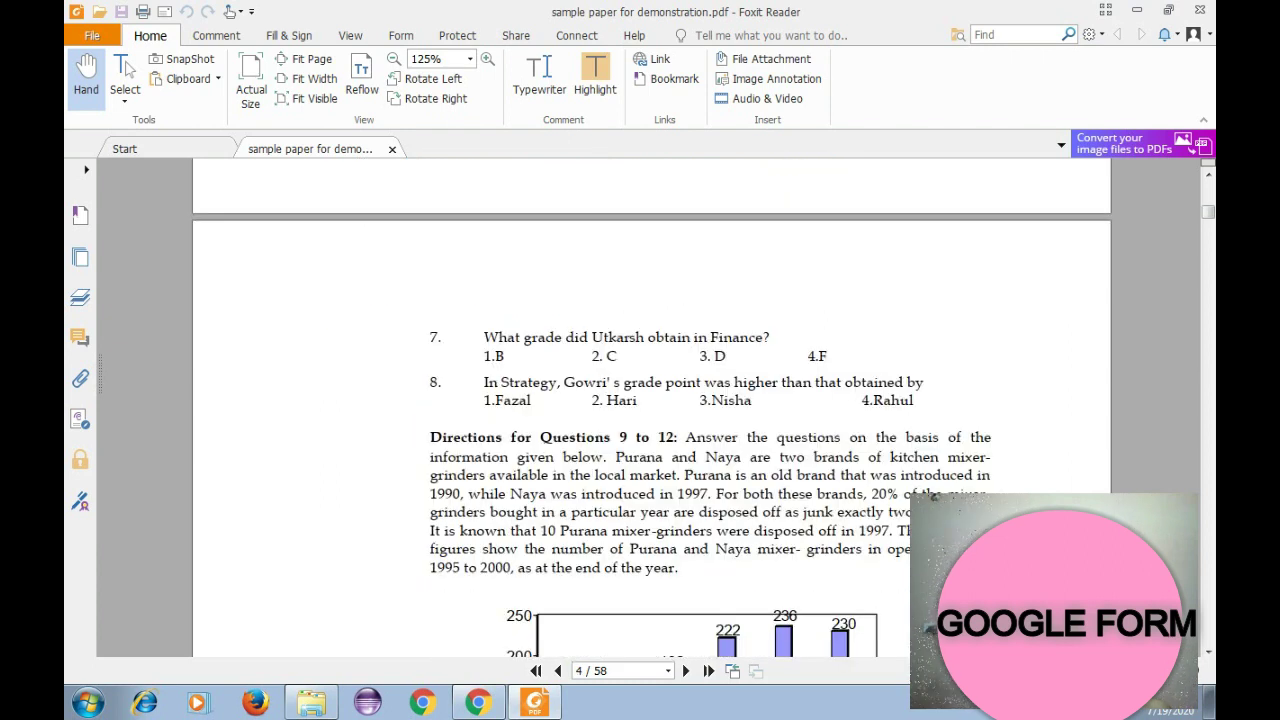
scroll(652, 408, down, 5)
scroll(652, 408, up, 3)
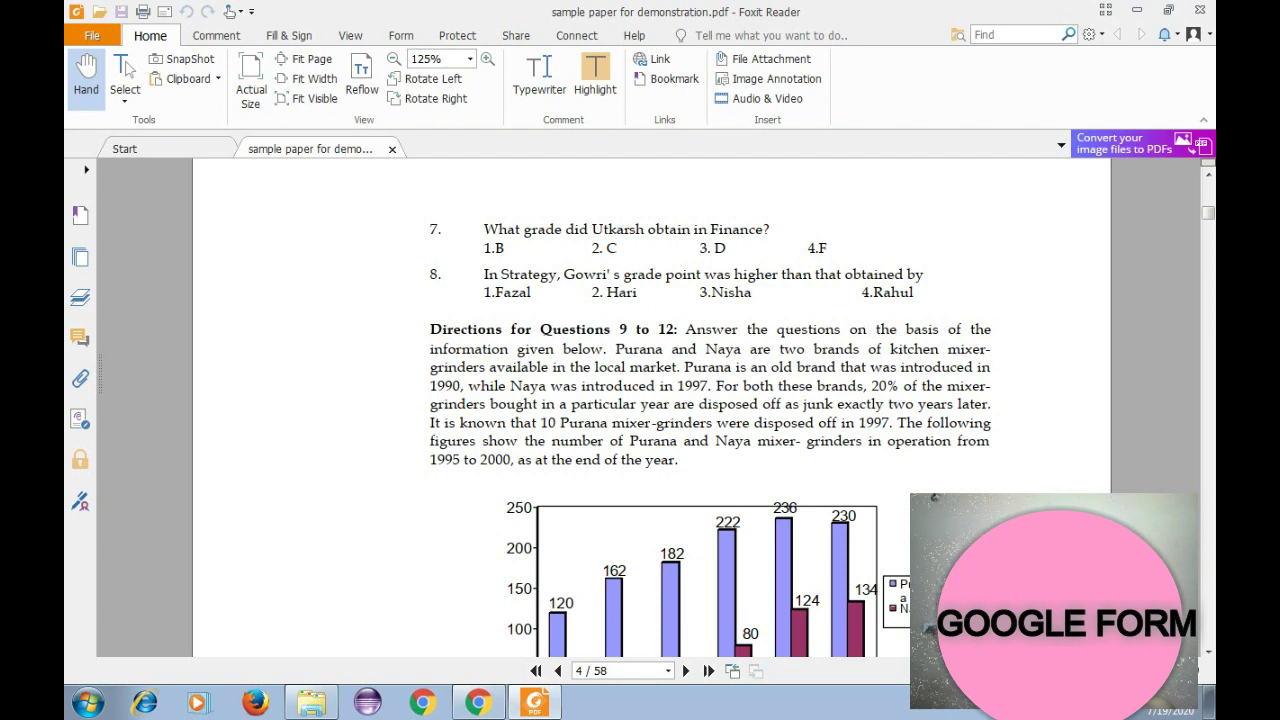
drag(484, 275, 924, 275)
key(ctrl+c)
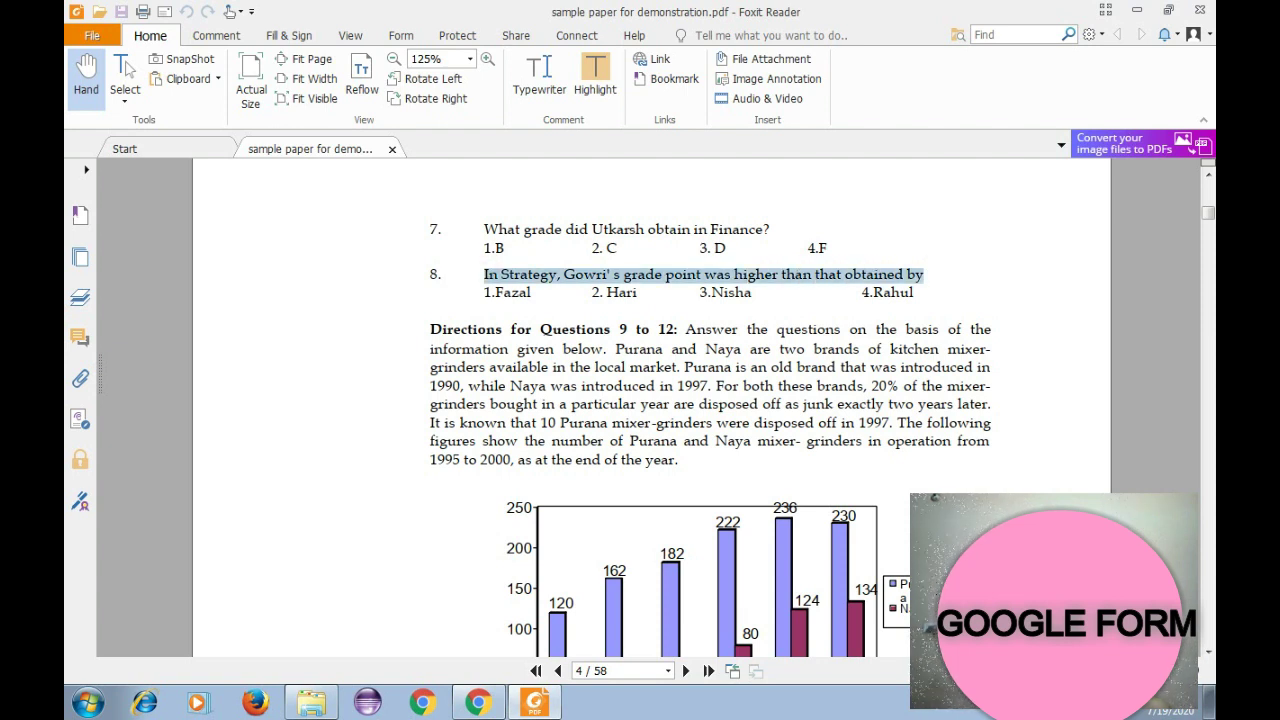
Back in the form, paste the copied text as the checkbox question's title and number it "Q4.".
key(alt+Tab)
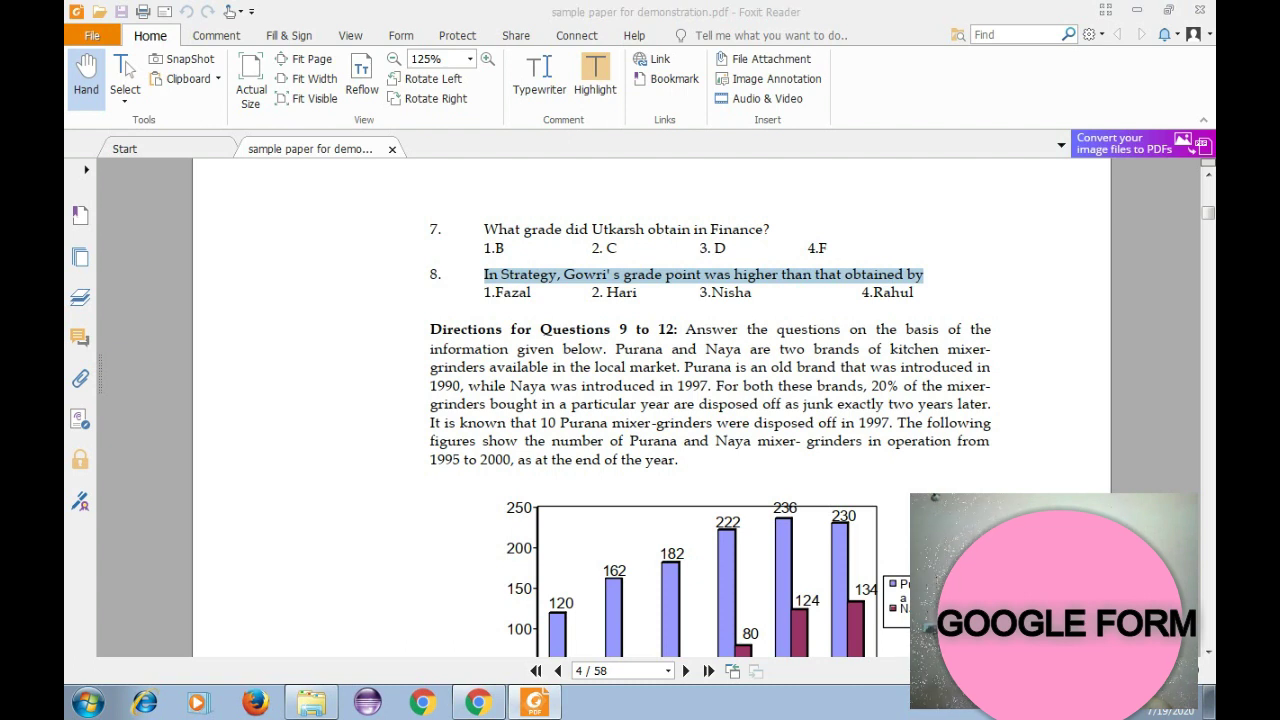
click(478, 703)
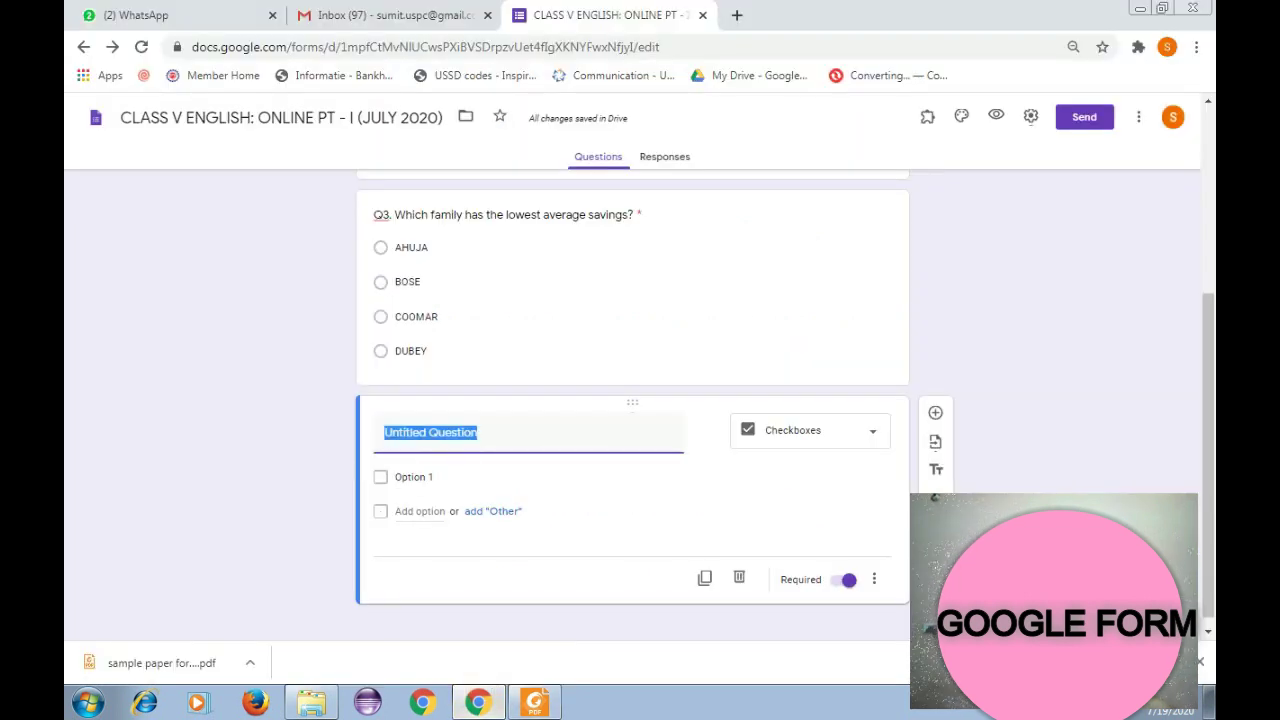
key(ctrl+v)
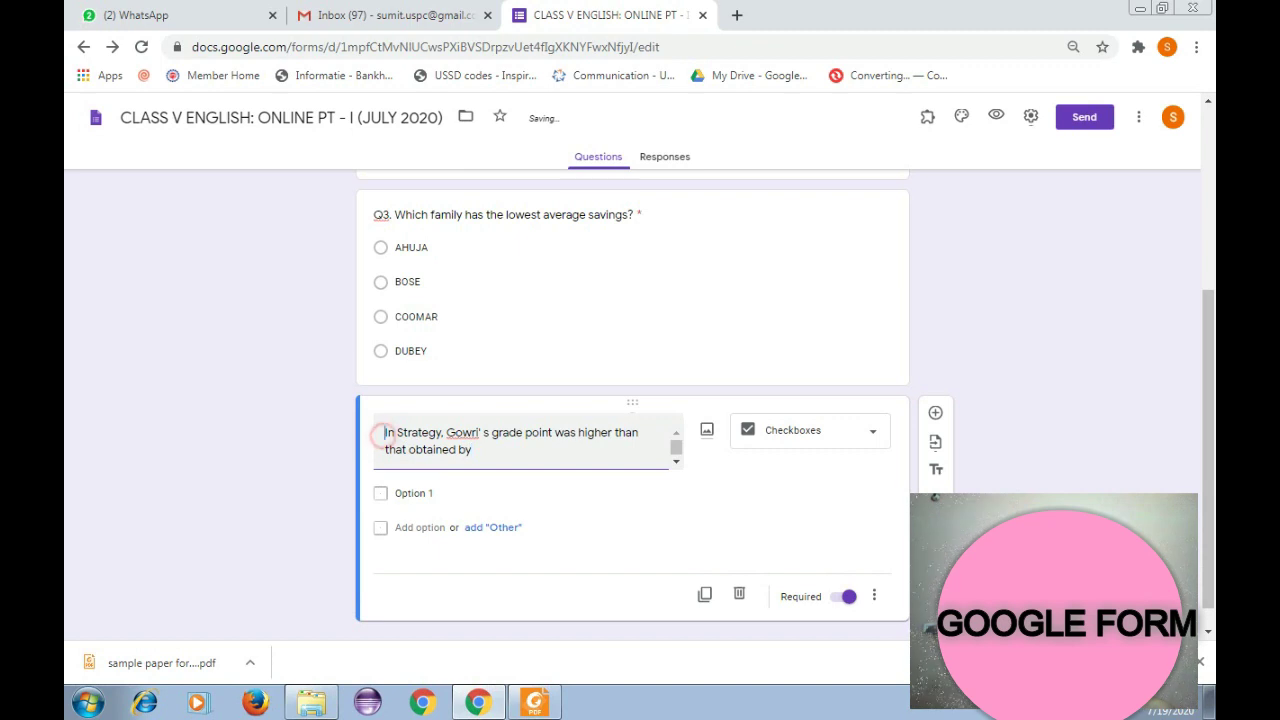
text(Q4. In)
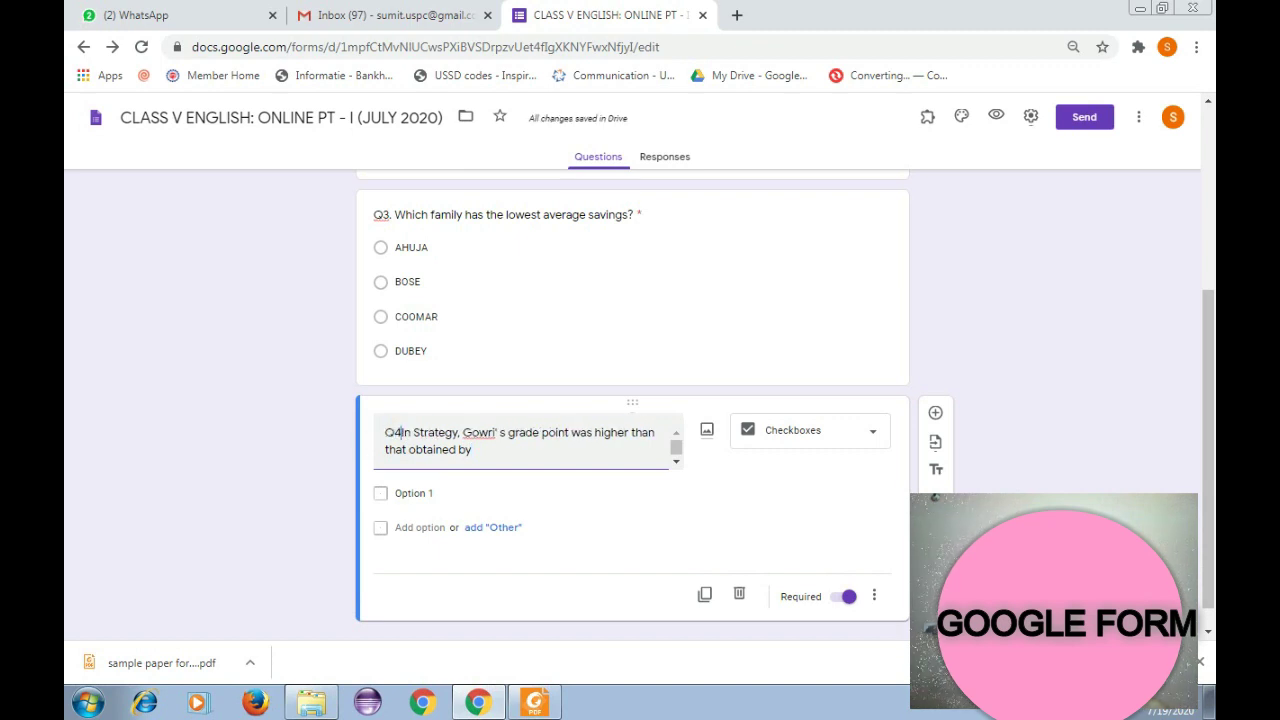
click(506, 449)
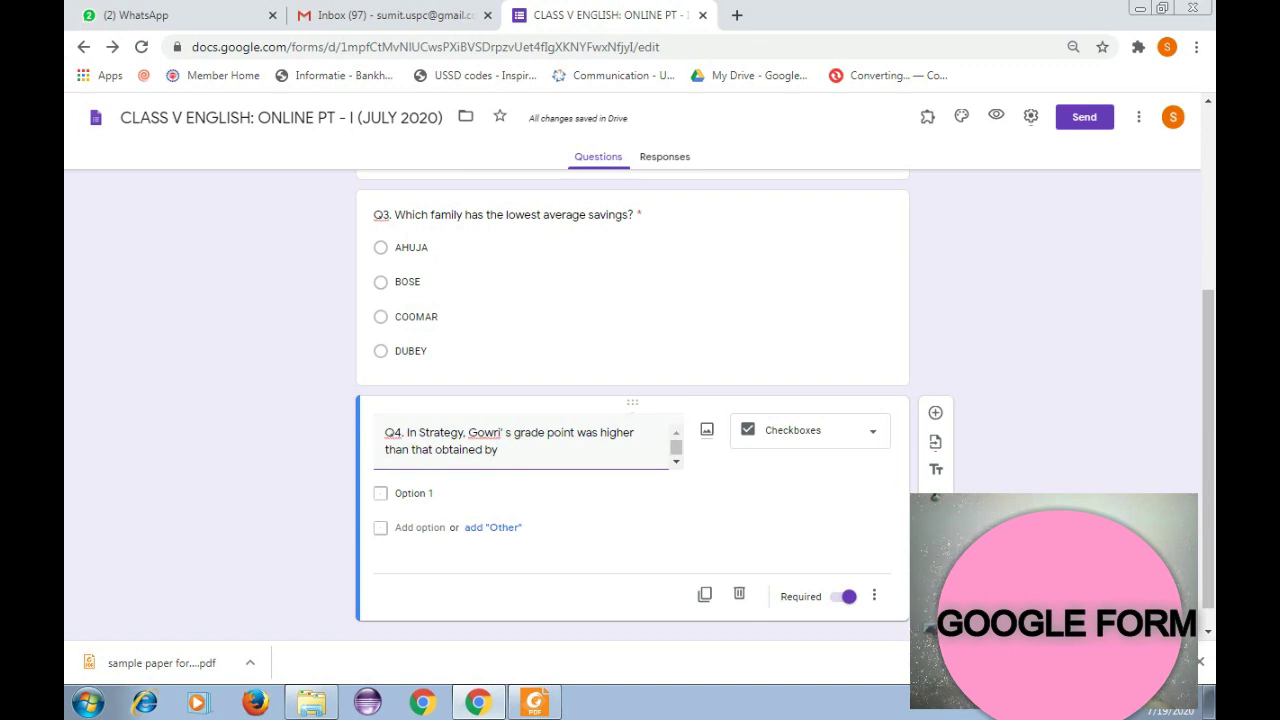
Enter the first three names listed under question 8 of the sample paper as Q4's checkbox options.
click(410, 493)
key(alt+Tab)
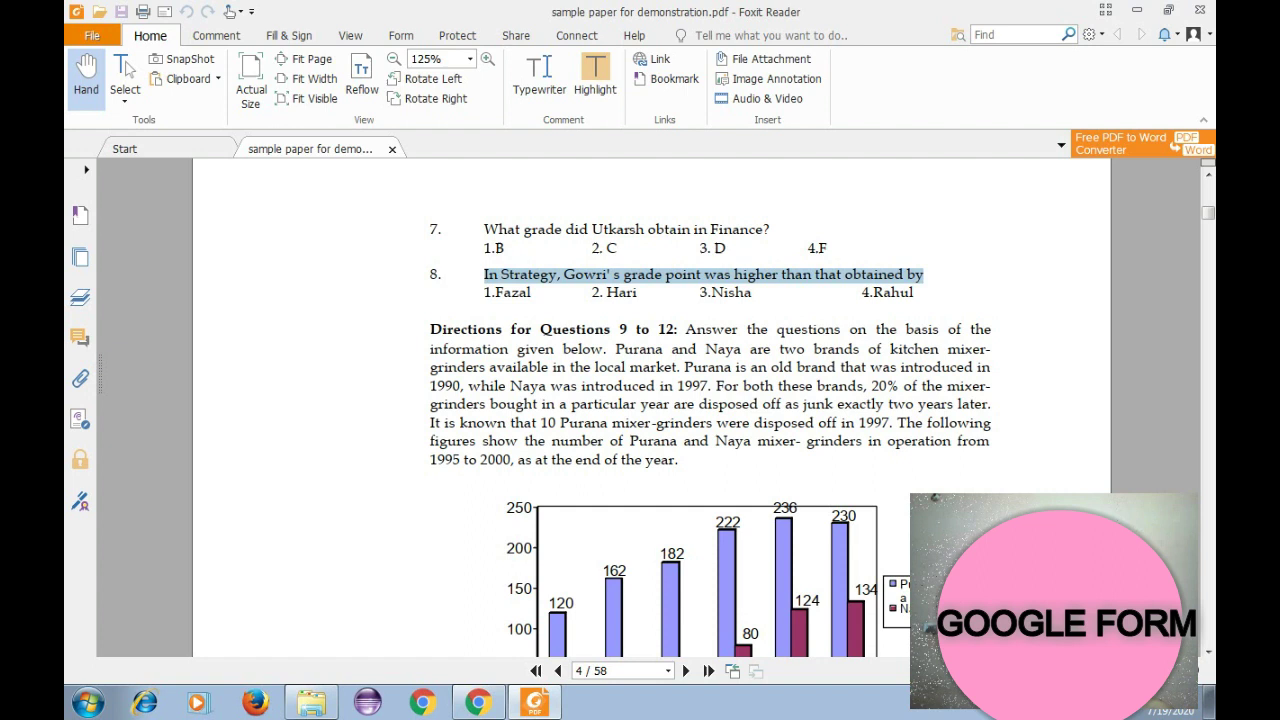
key(alt+Tab)
text(FAZAL)
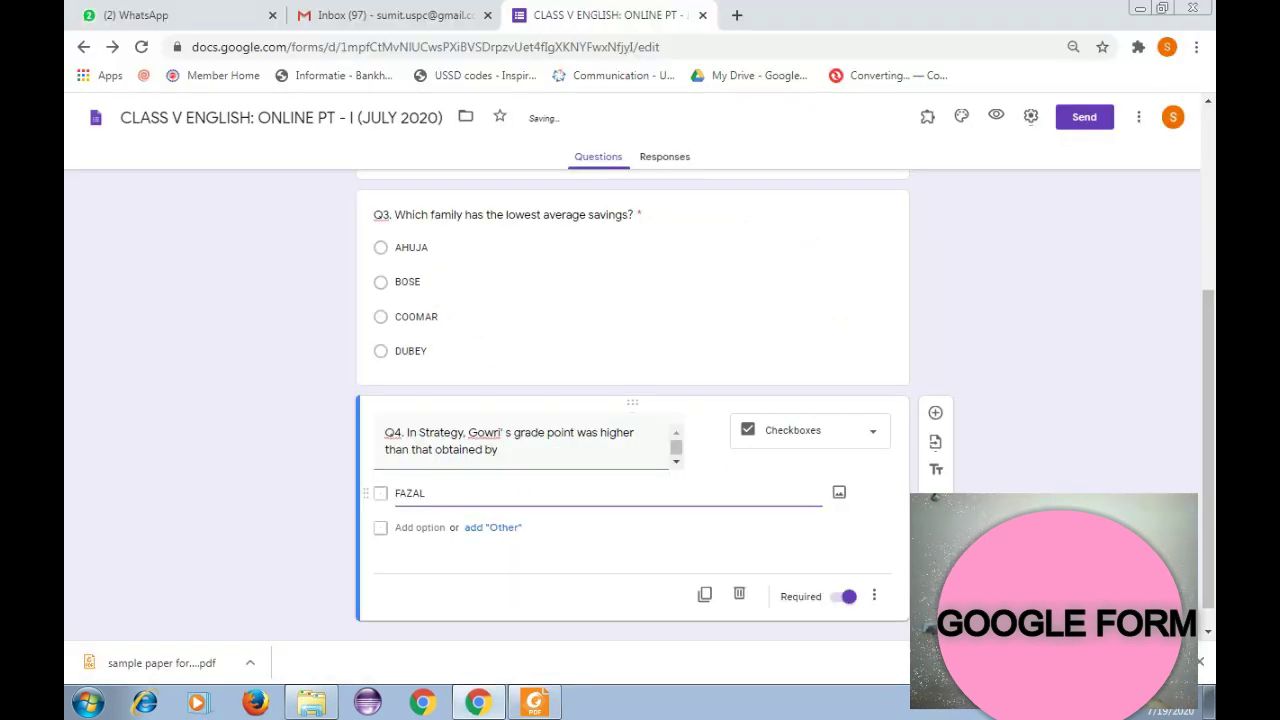
click(419, 527)
text(HARI)
click(419, 562)
text(NISHA)
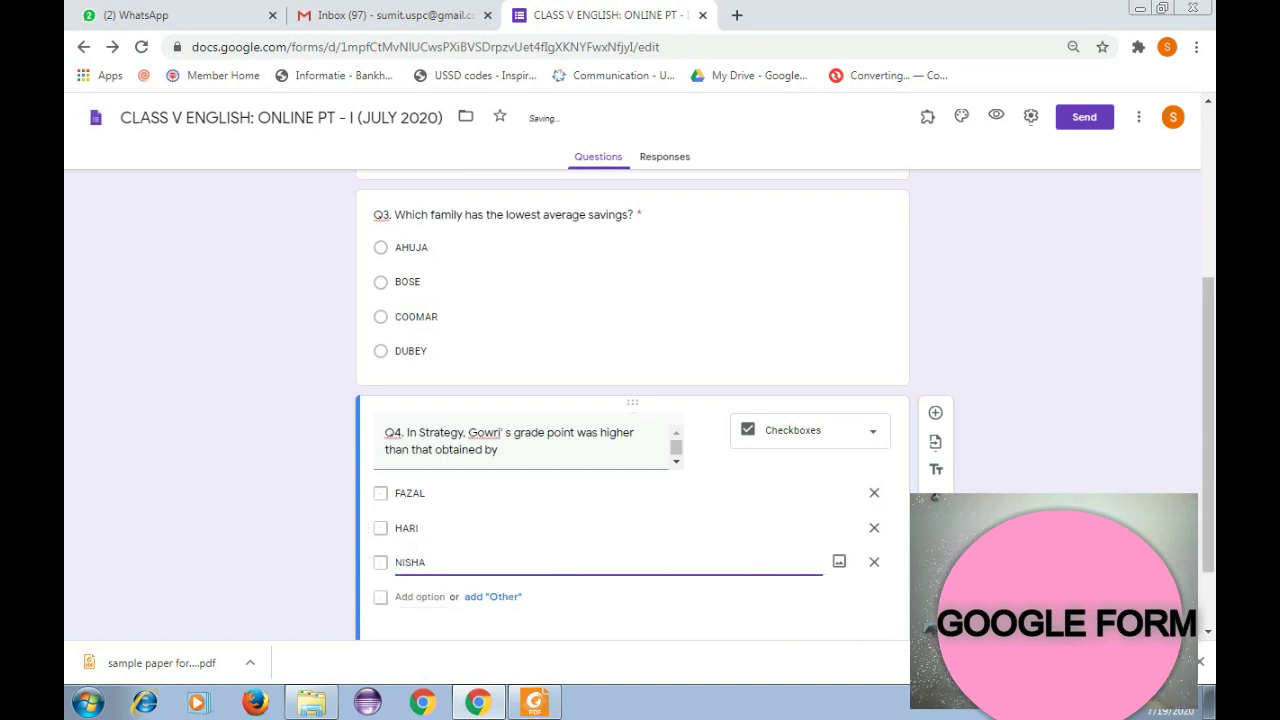
Add a fourth option to Q4 combining the last name listed under question 8 with a second first name, joined by "&".
key(Return)
key(alt+Tab)
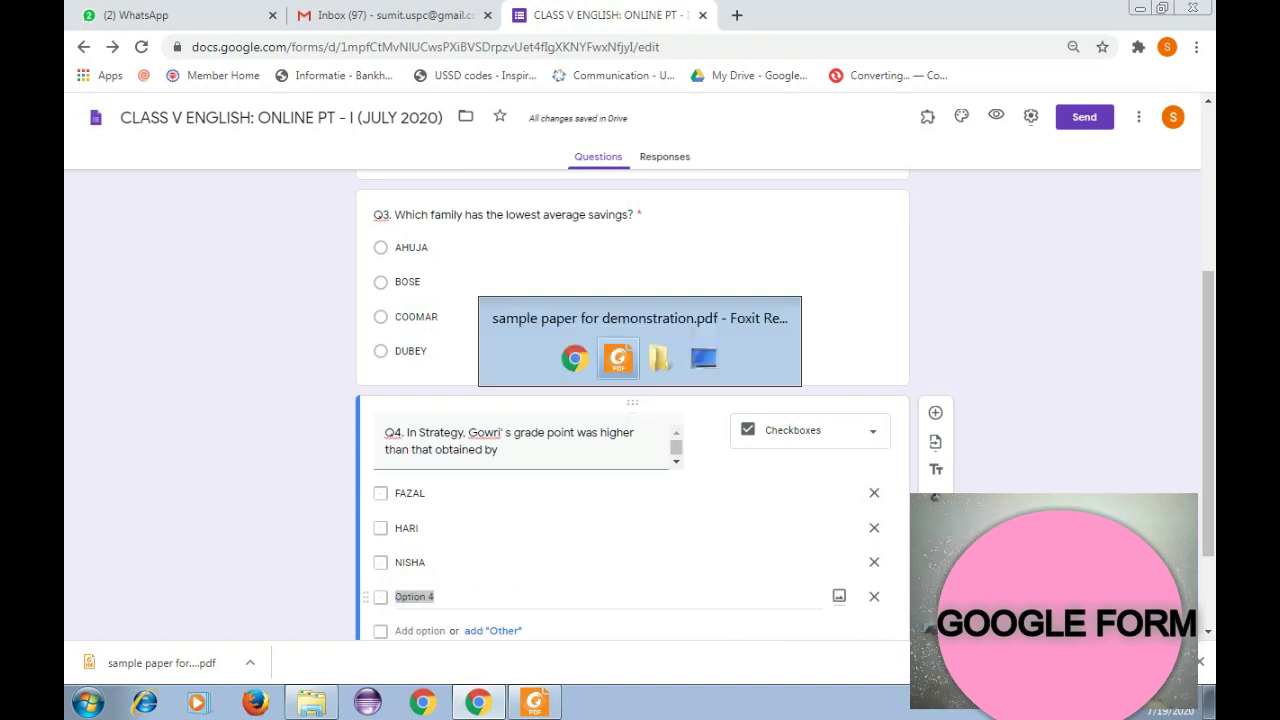
key(alt+Tab)
text(RA)
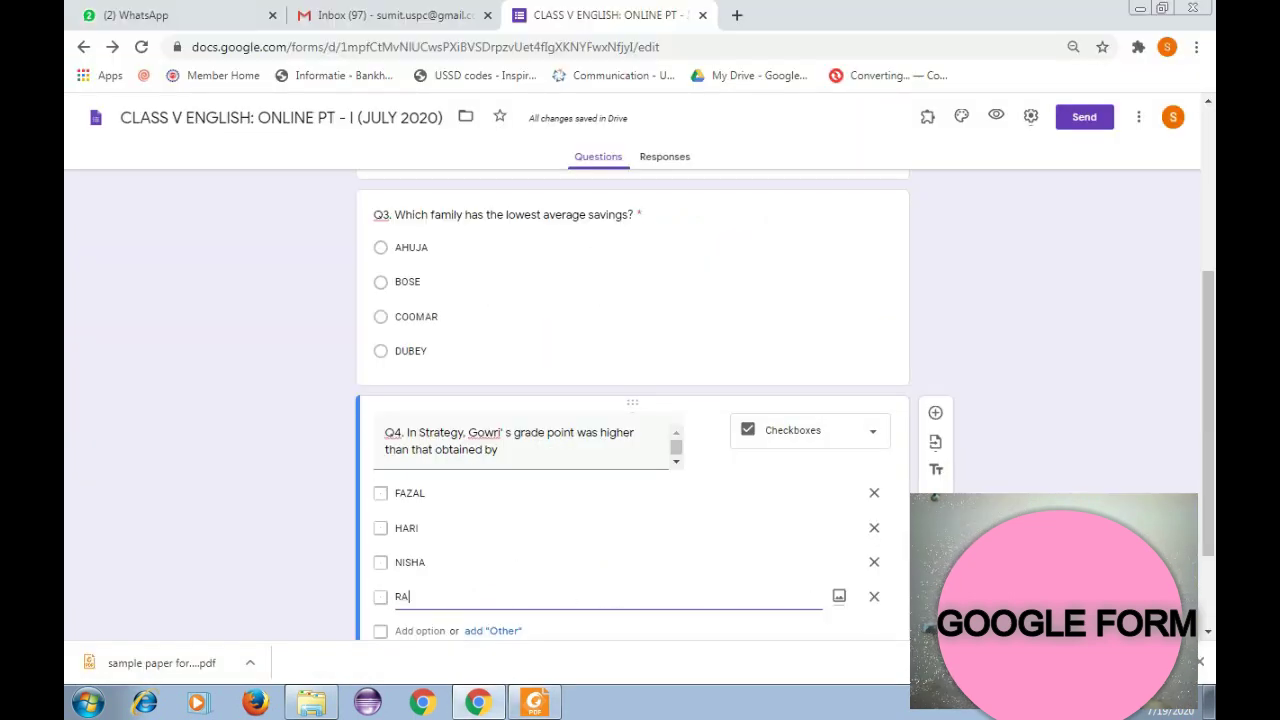
text(HUL & MEENA)
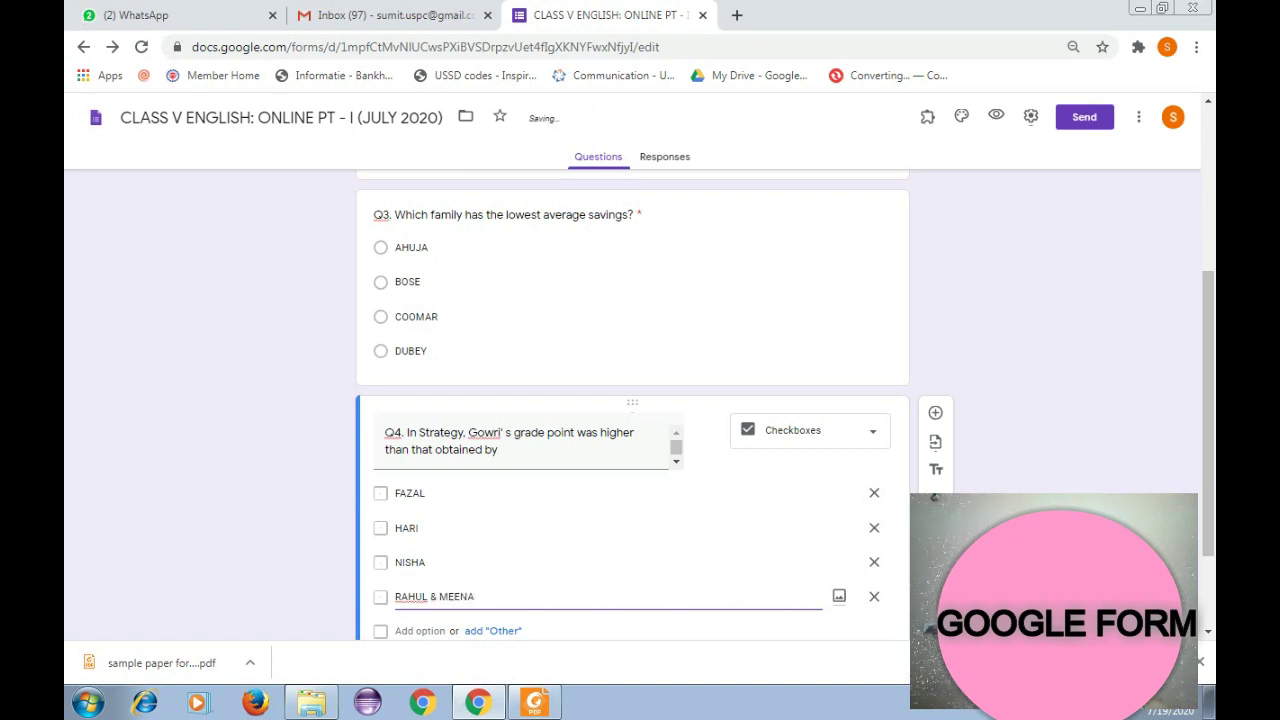
scroll(632, 410, down, 2)
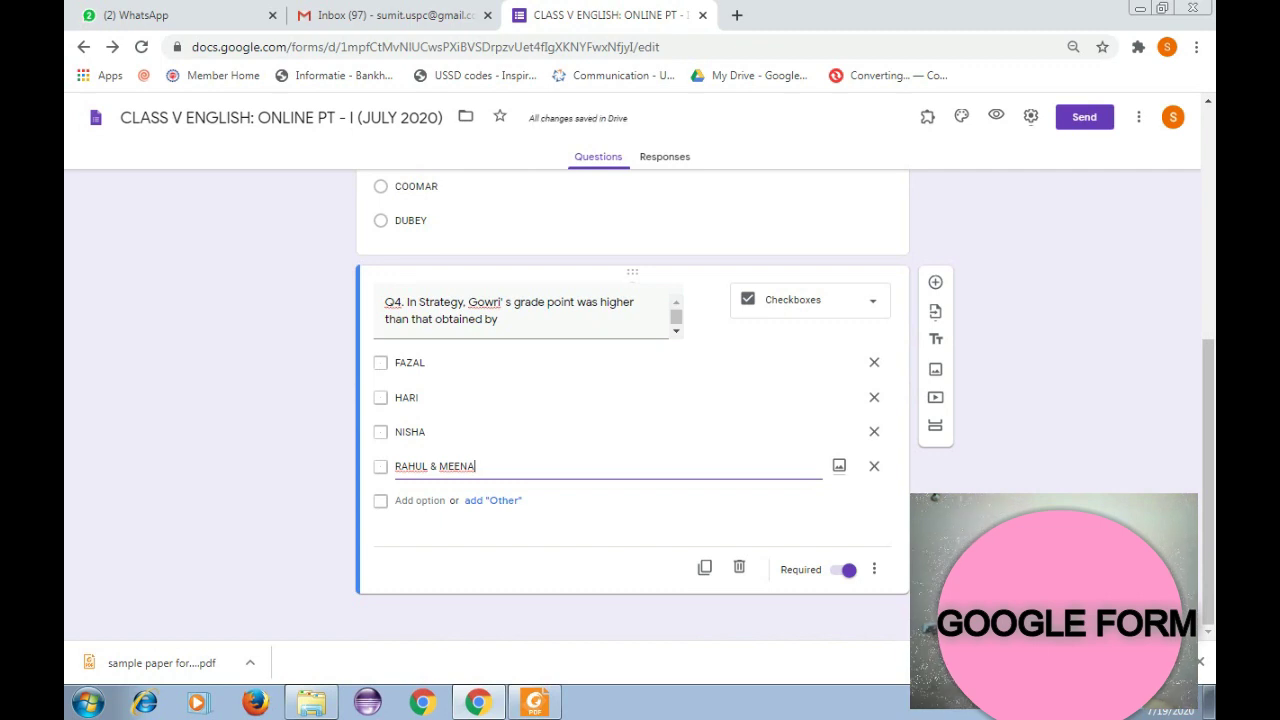
click(600, 525)
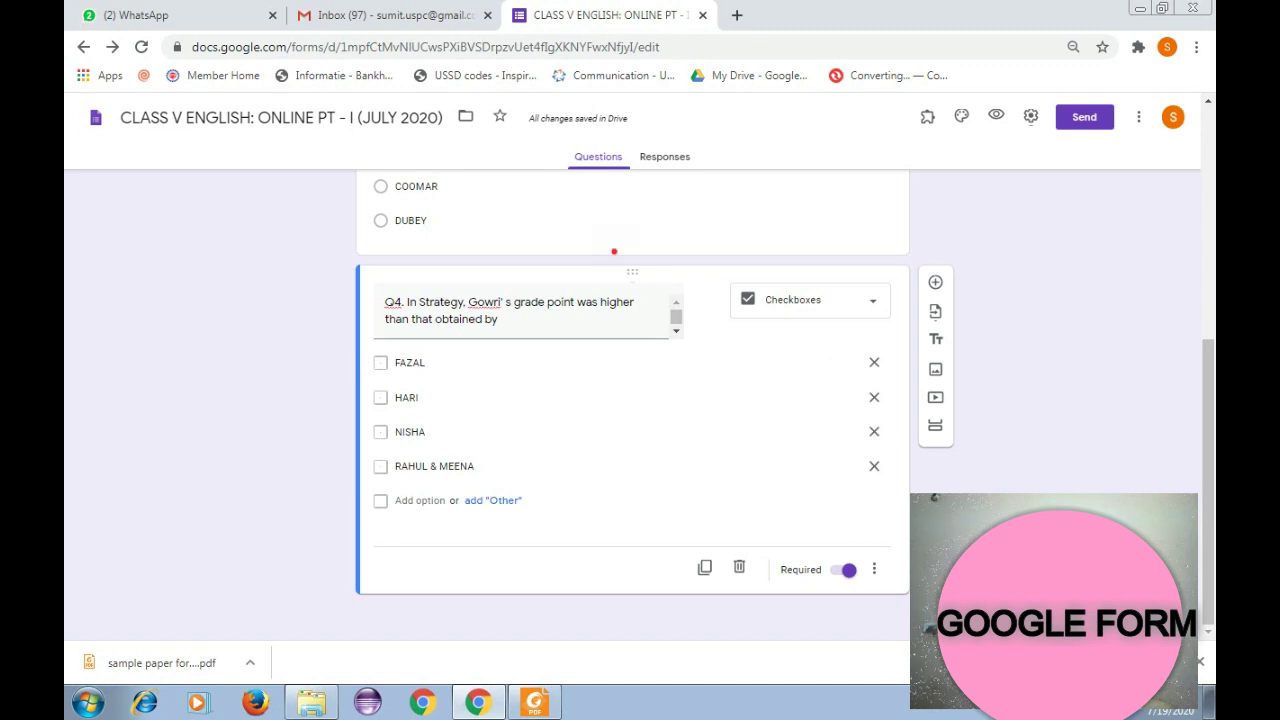
click(614, 251)
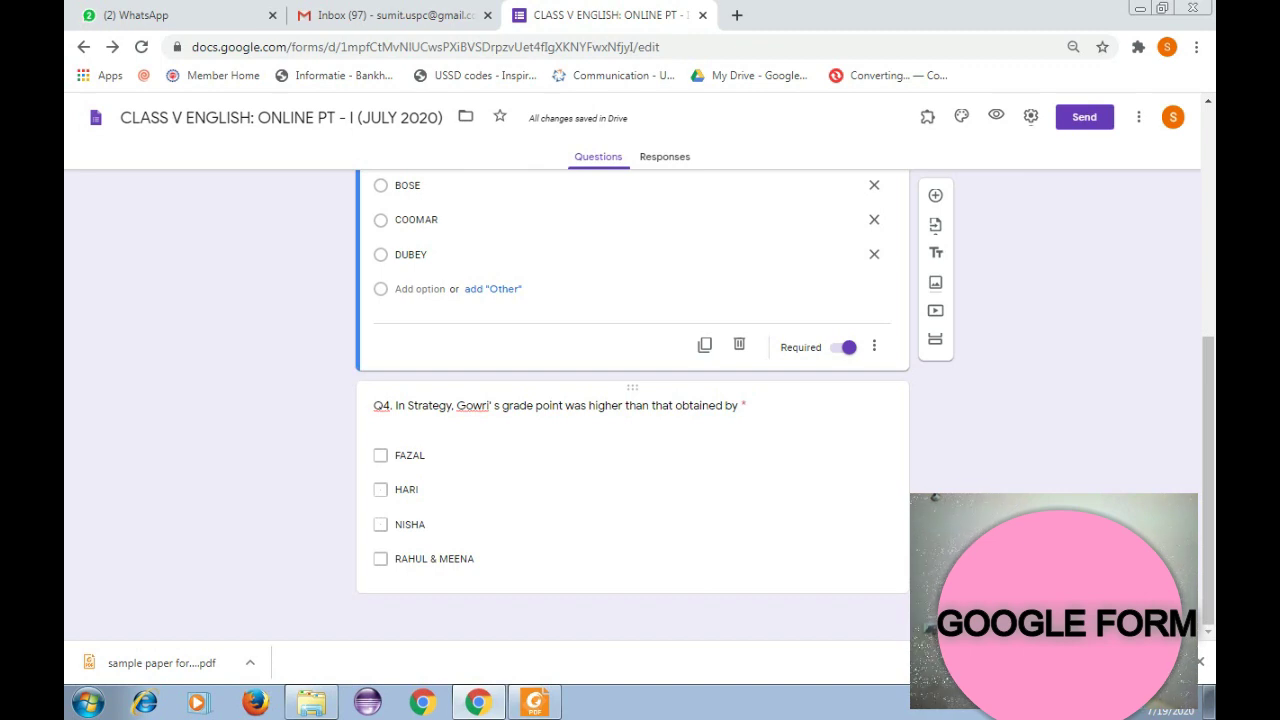
click(380, 489)
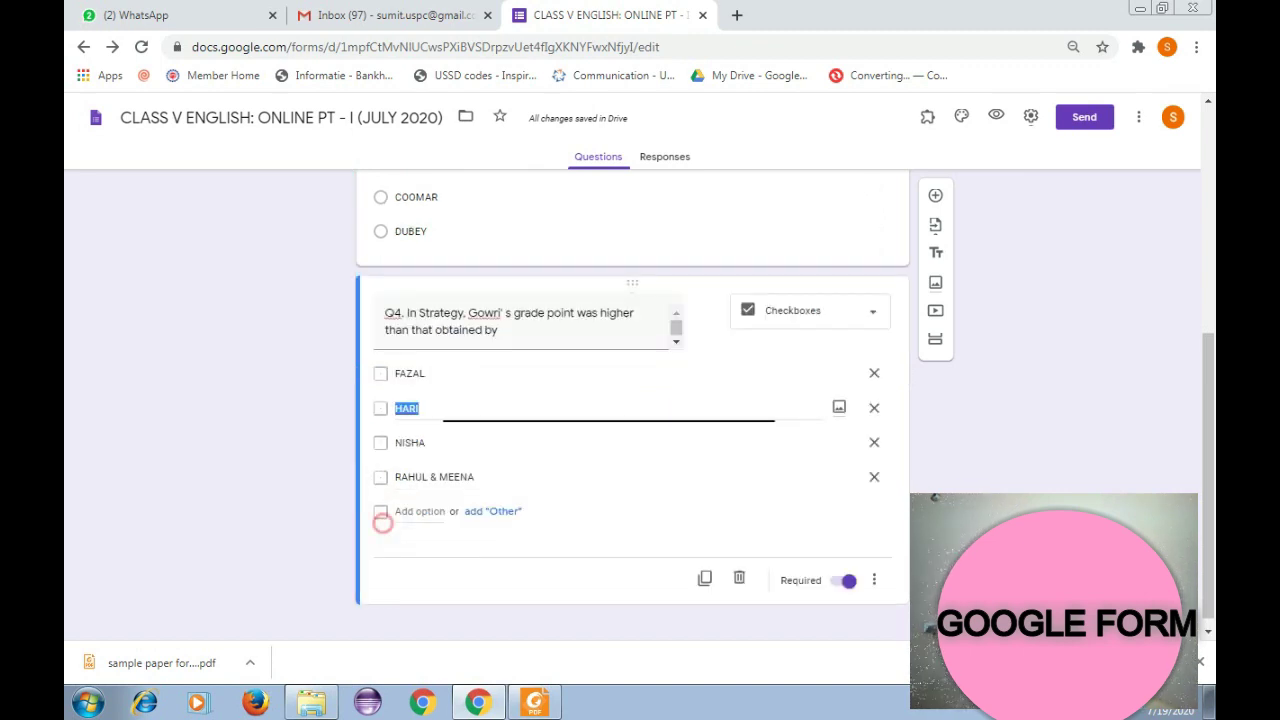
click(309, 452)
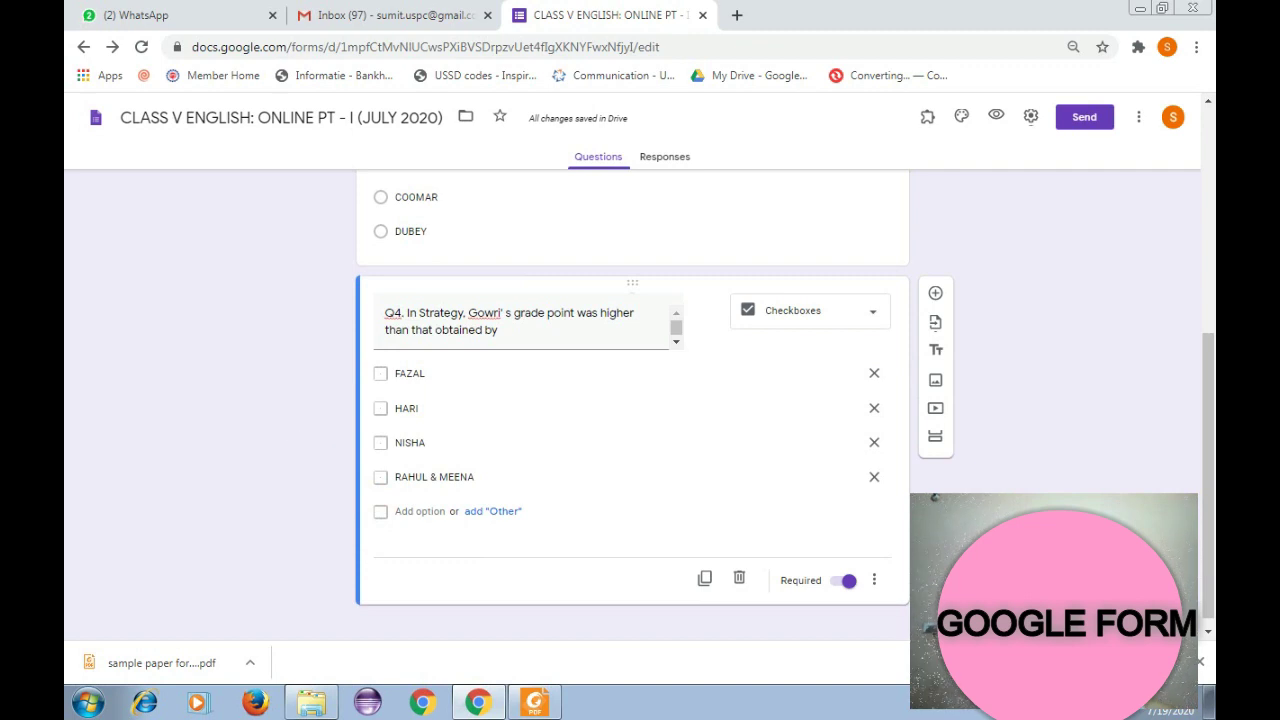
click(1039, 297)
scroll(632, 400, down, 1)
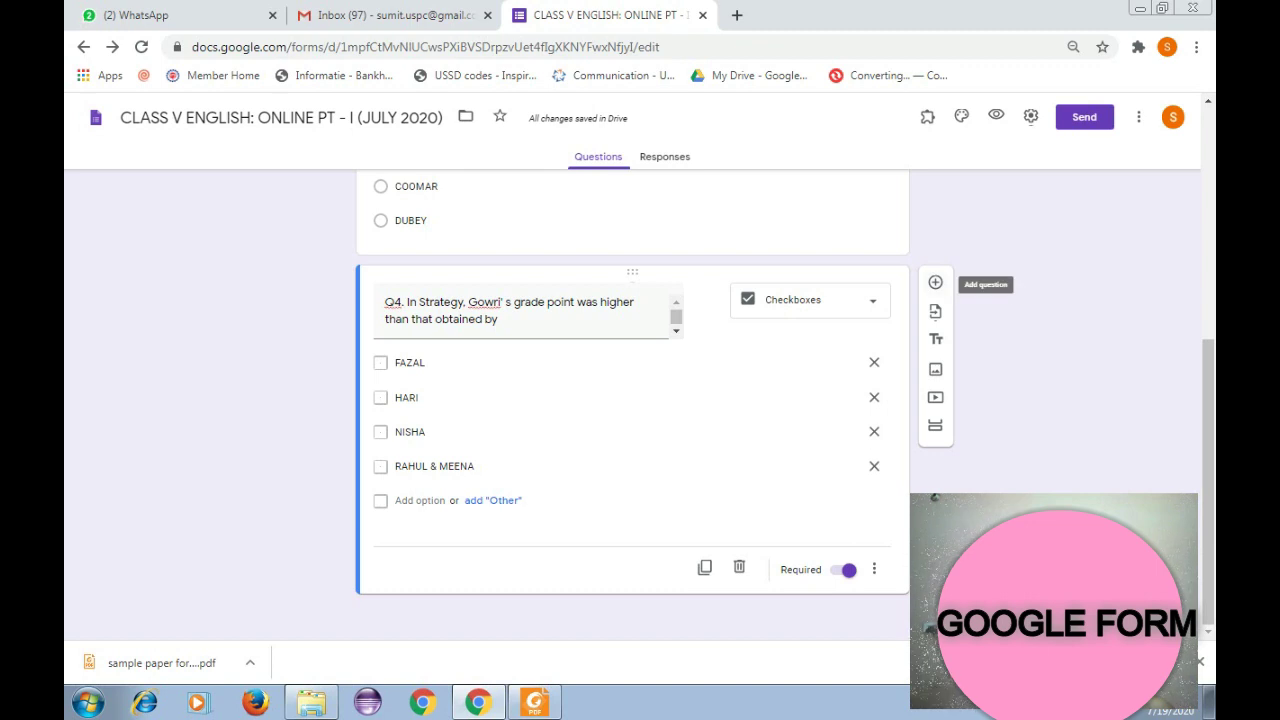
Add a question below Q4, set its type to File upload, and agree to let respondents upload files to Drive.
click(935, 282)
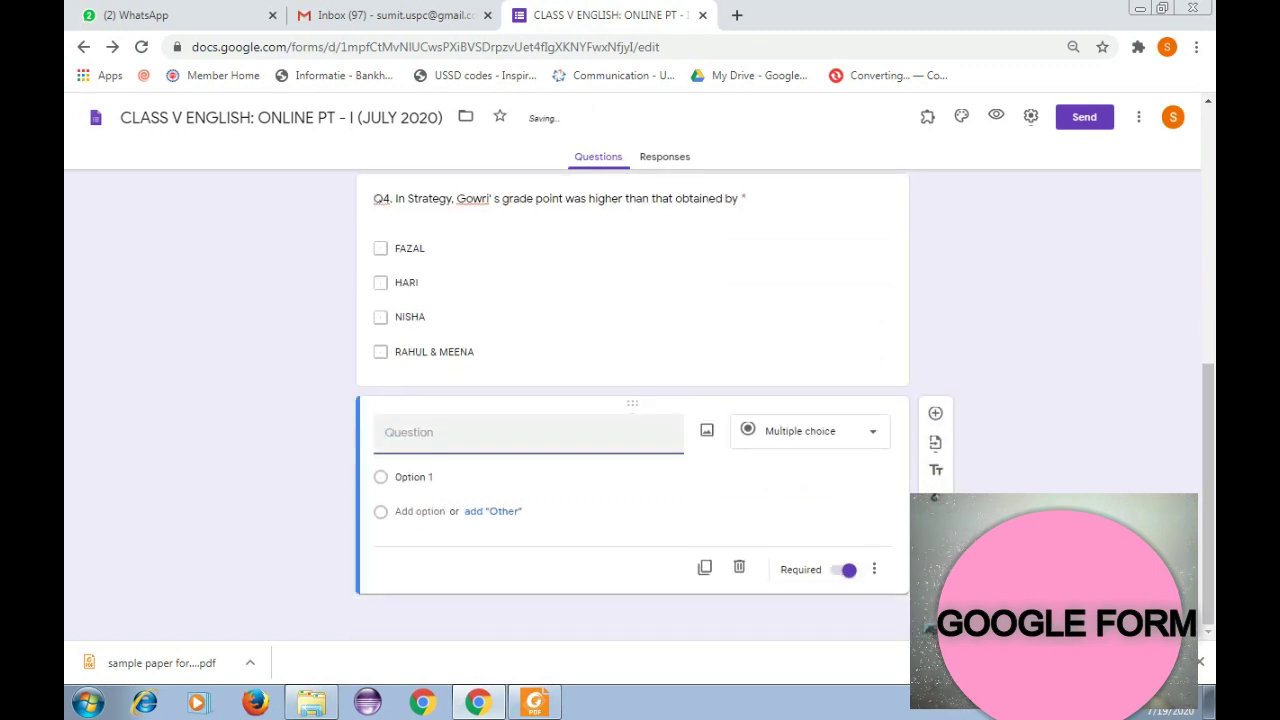
click(815, 431)
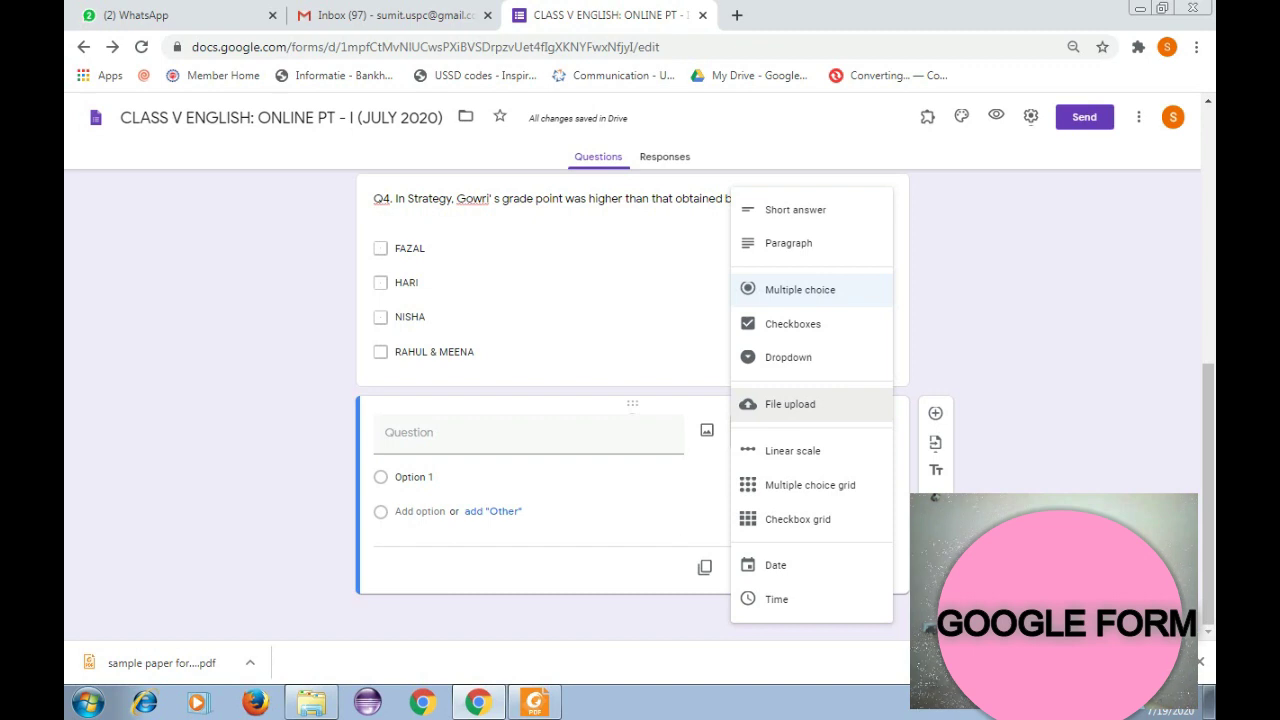
click(813, 405)
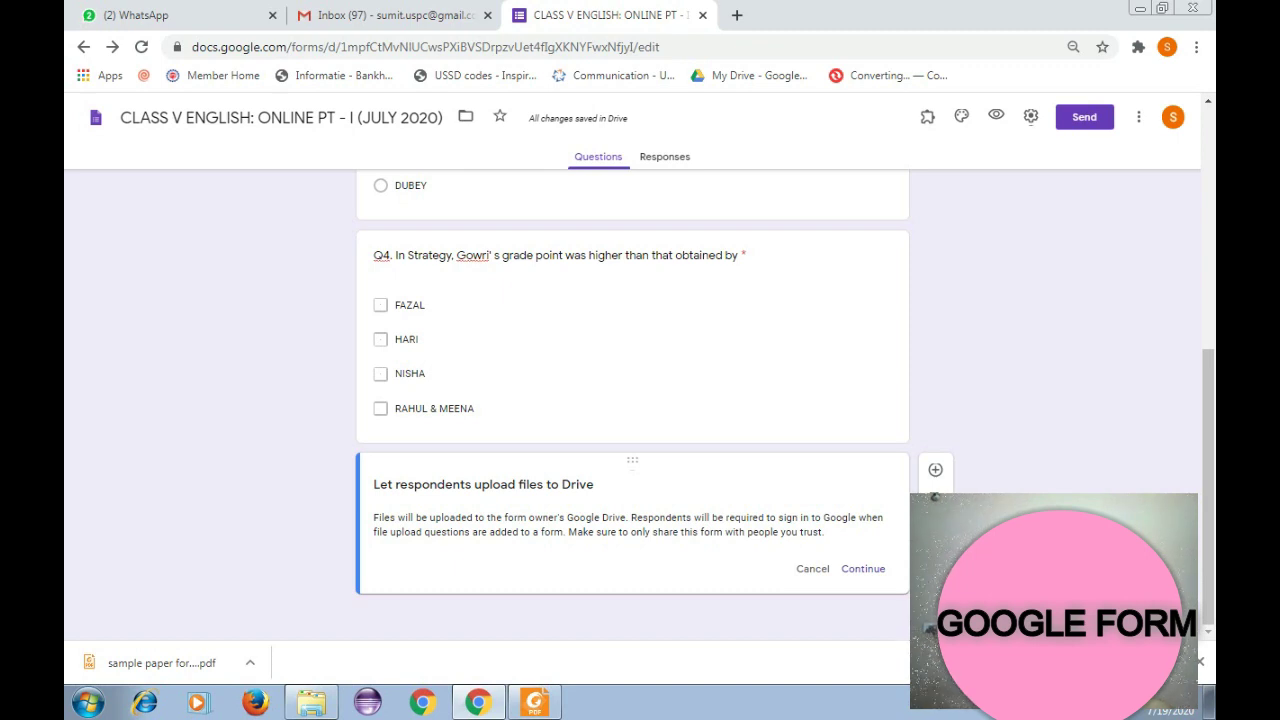
click(860, 568)
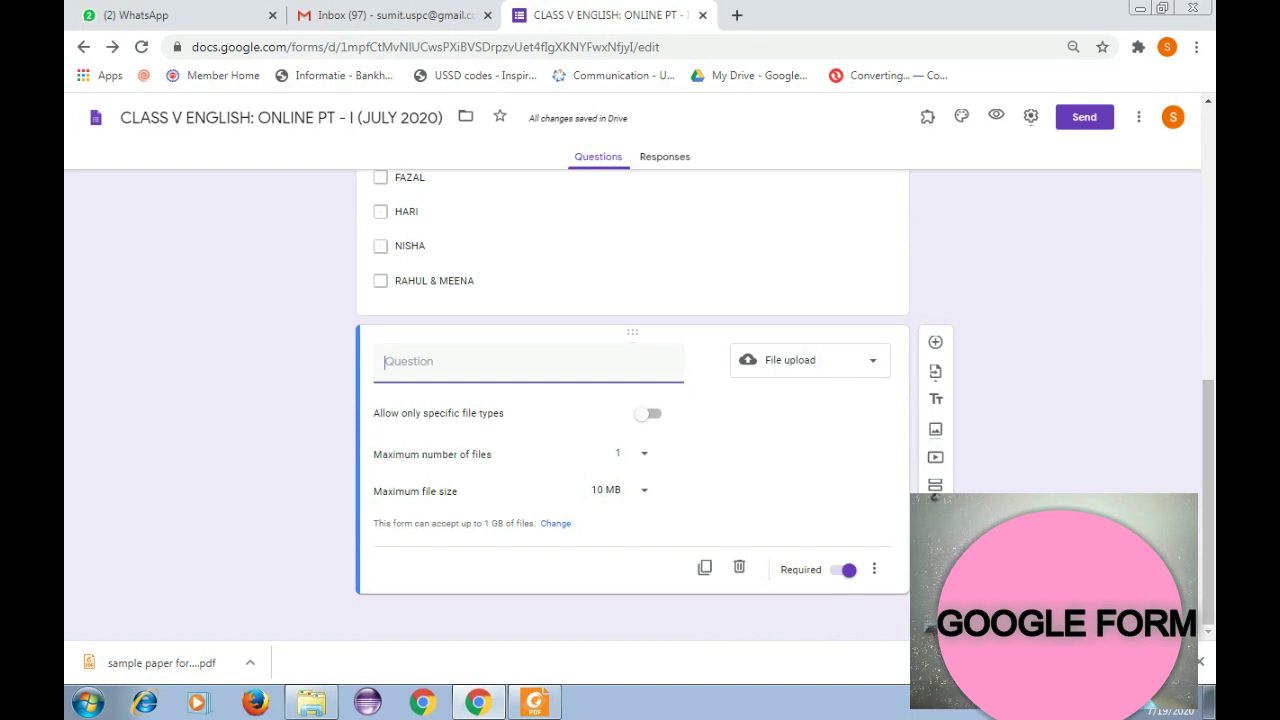
In the sample paper, select "Answer the questions on the basis of the information given below." from the directions for questions 9 to 12.
click(440, 366)
click(534, 702)
scroll(650, 410, down, 5)
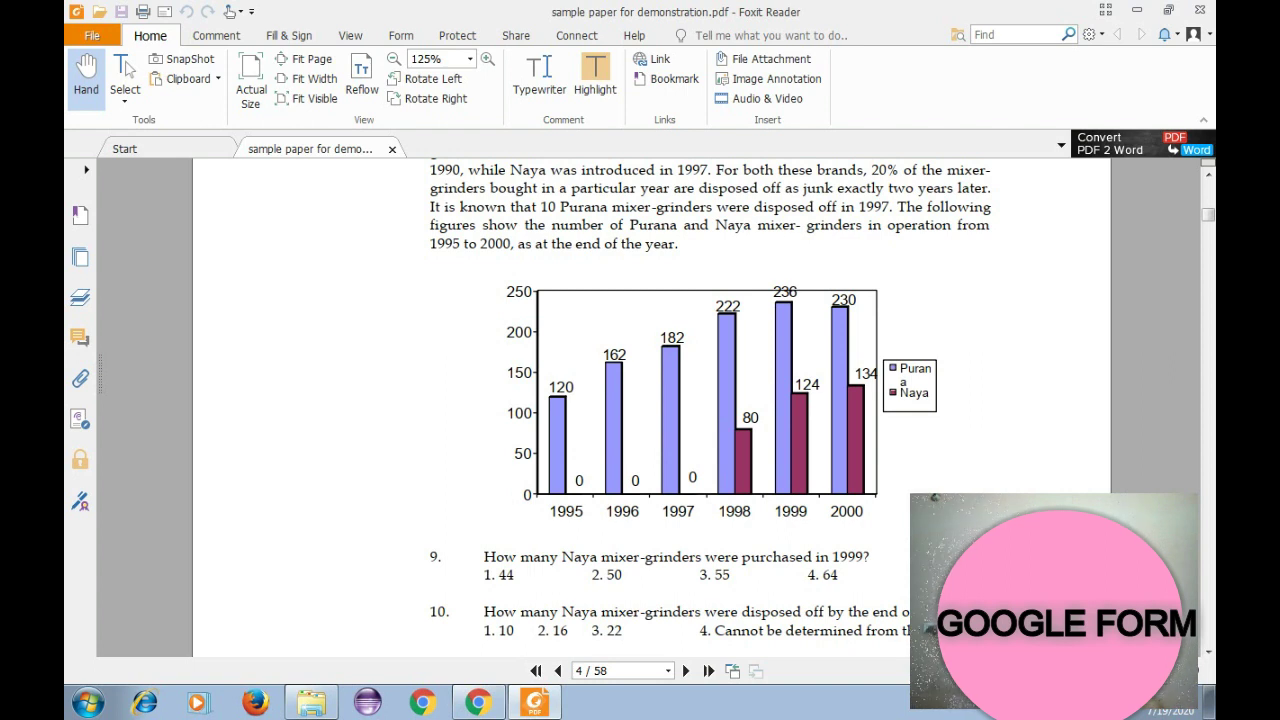
key(alt+Tab)
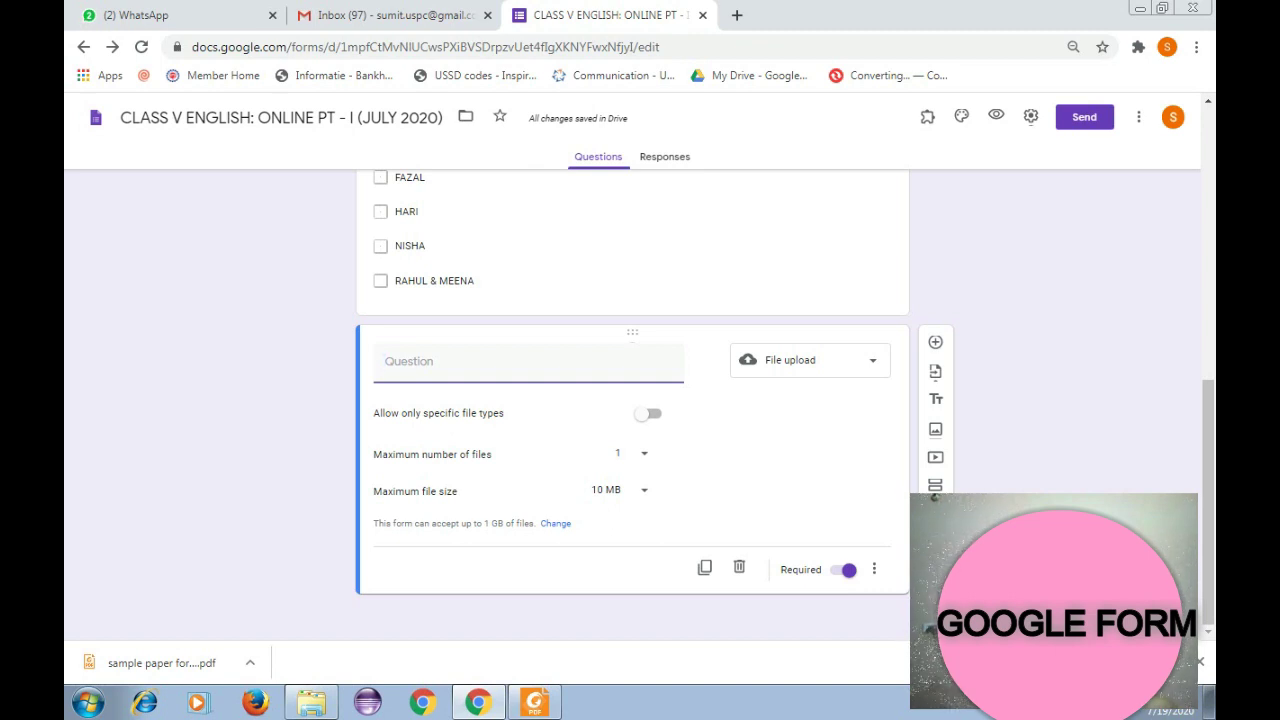
key(alt+Tab)
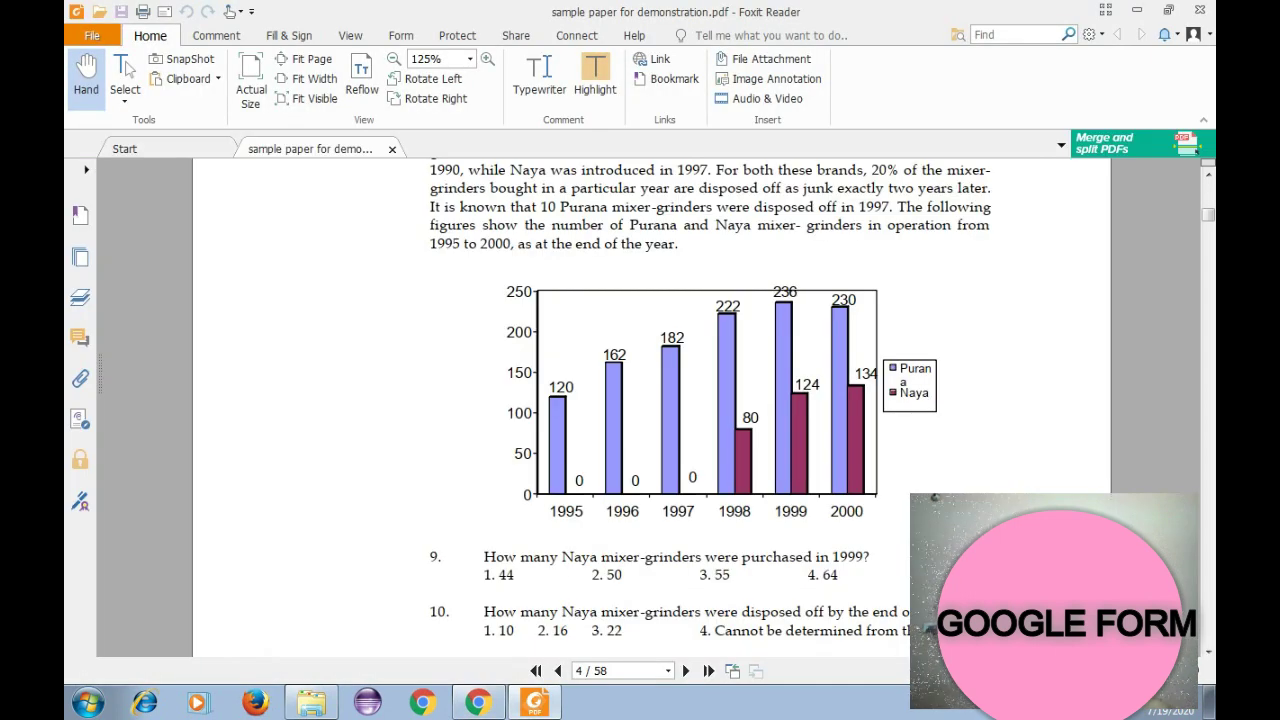
scroll(933, 497, up, 3)
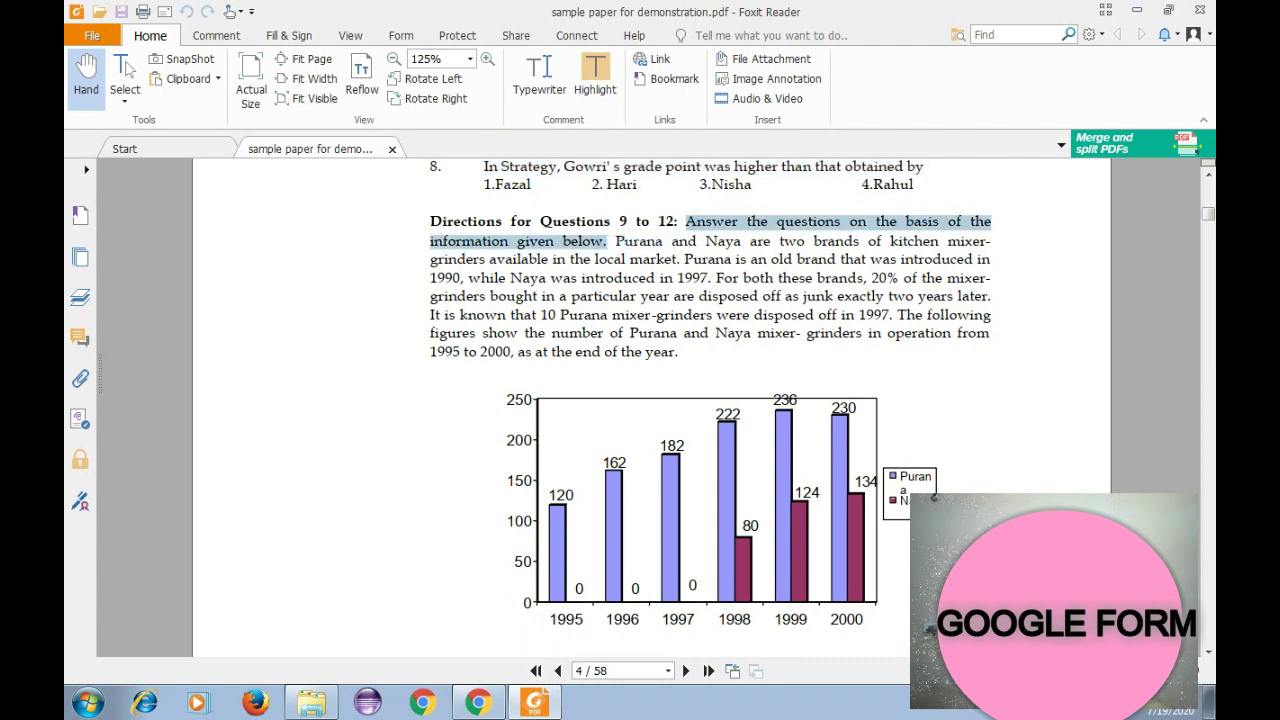
Switch to Google Forms and title the file upload question "Q5." followed by the copied sentence "Answer the questions on the basis of theinformation given below.".
key(alt+Tab)
click(450, 366)
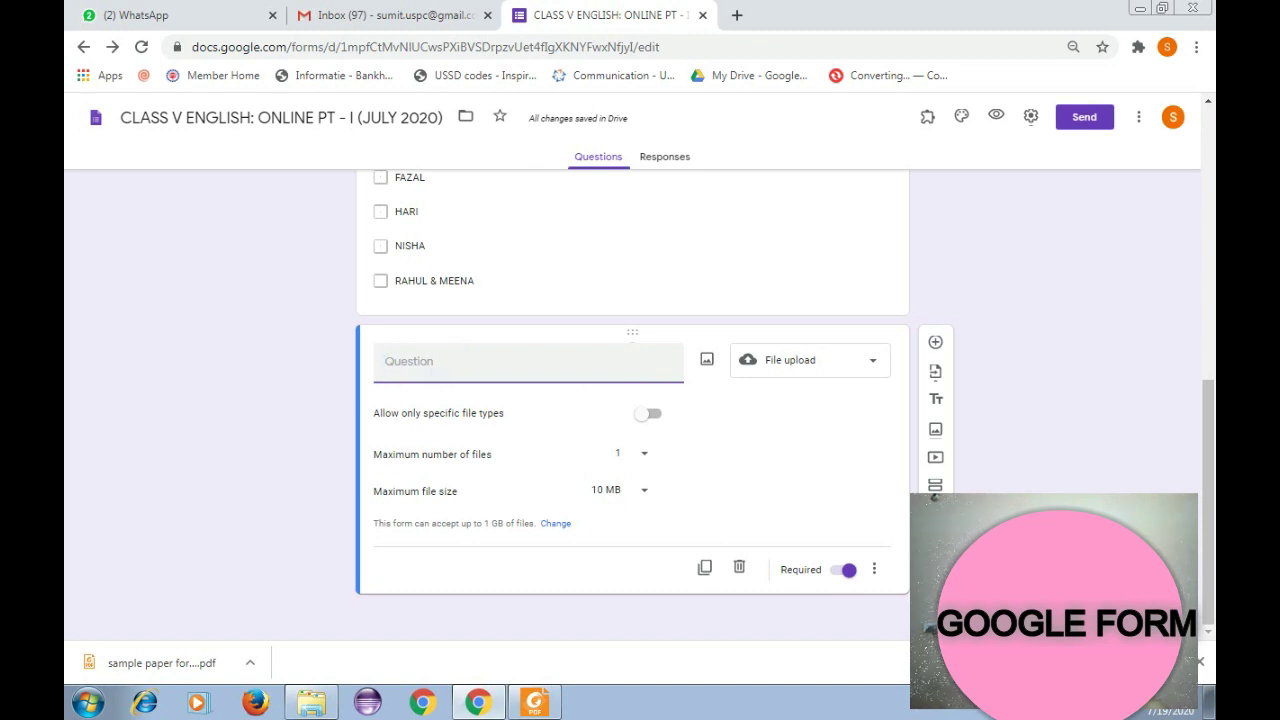
text(Q)
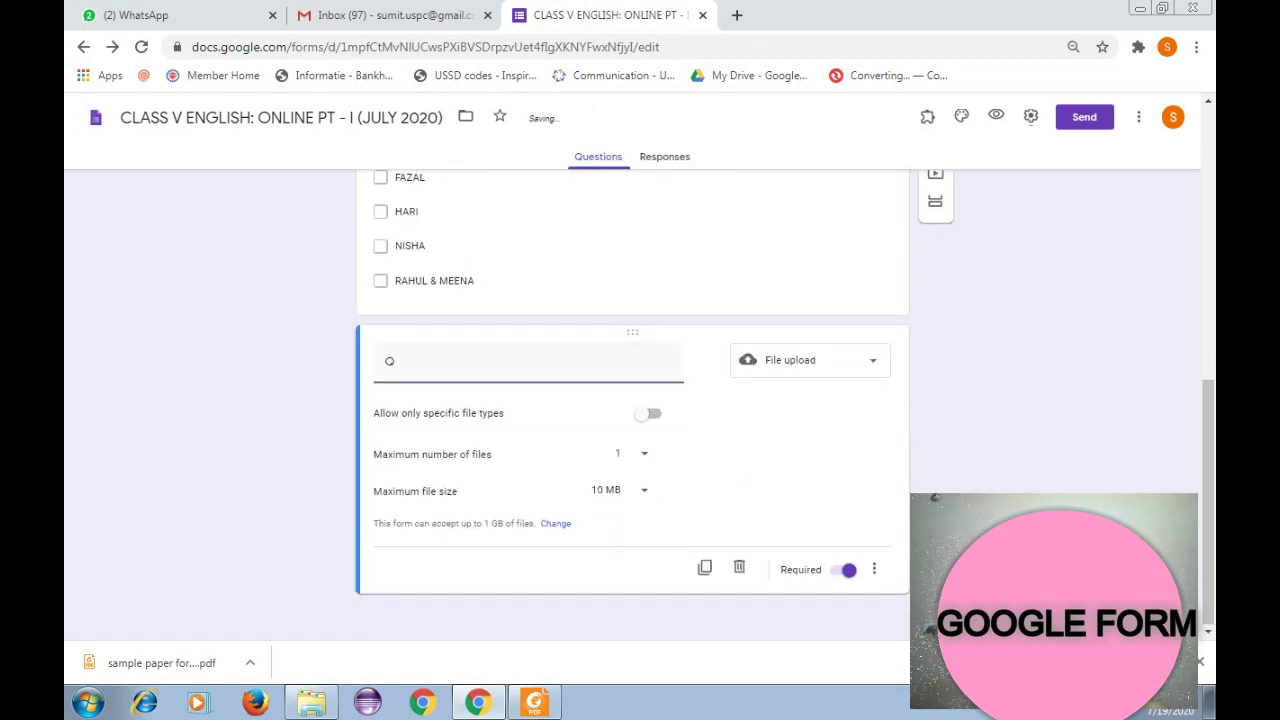
text(5.)
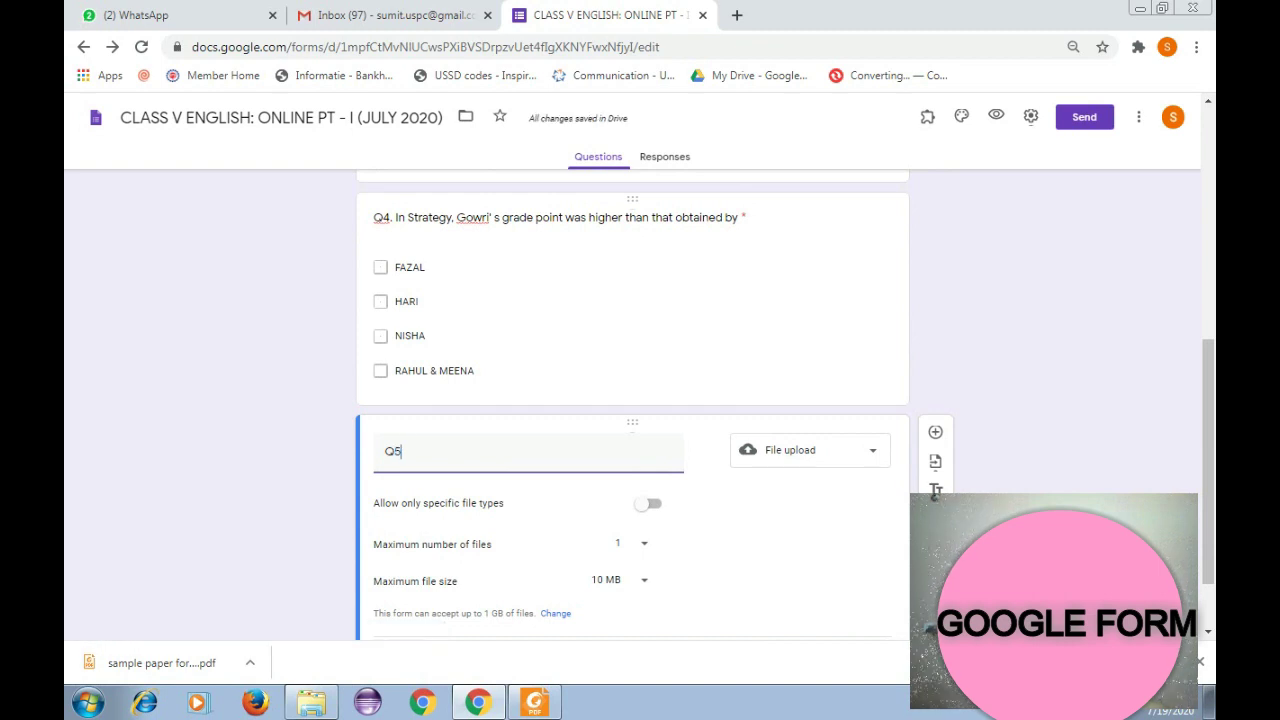
text(Answer the questions on the basis of theinformation given below.)
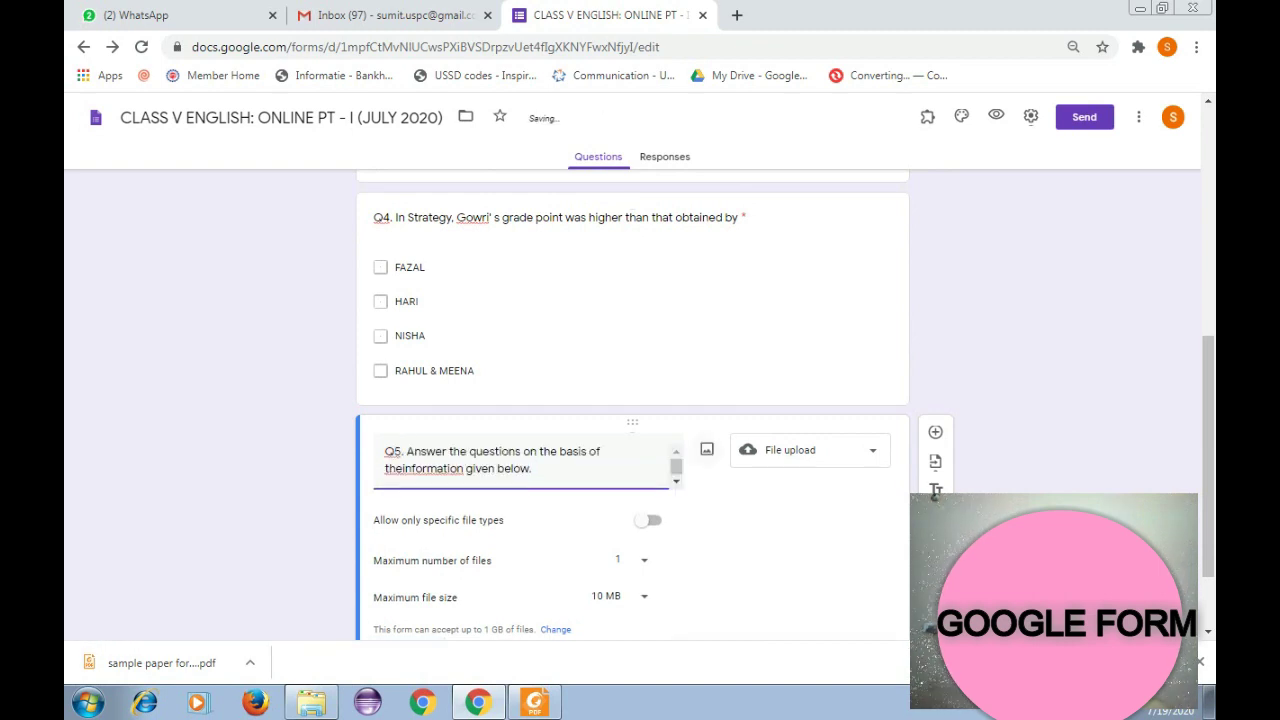
Switch to the sample paper in Foxit Reader, capture the Purana and Naya bar chart, and save it to the Desktop as PNG "BAR GRAPH".
key(alt+Tab)
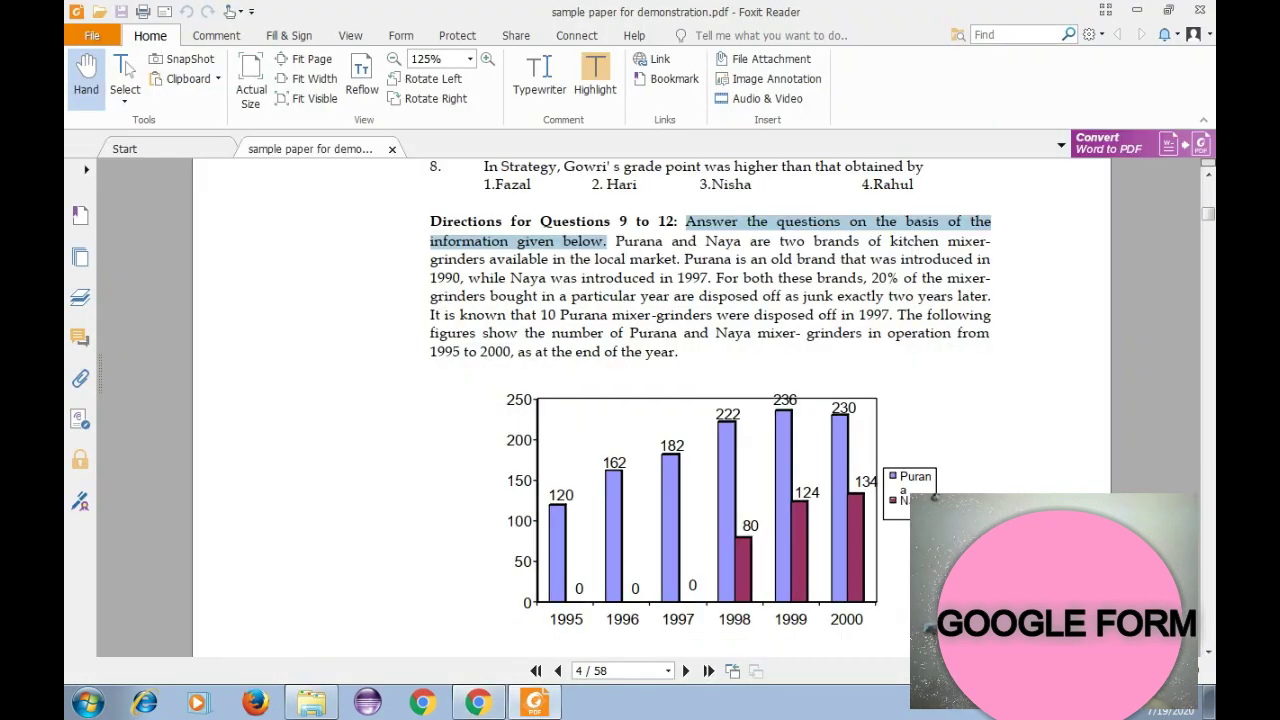
scroll(933, 497, down, 1)
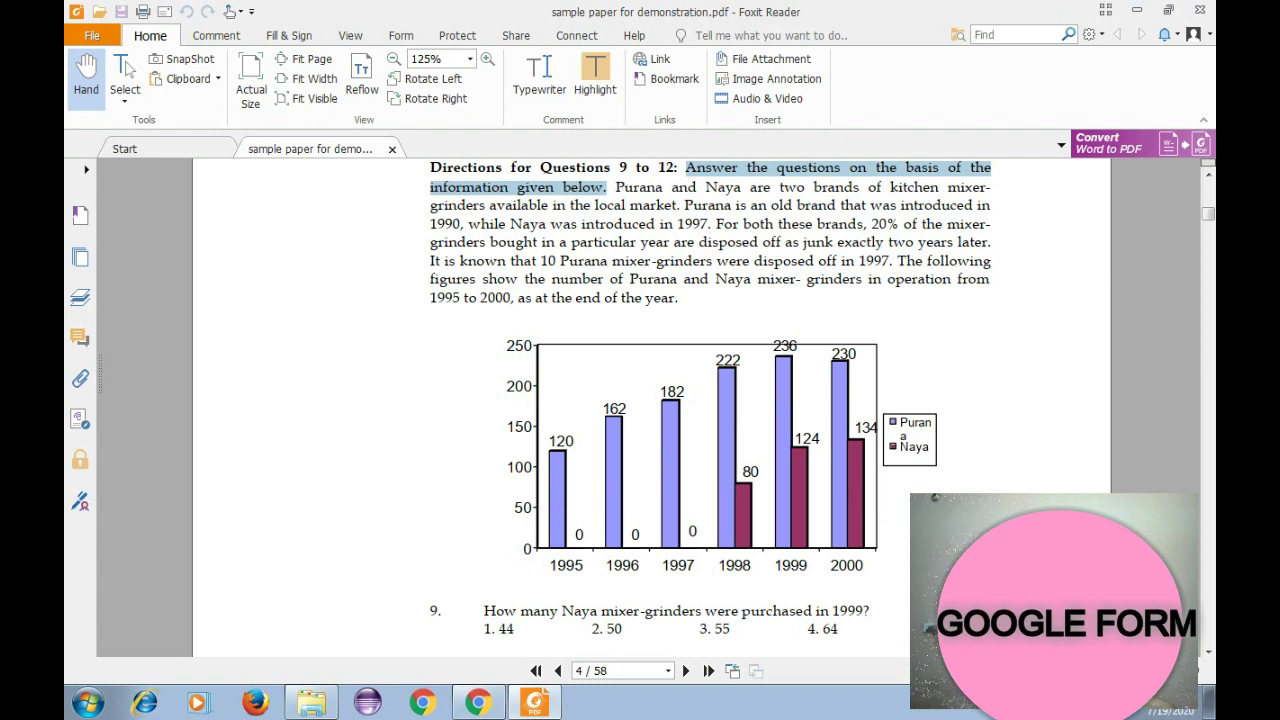
key(ctrl+plus)
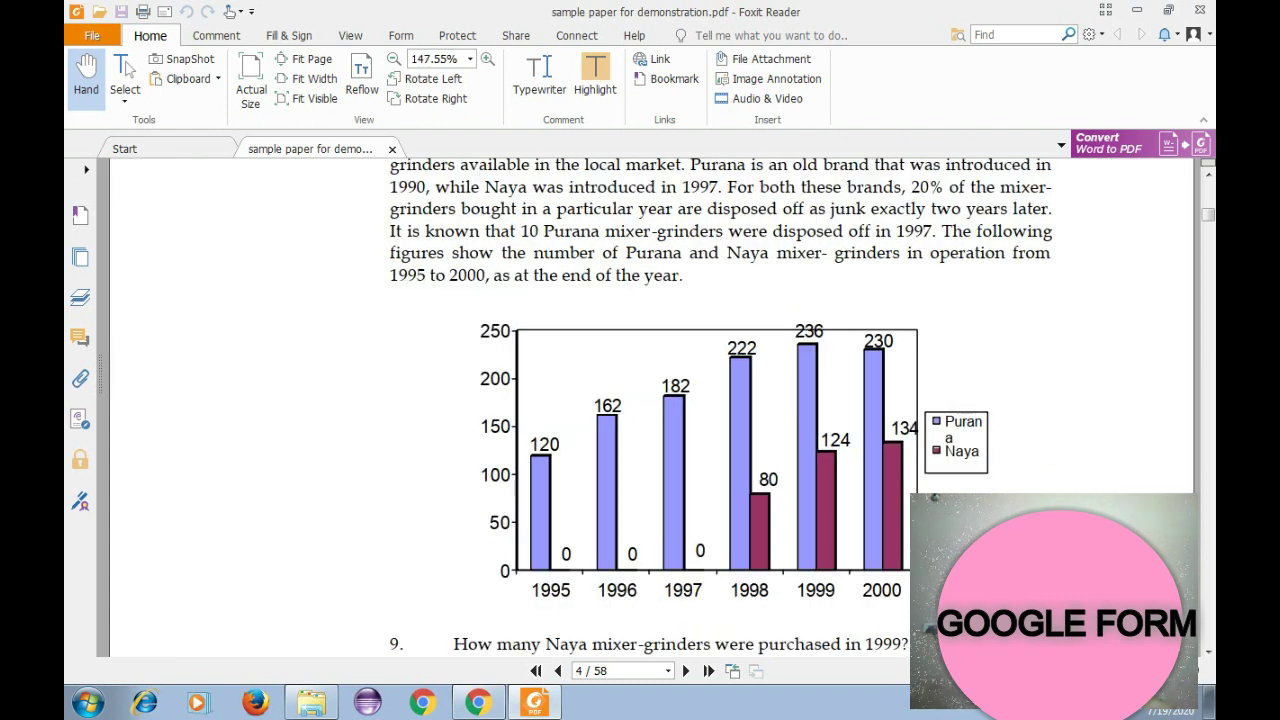
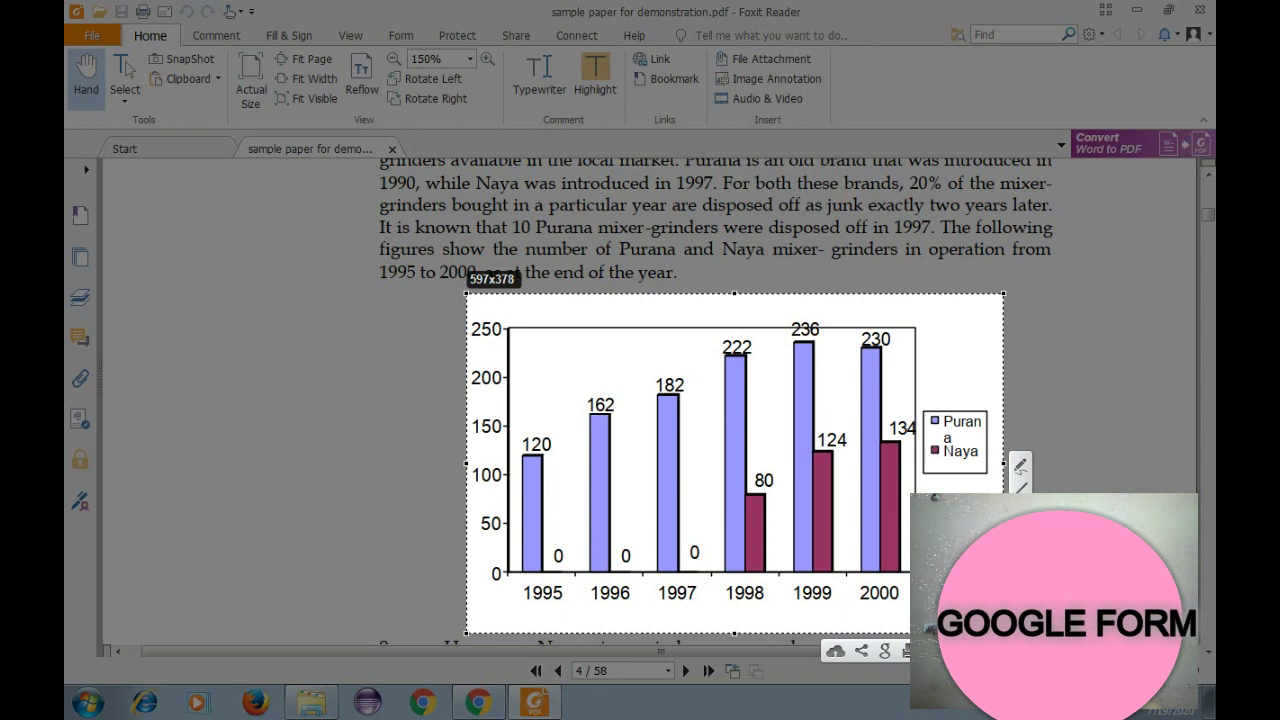
key(ctrl+s)
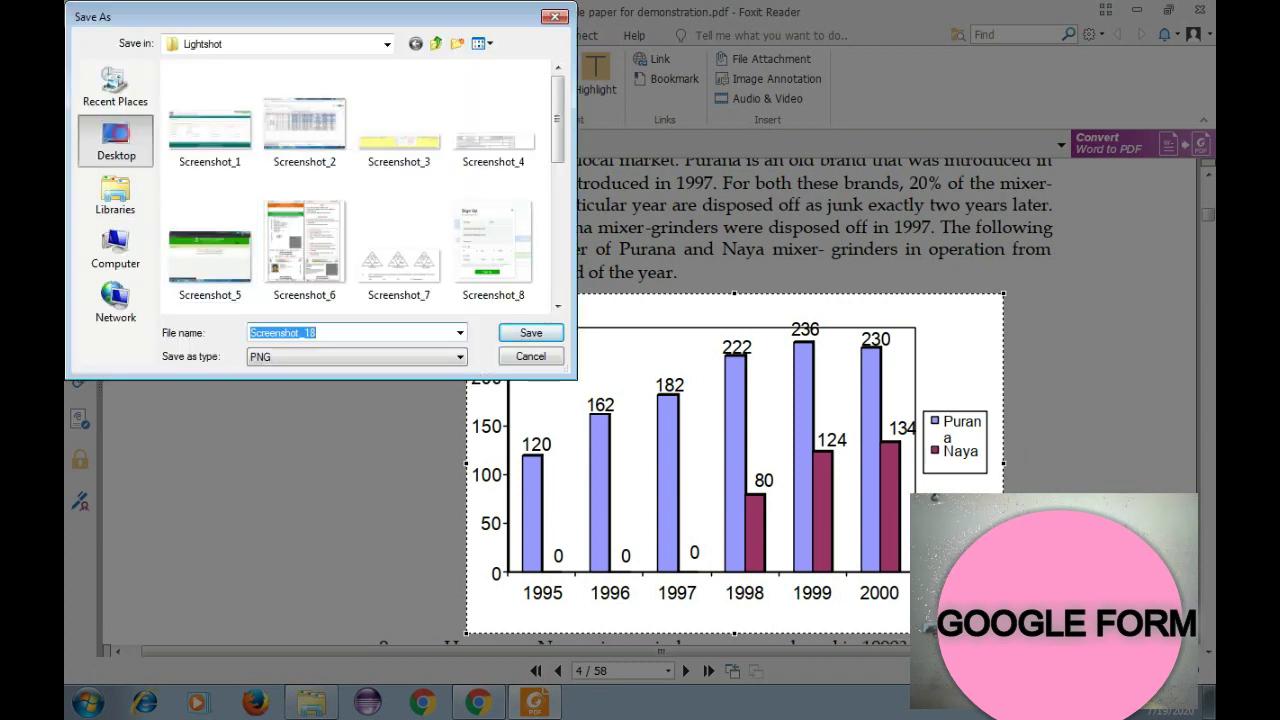
click(116, 140)
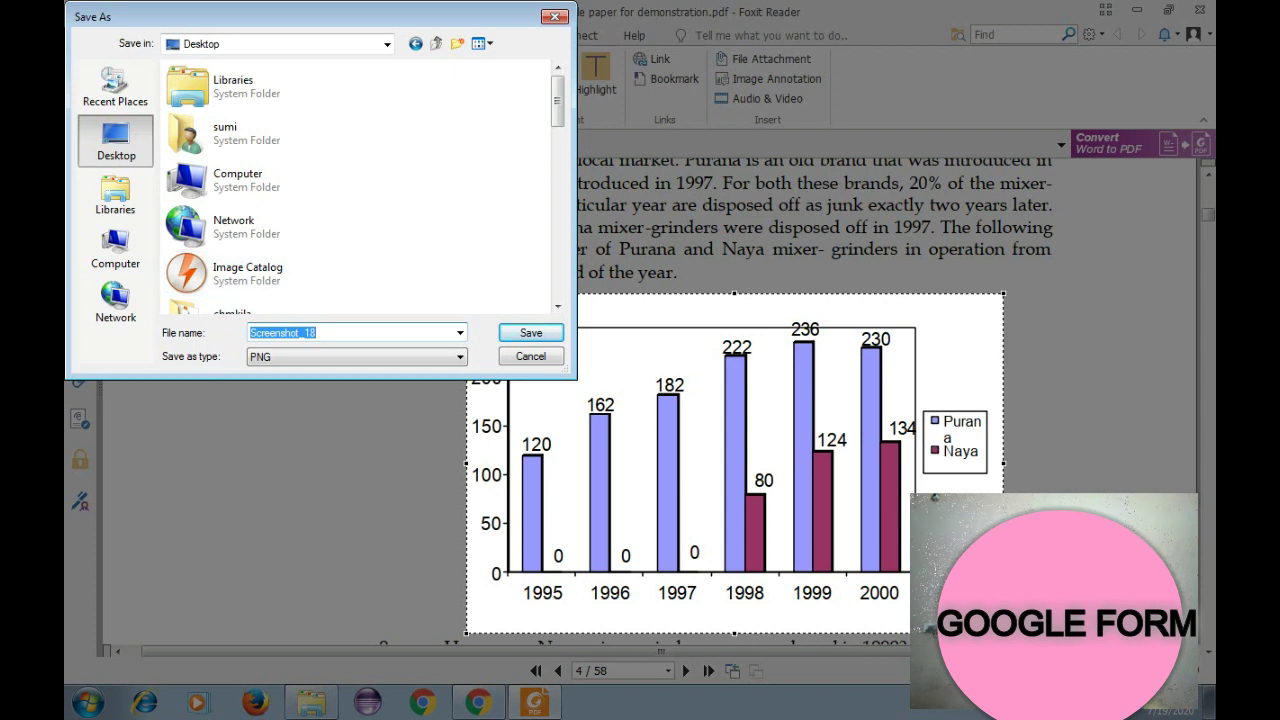
text(BAR )
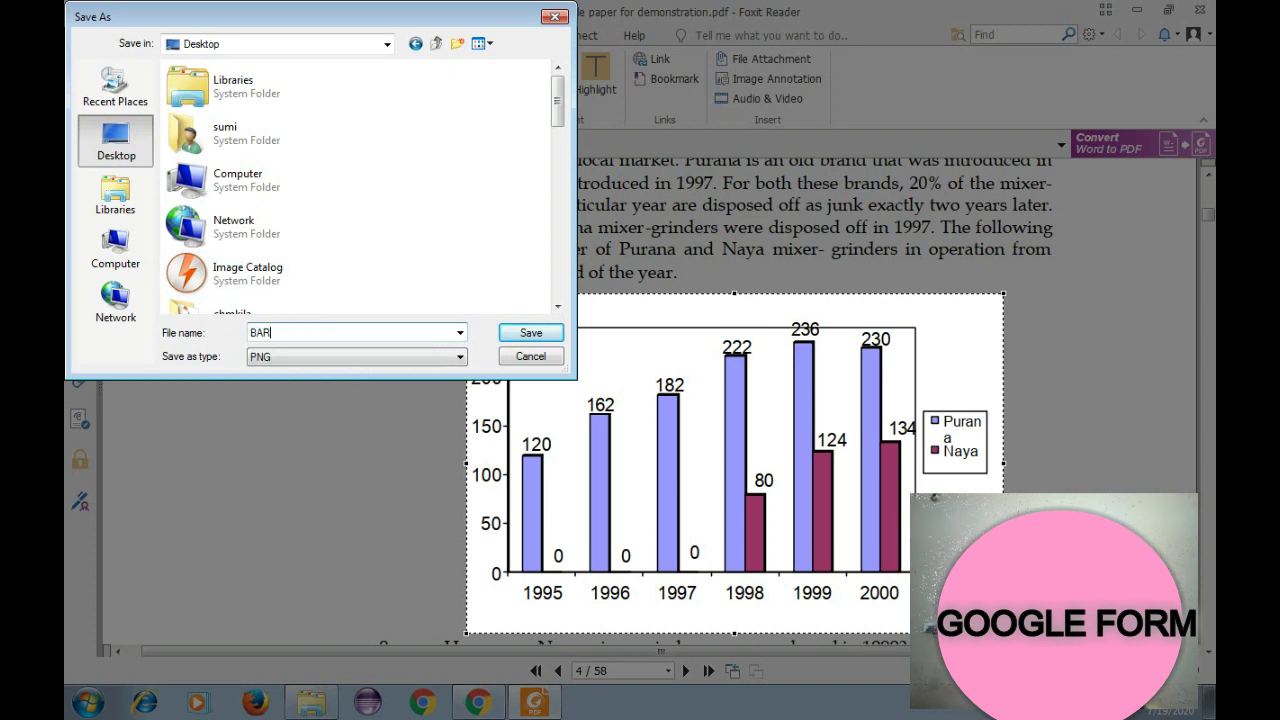
text(GRAPH)
key(Return)
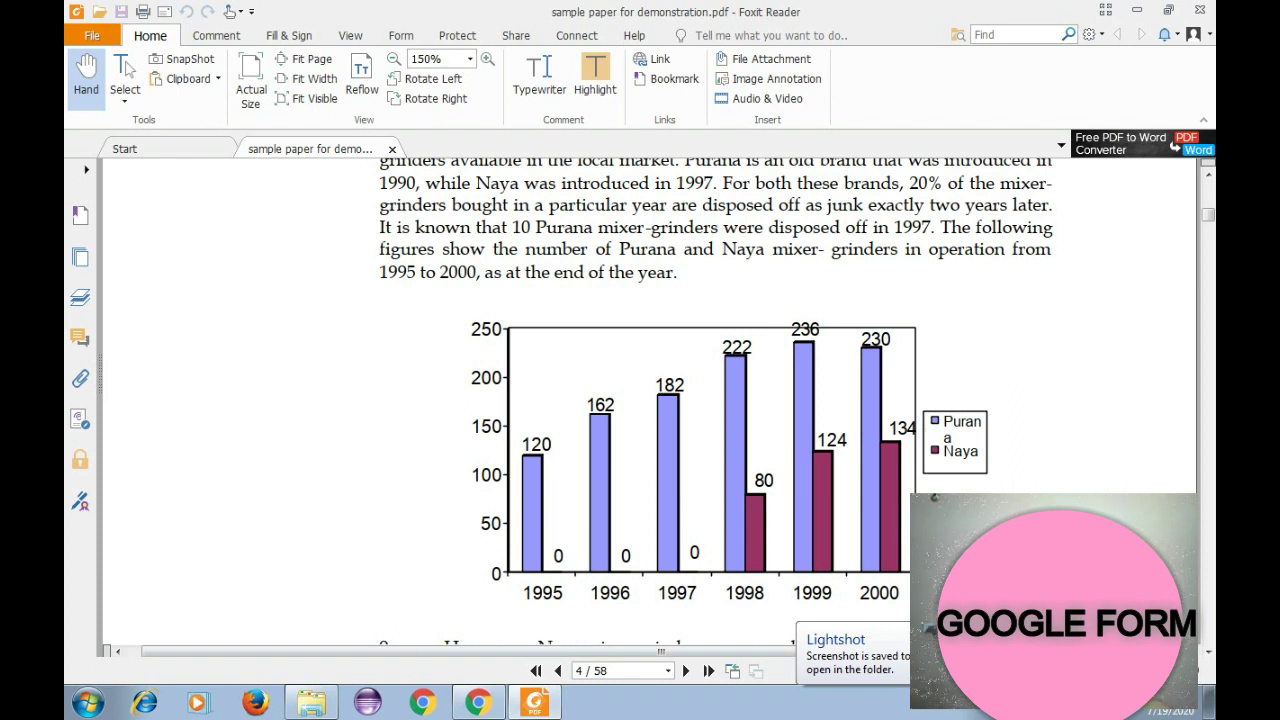
Switch to Google Forms and insert the BAR GRAPH image from the Desktop into Q5.
click(478, 703)
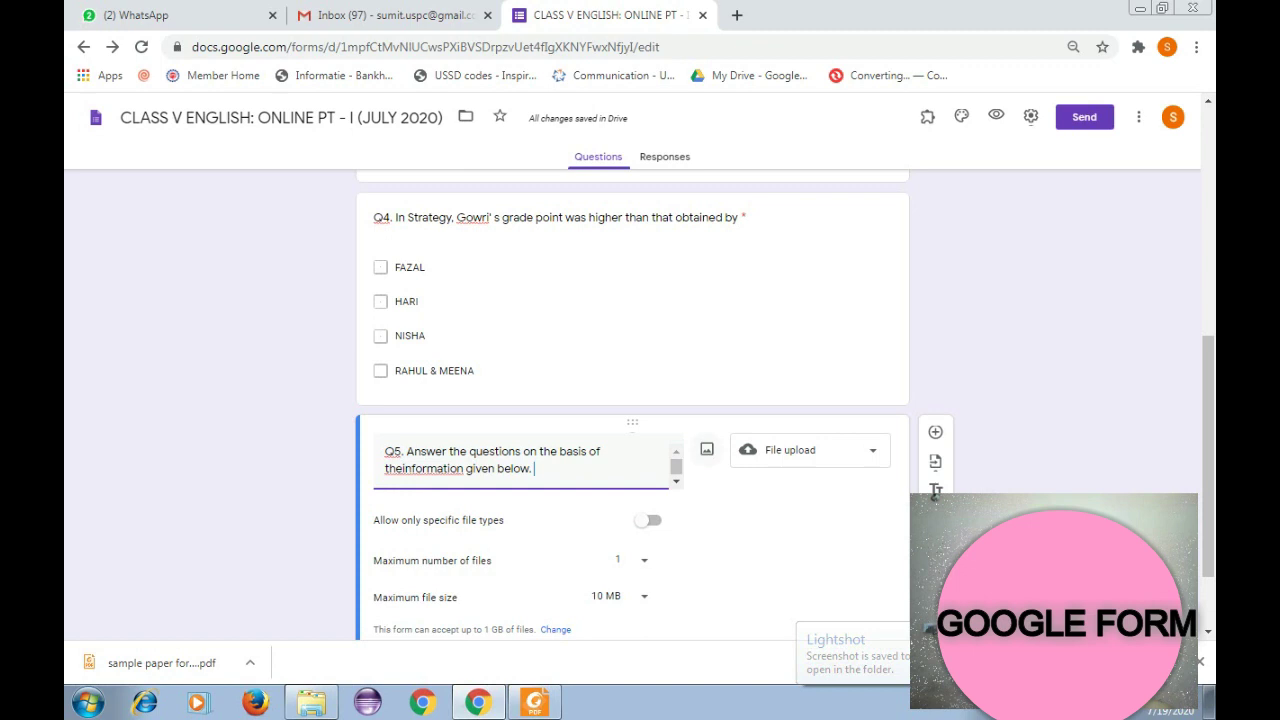
scroll(707, 450, down, 1)
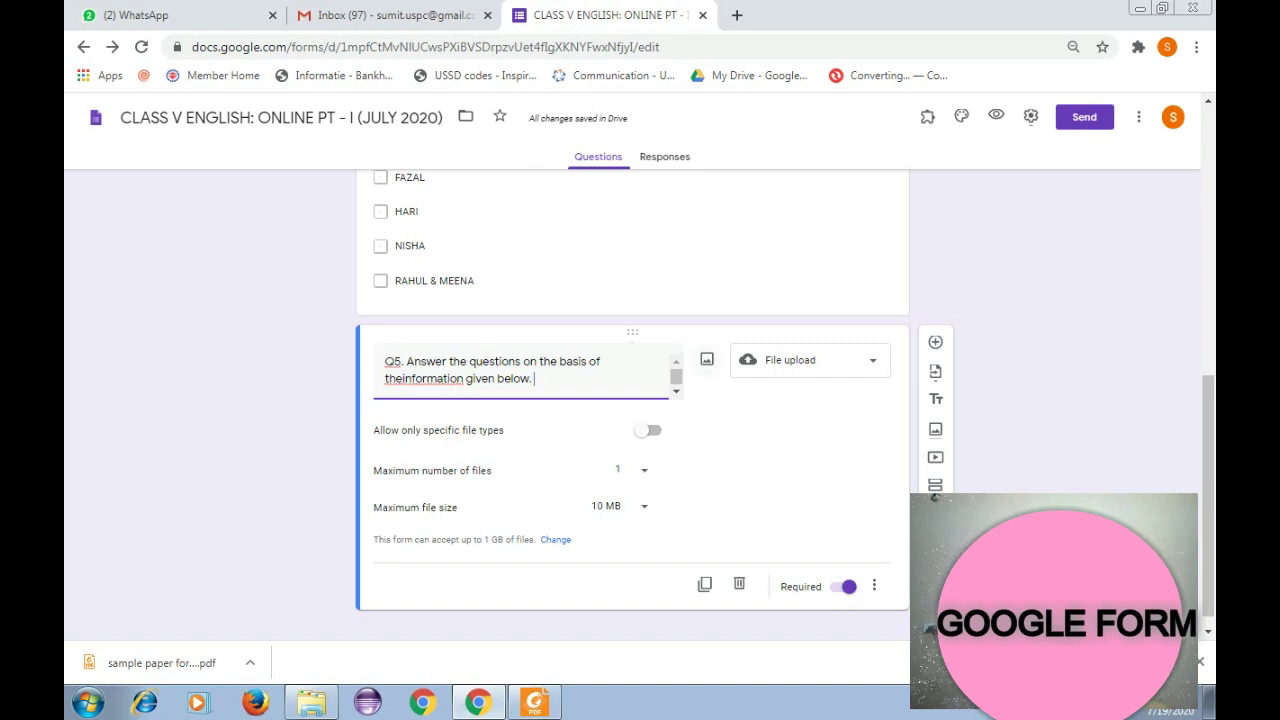
click(706, 359)
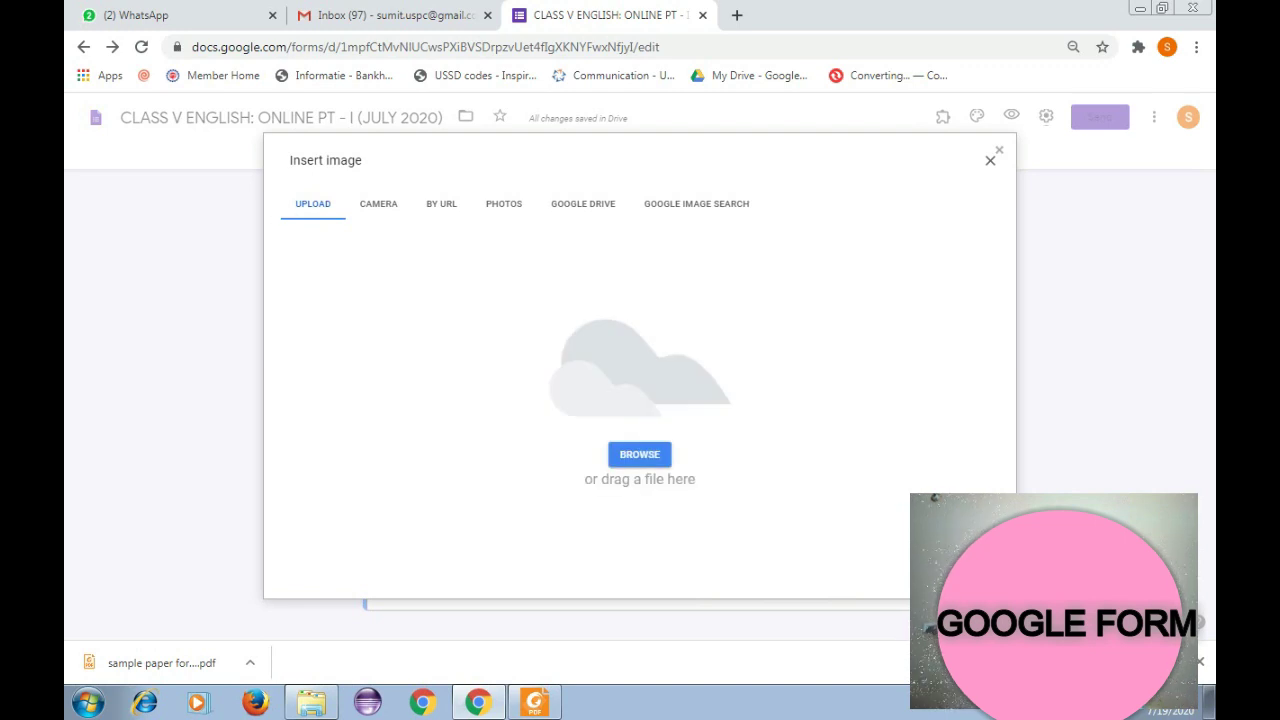
click(641, 454)
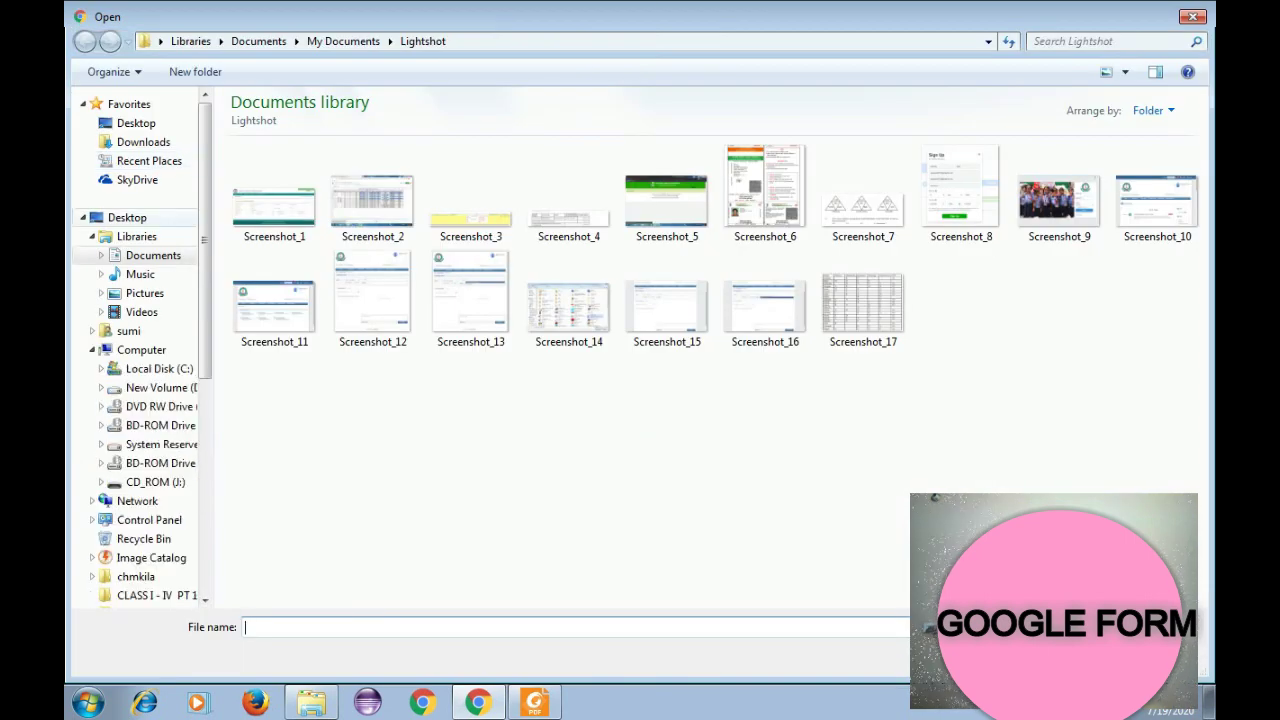
click(136, 123)
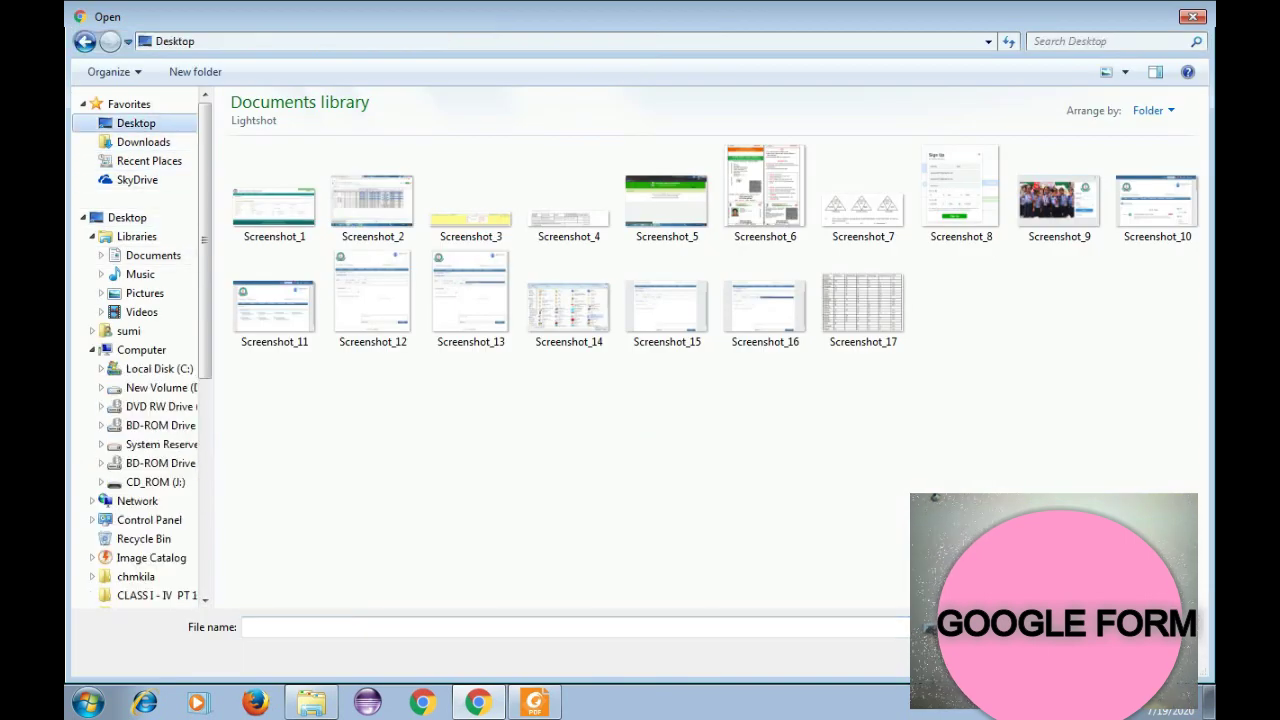
click(1028, 216)
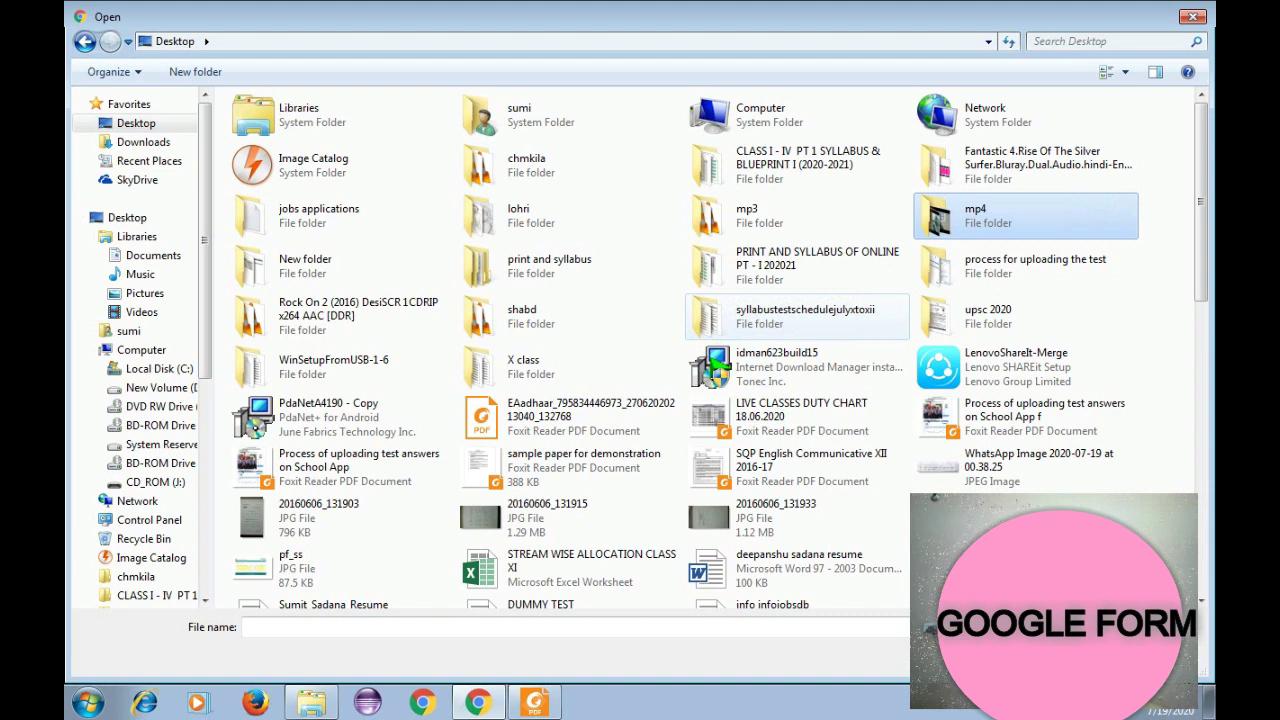
key(b)
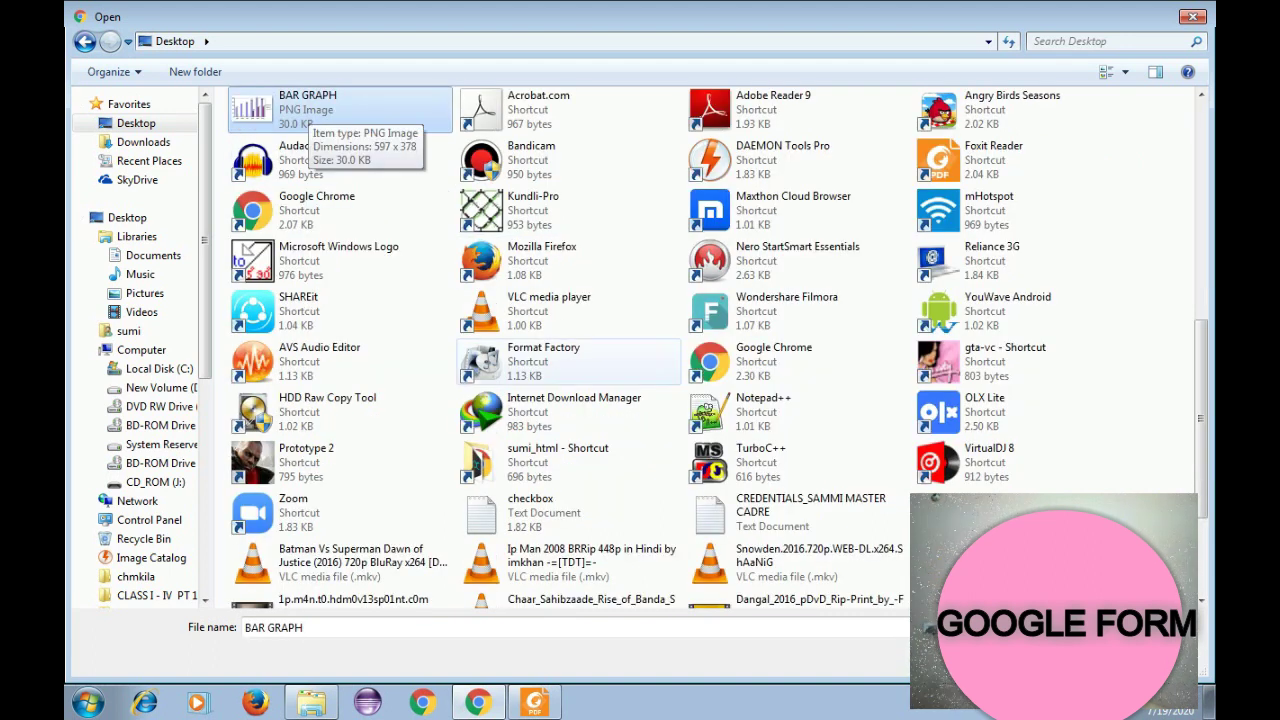
click(1058, 657)
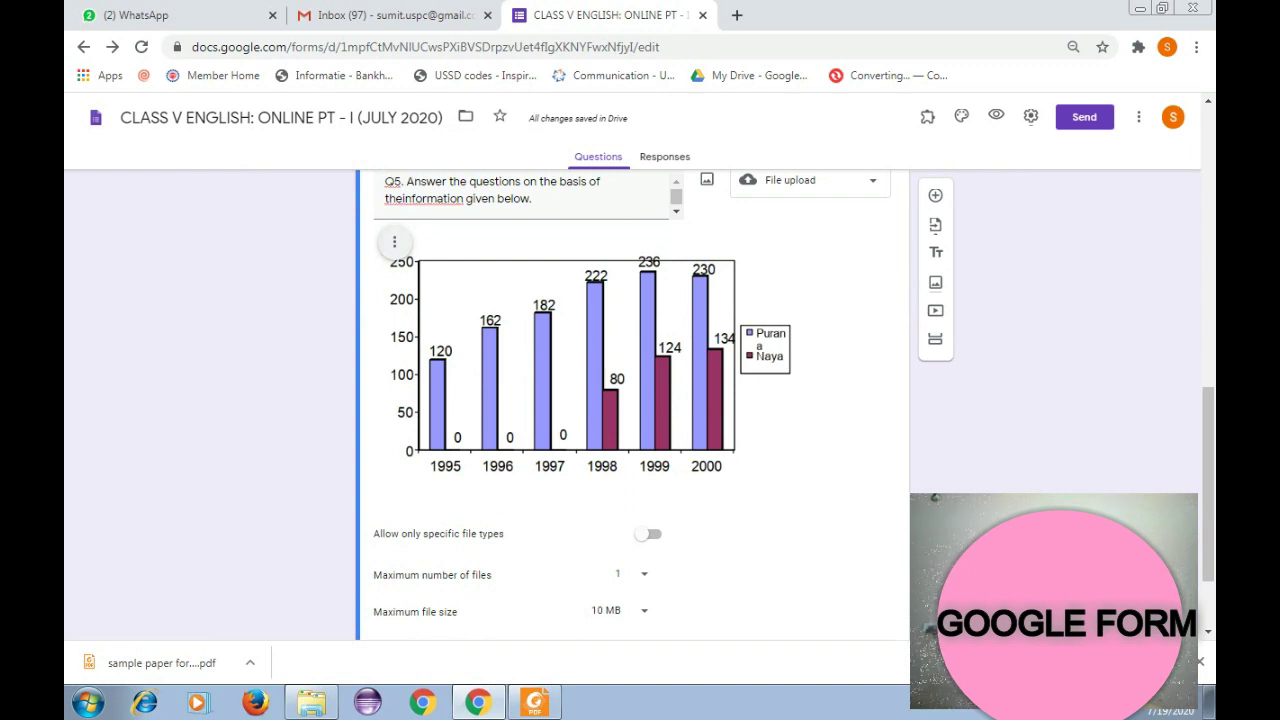
Try center and right alignment on Q5's bar graph image, and return it to left alignment.
click(394, 241)
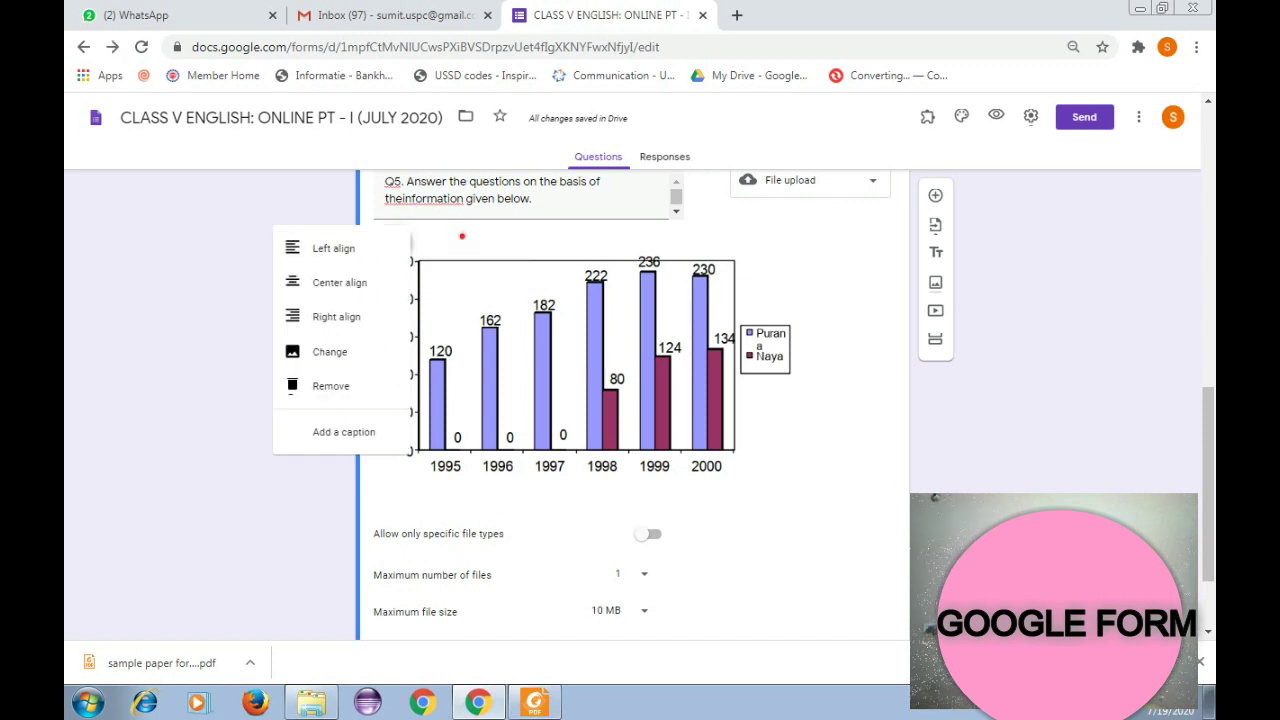
click(418, 230)
click(394, 241)
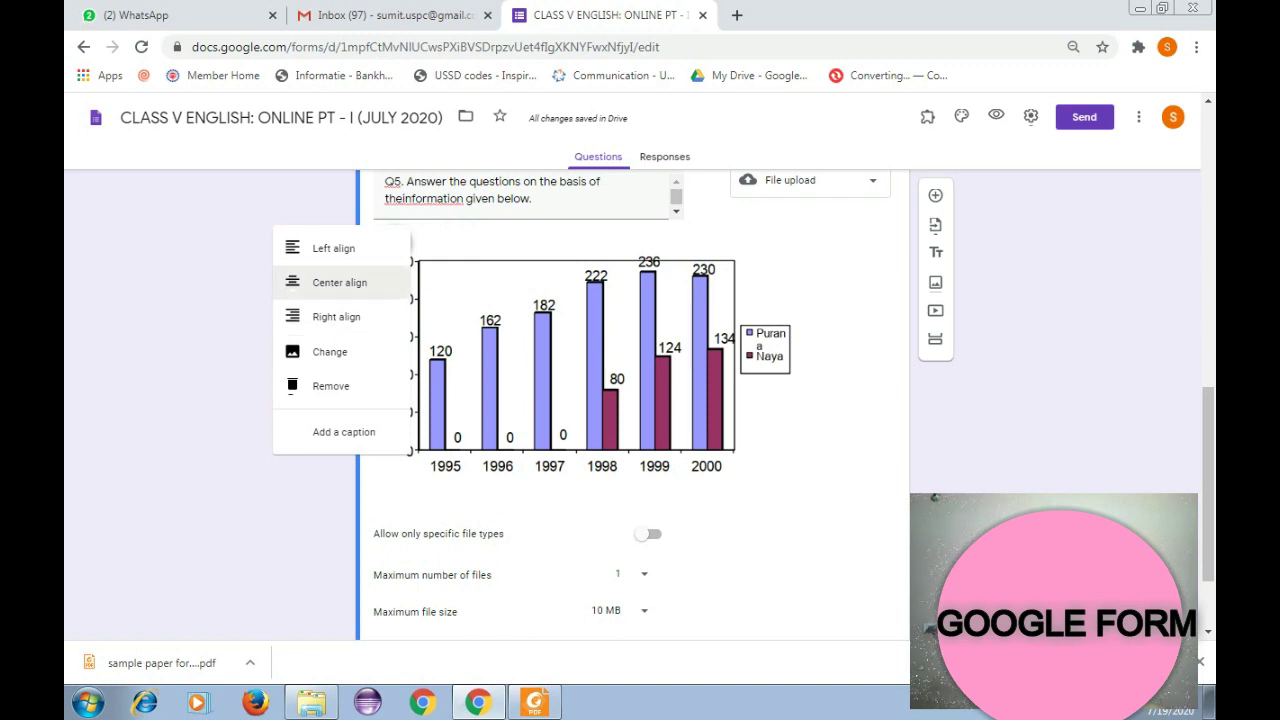
click(335, 282)
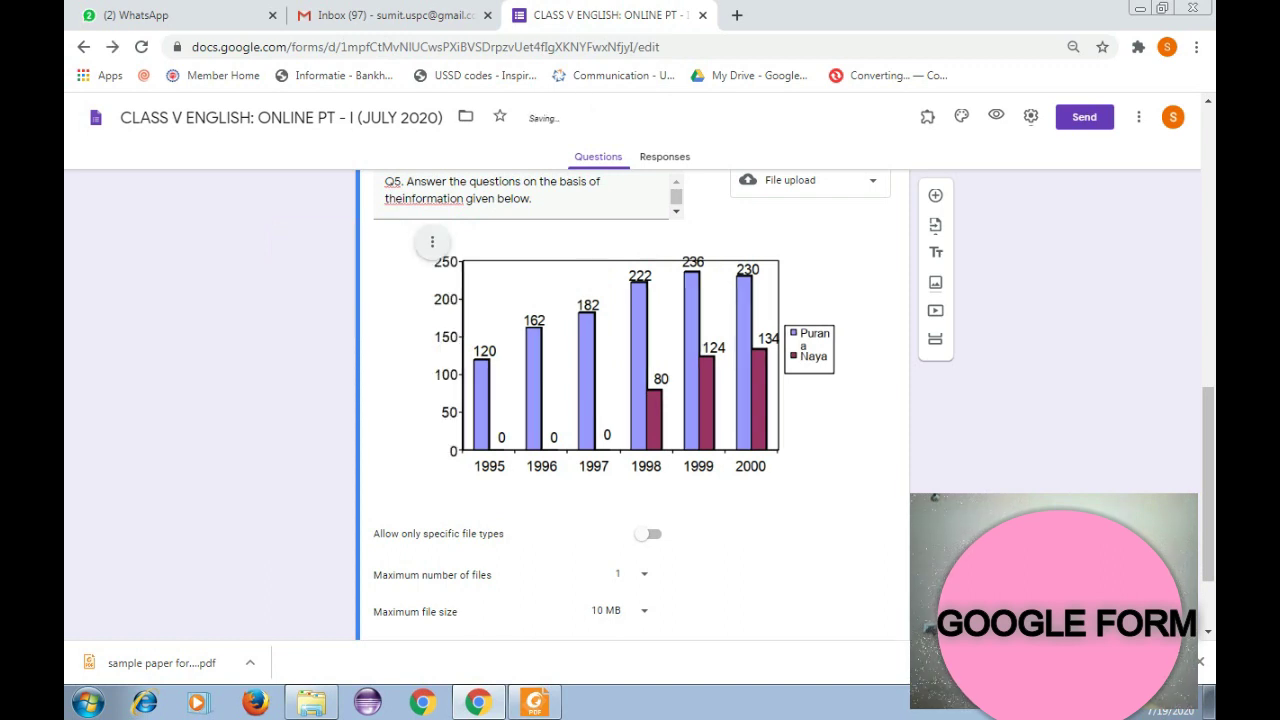
click(432, 241)
click(372, 315)
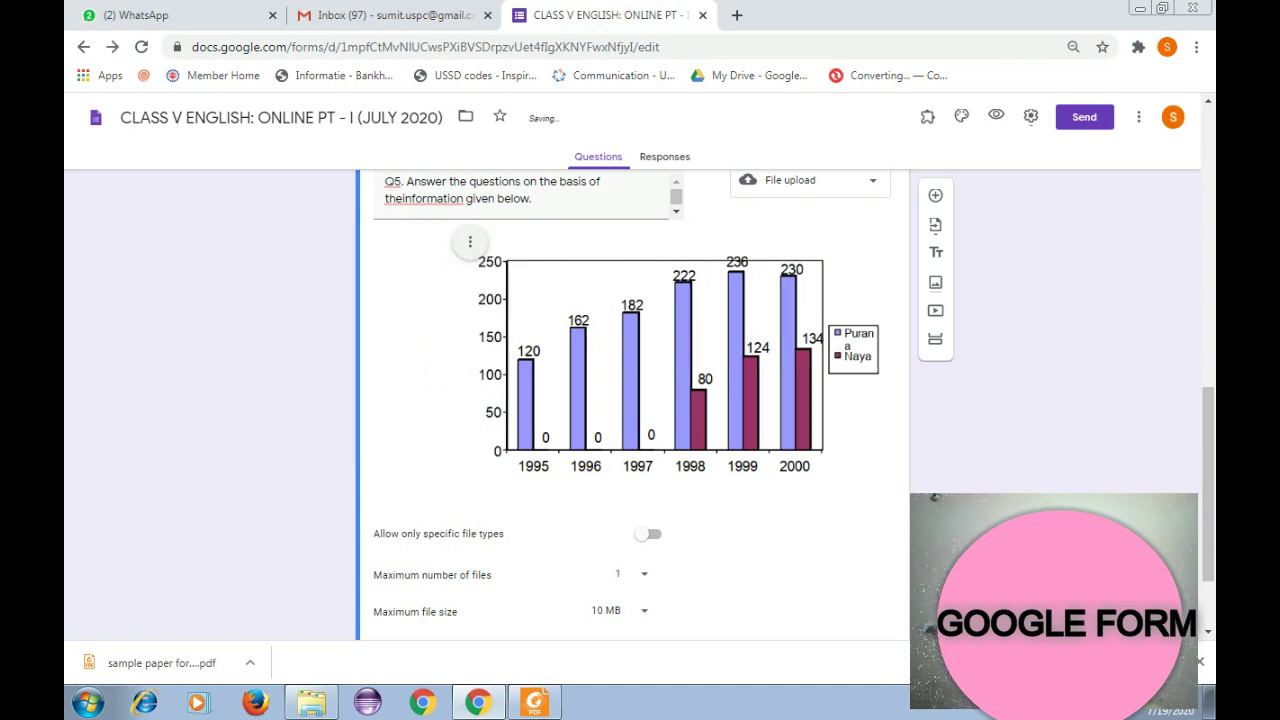
click(470, 241)
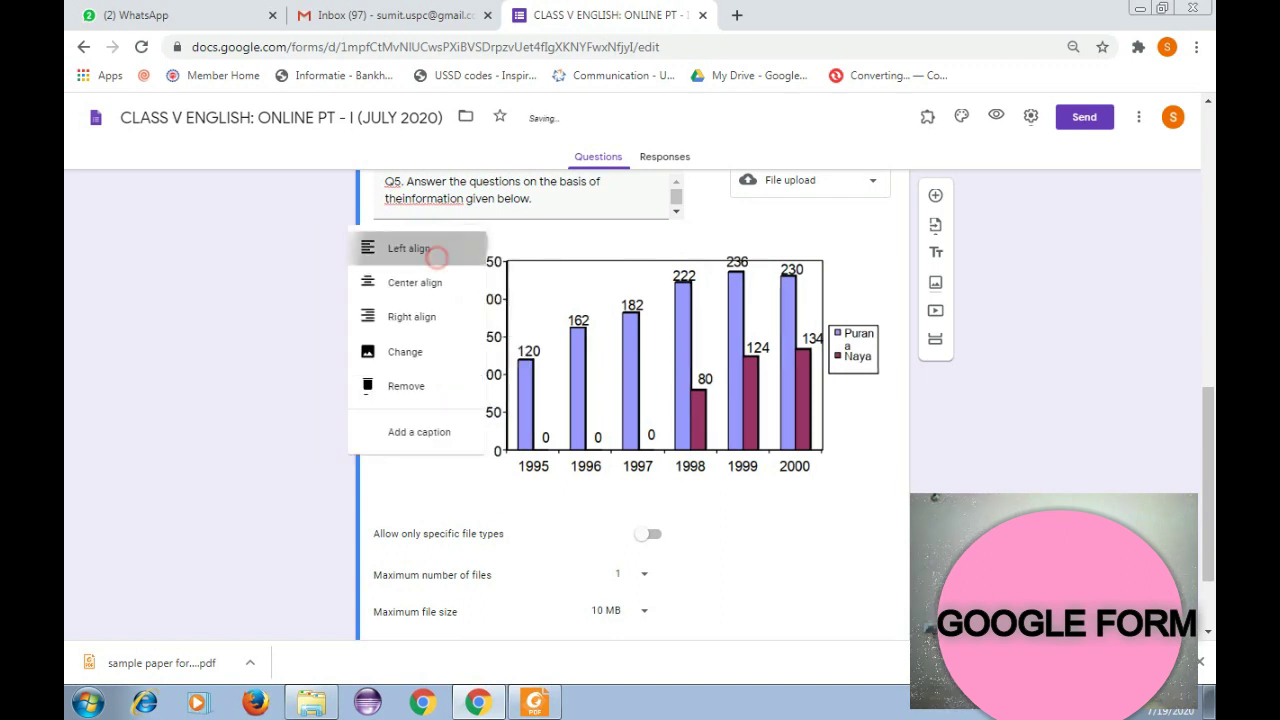
click(410, 248)
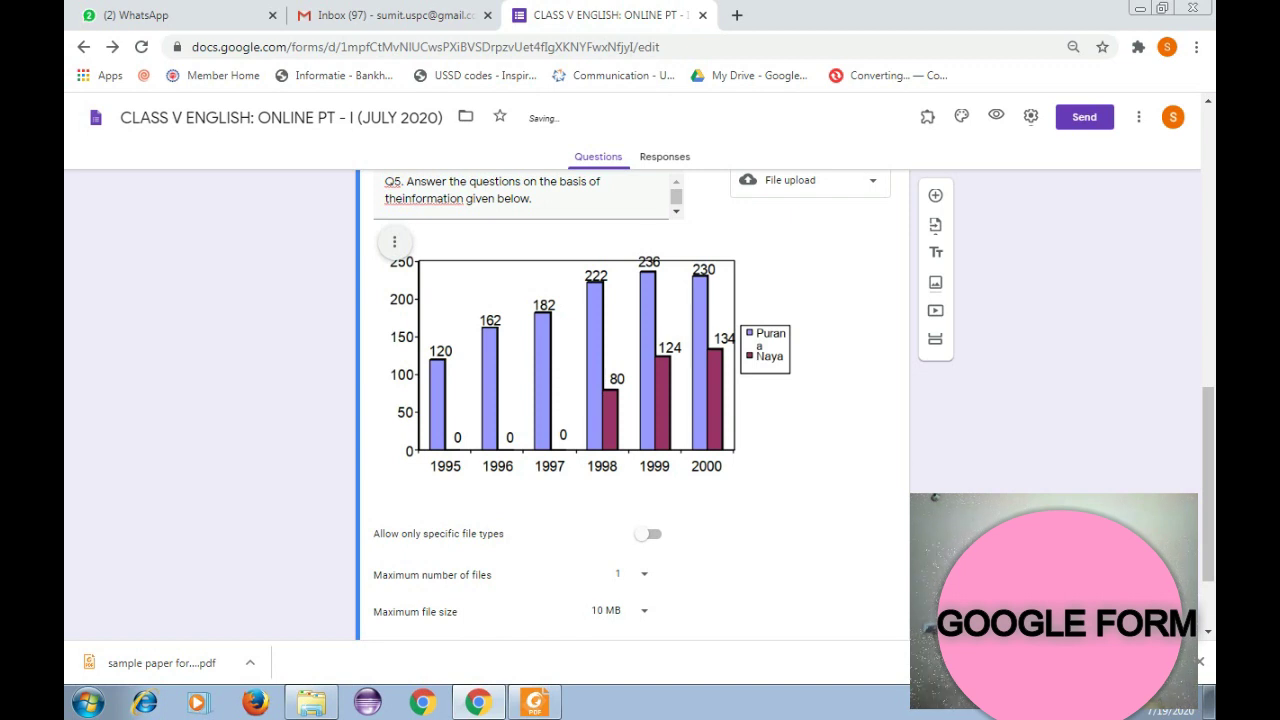
Allow only specific file types for Q5's upload, with PDF and Image as the accepted types.
scroll(630, 400, down, 2)
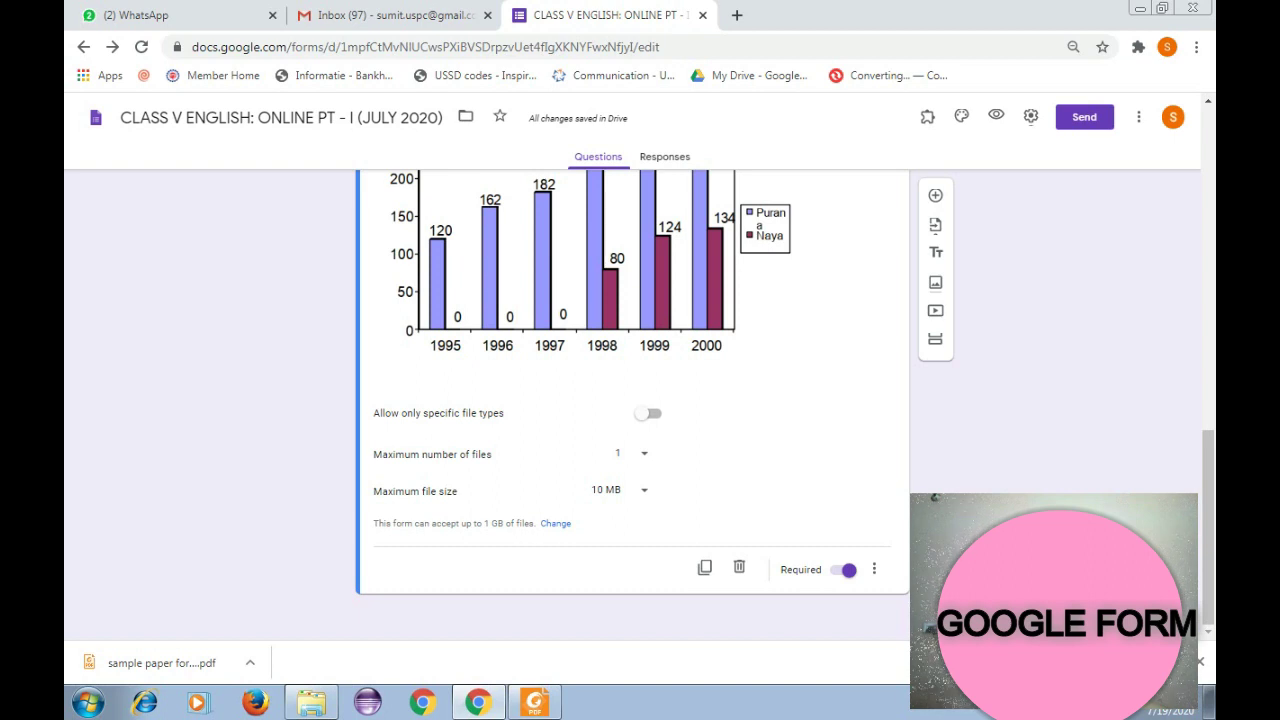
click(648, 413)
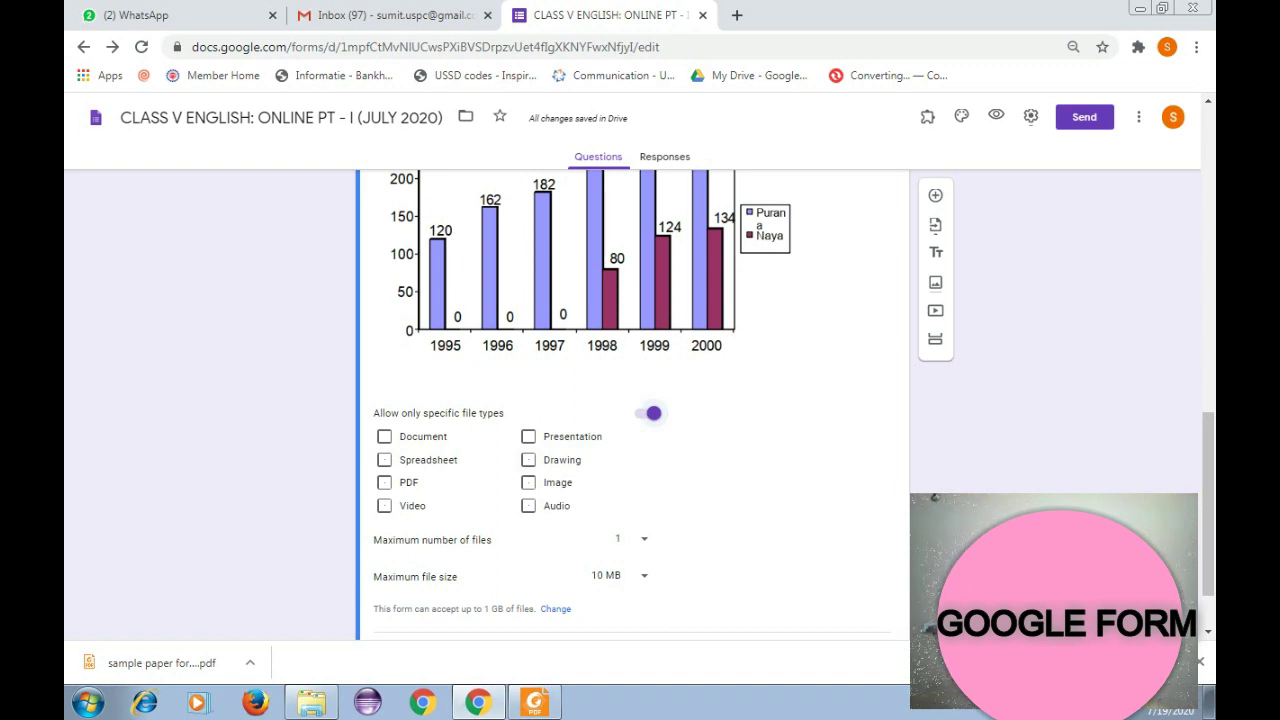
click(384, 505)
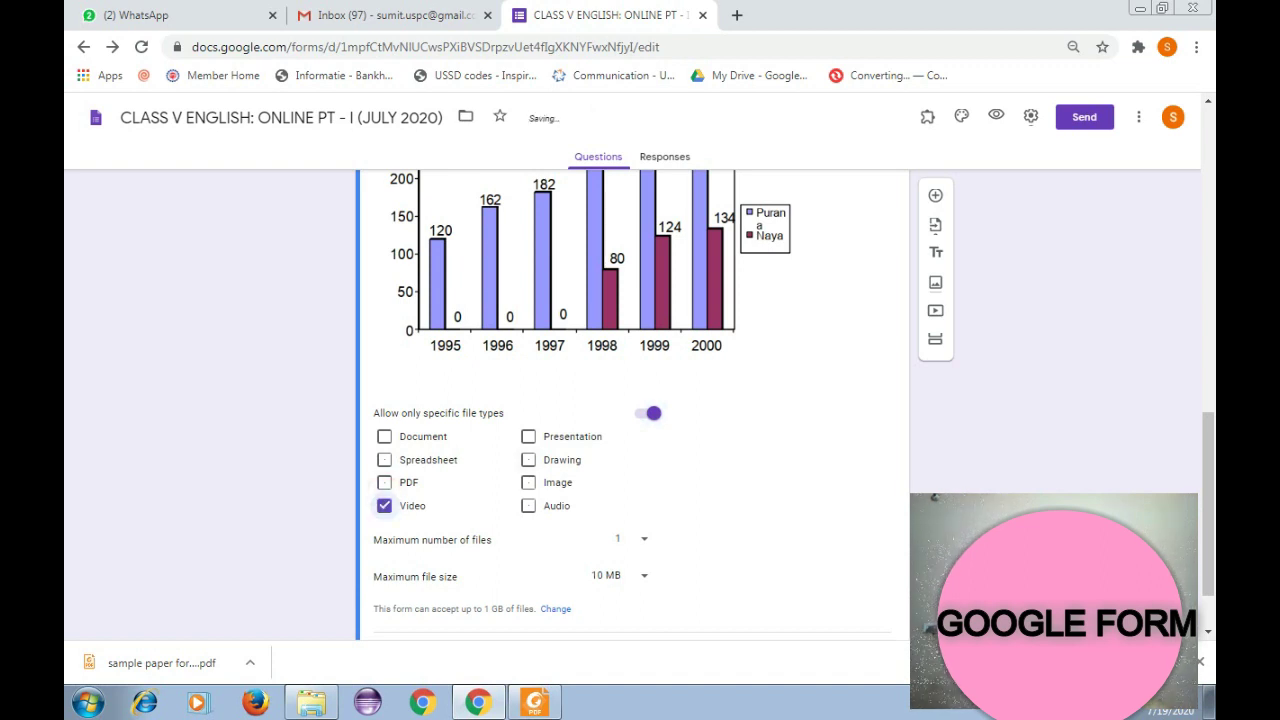
click(384, 505)
click(384, 482)
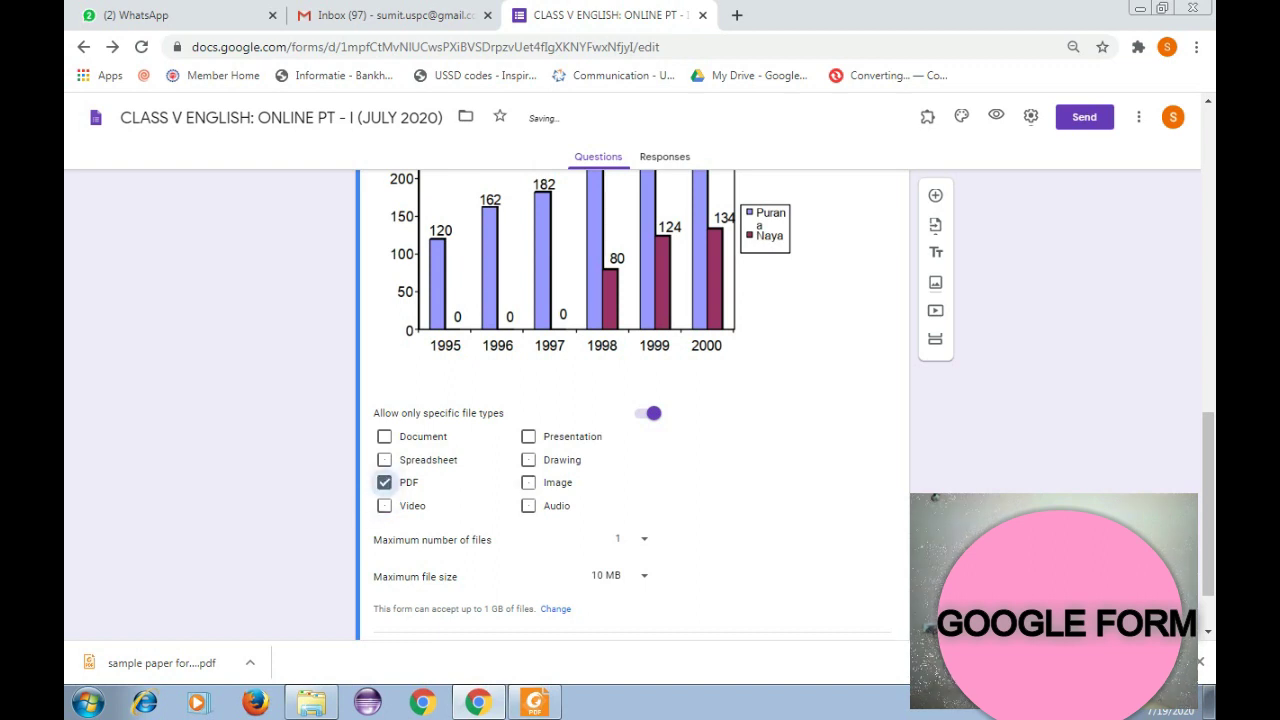
click(528, 482)
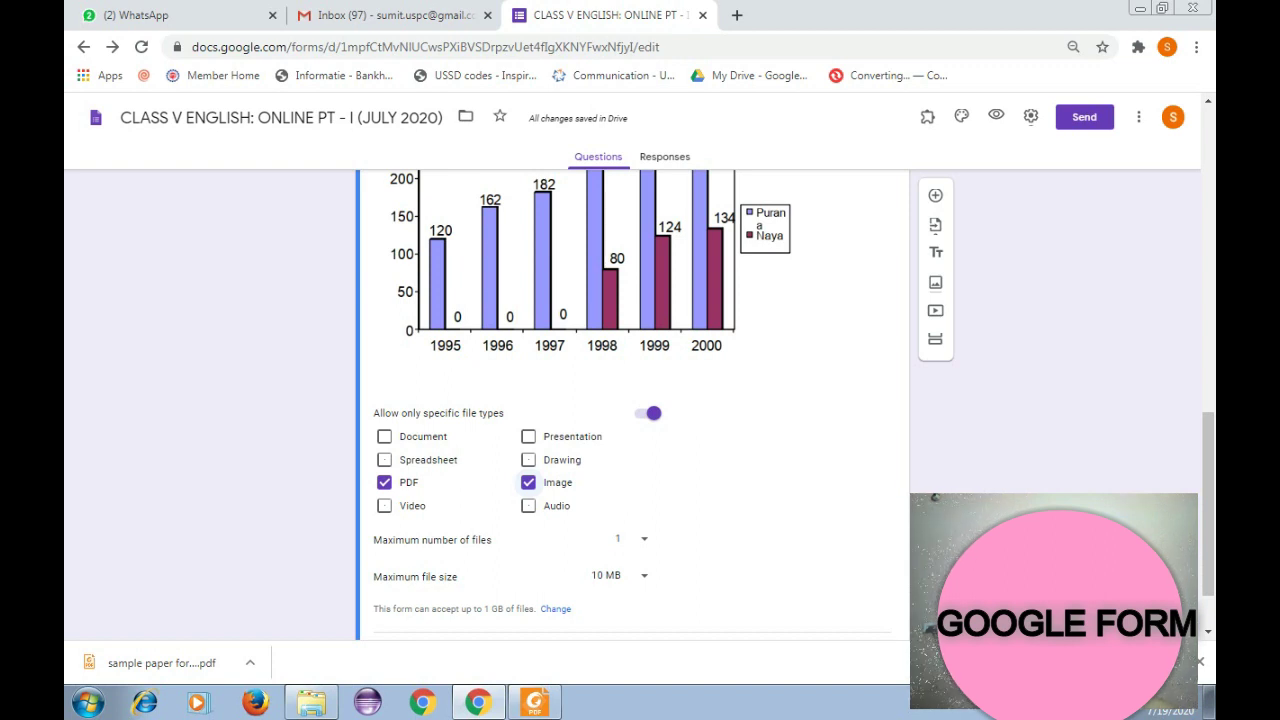
Set Q5's maximum number of files to 5 and keep its maximum file size at 10 MB.
scroll(630, 400, down, 2)
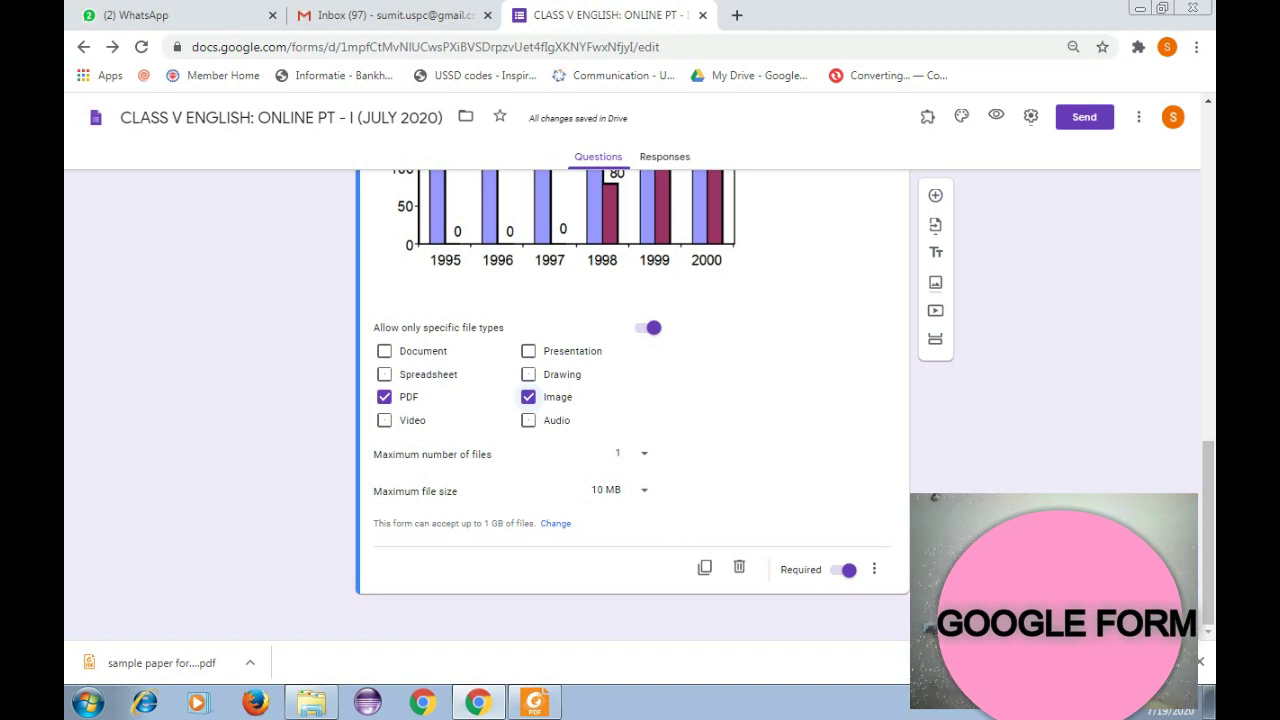
click(640, 453)
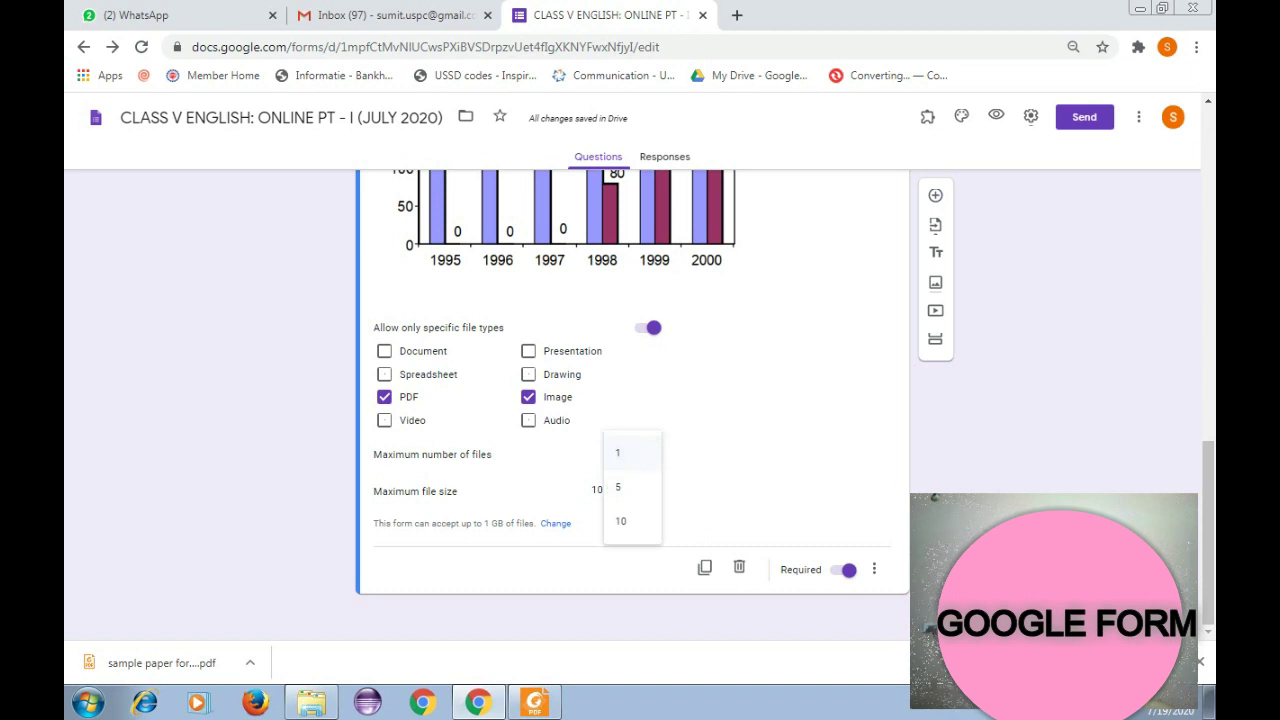
click(625, 452)
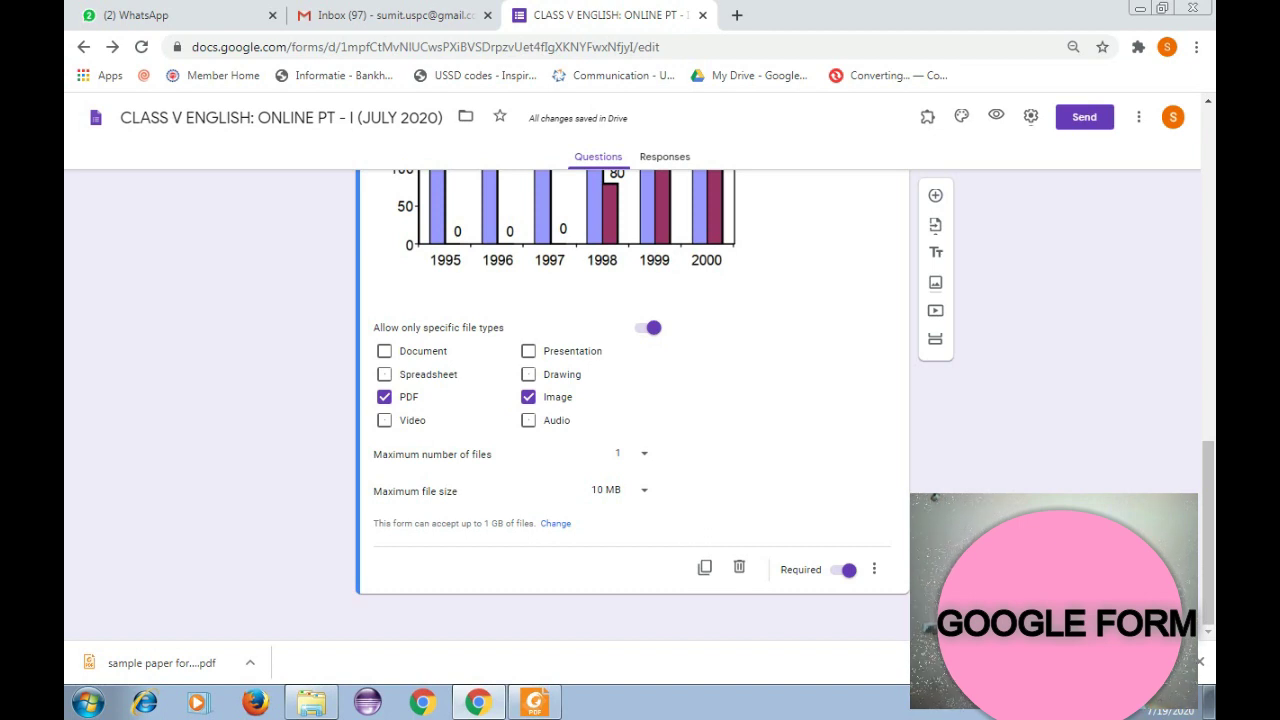
click(644, 453)
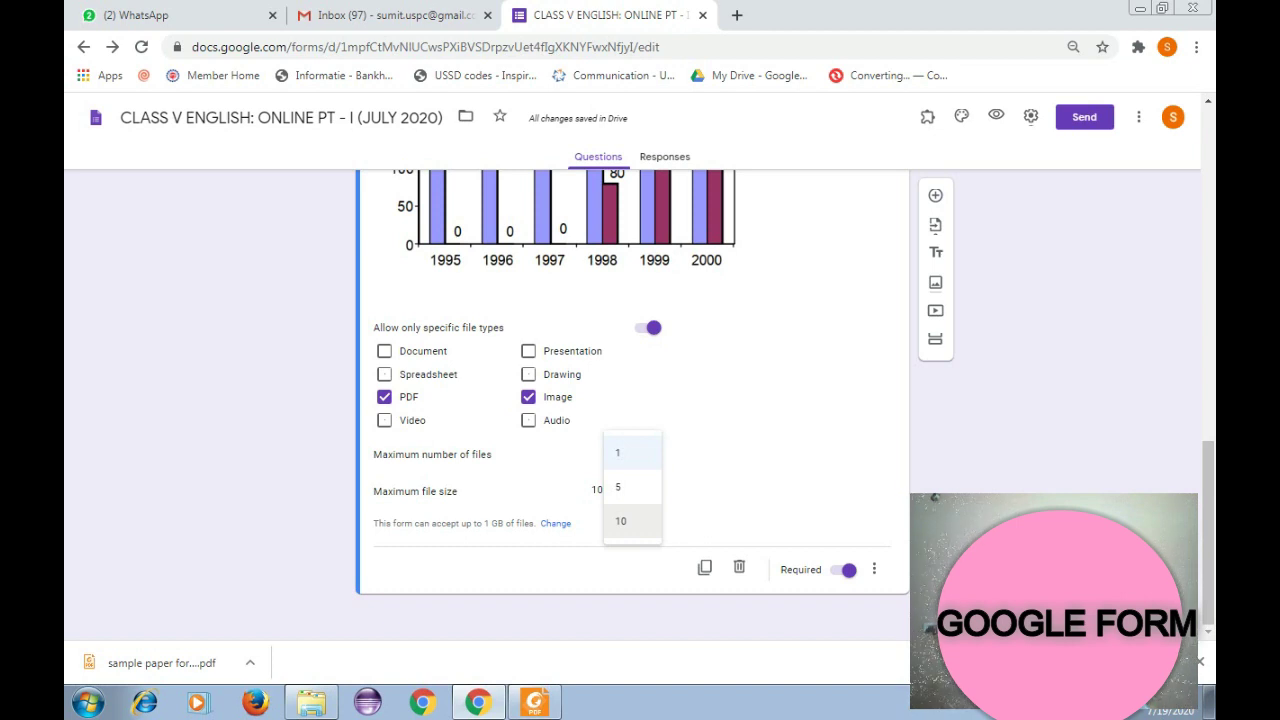
click(631, 489)
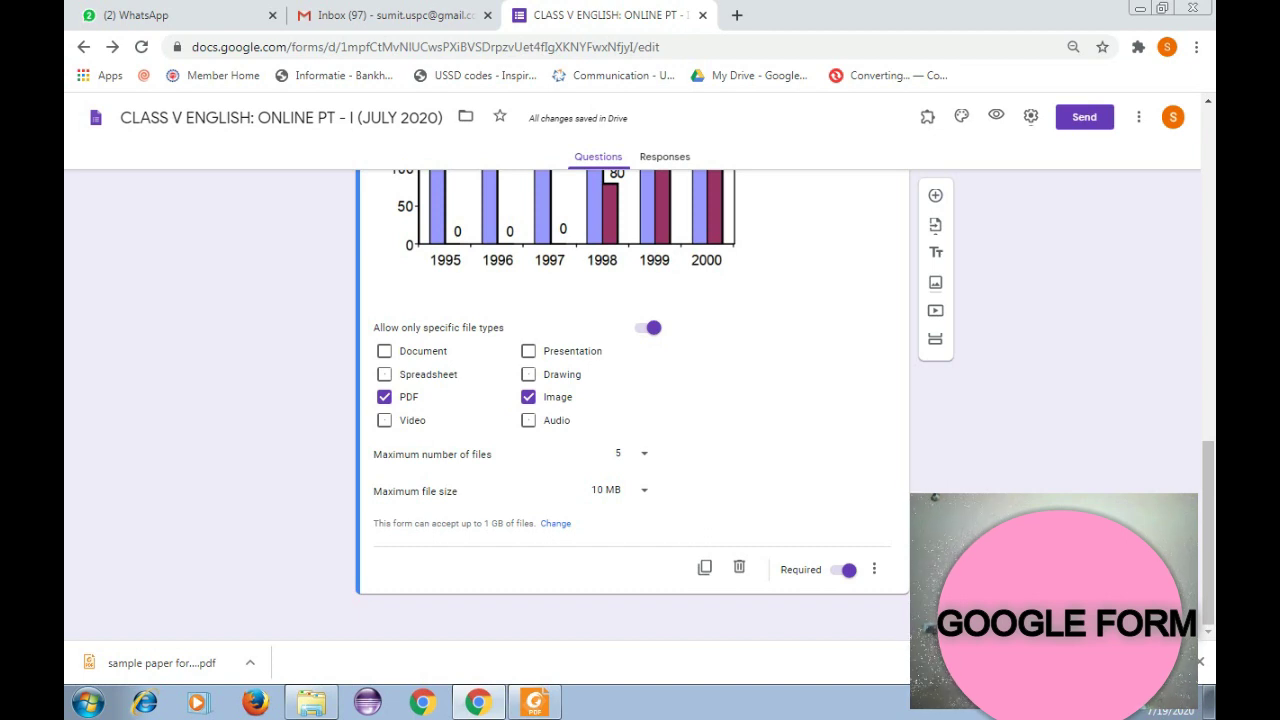
click(644, 489)
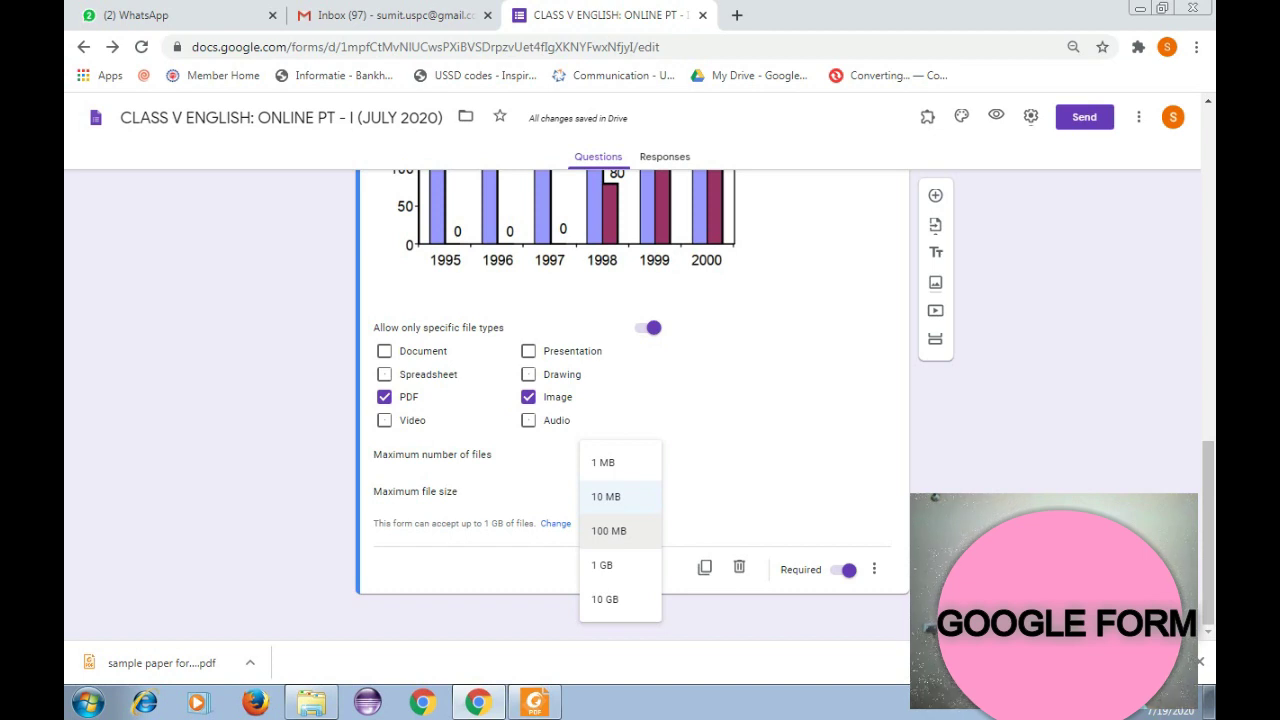
key(Return)
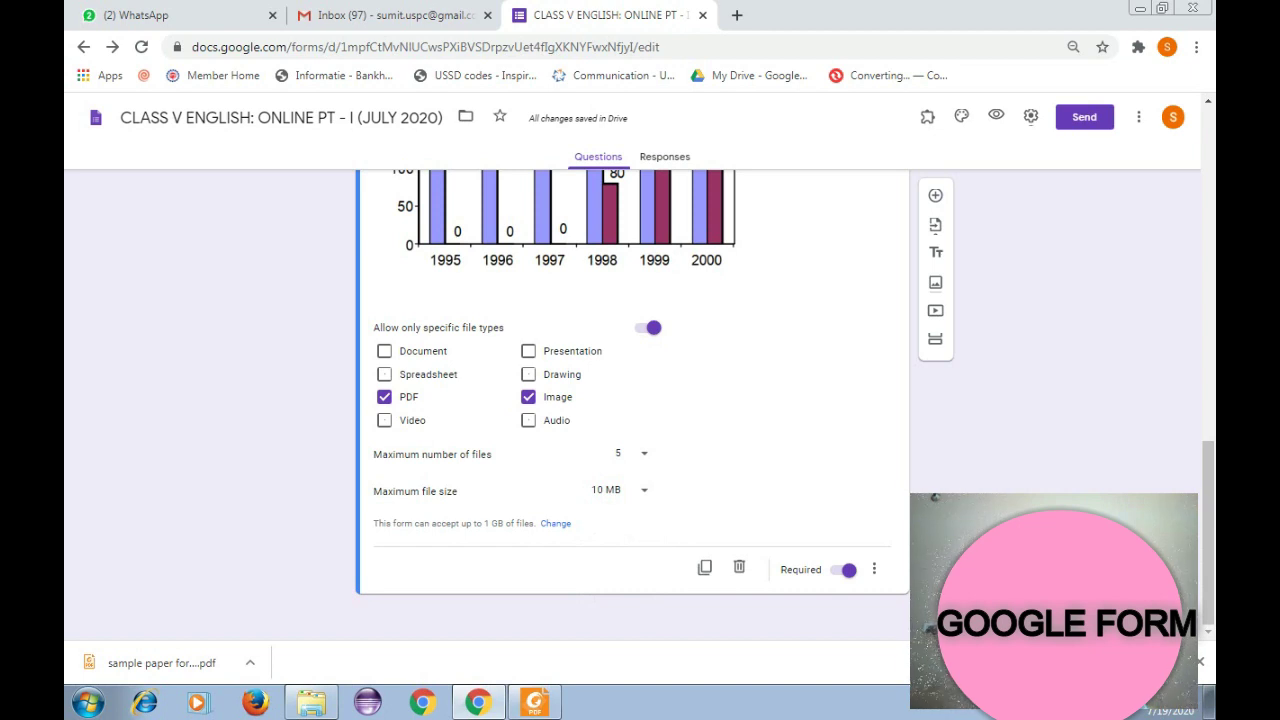
Correct "theinformation" to "the information" in Q5's question text.
scroll(630, 400, up, 3)
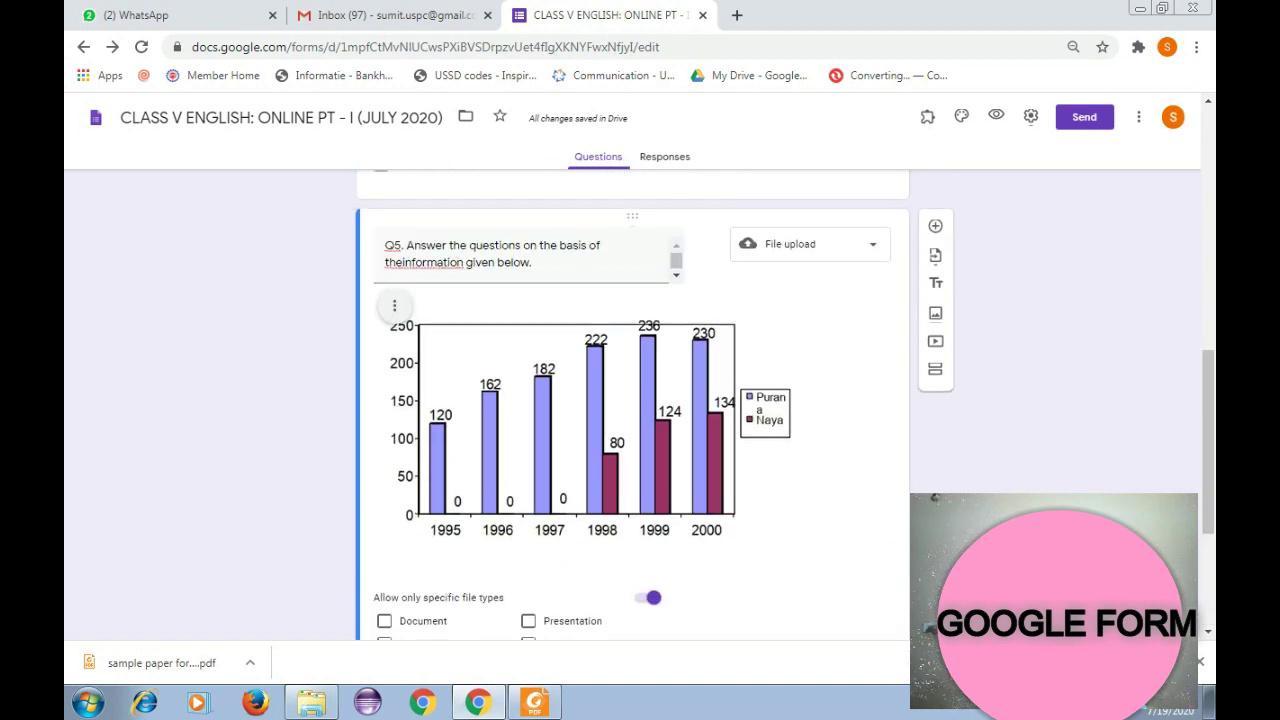
scroll(630, 400, up, 1)
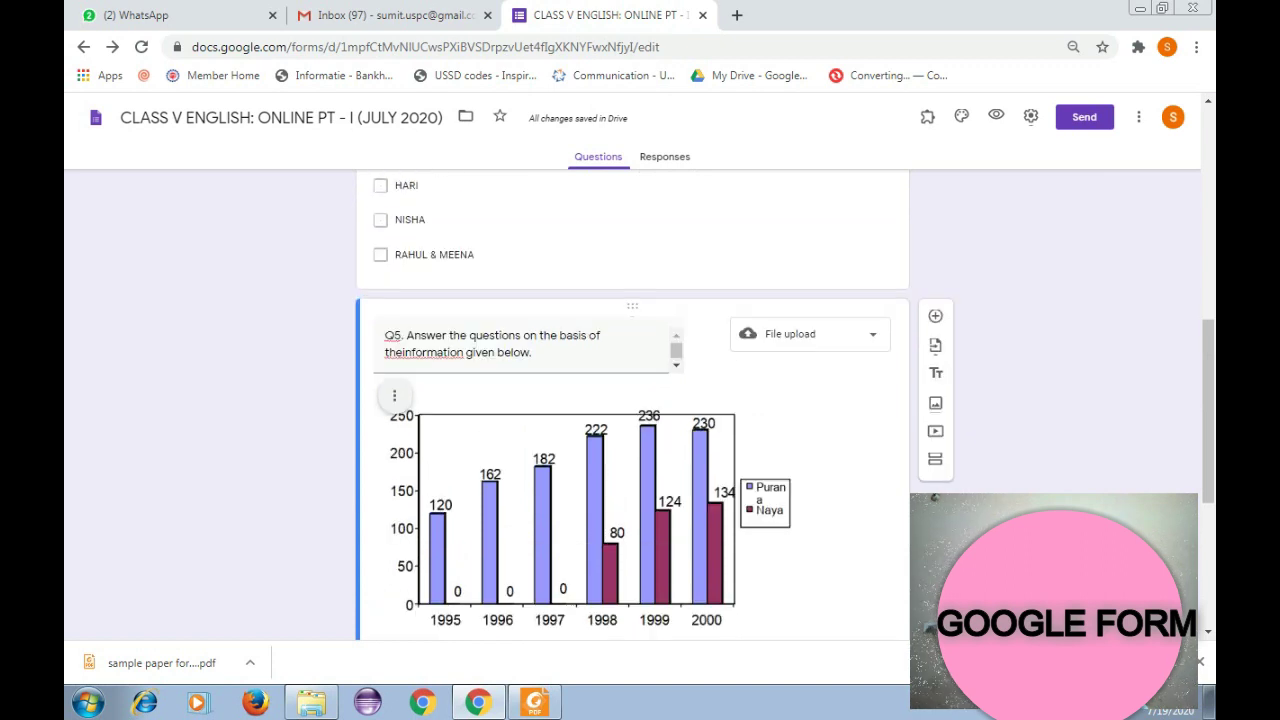
click(866, 270)
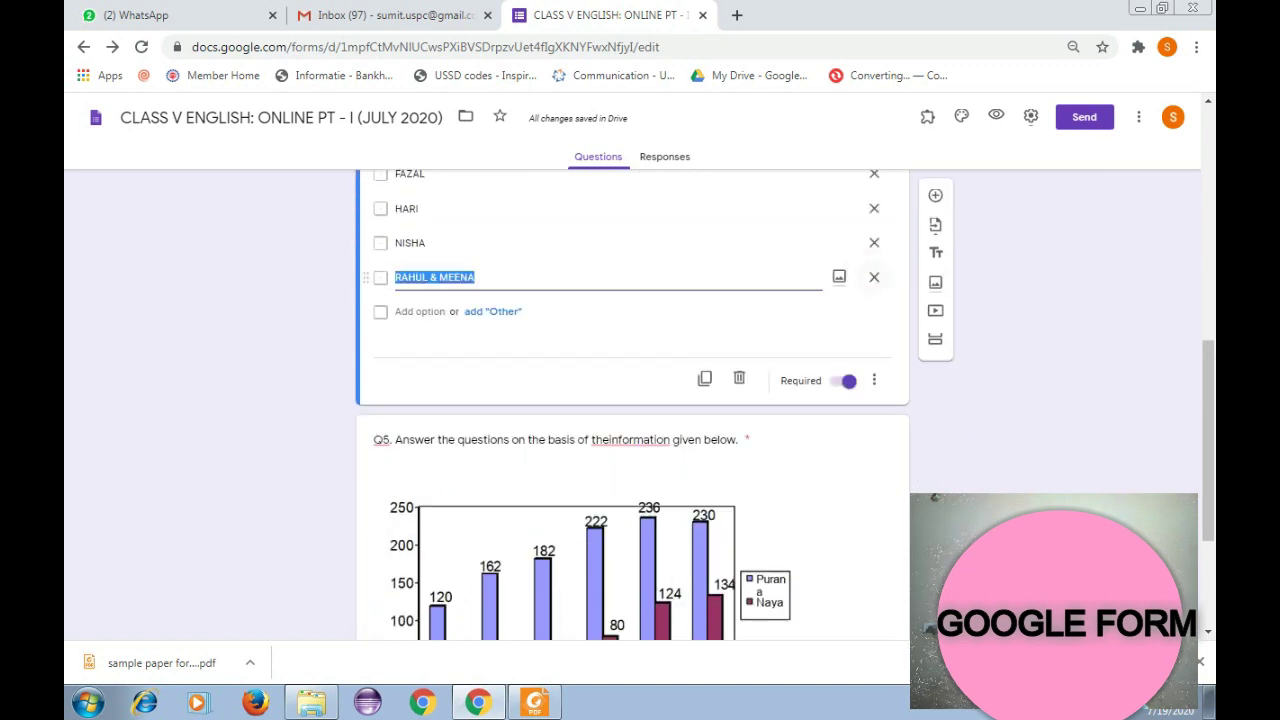
scroll(866, 270, down, 3)
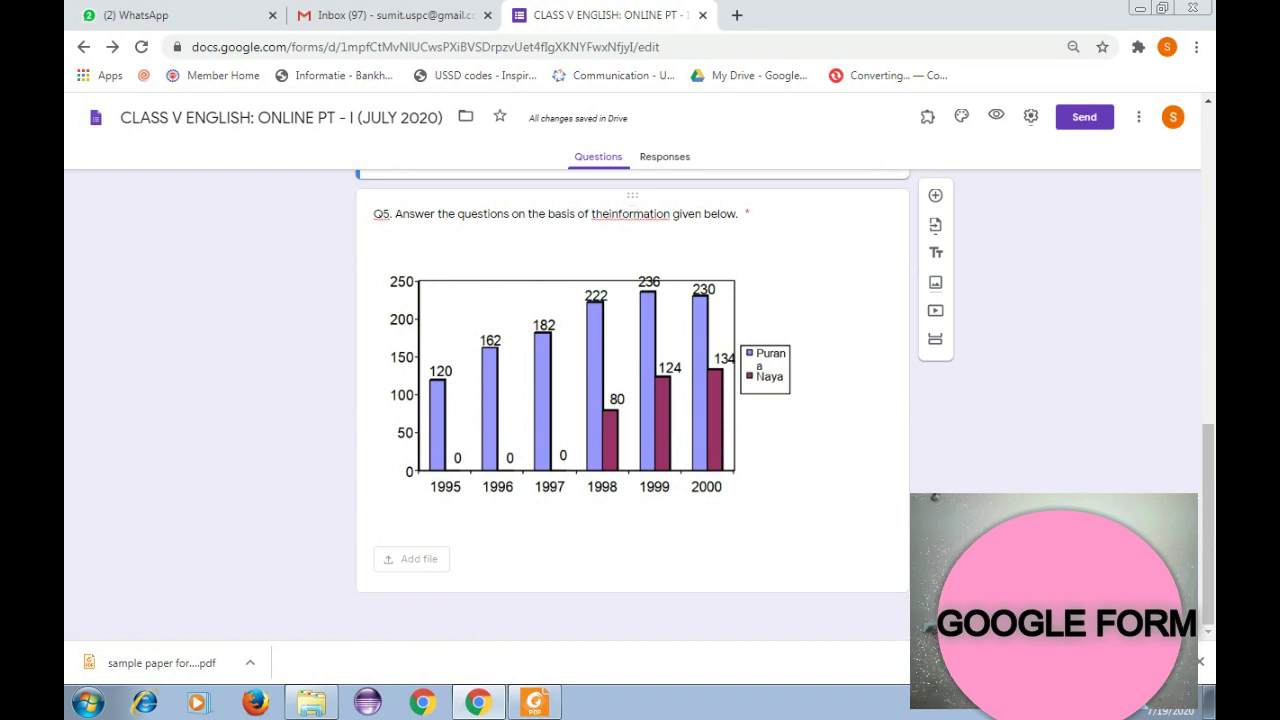
click(611, 217)
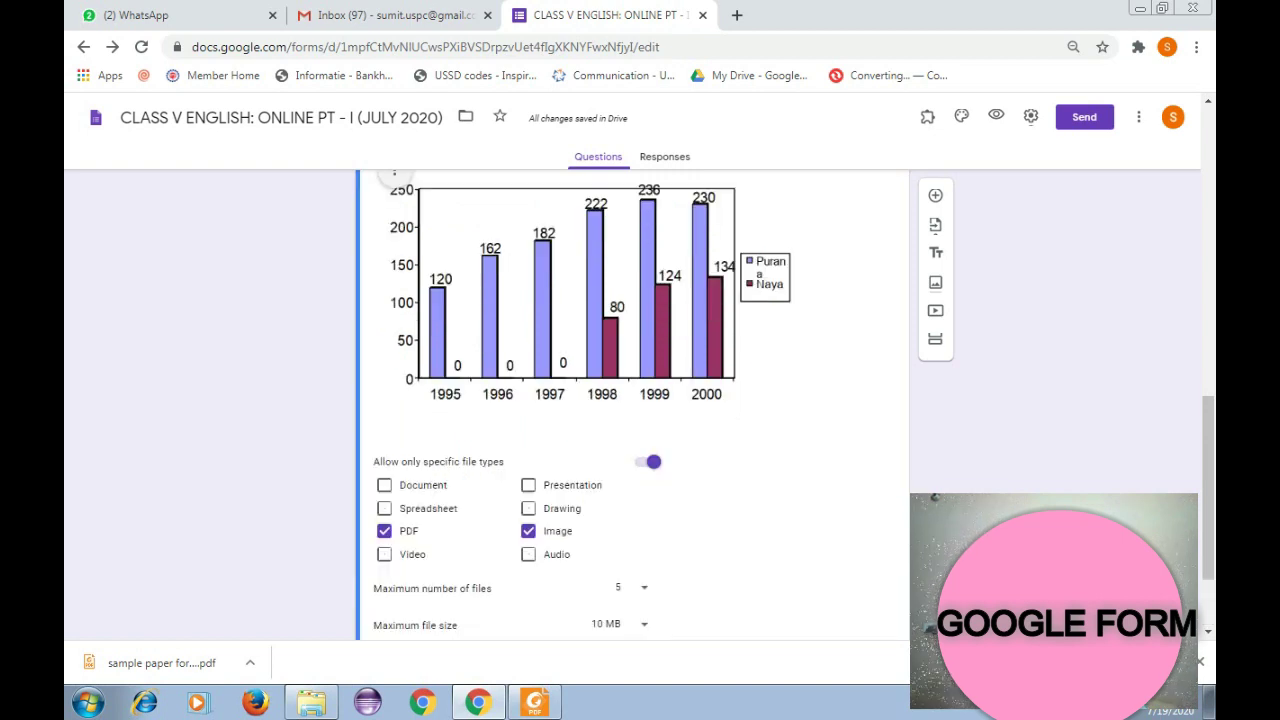
scroll(558, 222, up, 1)
click(554, 222)
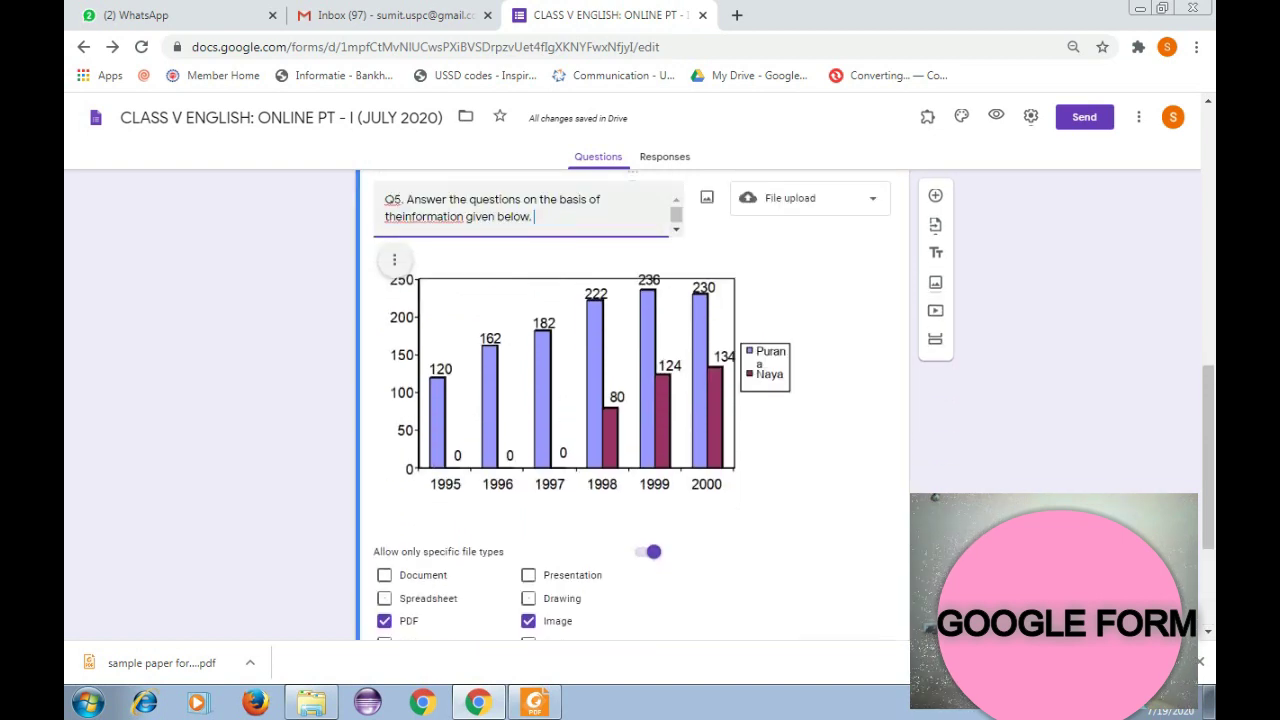
click(402, 217)
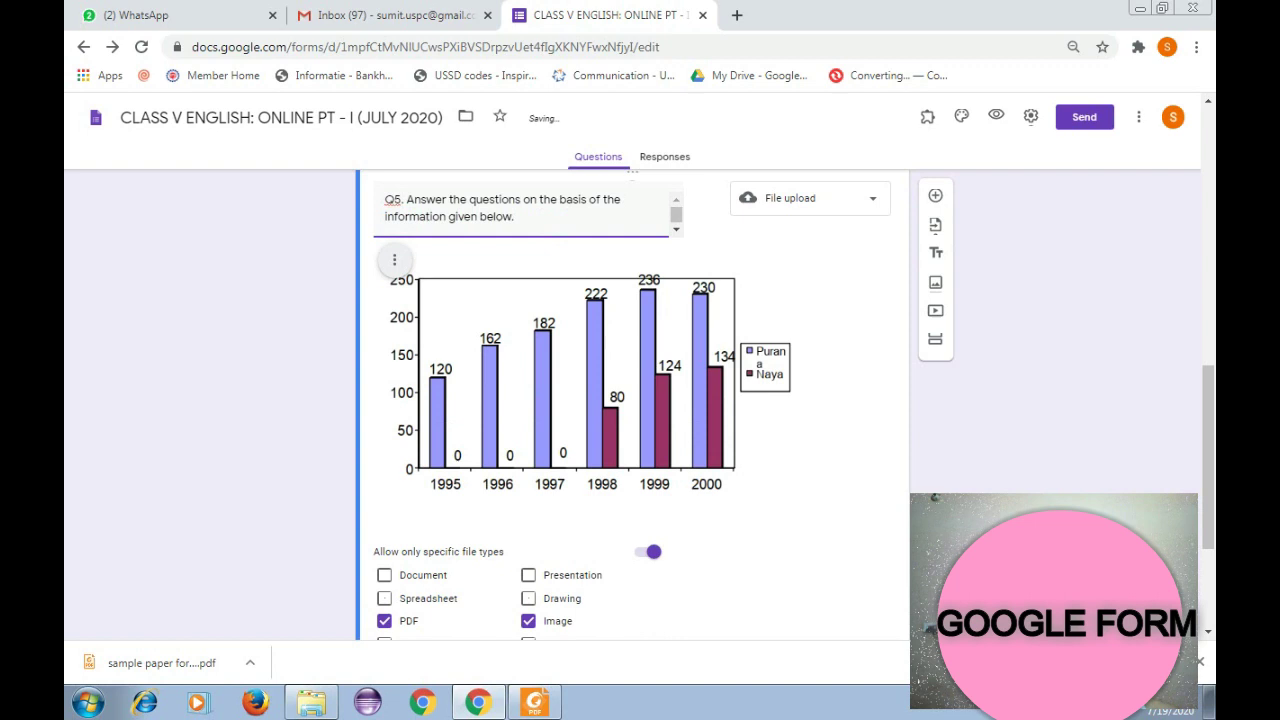
click(337, 235)
click(534, 269)
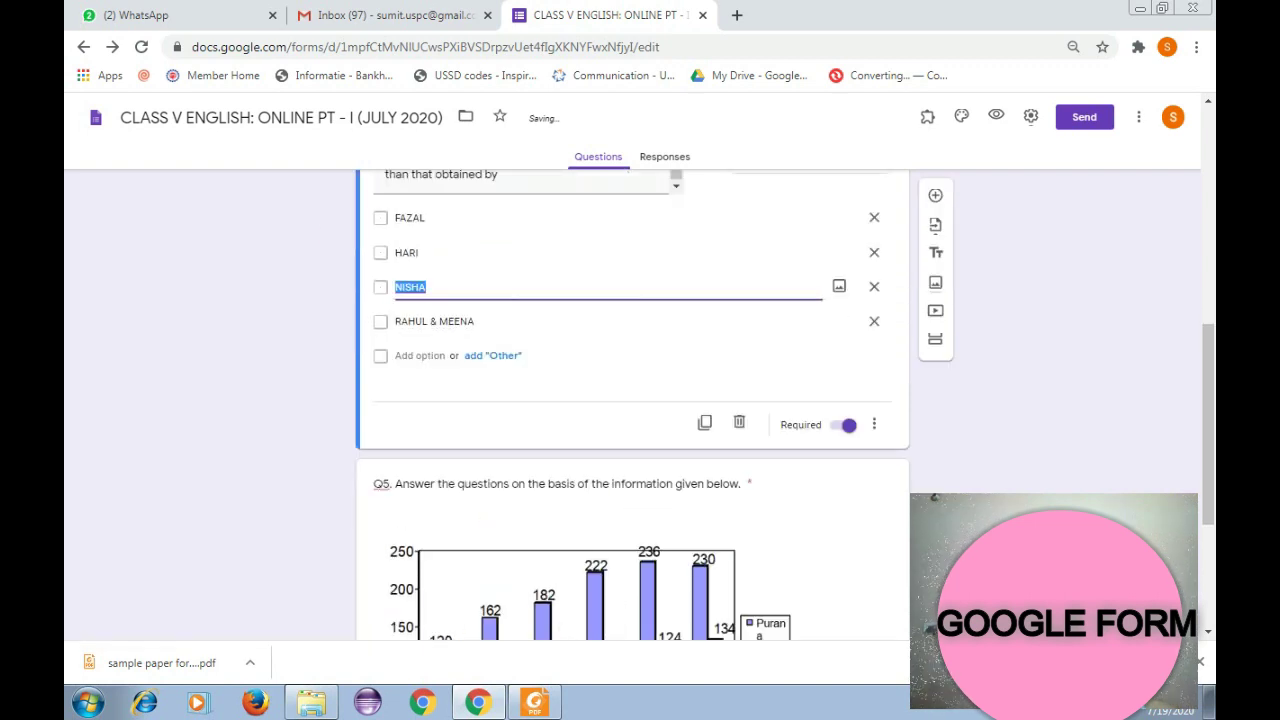
Examine how Q5 reads with its question text, bar graph and file upload field.
scroll(632, 408, down, 2)
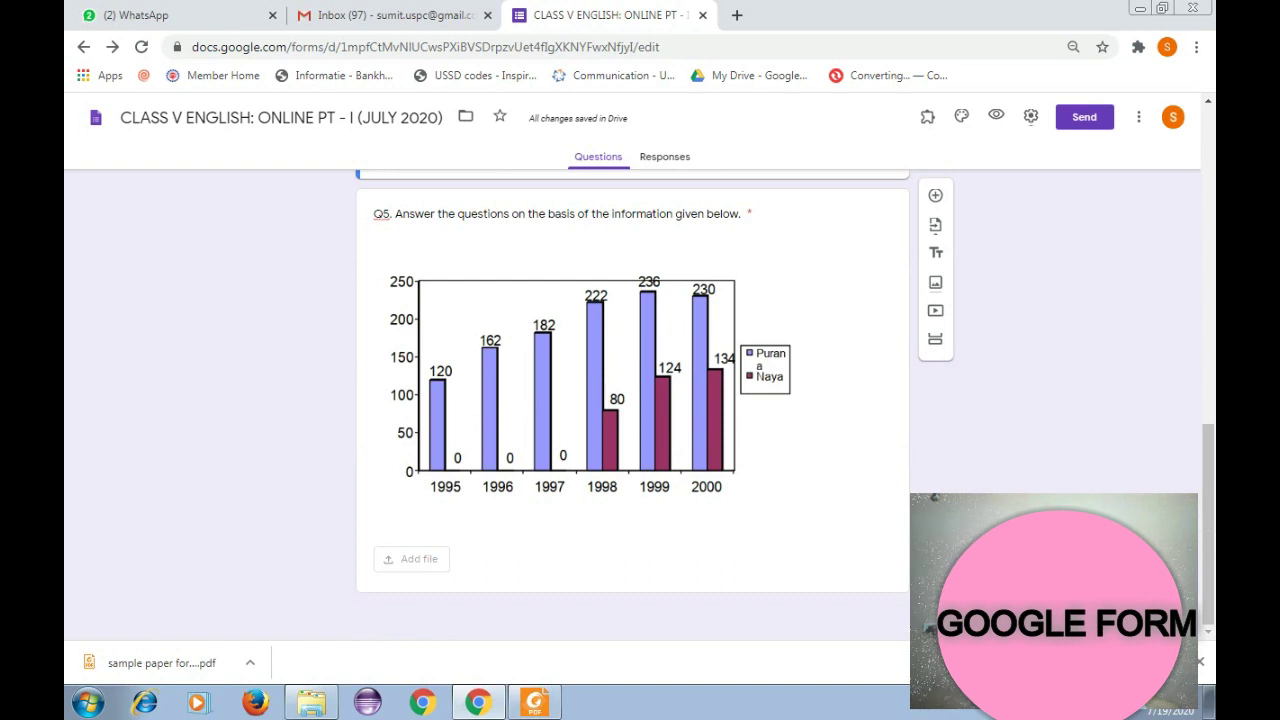
scroll(747, 357, up, 3)
click(747, 357)
scroll(240, 392, down, 2)
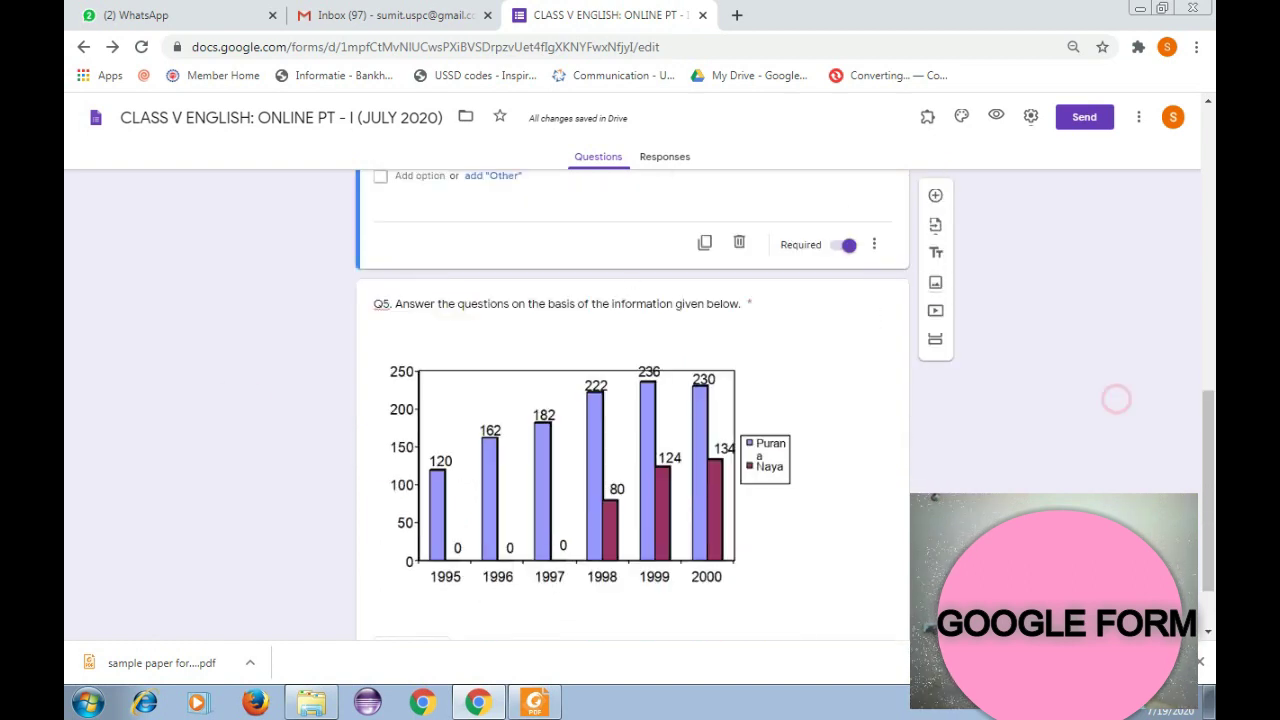
click(225, 391)
scroll(632, 405, down, 1)
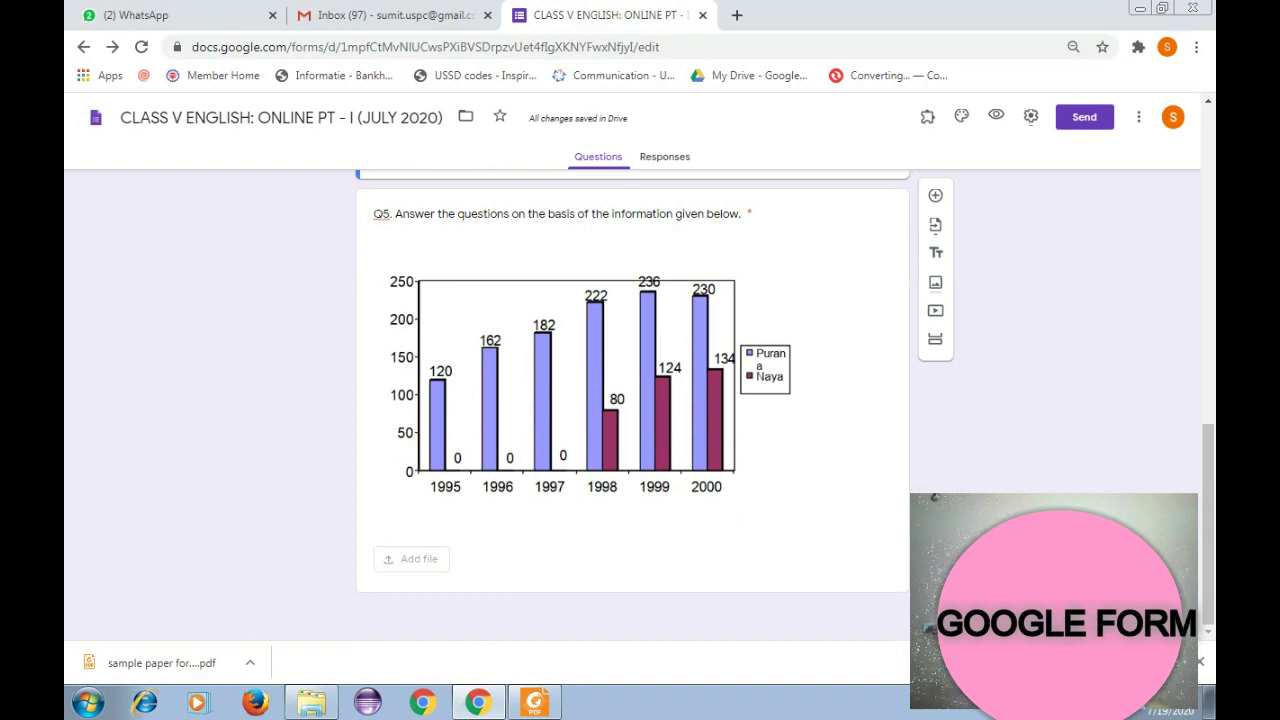
scroll(490, 307, up, 2)
scroll(632, 405, down, 2)
Append the sample sub-questions "a) THIS b) THIS...." to the end of Q5's question text.
click(548, 214)
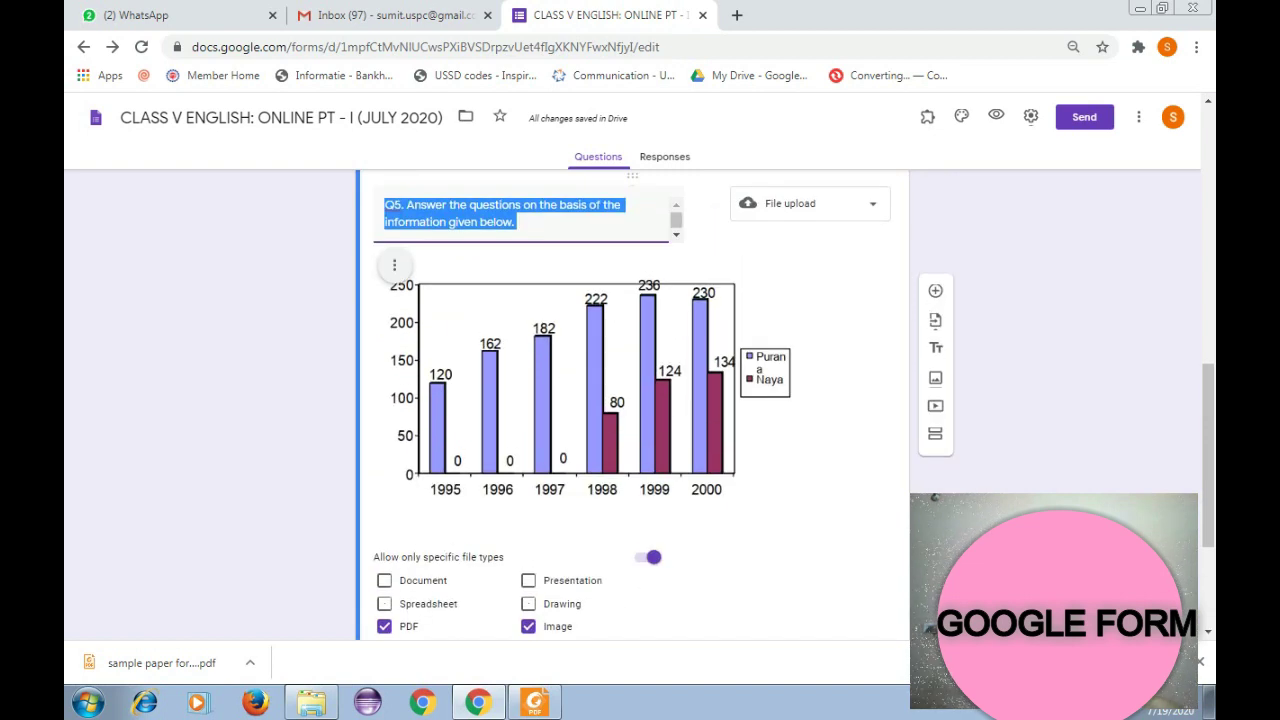
click(518, 400)
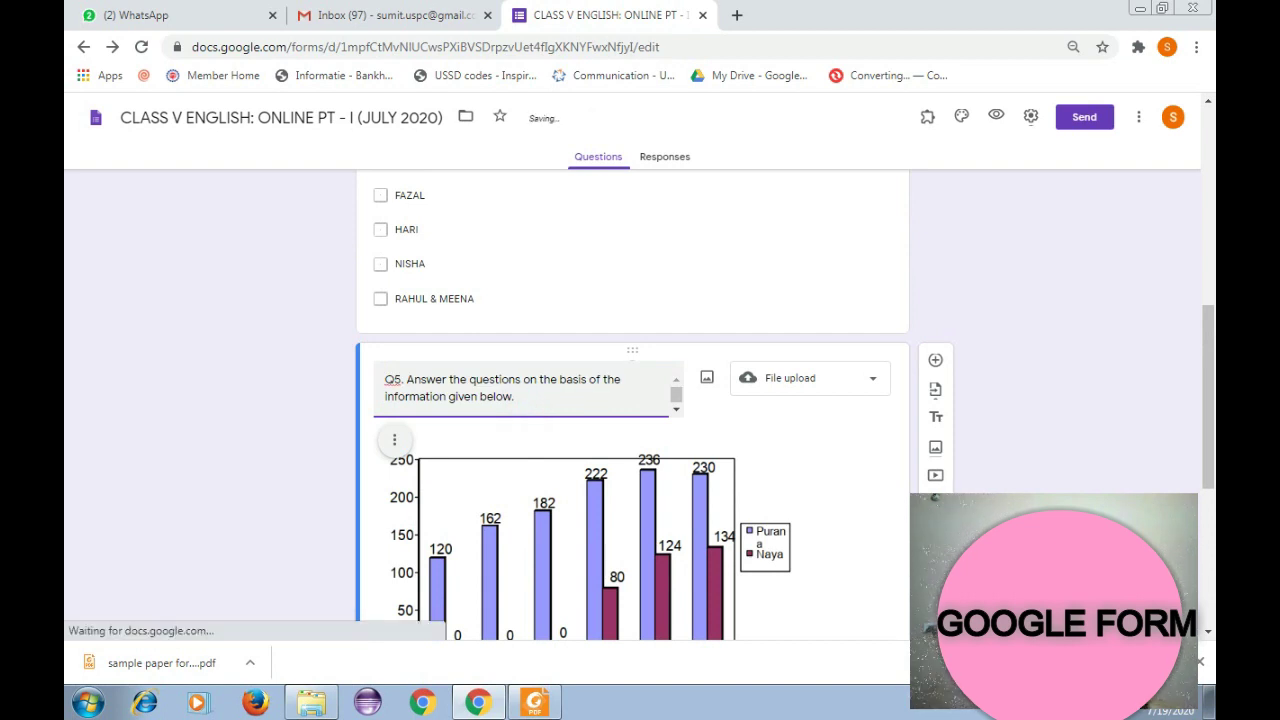
text(a)
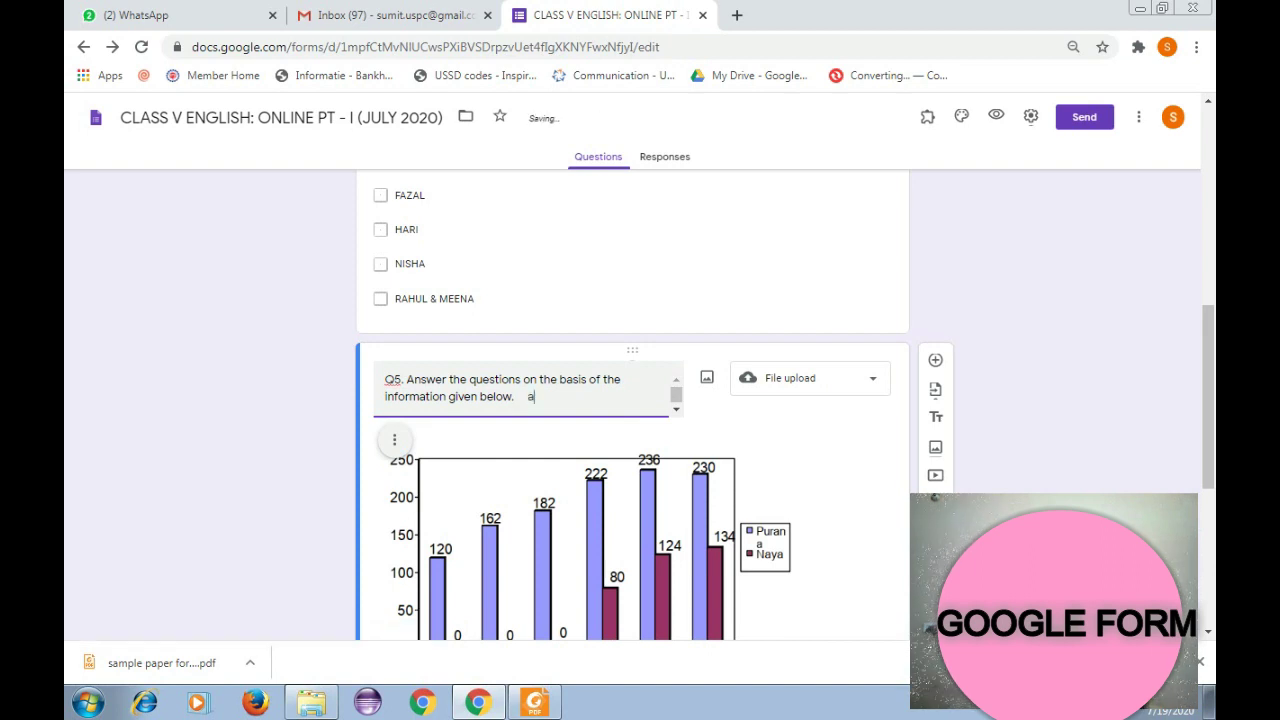
text() THIS     b)  THIS....)
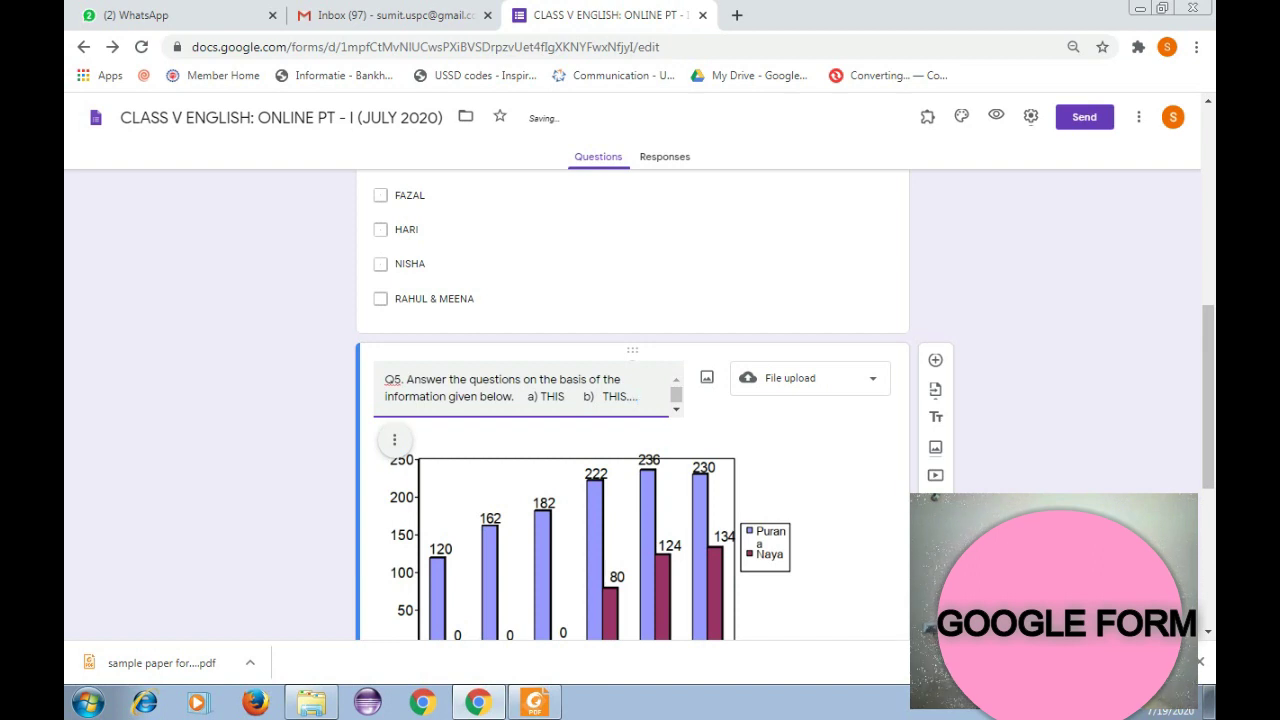
click(533, 317)
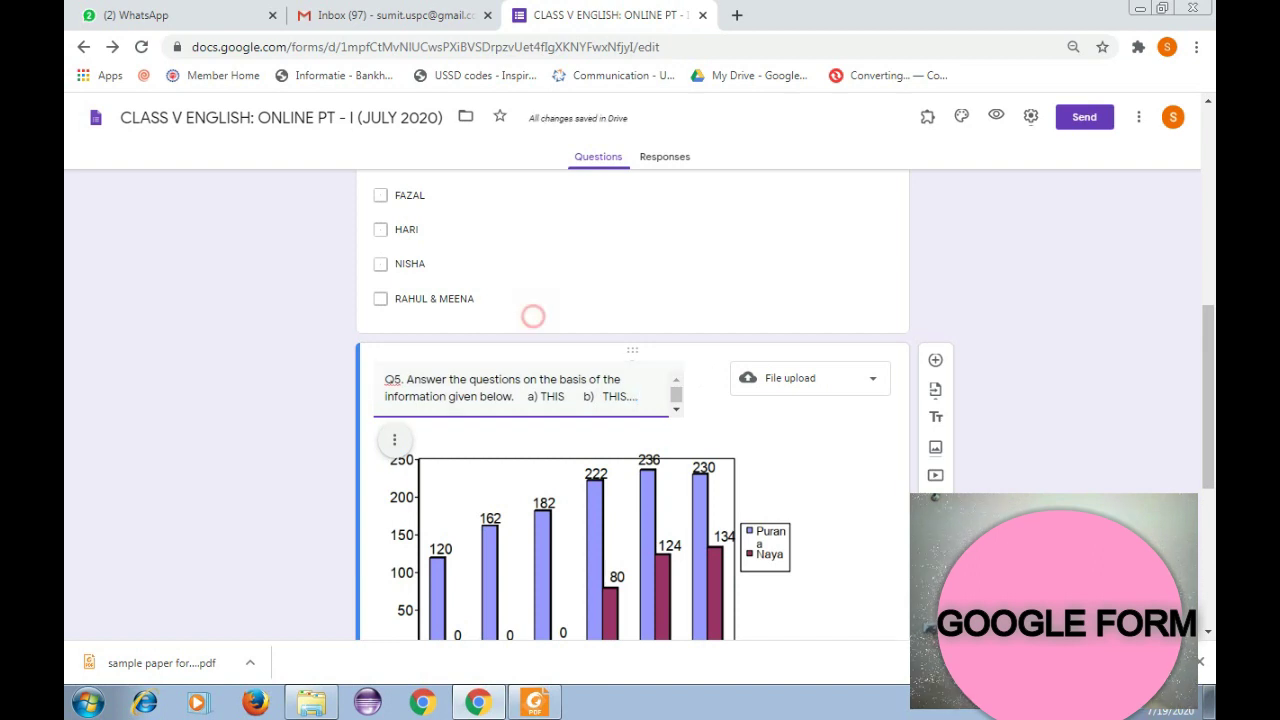
scroll(632, 400, down, 1)
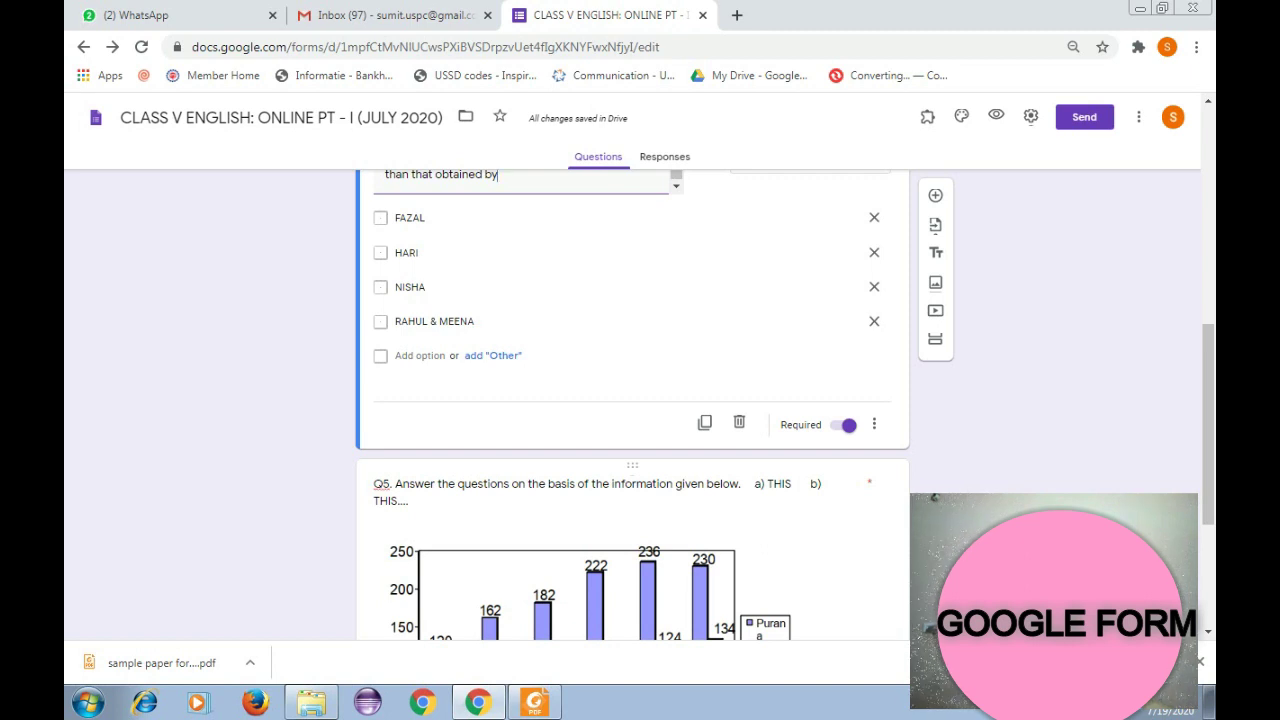
scroll(632, 400, down, 2)
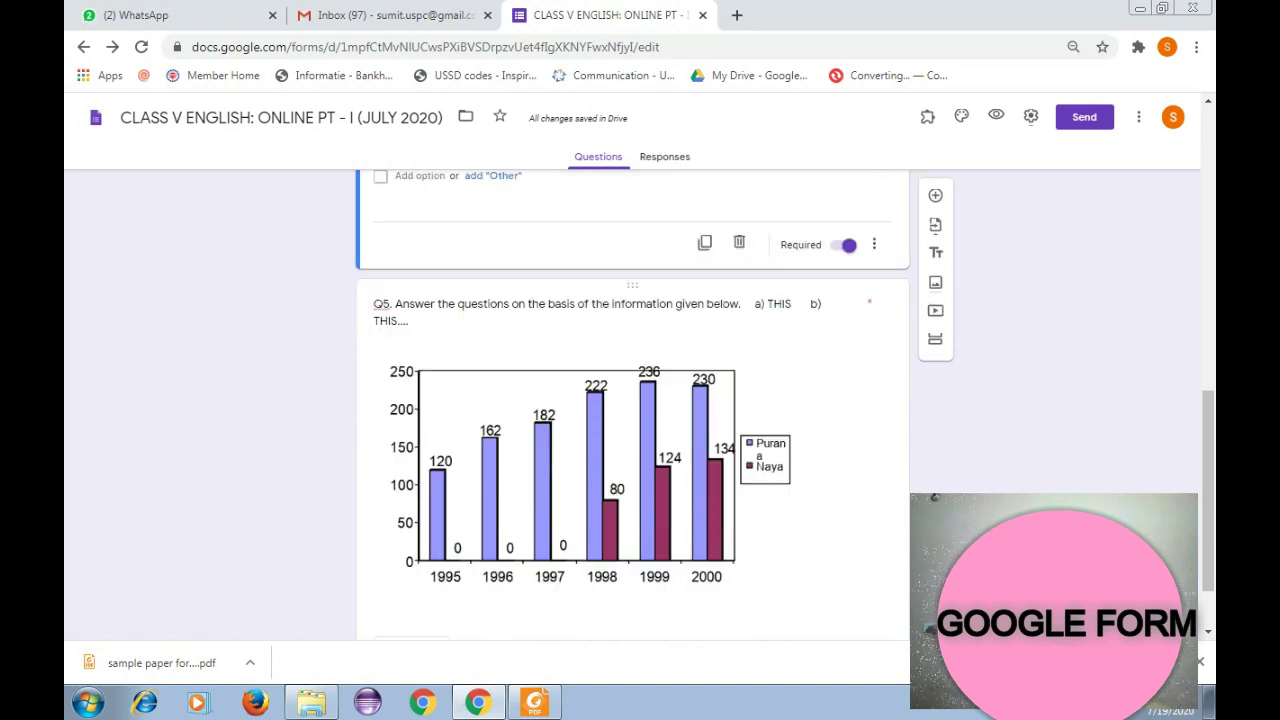
Clear the spell-check flag on "Q5" in the bar graph question's text.
click(307, 423)
right_click(380, 305)
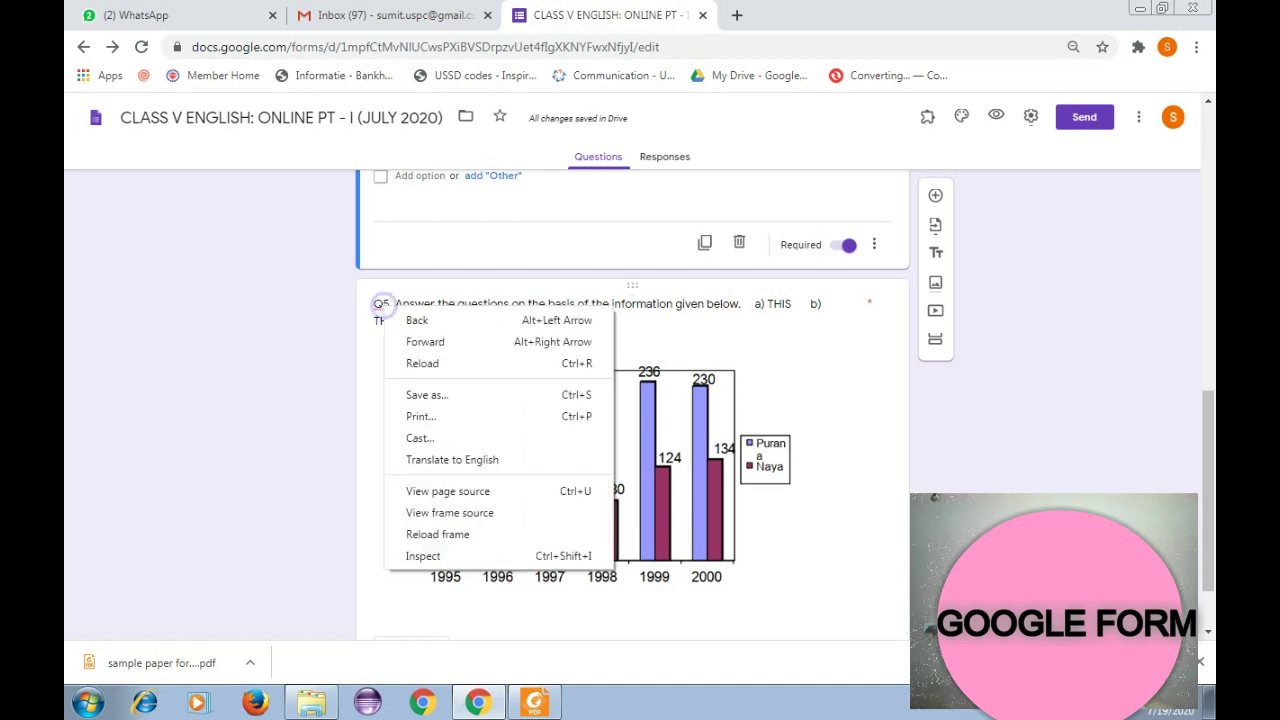
click(286, 371)
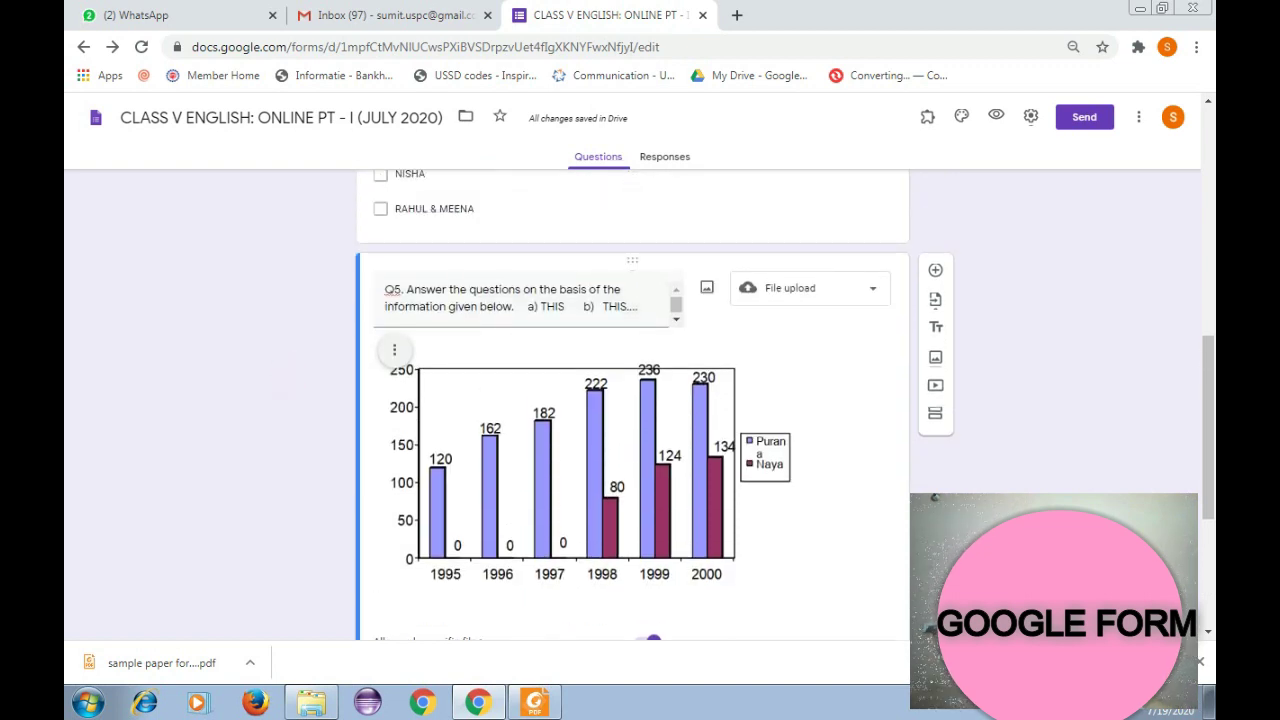
right_click(391, 289)
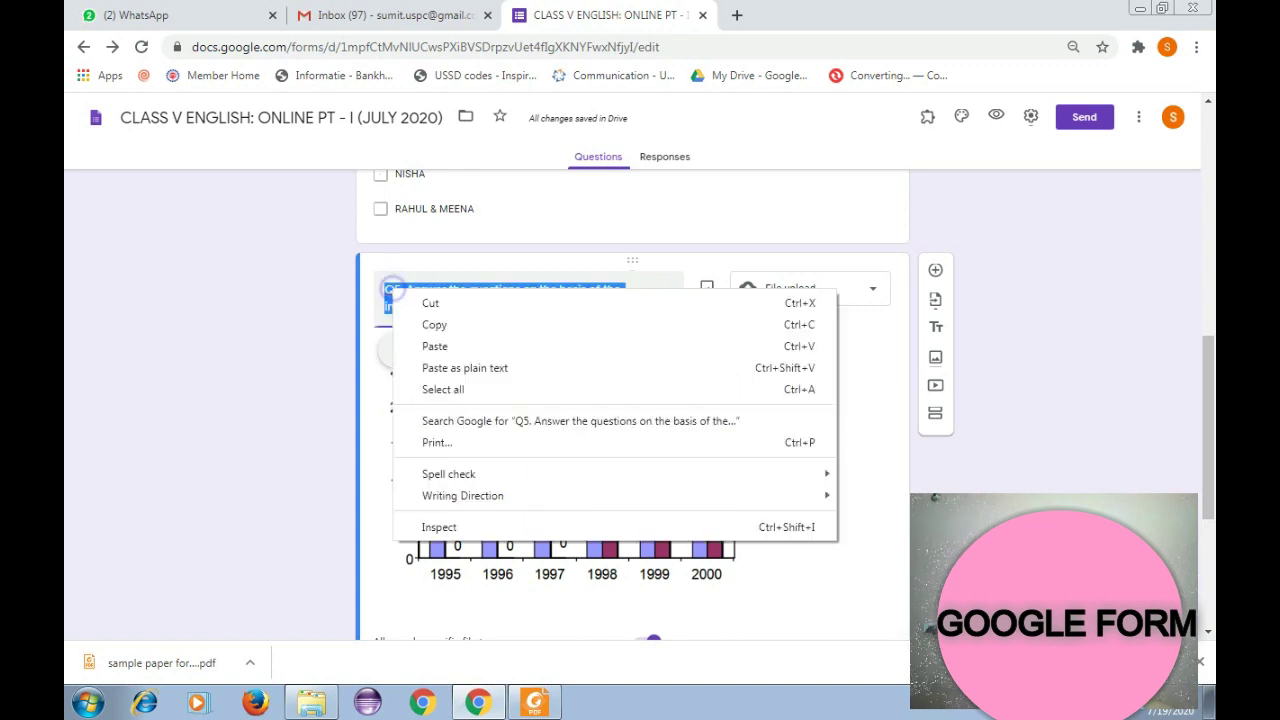
click(391, 289)
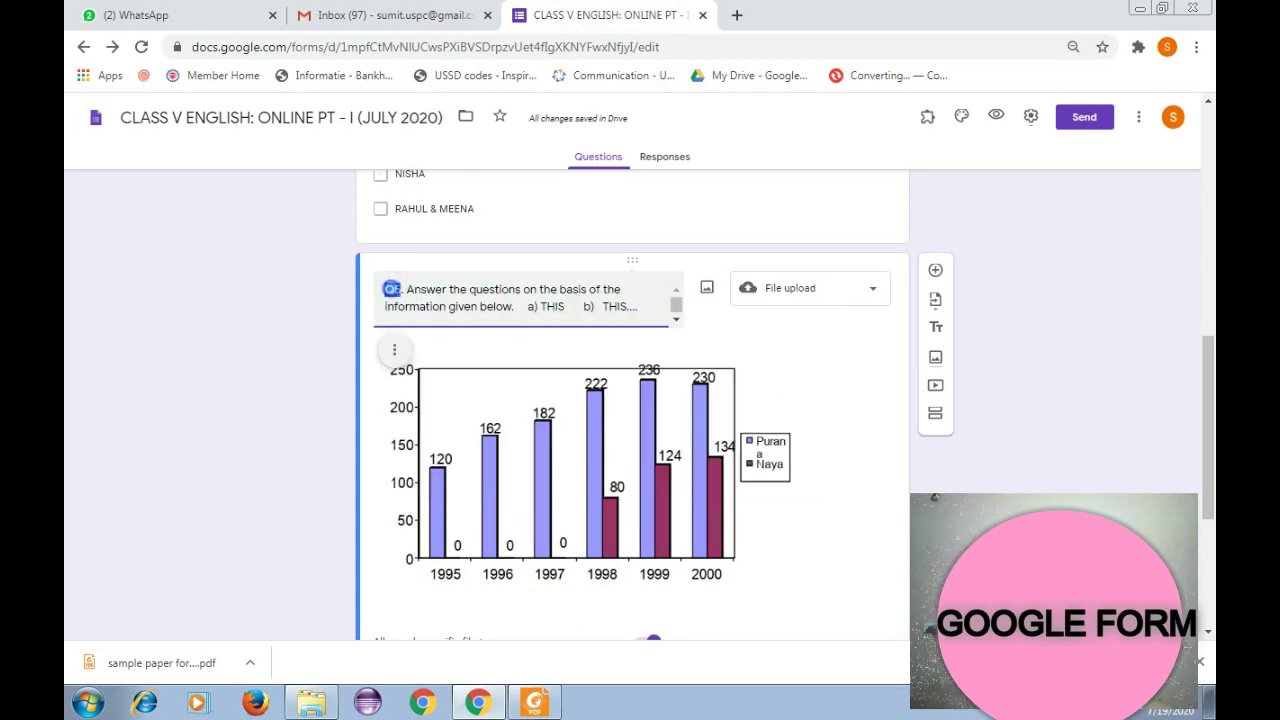
right_click(391, 289)
click(441, 374)
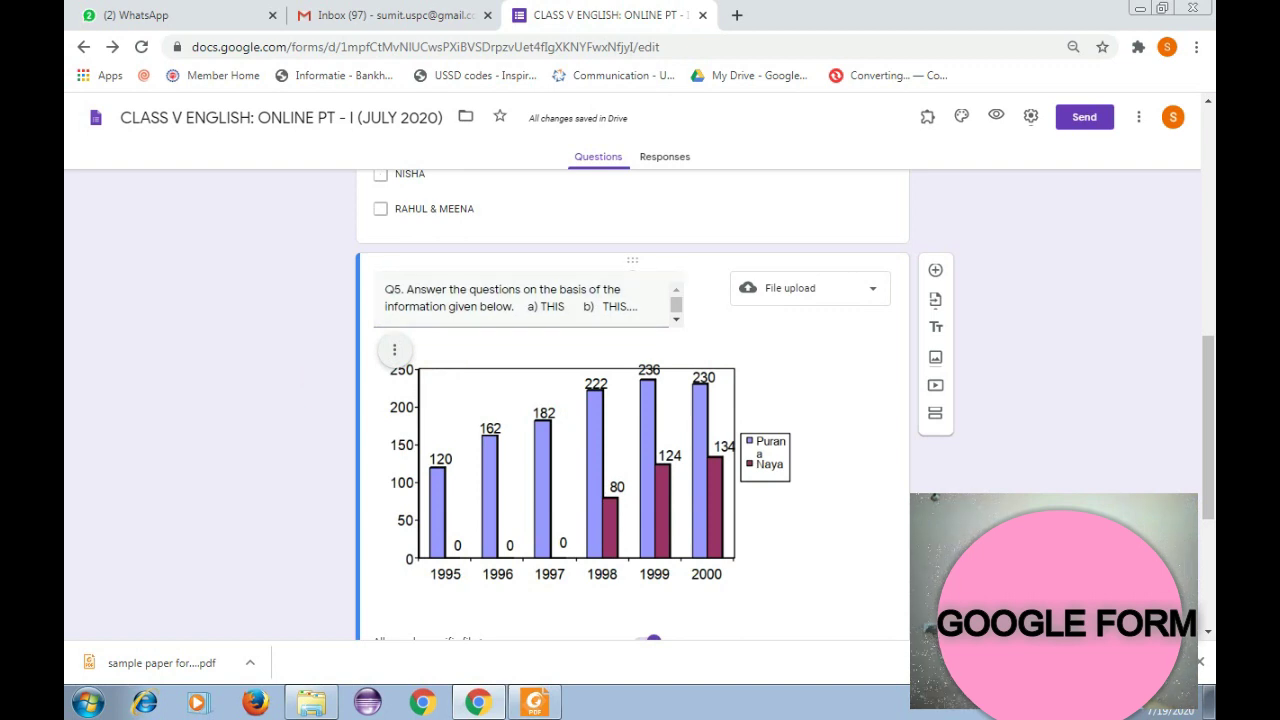
Examine Q5's Add file area and its upload settings alongside the bar graph.
scroll(632, 400, down, 2)
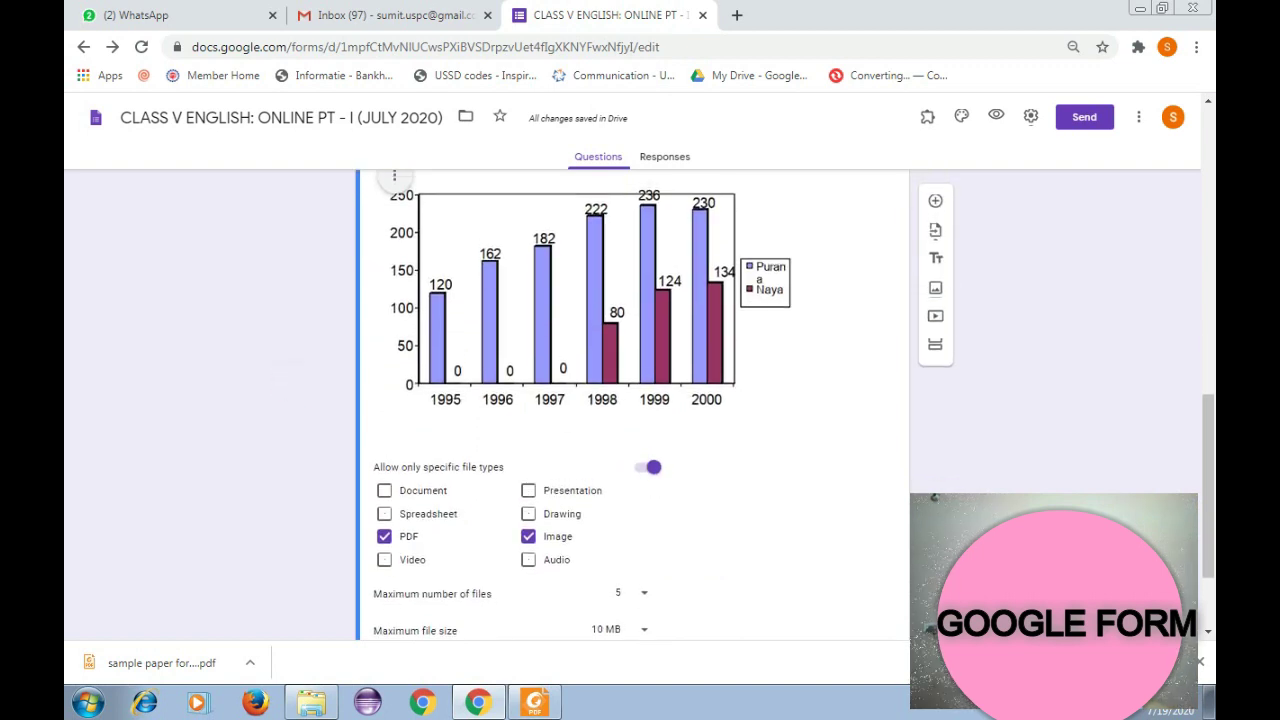
scroll(632, 400, up, 2)
click(459, 237)
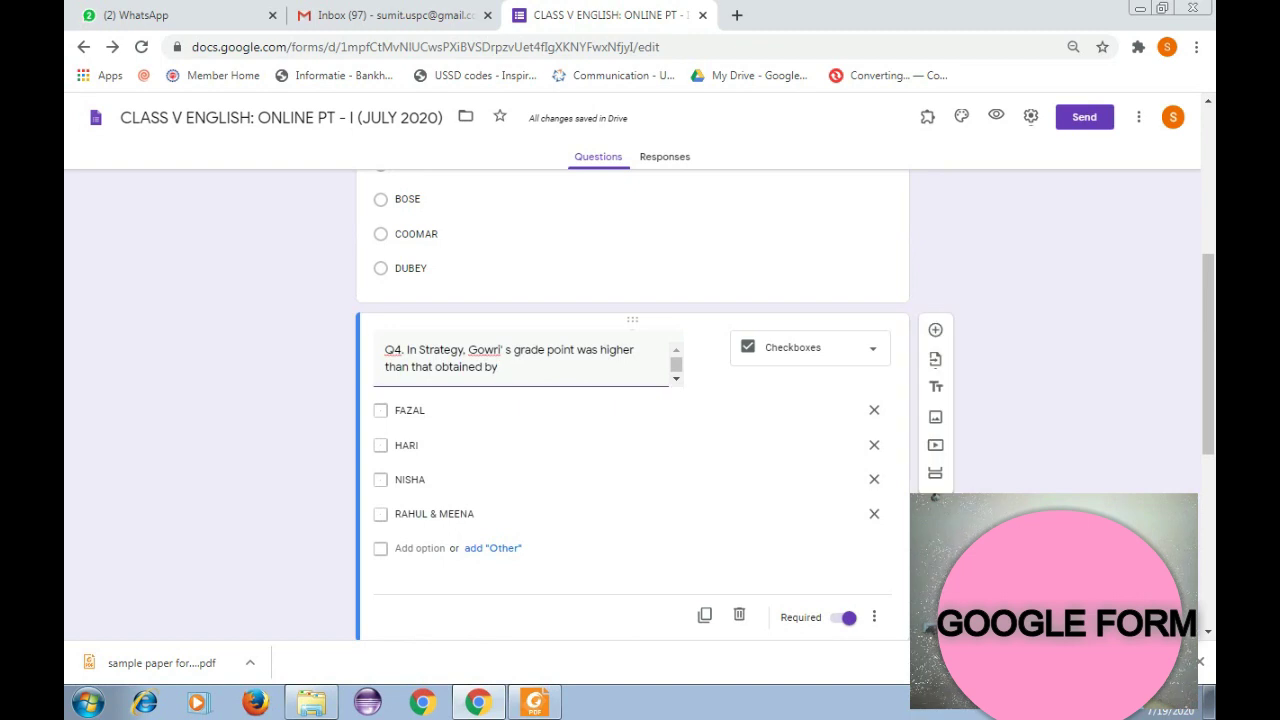
scroll(459, 237, down, 1)
scroll(632, 400, down, 3)
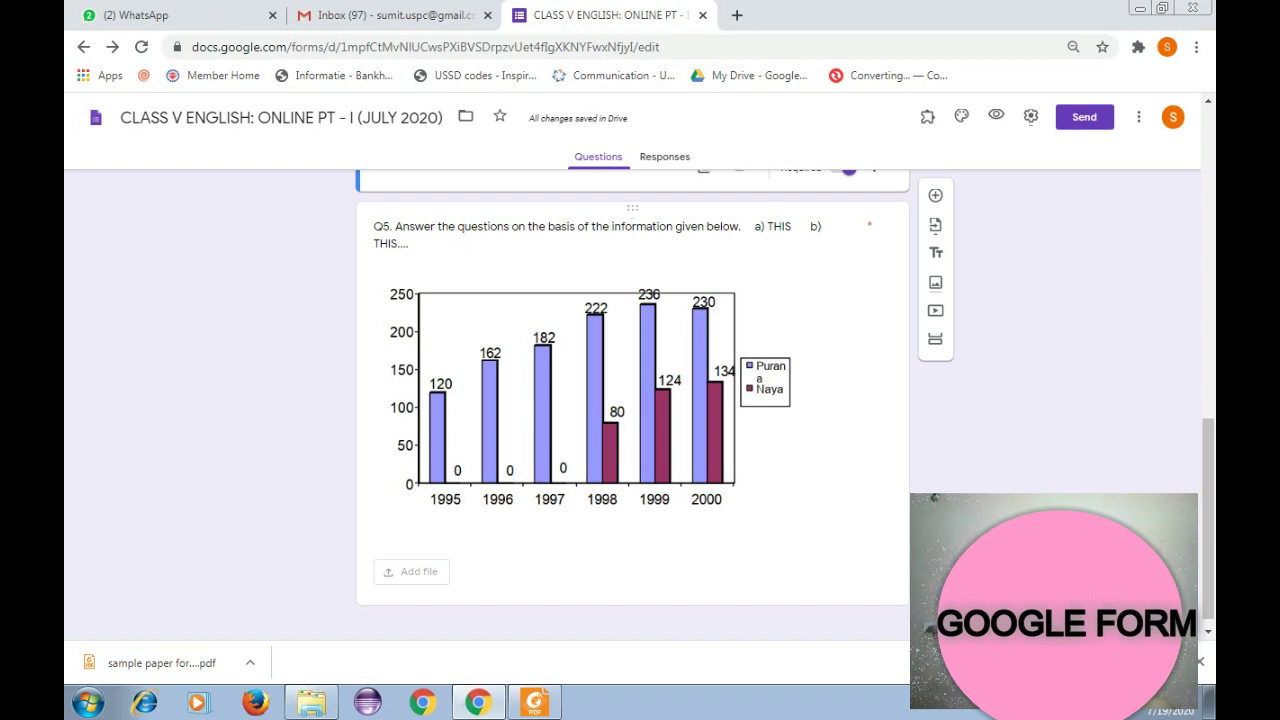
double_click(414, 572)
click(286, 492)
scroll(286, 492, up, 1)
scroll(632, 400, down, 1)
click(386, 566)
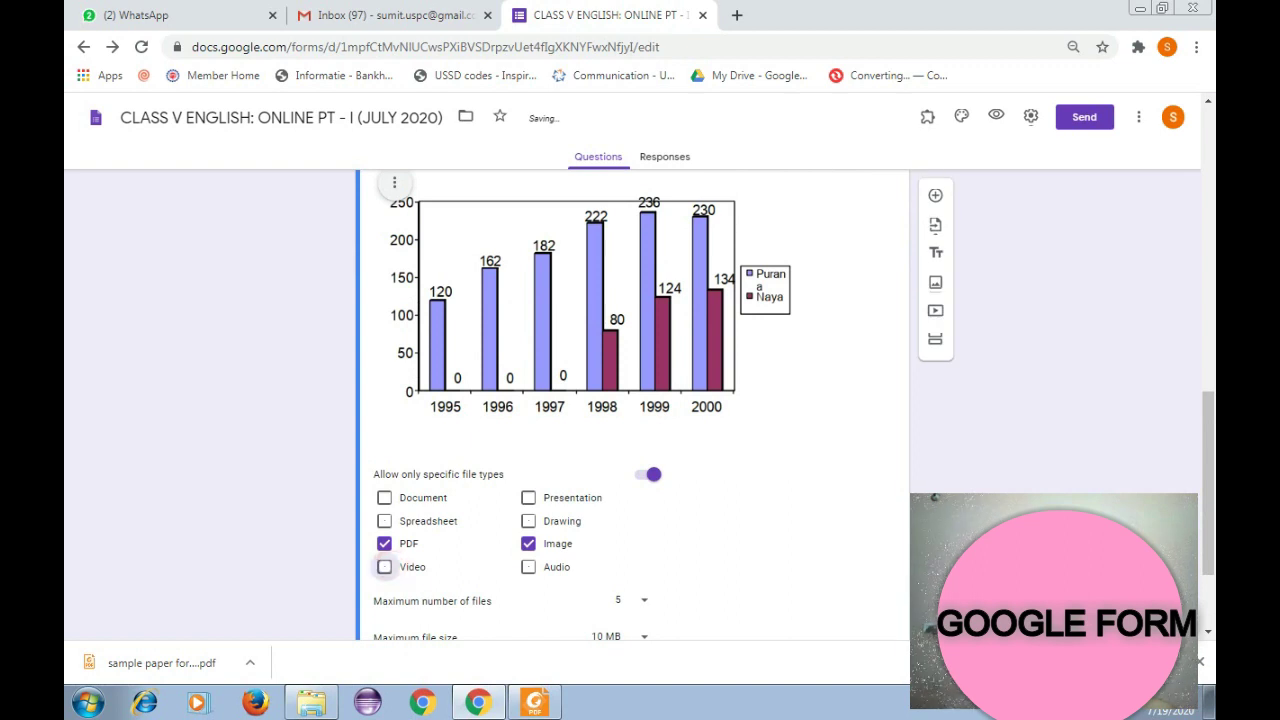
scroll(443, 400, up, 2)
click(443, 314)
scroll(630, 400, down, 2)
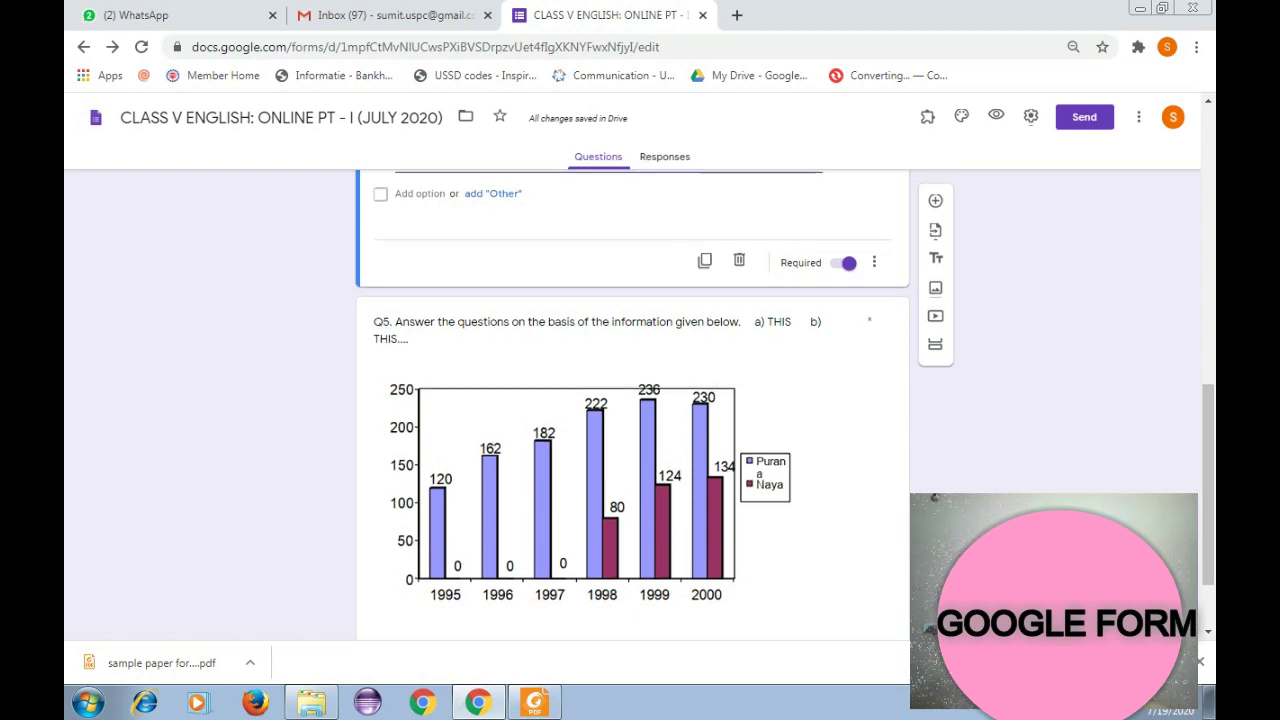
Turn on collecting email addresses and limiting respondents to 1 response in the form's general settings.
scroll(632, 400, up, 15)
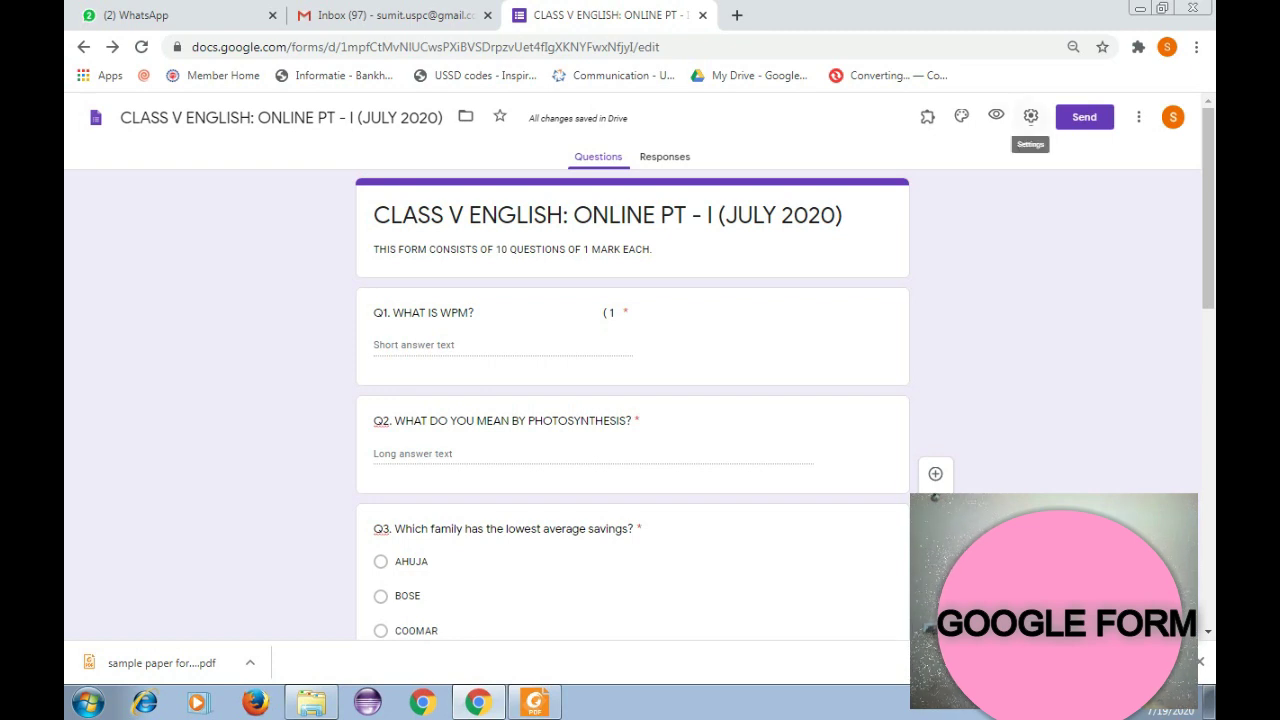
click(1031, 116)
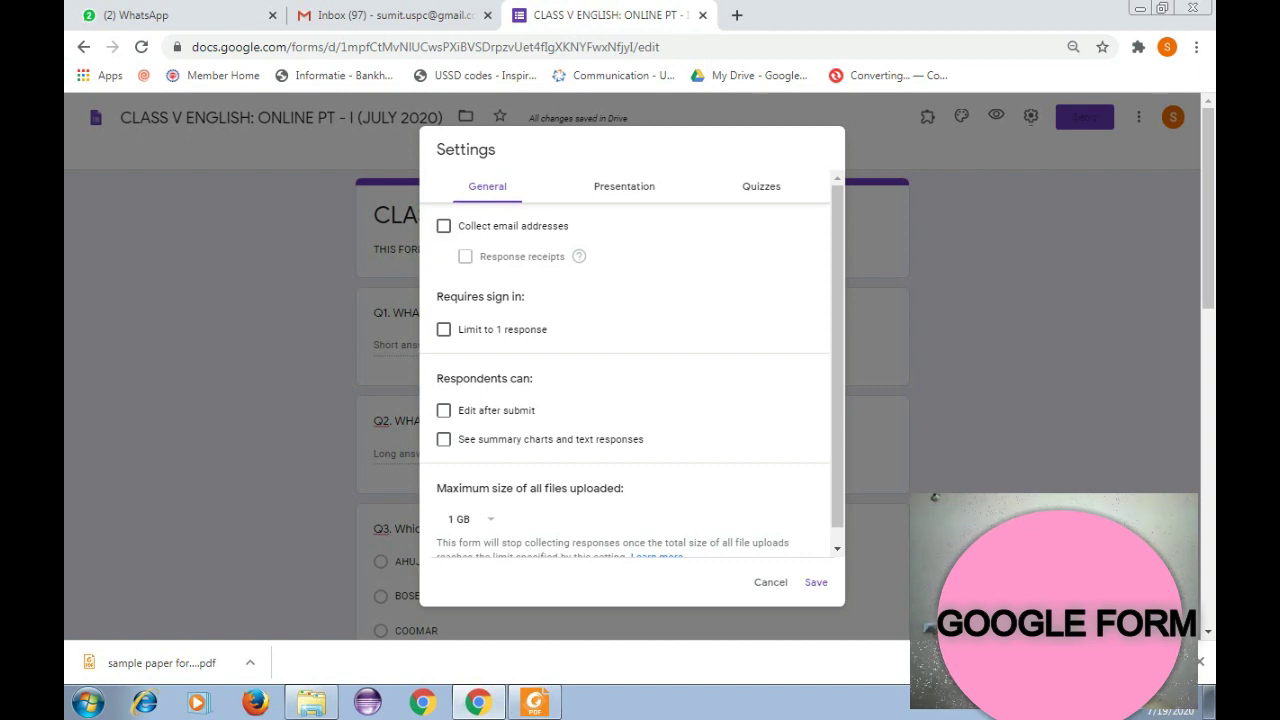
click(443, 226)
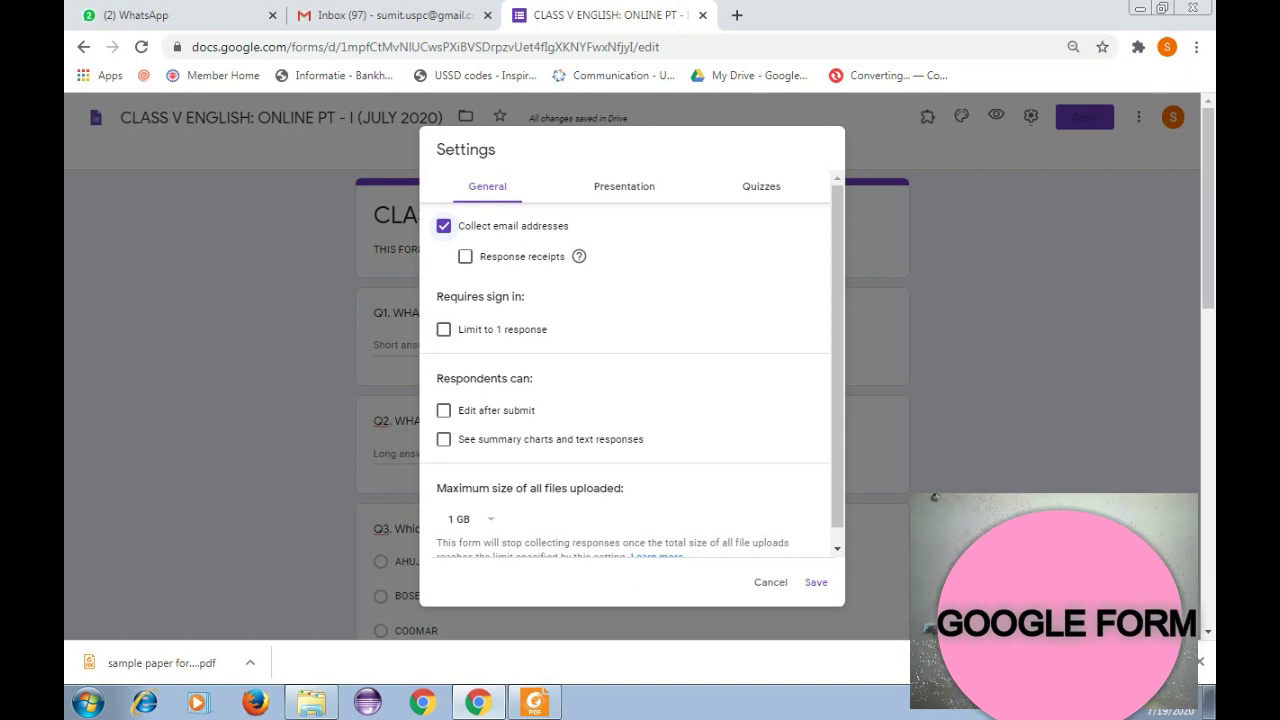
click(443, 329)
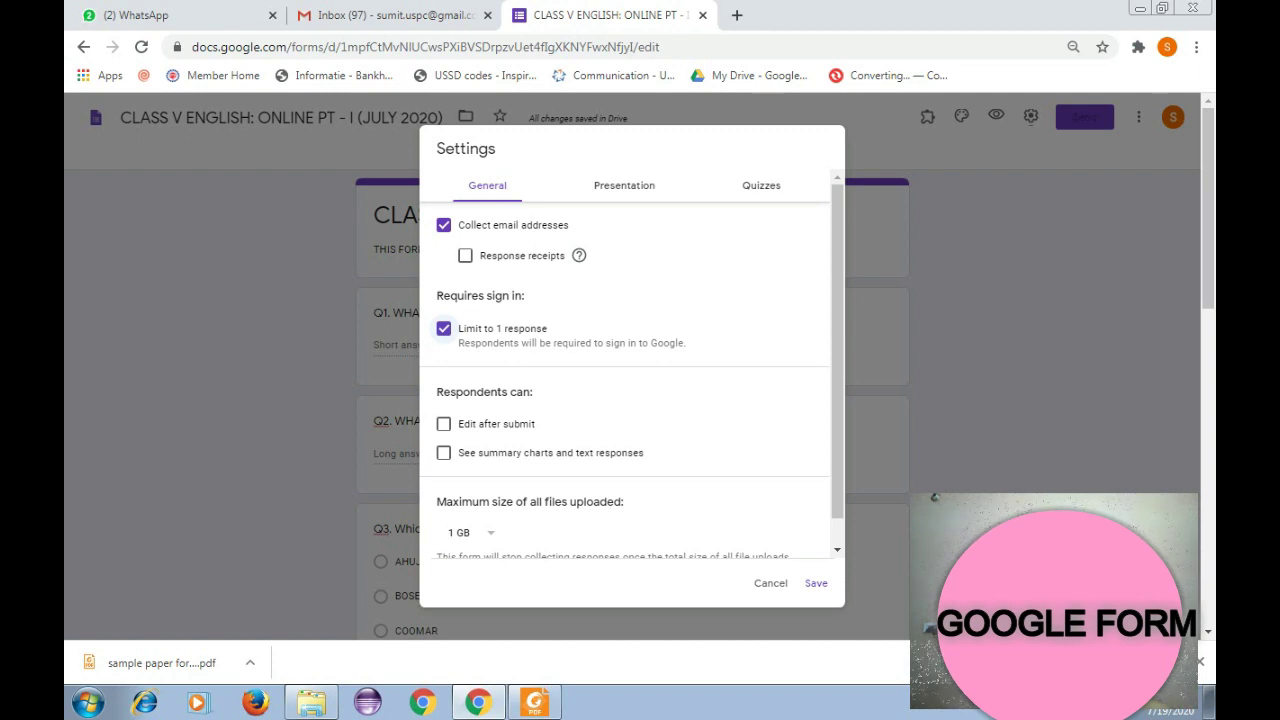
scroll(630, 365, down, 1)
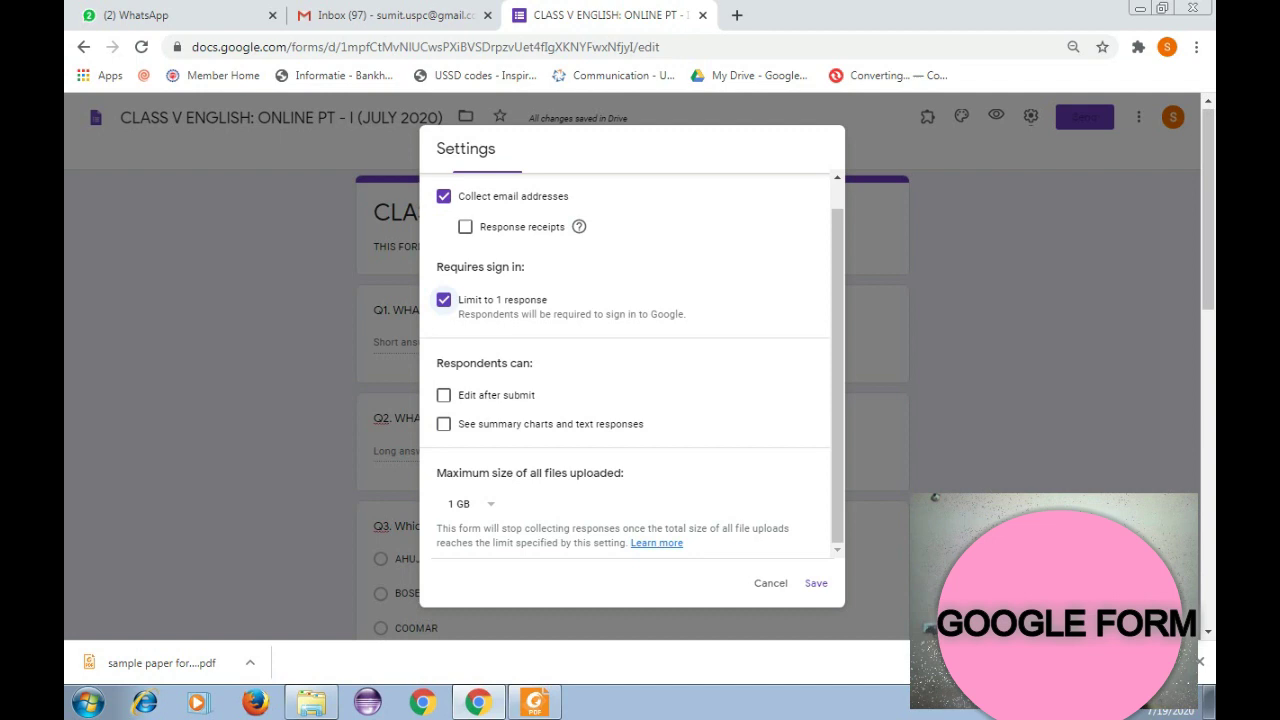
scroll(443, 299, down, 3)
scroll(632, 365, up, 1)
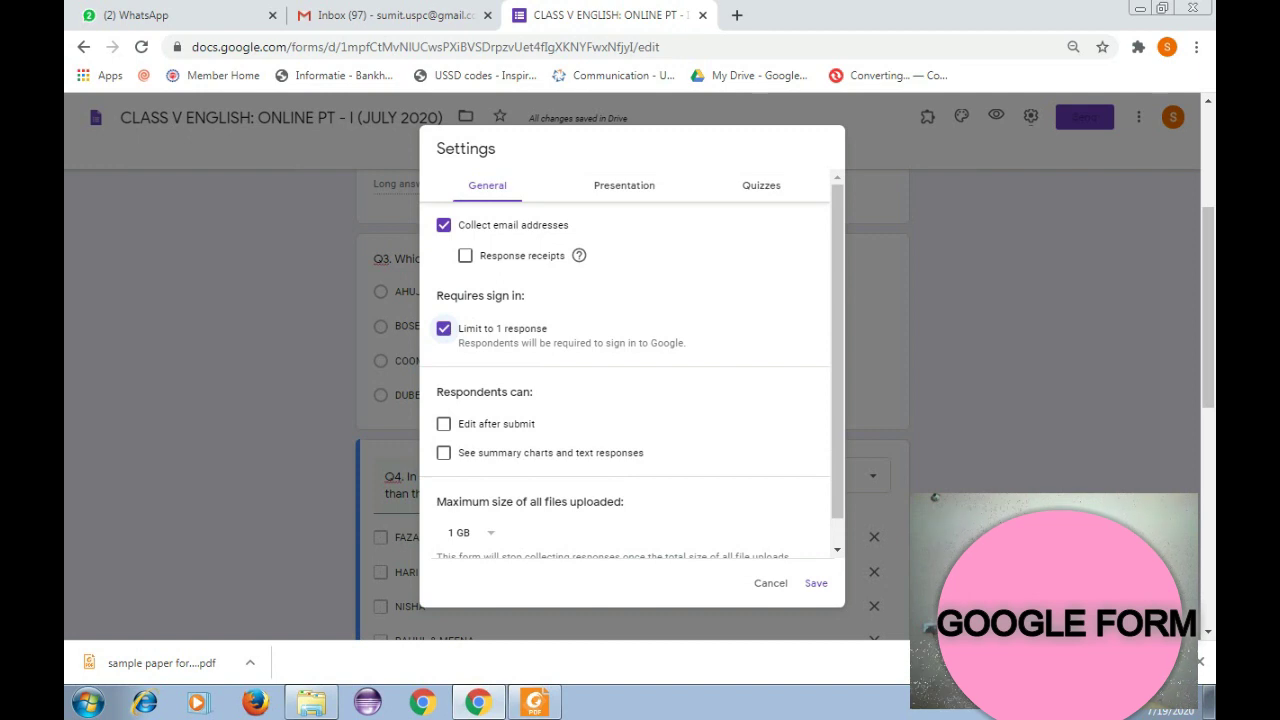
scroll(632, 364, down, 1)
scroll(632, 365, up, 1)
Enable the progress bar in the presentation settings, check the quiz options, and save the form settings.
click(622, 186)
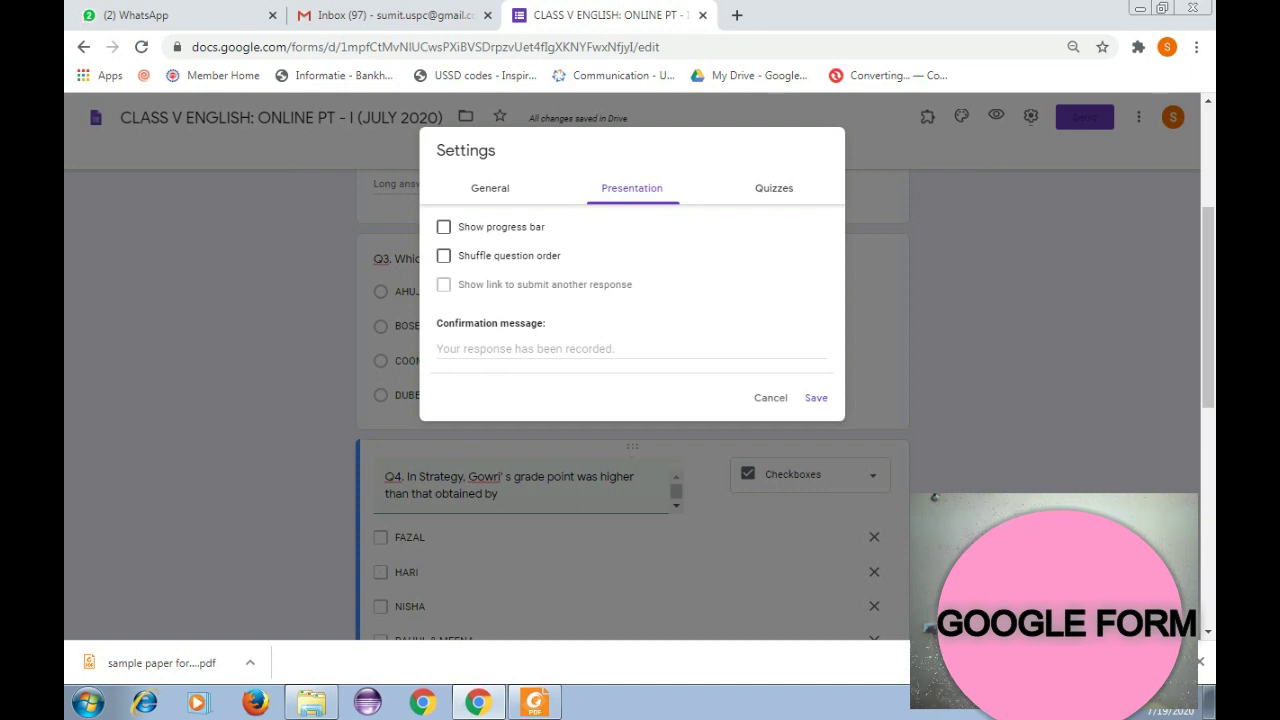
click(443, 227)
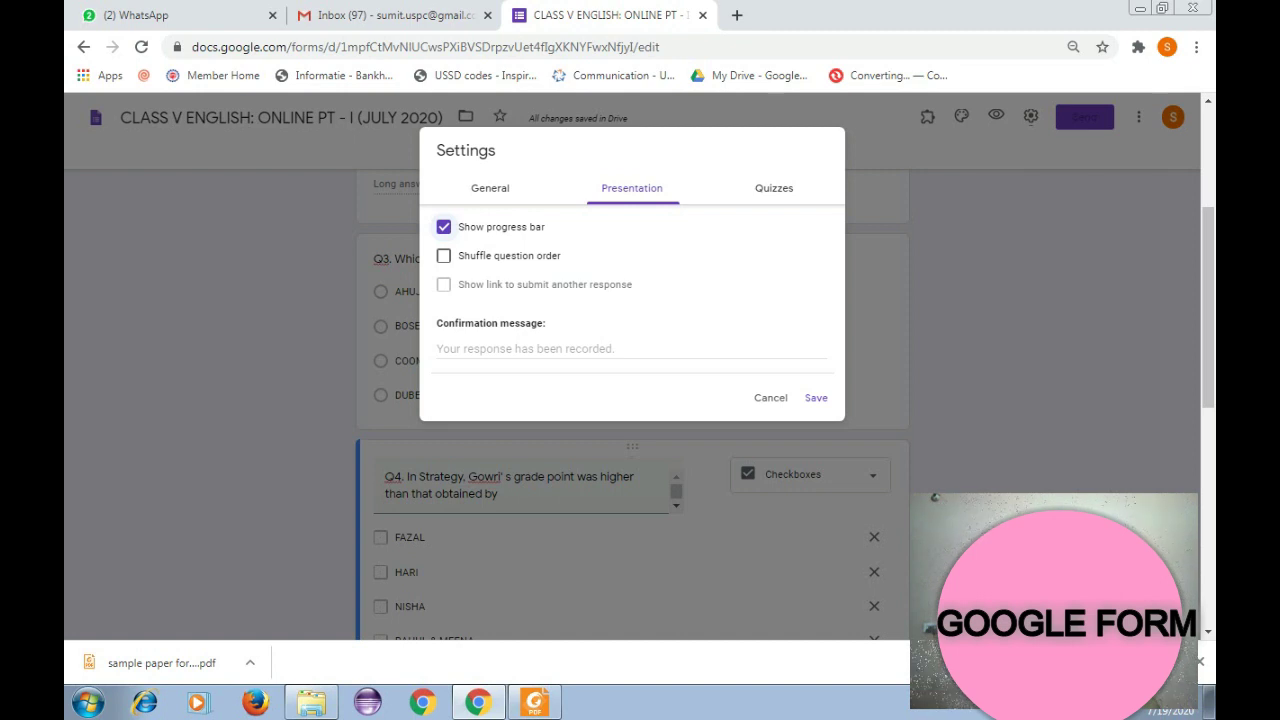
click(773, 188)
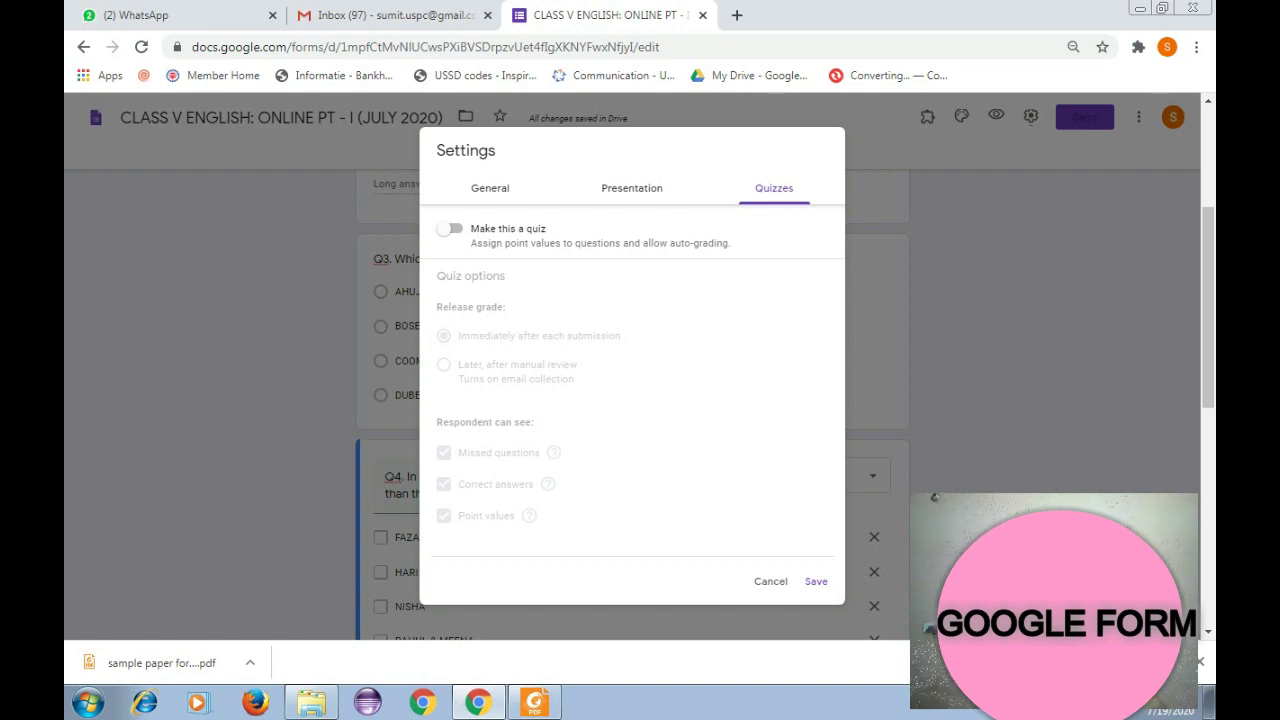
click(492, 186)
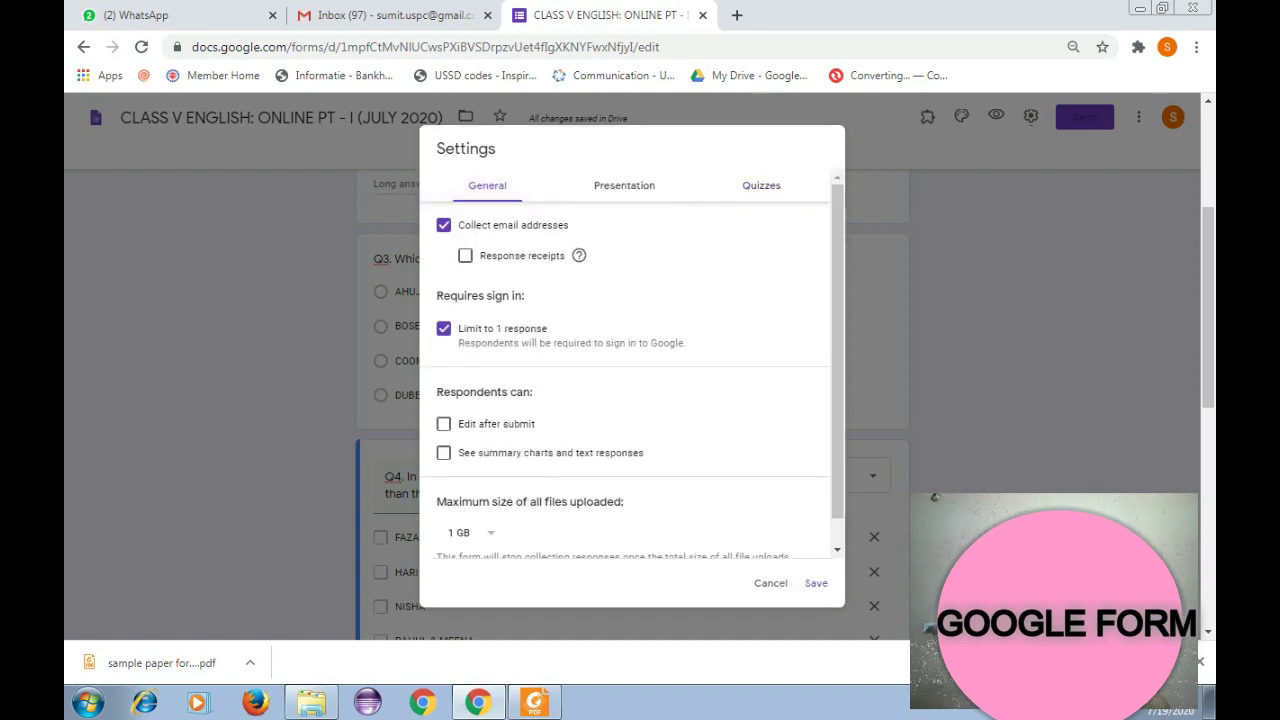
click(816, 583)
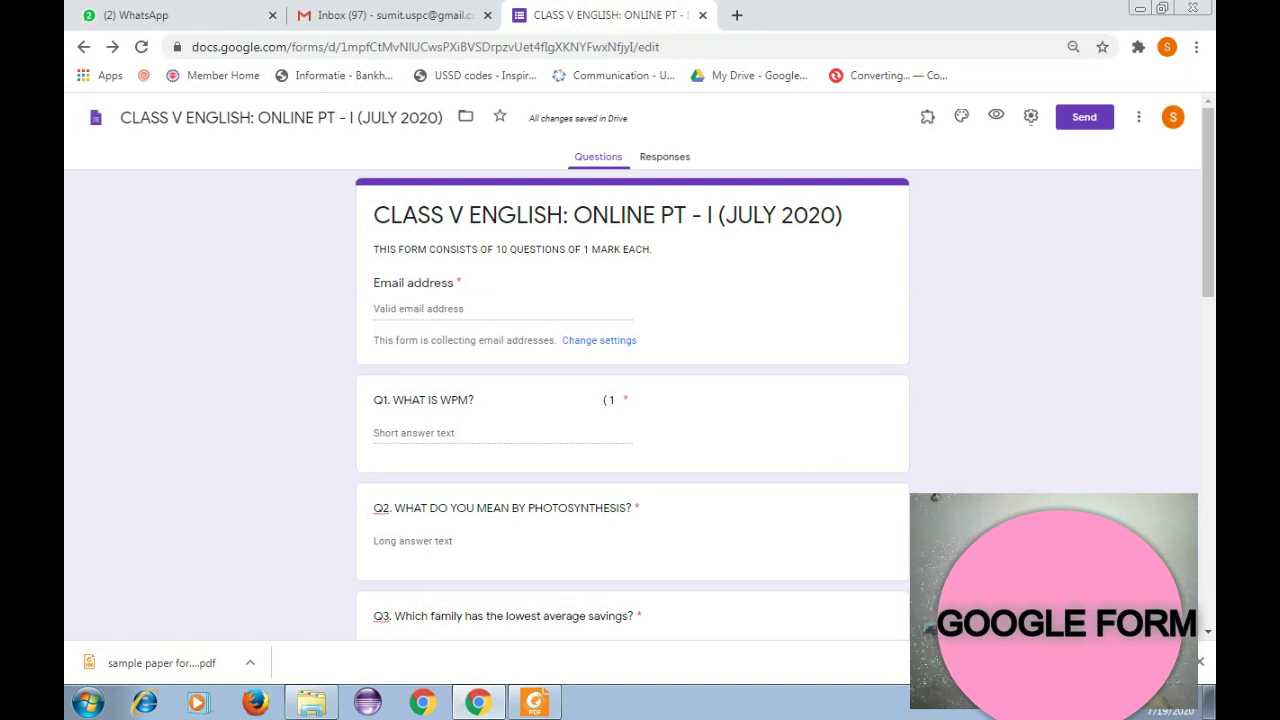
Reopen the email collection settings from the form header, switch collection off and on again, and save.
click(599, 340)
click(443, 225)
click(443, 225)
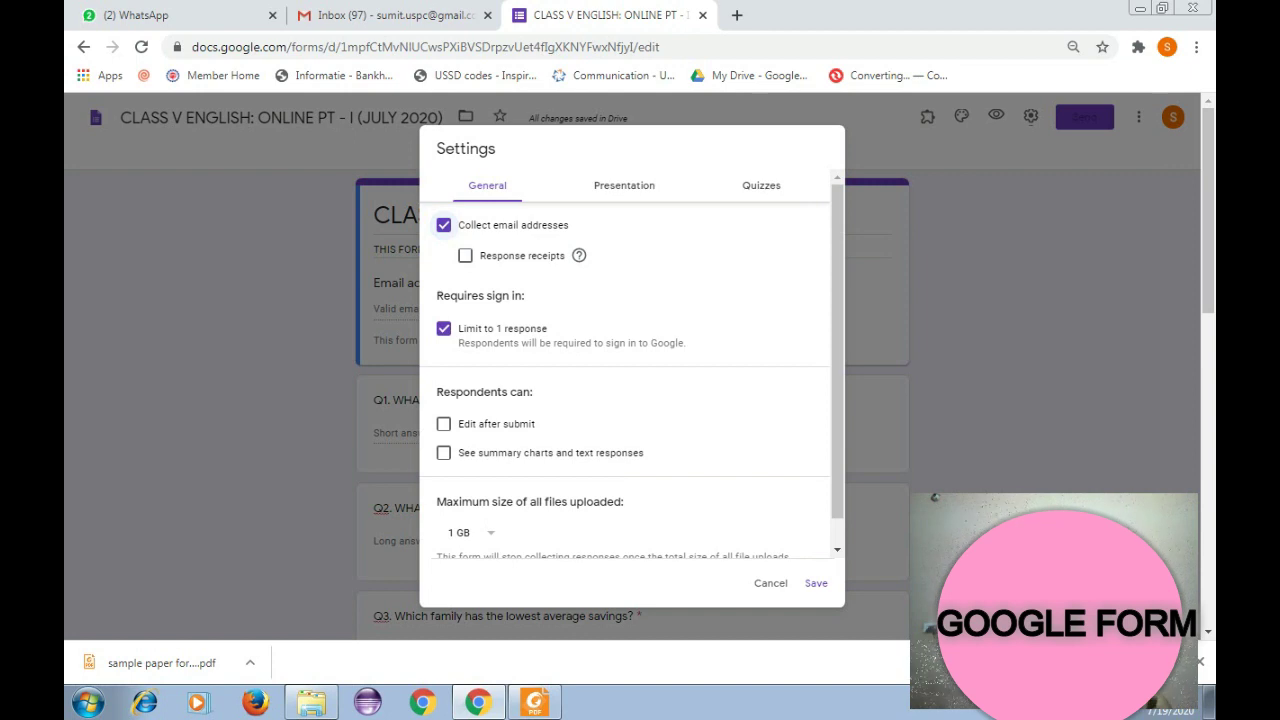
click(816, 583)
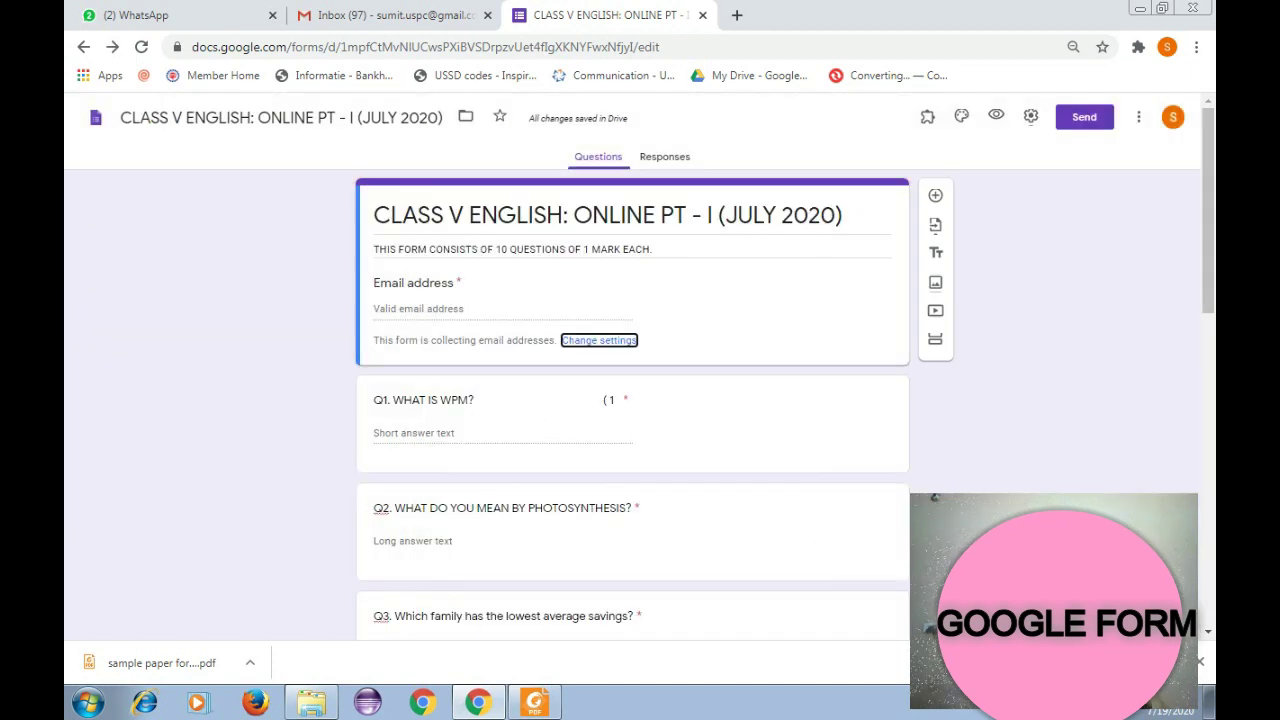
click(422, 308)
click(401, 305)
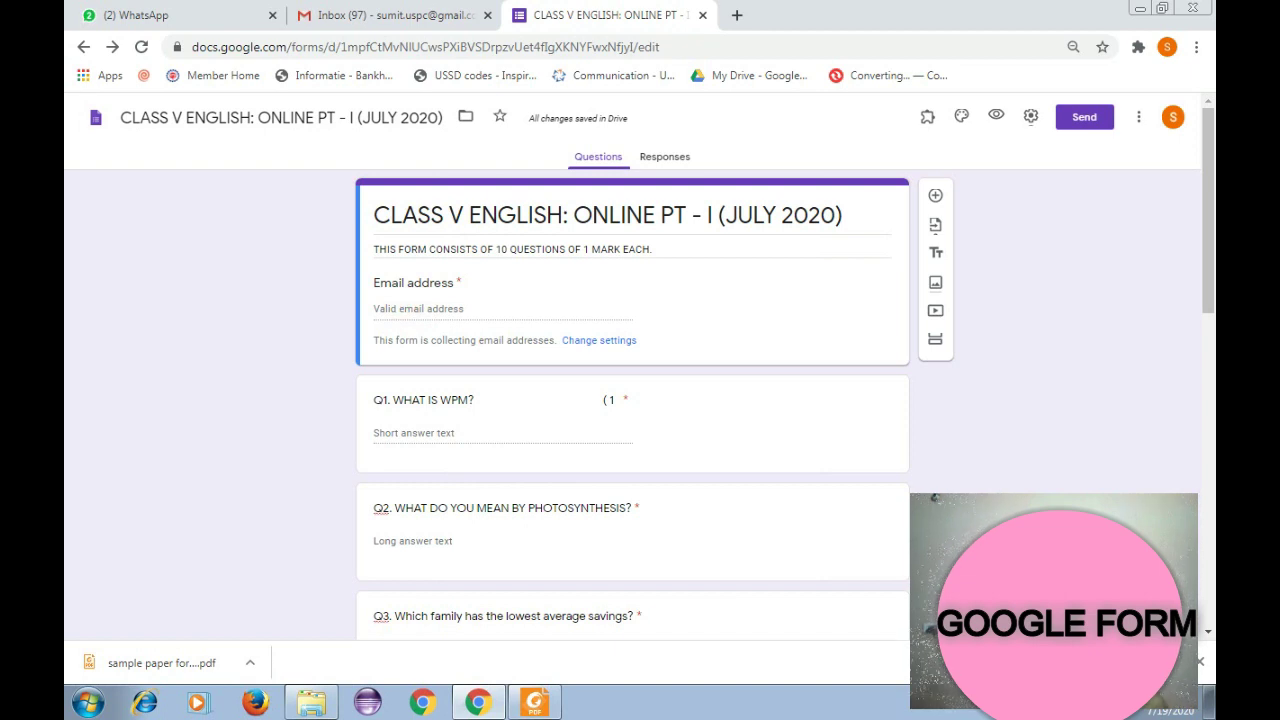
Review the default settings for email collection, required questions and quiz point value, and save them.
click(1138, 117)
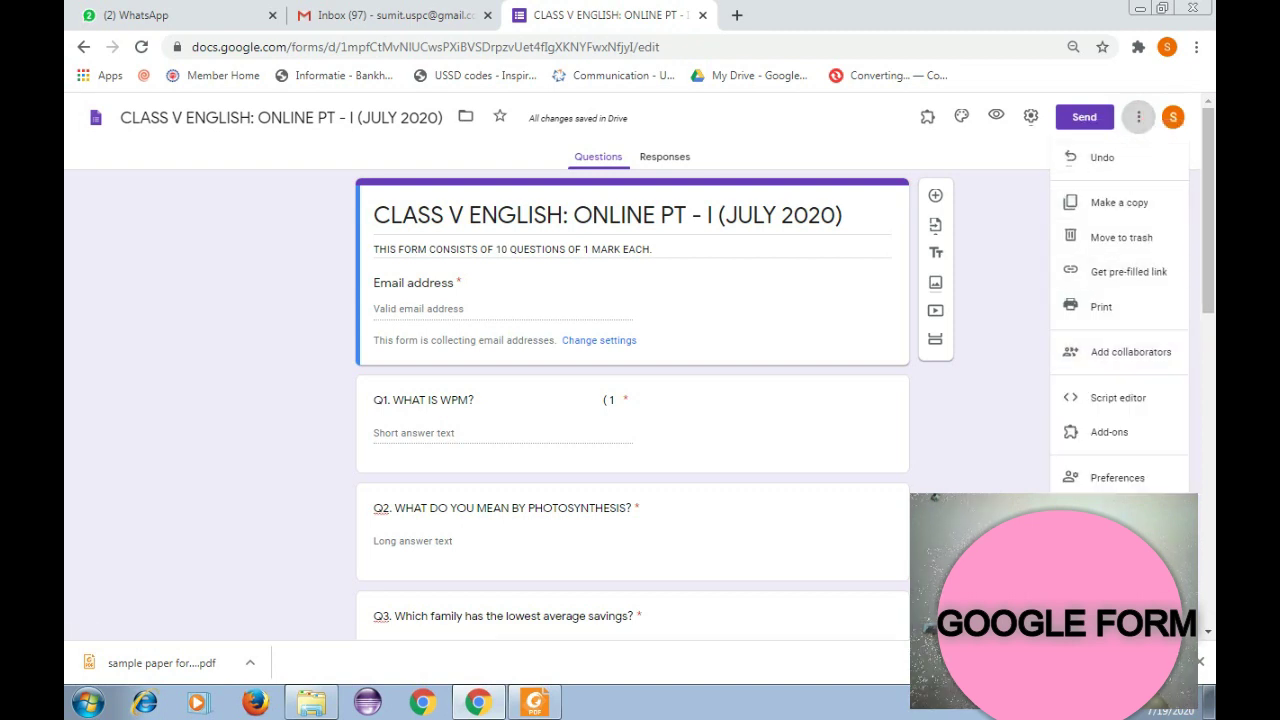
click(1112, 478)
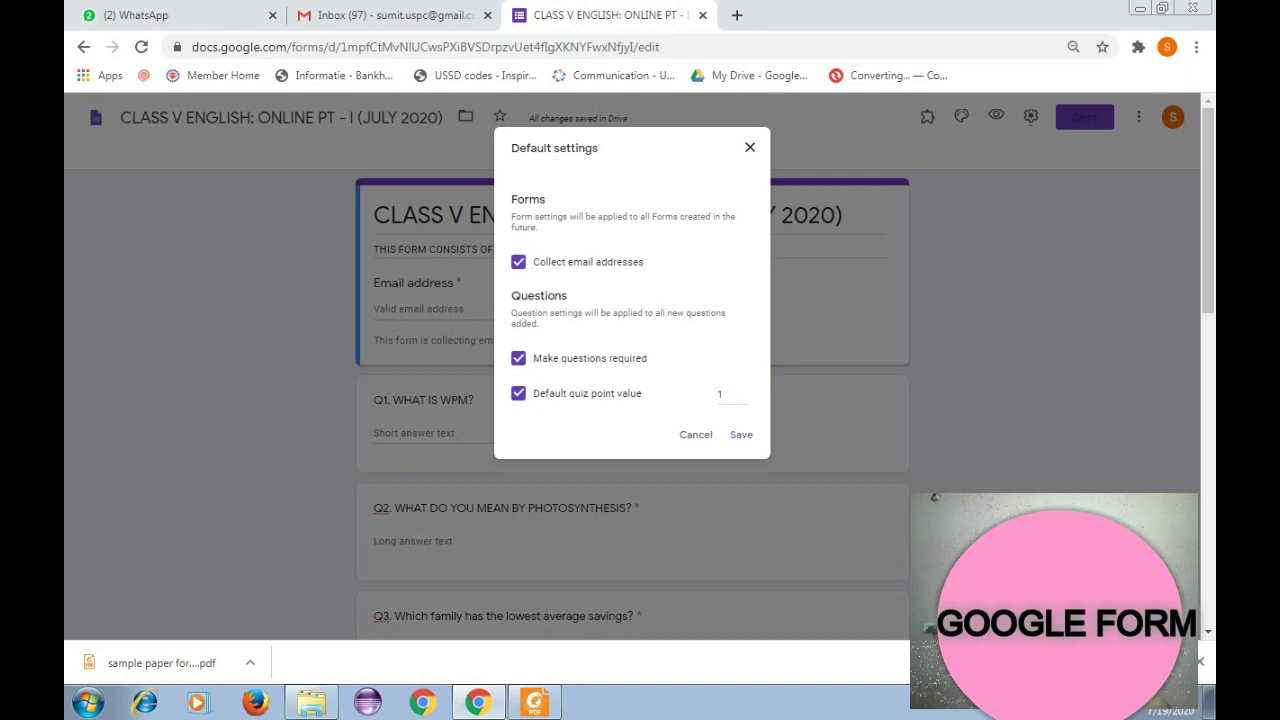
click(727, 393)
click(741, 434)
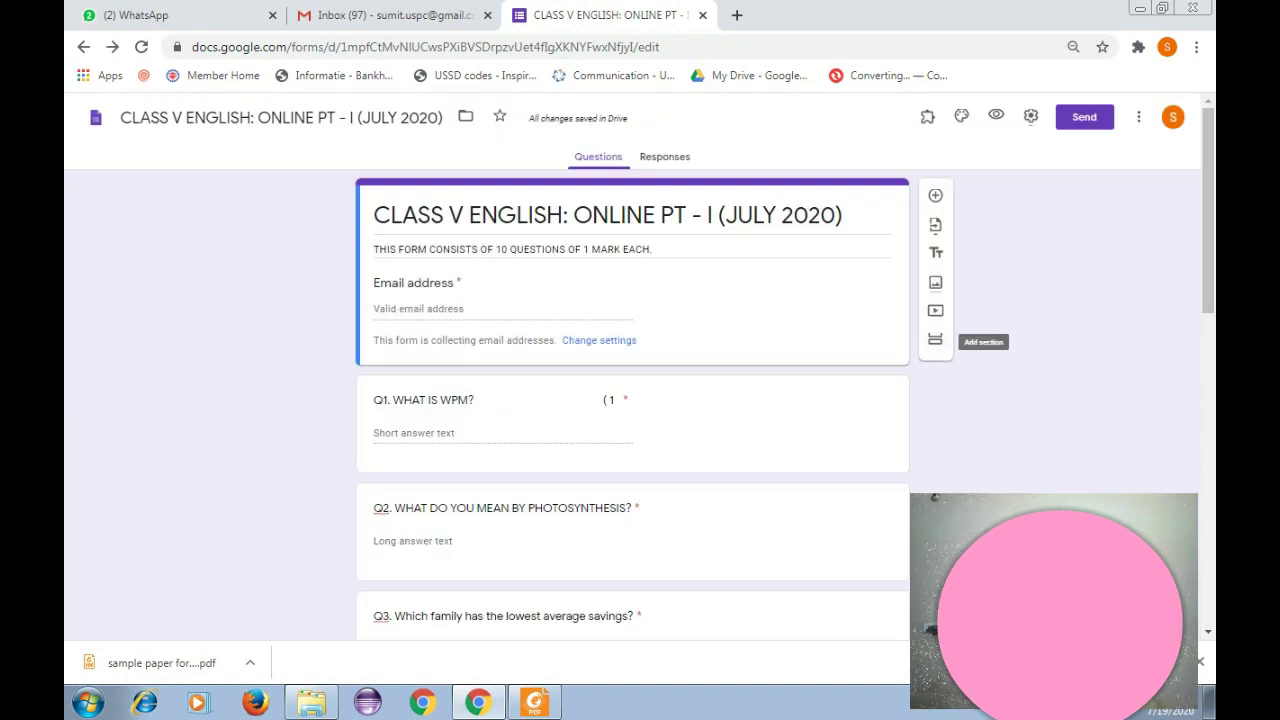
click(1000, 408)
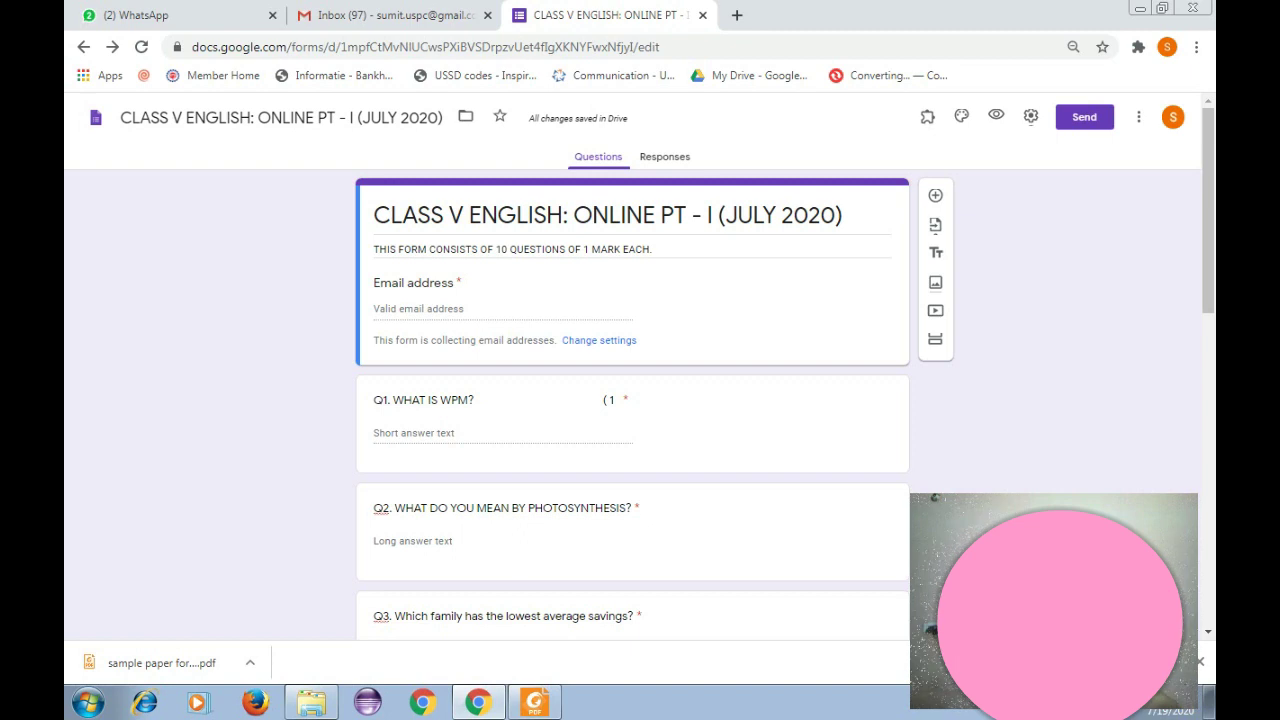
Set the form to stop accepting responses and look at the other response options.
click(665, 157)
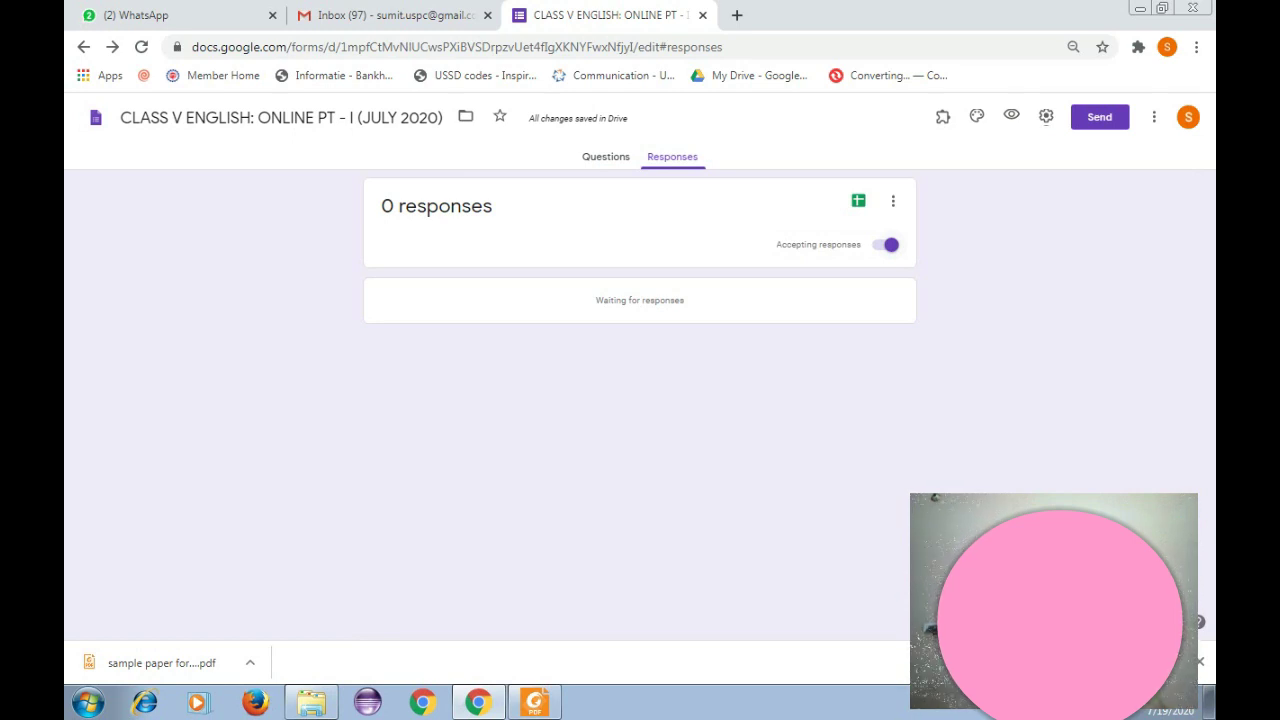
click(890, 245)
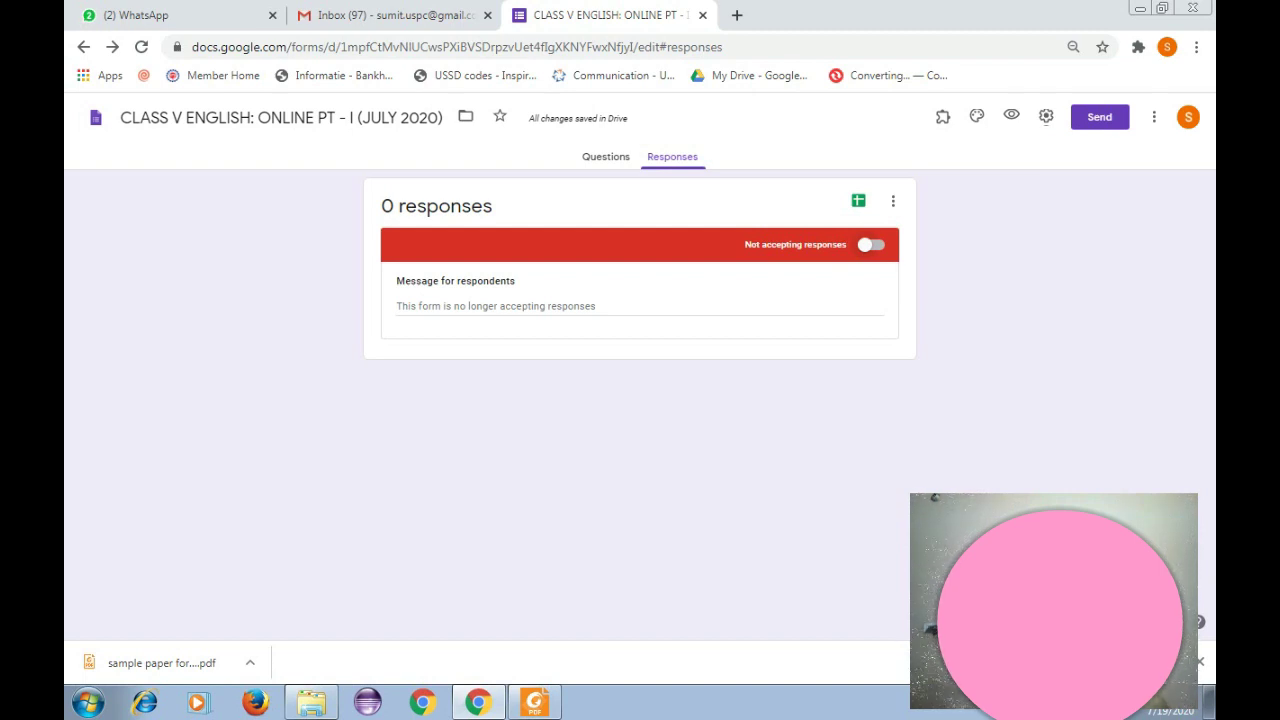
click(870, 244)
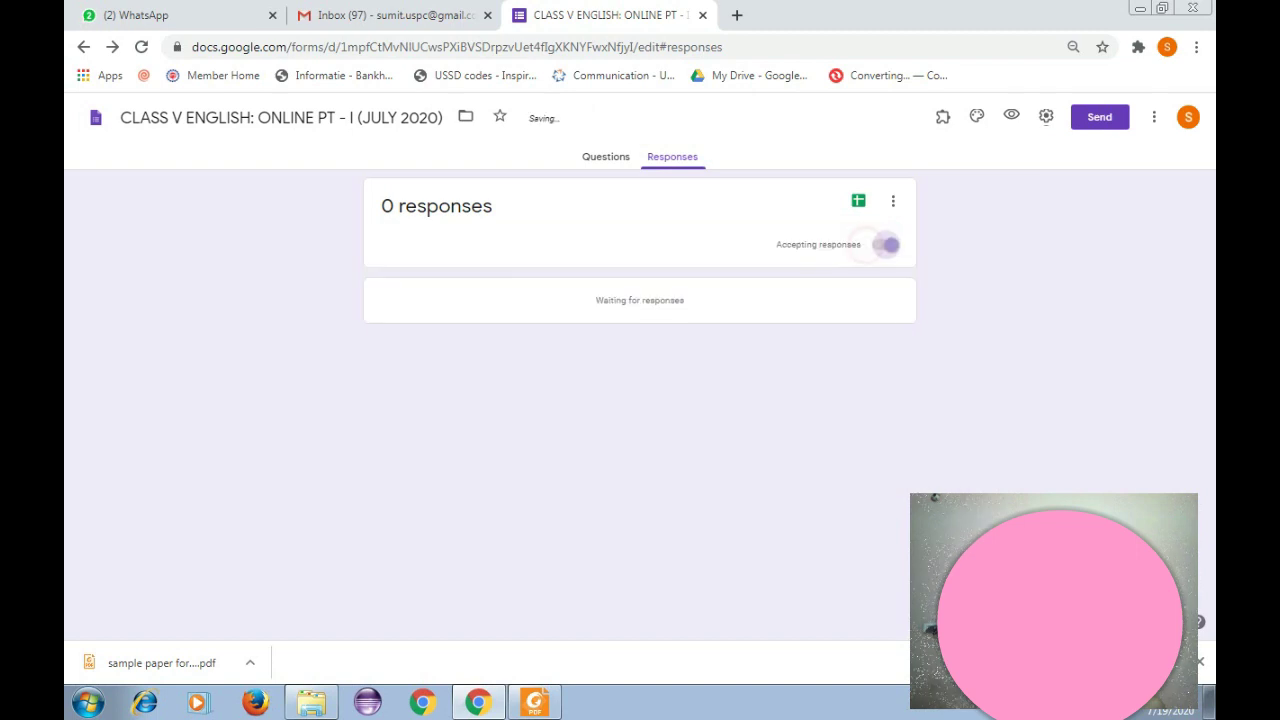
click(888, 244)
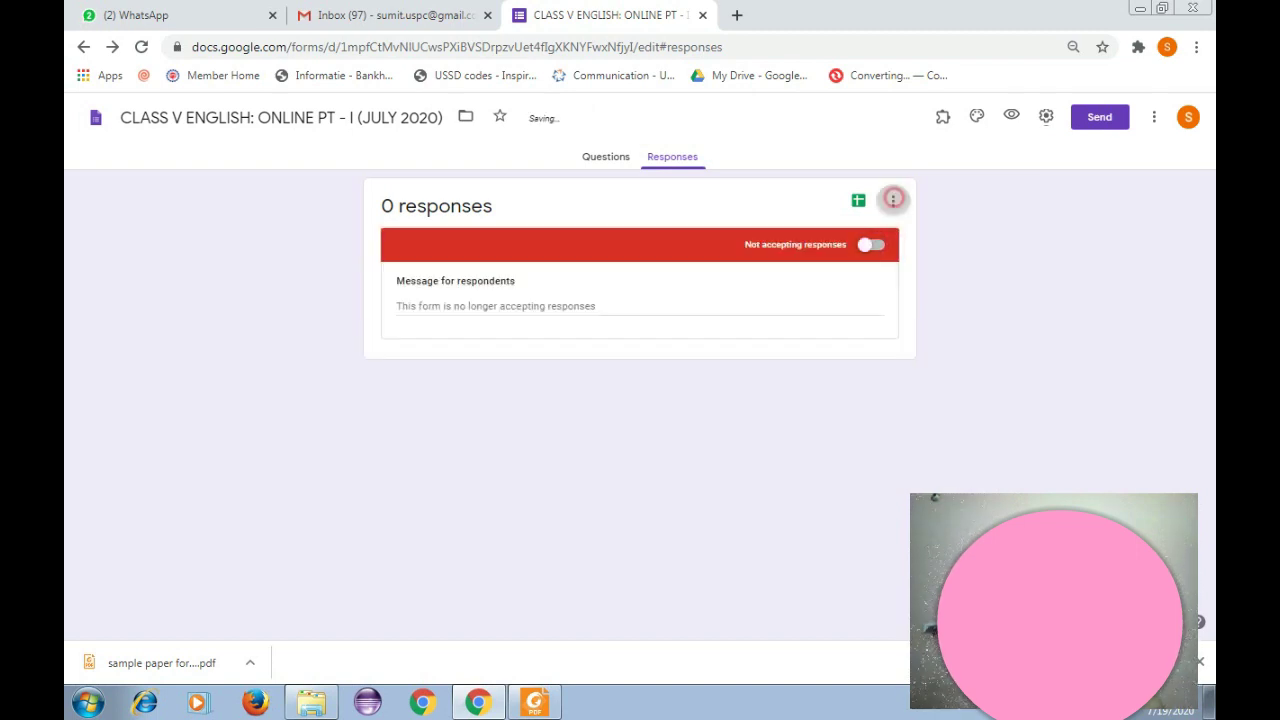
click(893, 201)
click(986, 246)
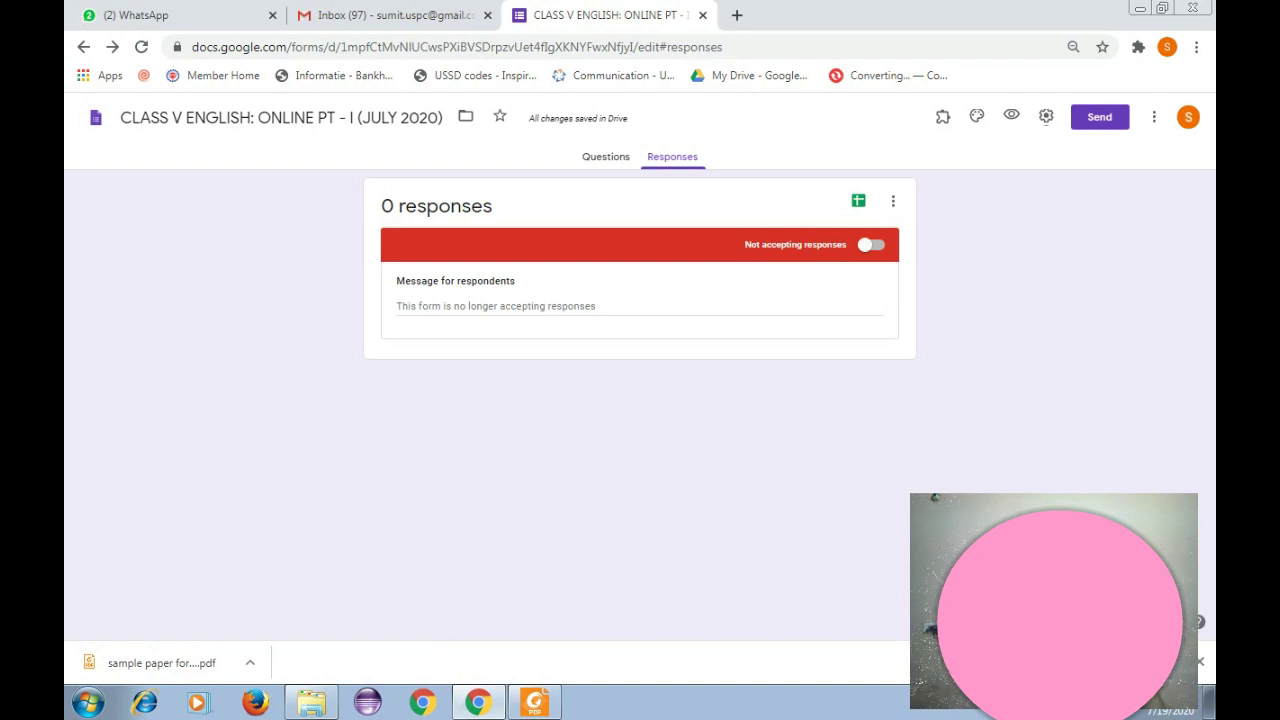
Add a short answer question directly below the form header, above Q1.
click(607, 159)
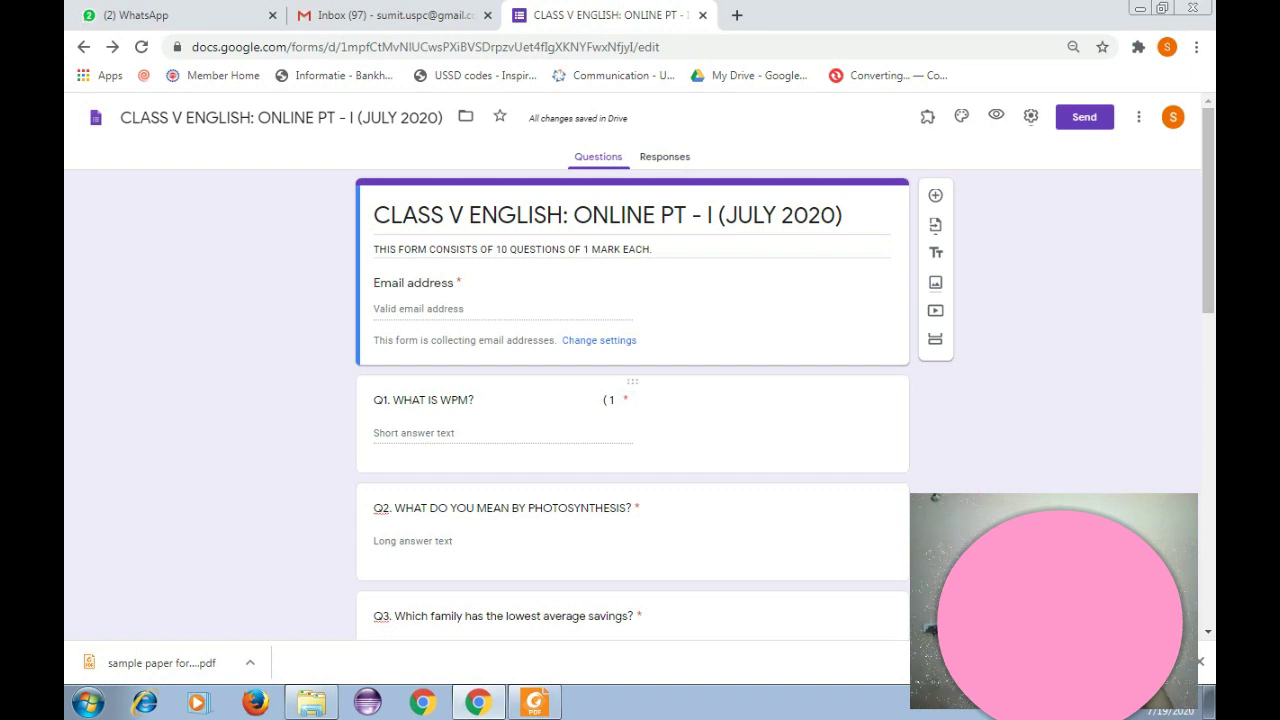
click(792, 342)
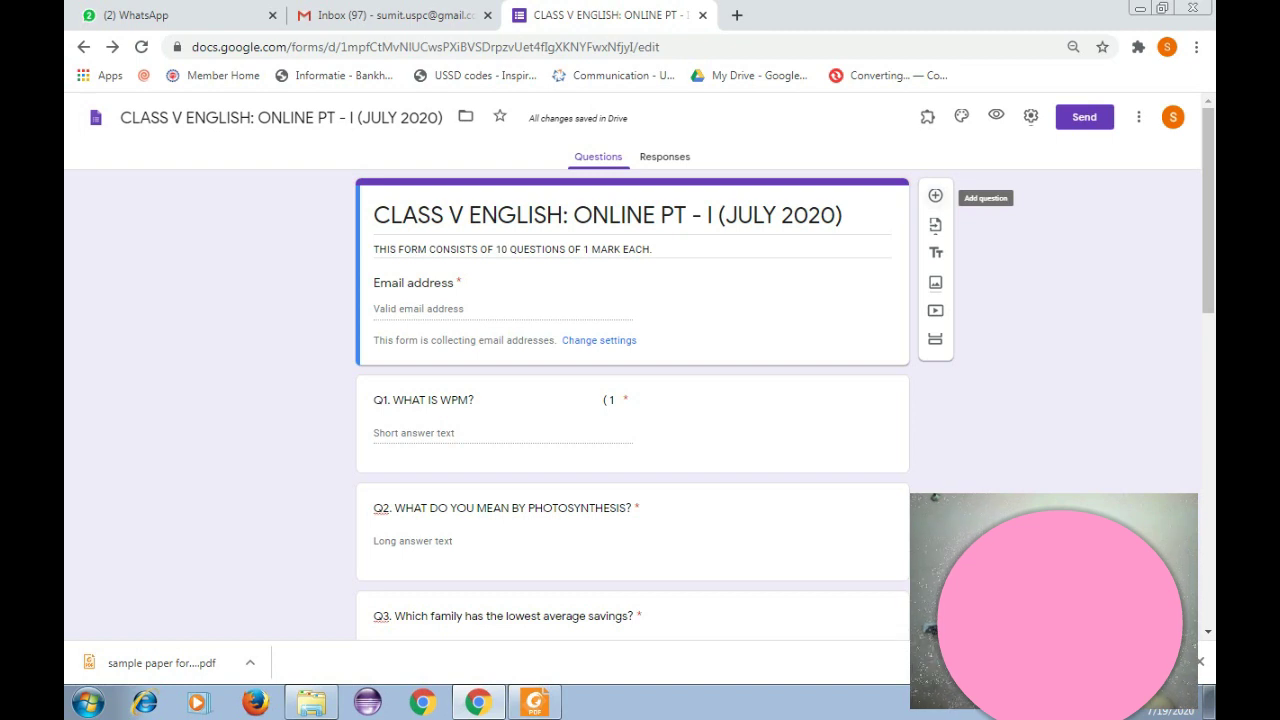
click(935, 195)
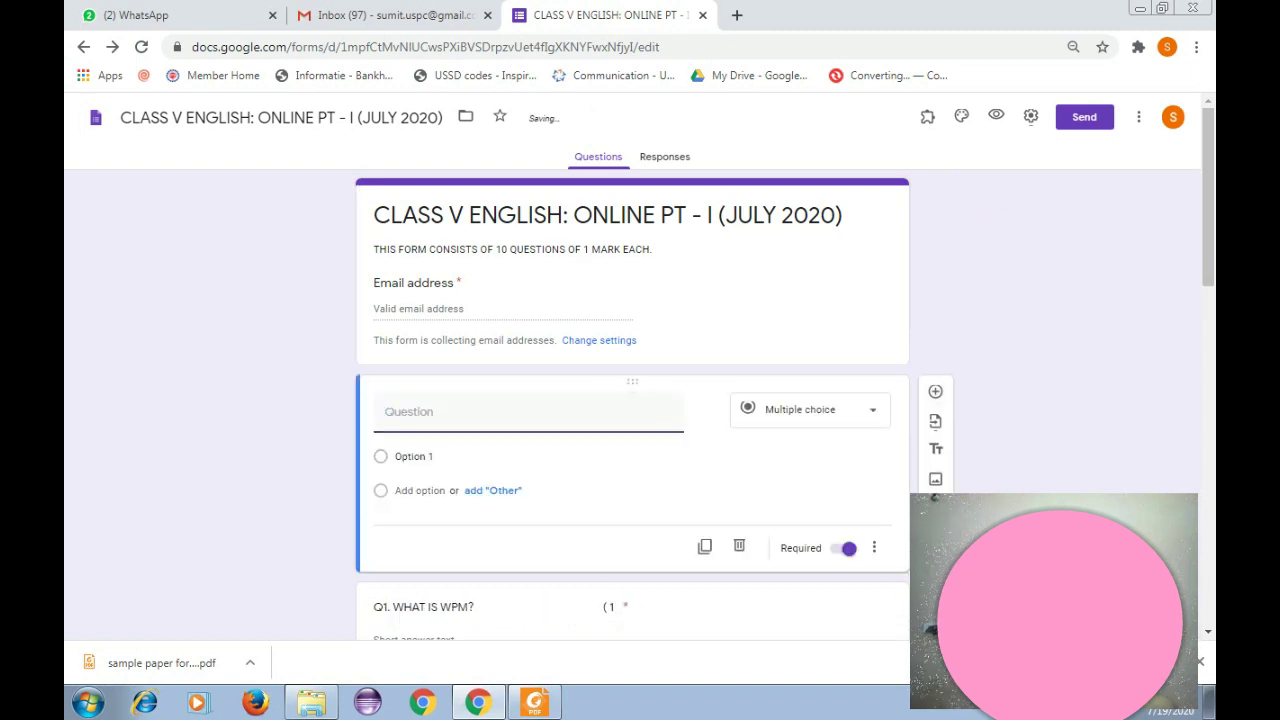
click(800, 410)
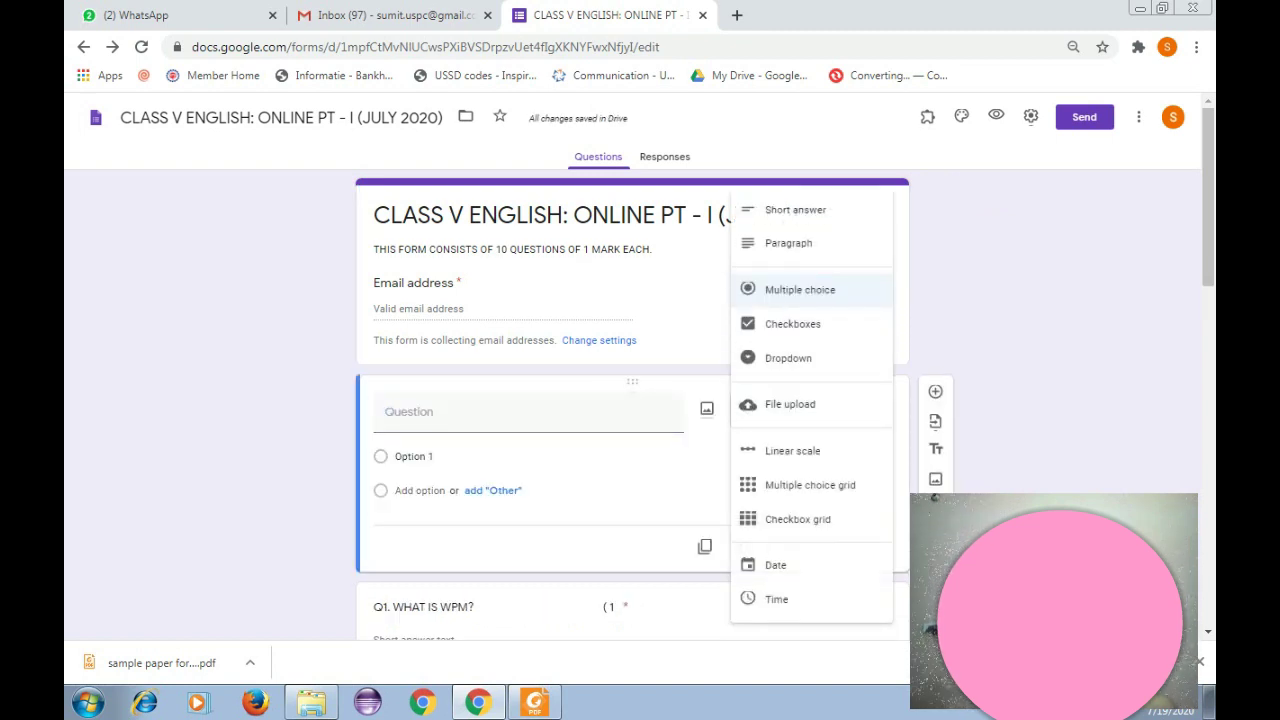
click(795, 210)
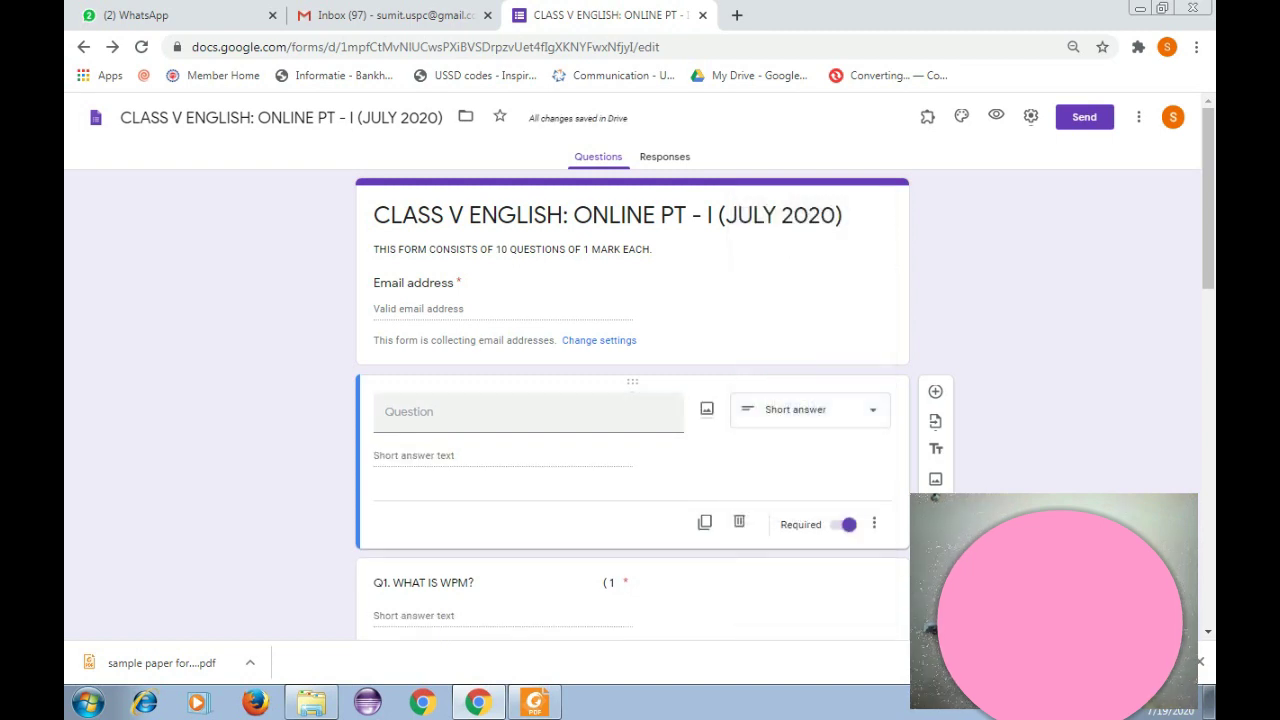
Title the new short answer question above Q1 "STUDENT NAME".
click(470, 412)
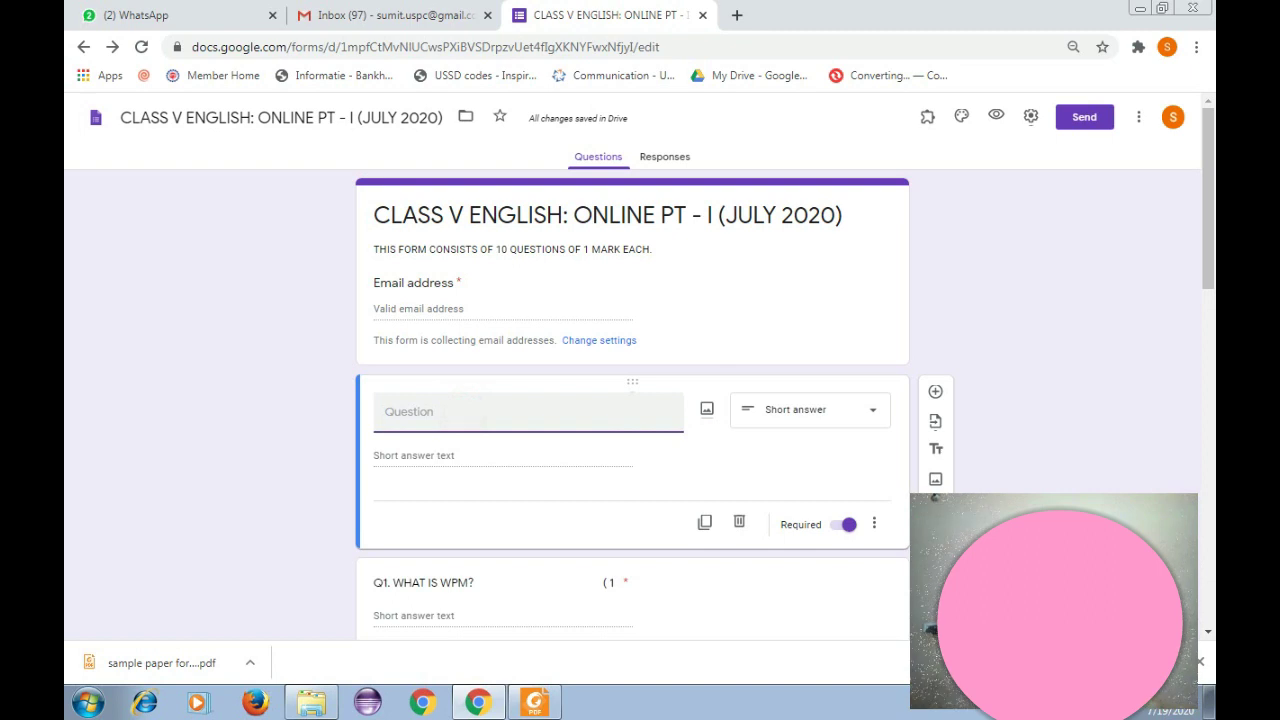
text(sTUDENT)
key(BackSpace)
key(BackSpace)
key(BackSpace)
key(BackSpace)
key(BackSpace)
key(BackSpace)
key(BackSpace)
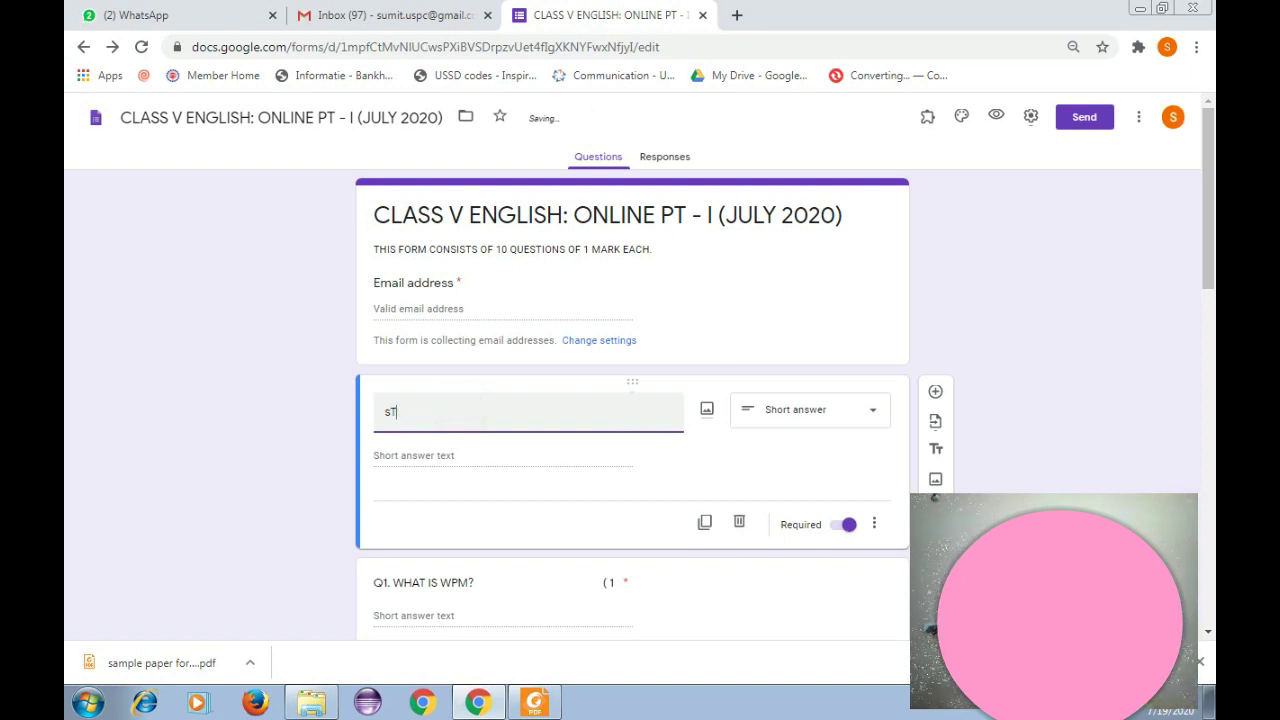
text(STUDENT)
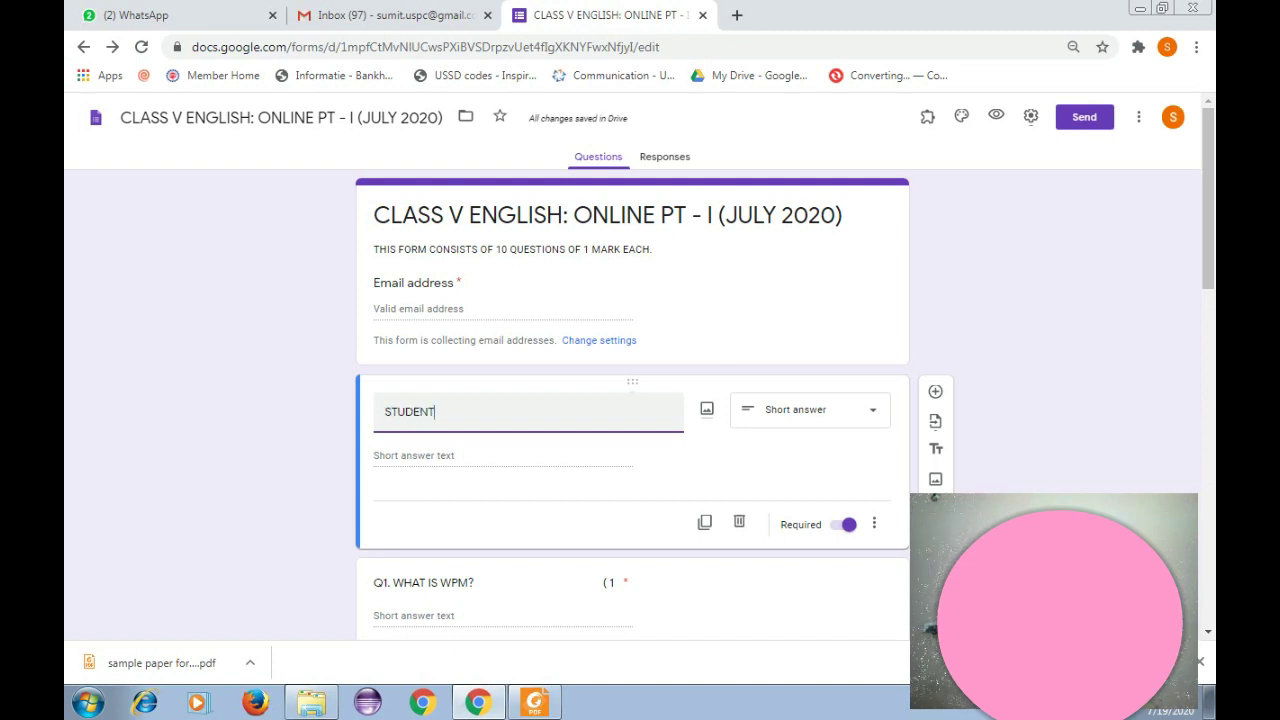
text( NAME)
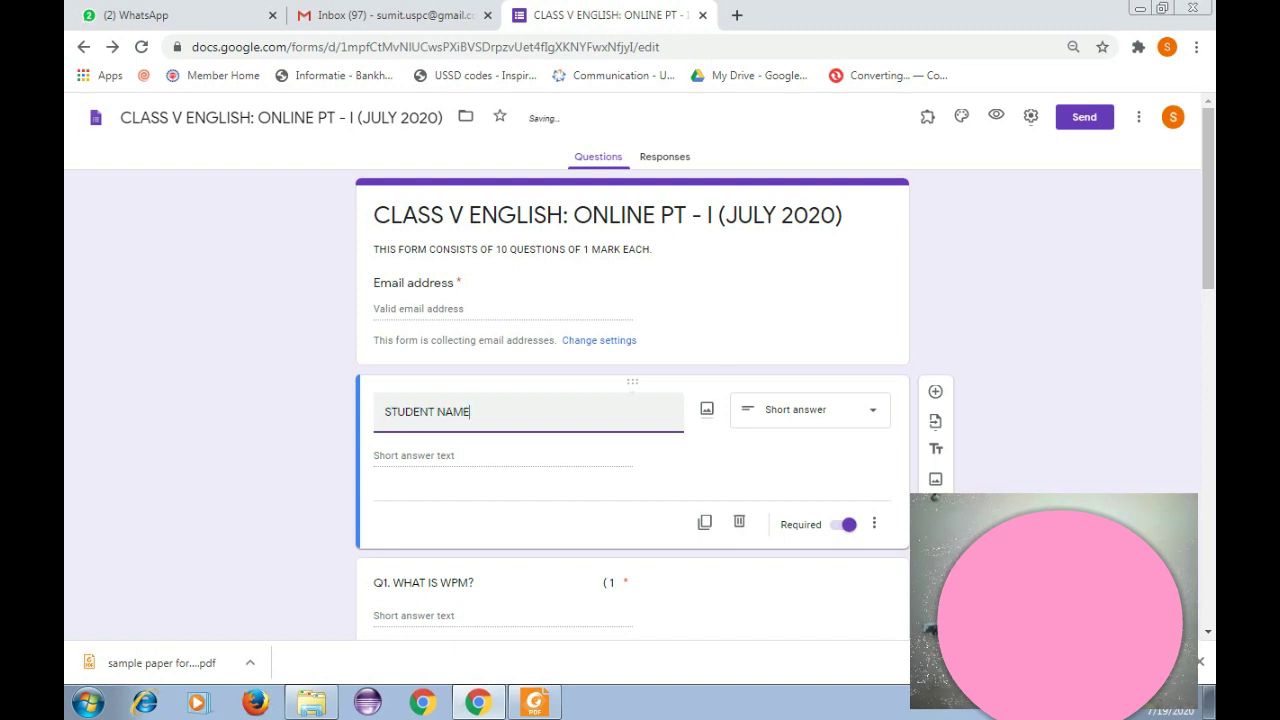
Add another short answer question between STUDENT NAME and Q1.
click(936, 391)
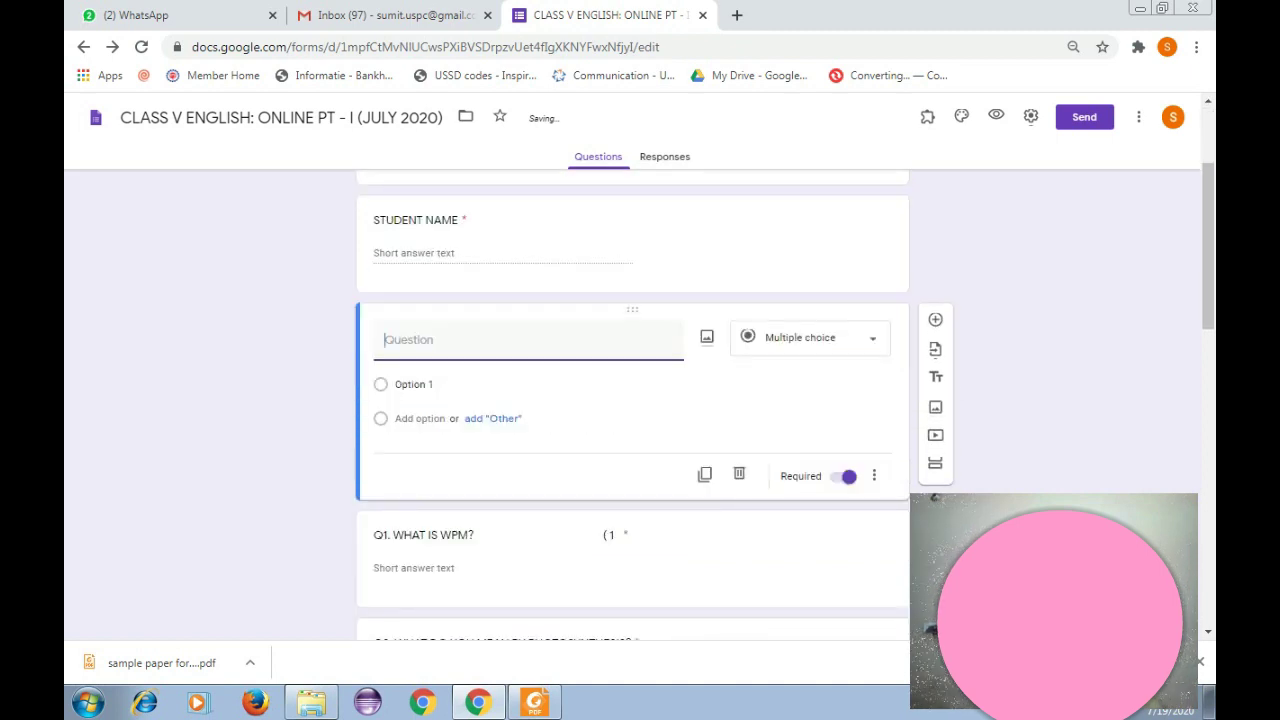
click(810, 337)
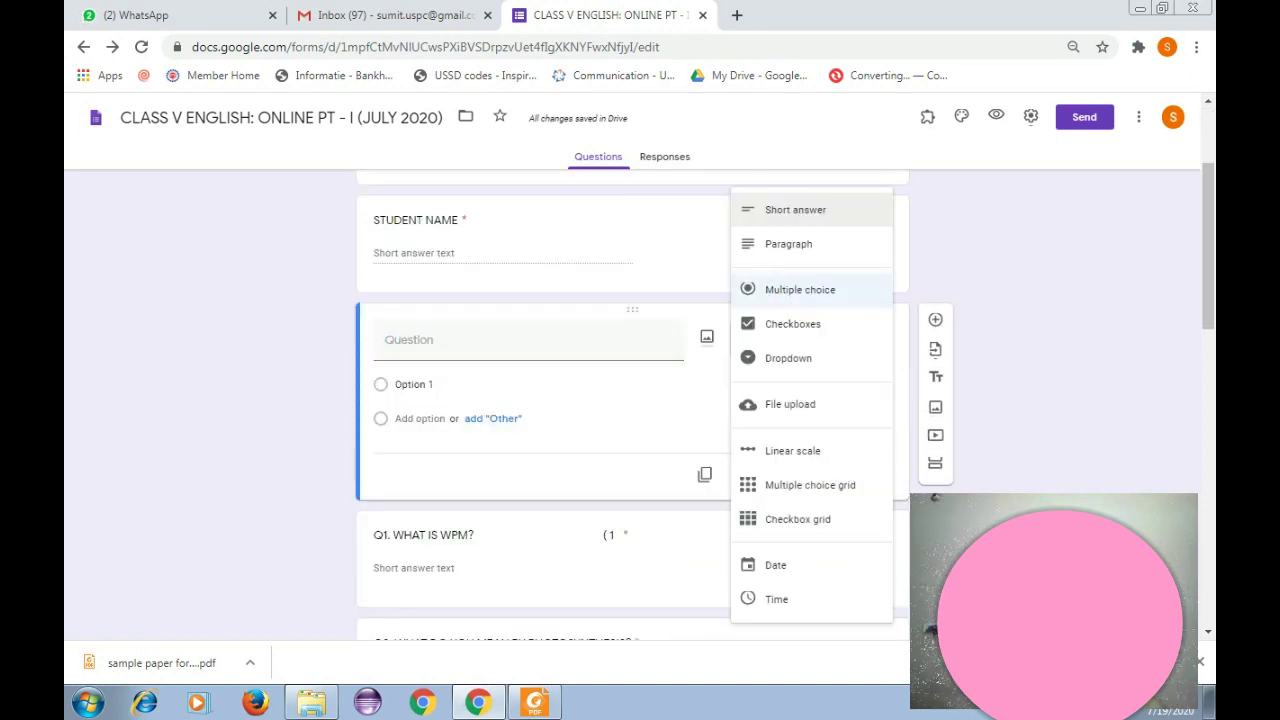
click(811, 209)
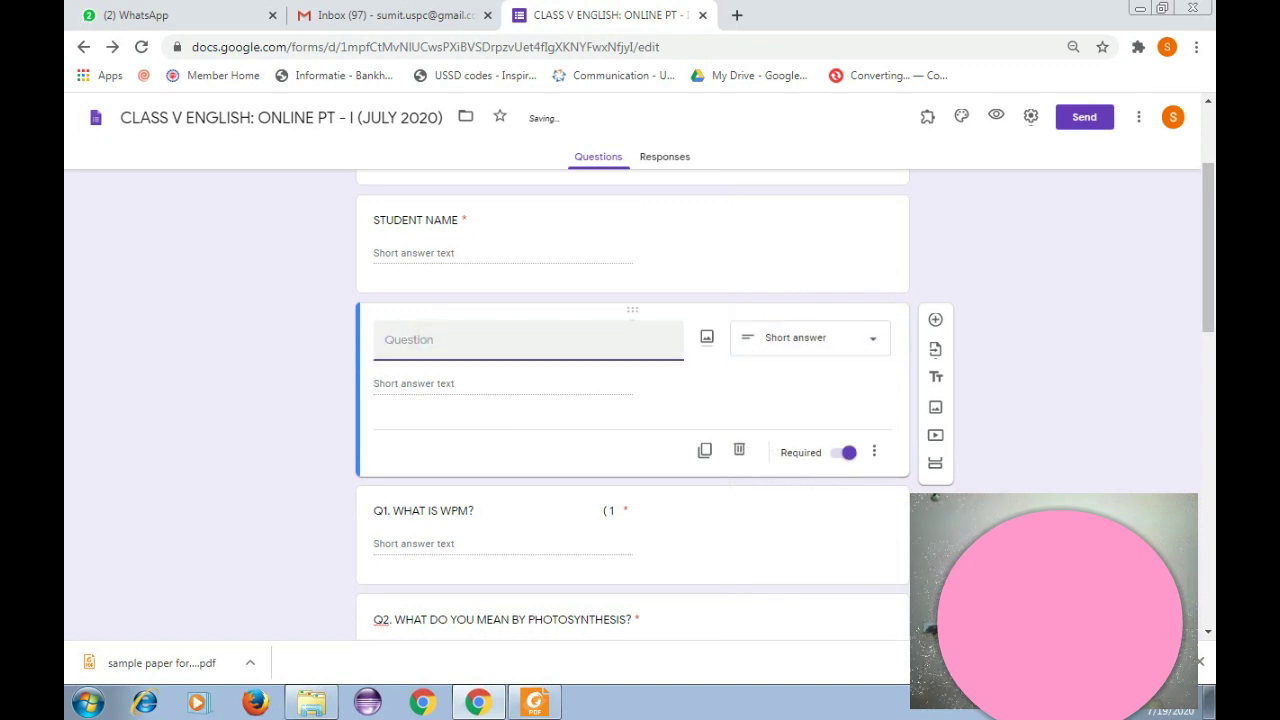
Title the question below STUDENT NAME "CLASS & SECTION:" and add a colon to the STUDENT NAME title.
text(CLASS &)
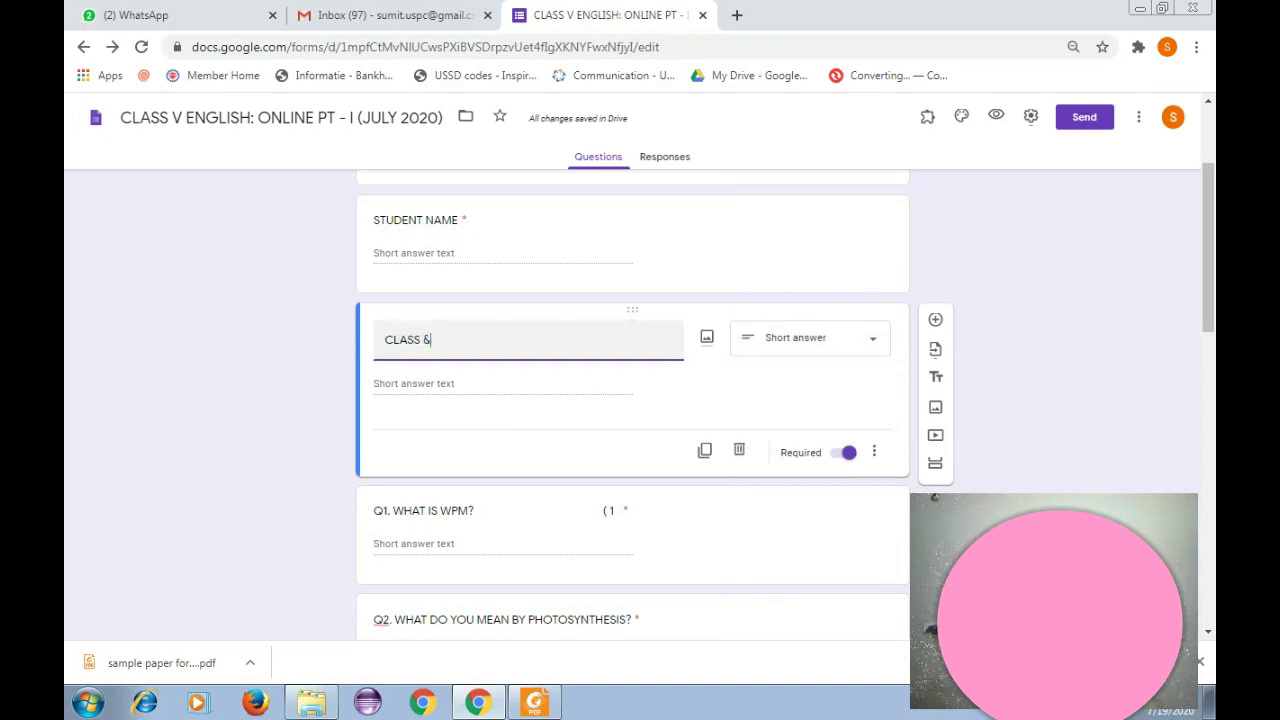
text( SECTION:)
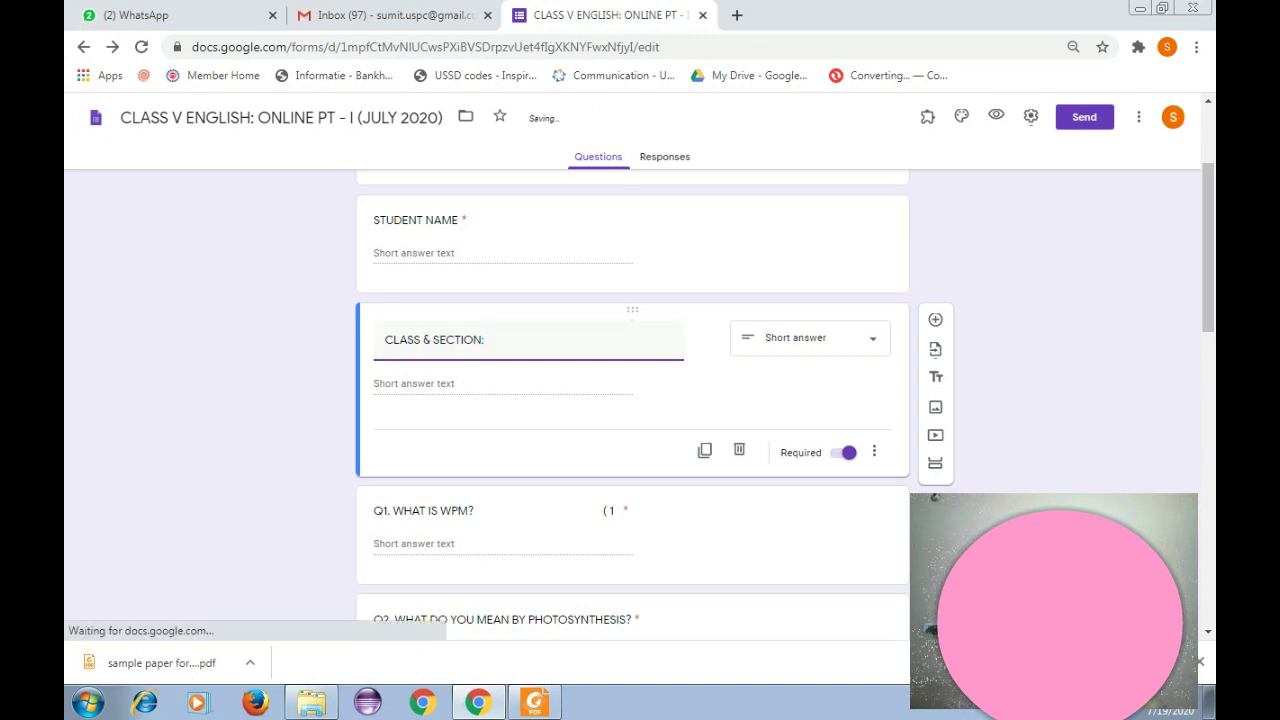
click(493, 221)
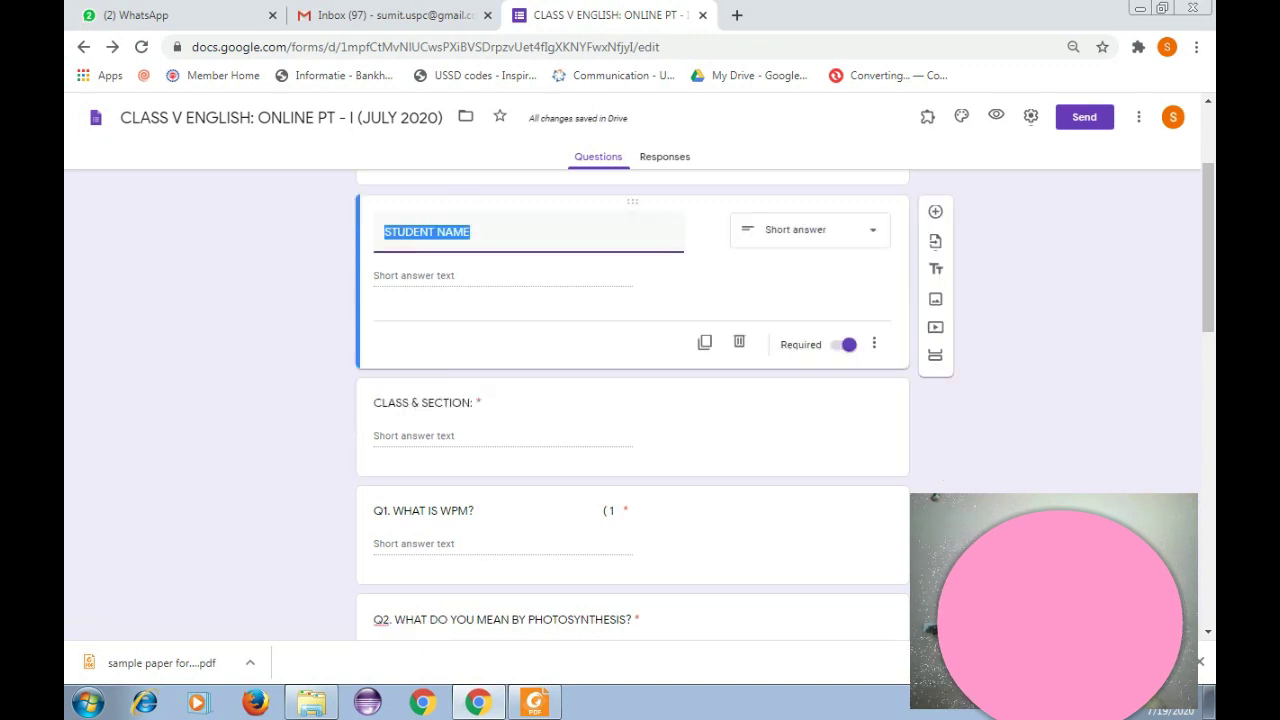
click(493, 232)
text(:)
Add a question titled "ROLL NO.:" directly below CLASS & SECTION.
click(856, 457)
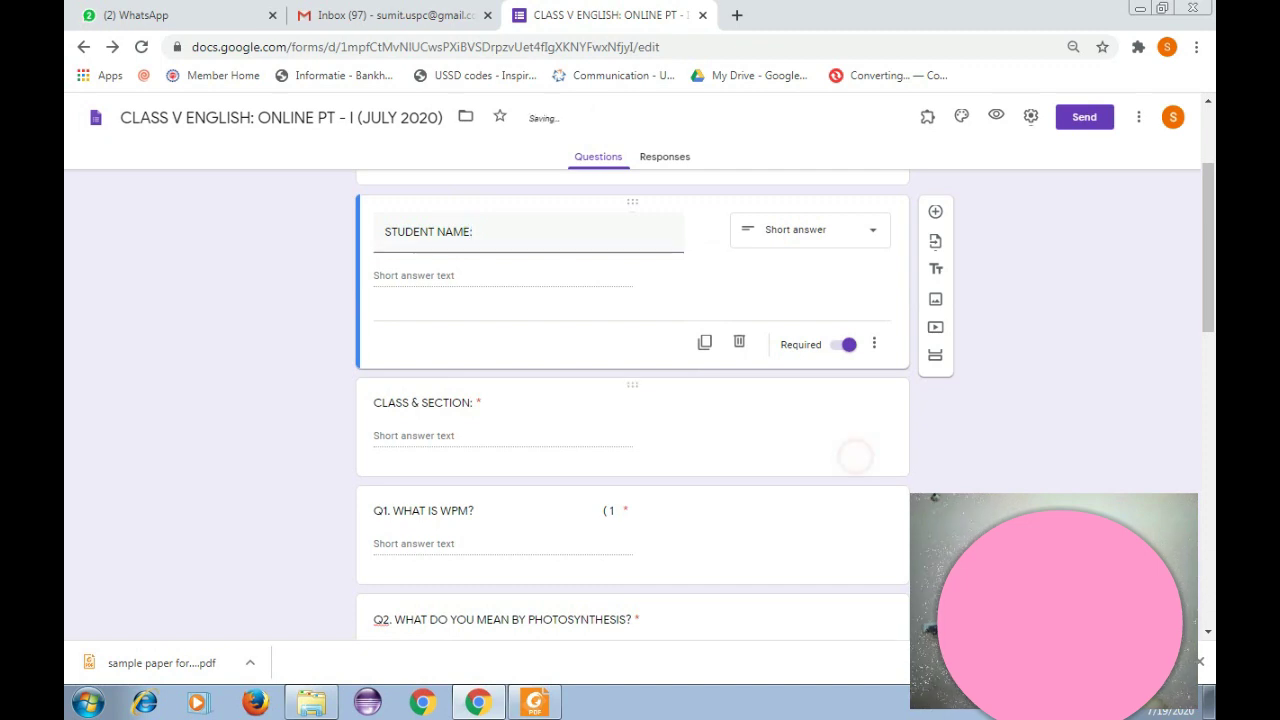
click(935, 320)
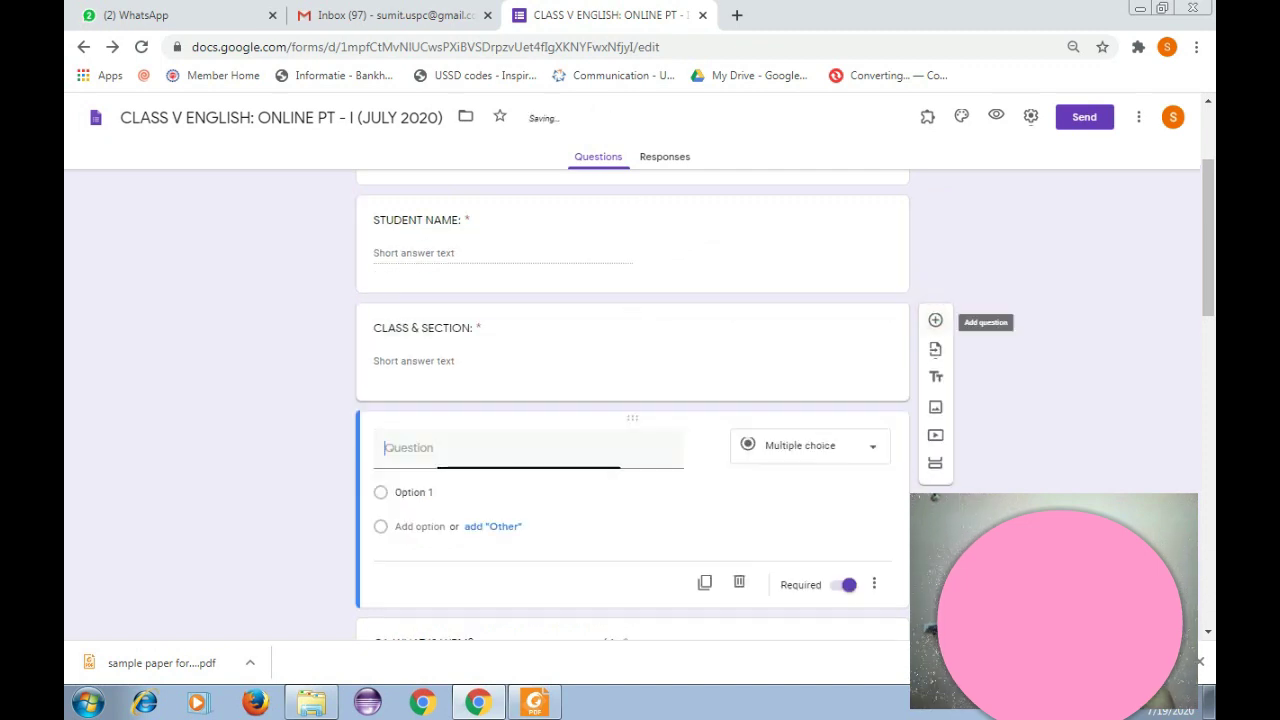
text(ROLL NO.)
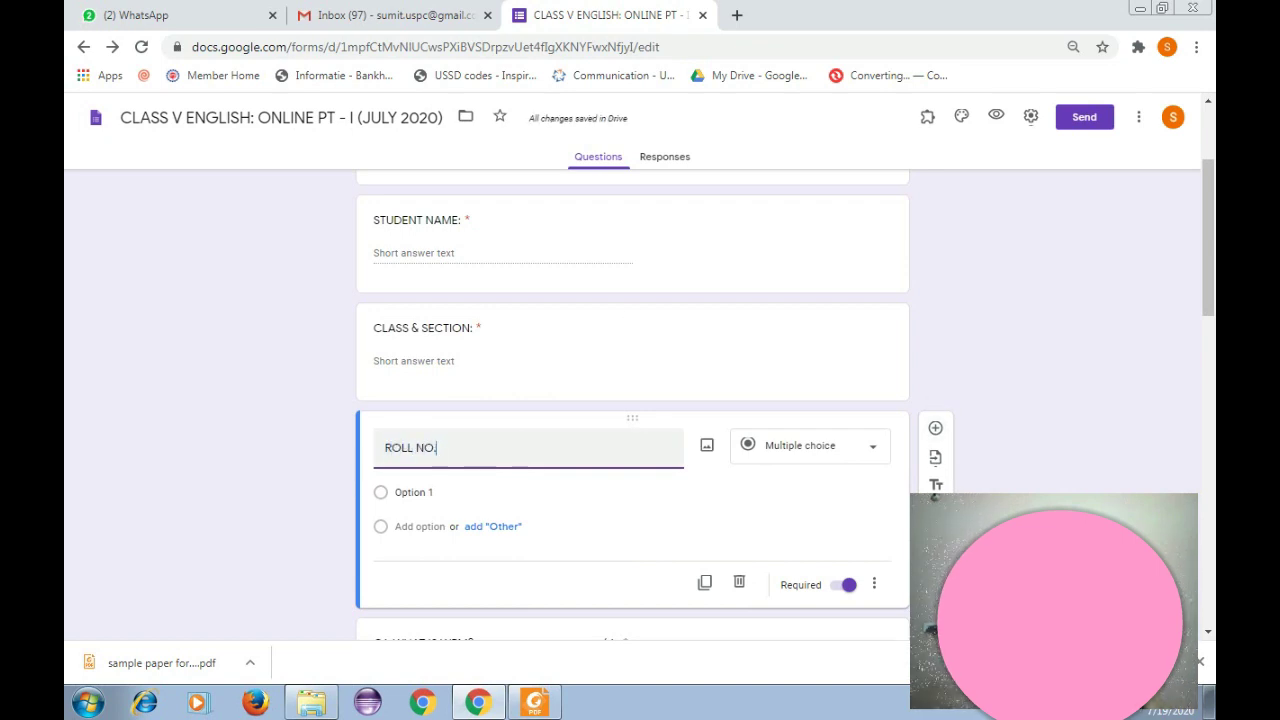
text(:)
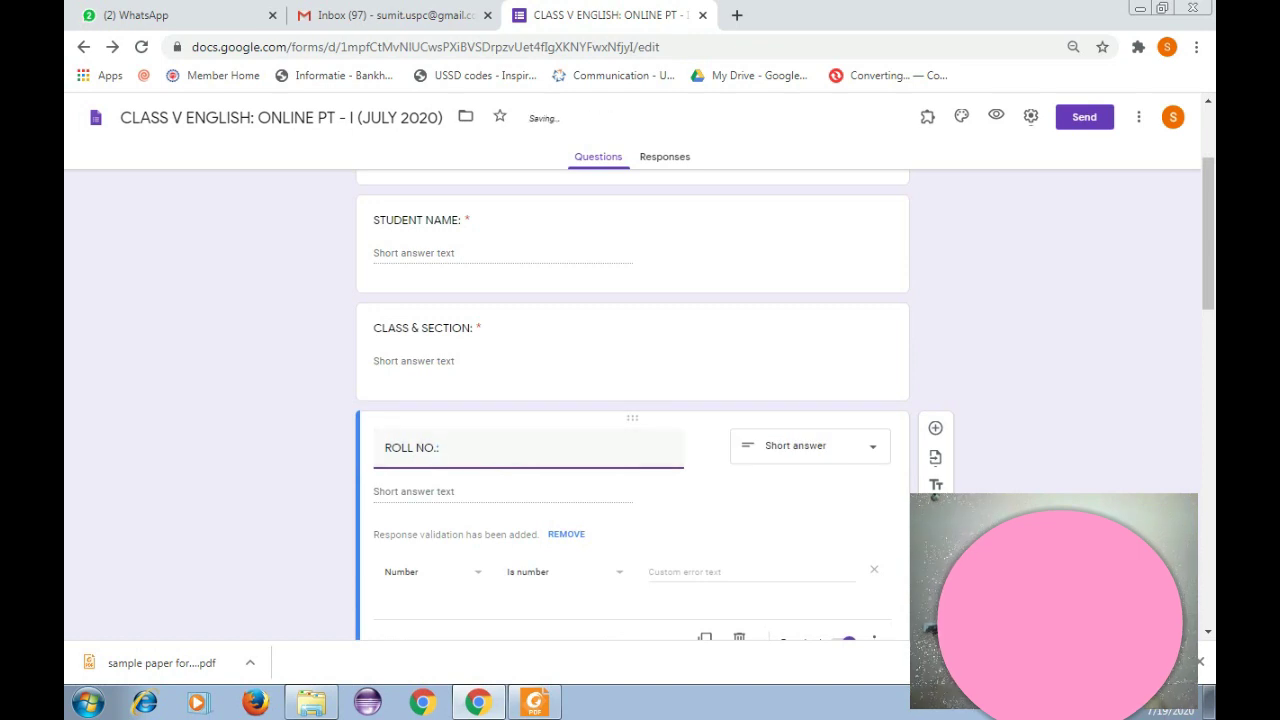
Add a question titled "DATE:" below ROLL NO. and set its answer type to Date.
scroll(935, 250, down, 2)
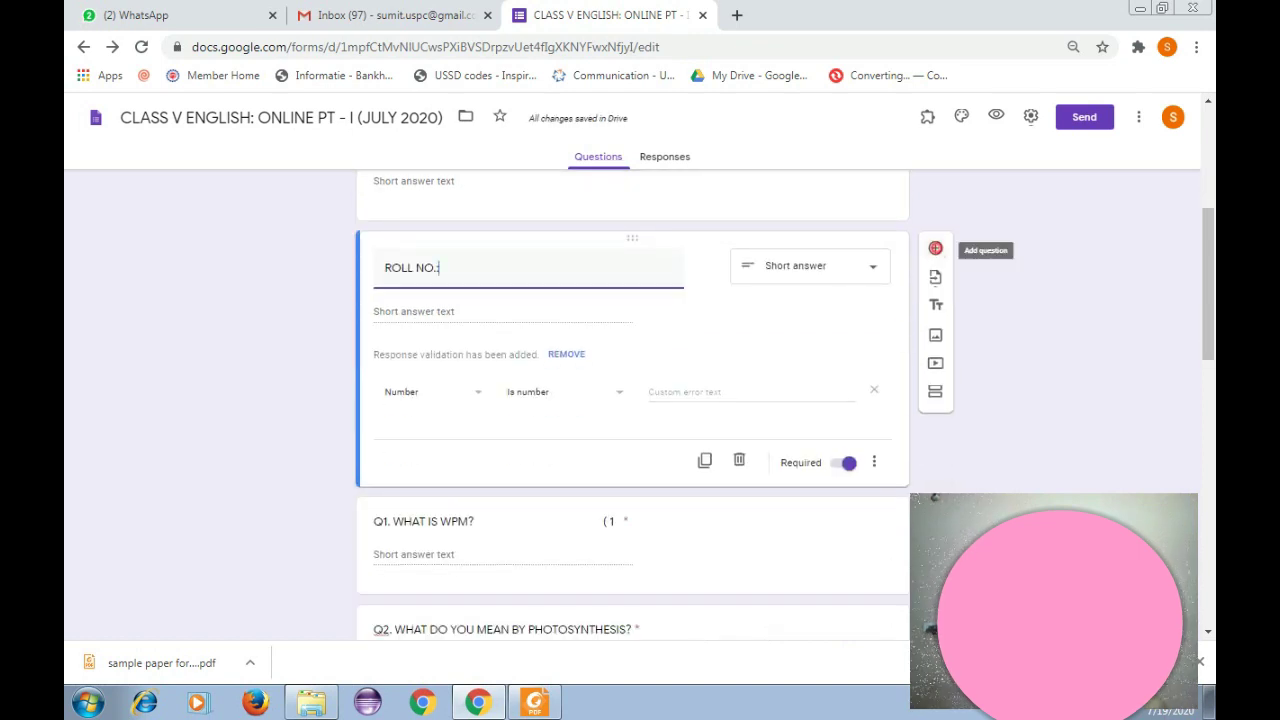
click(935, 248)
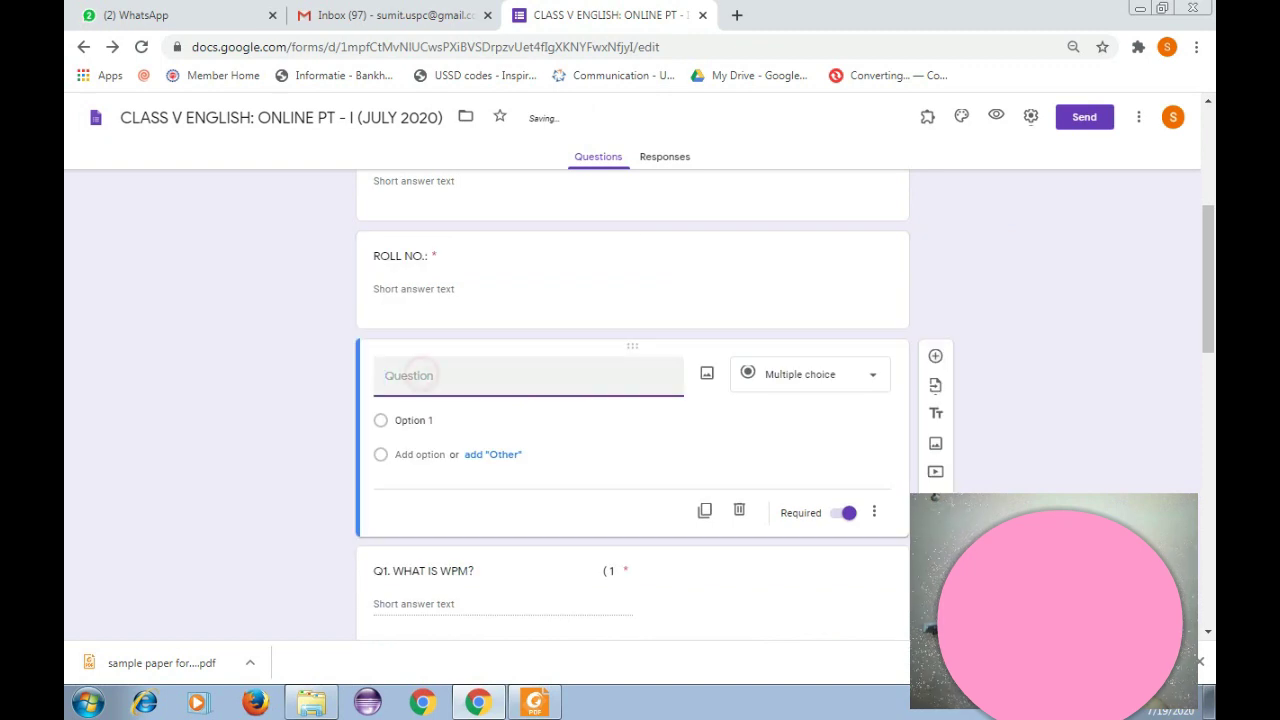
click(838, 374)
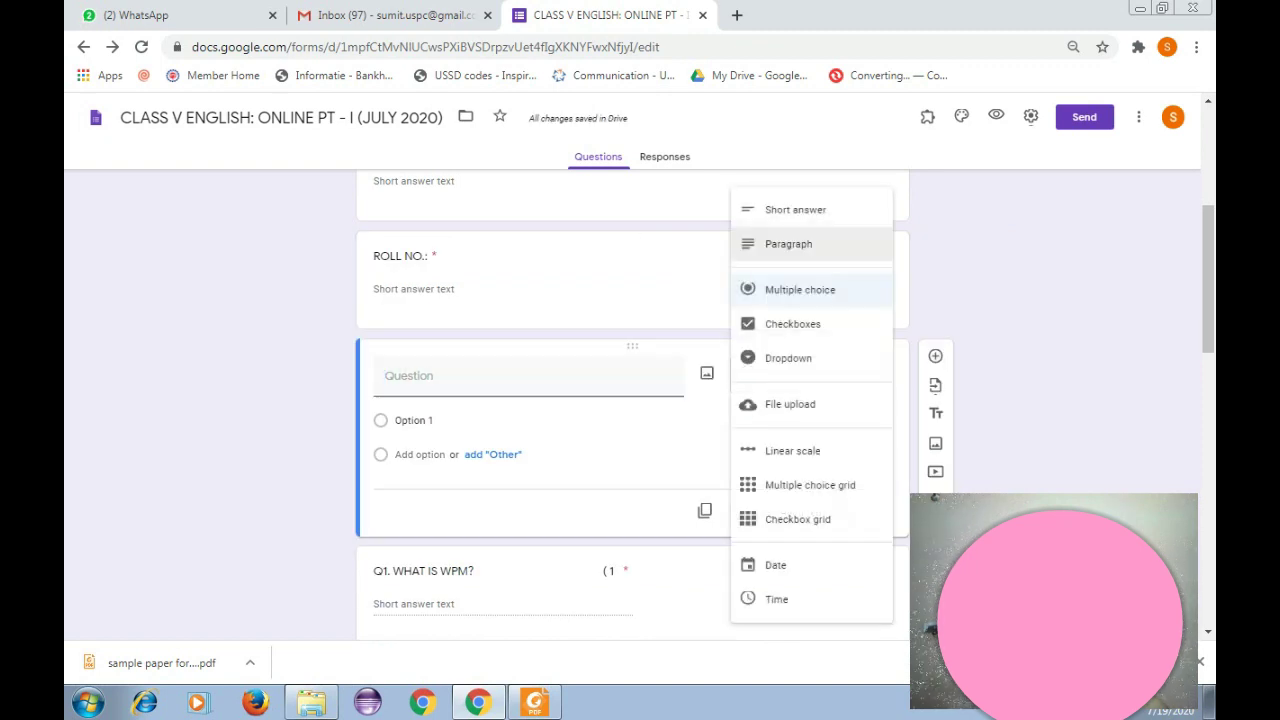
click(796, 209)
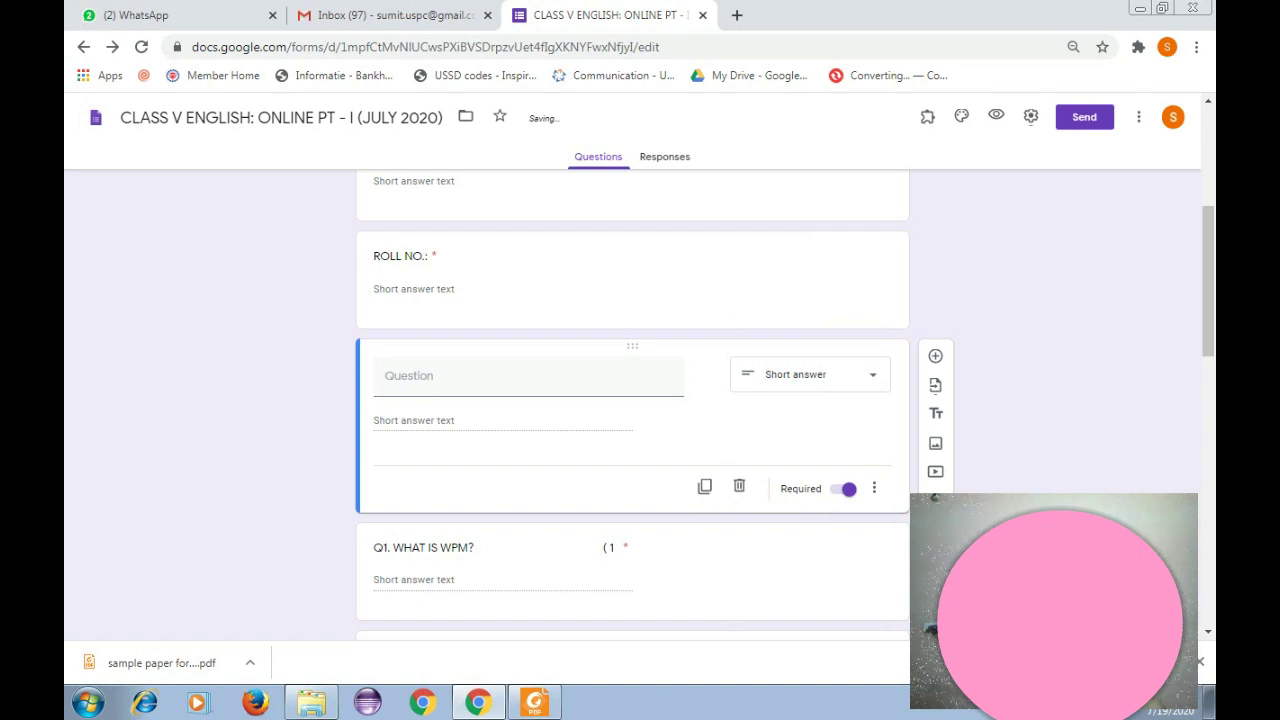
click(463, 378)
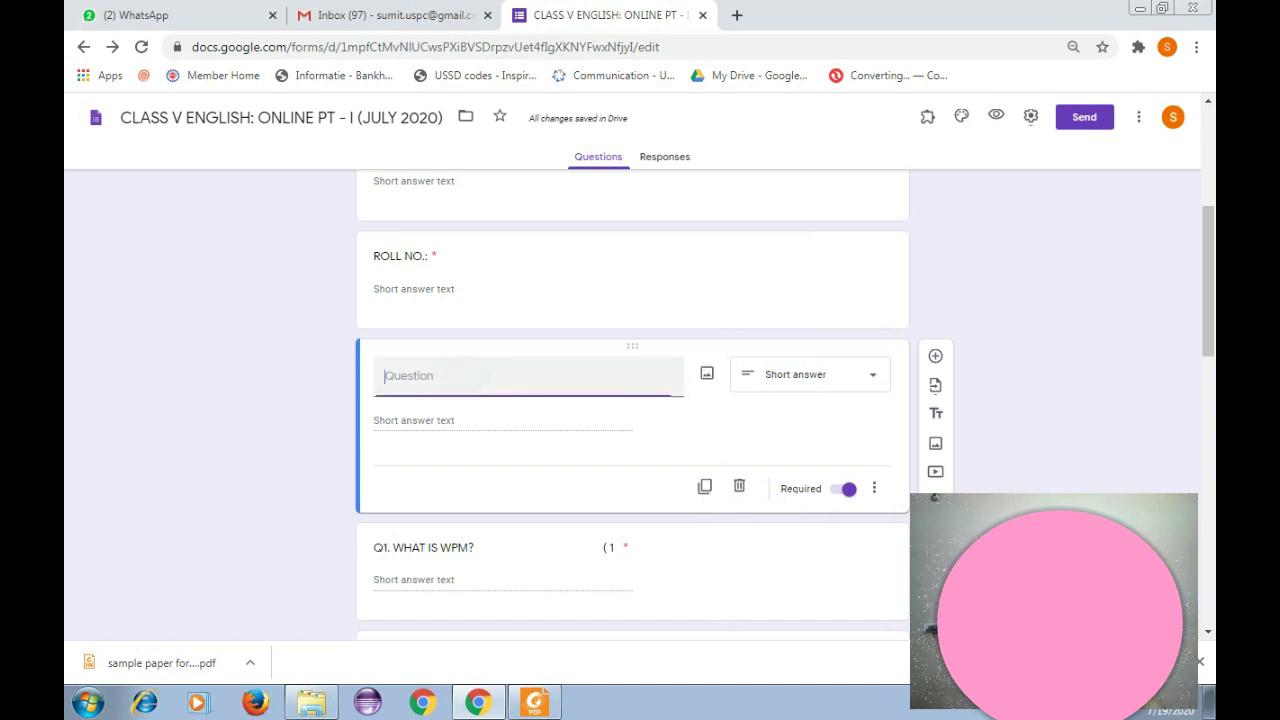
text(DATE:)
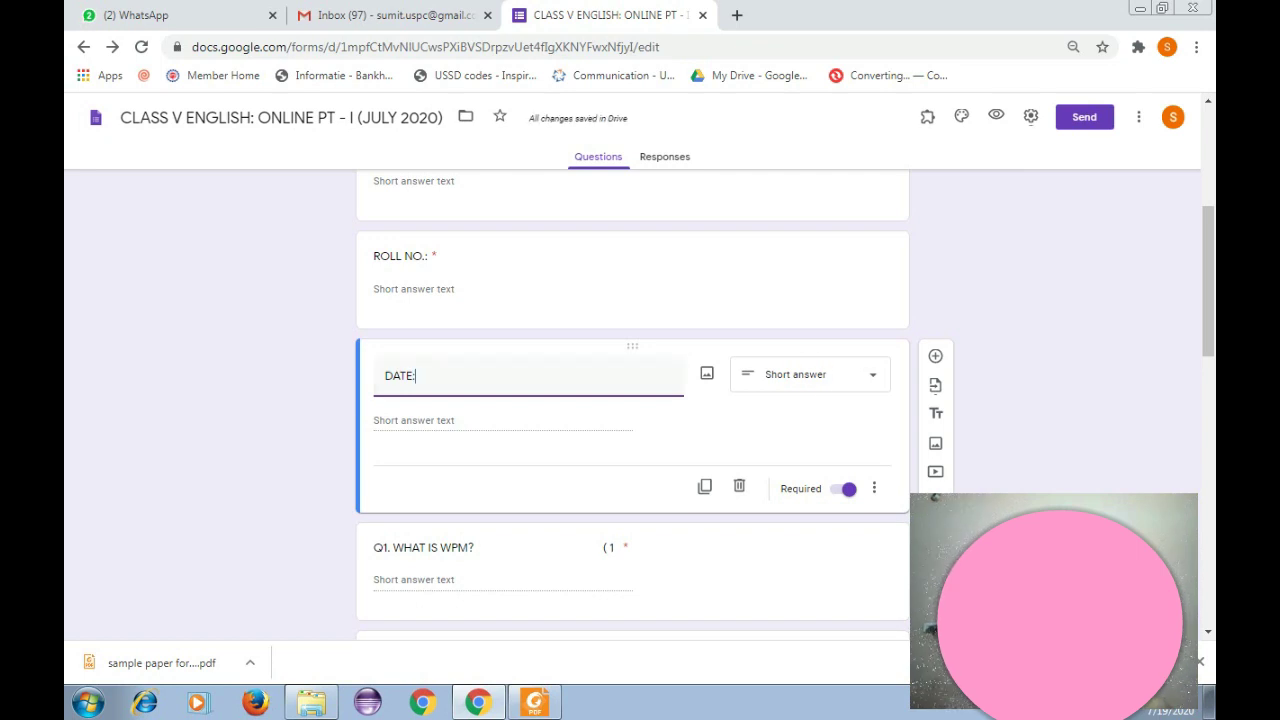
click(810, 374)
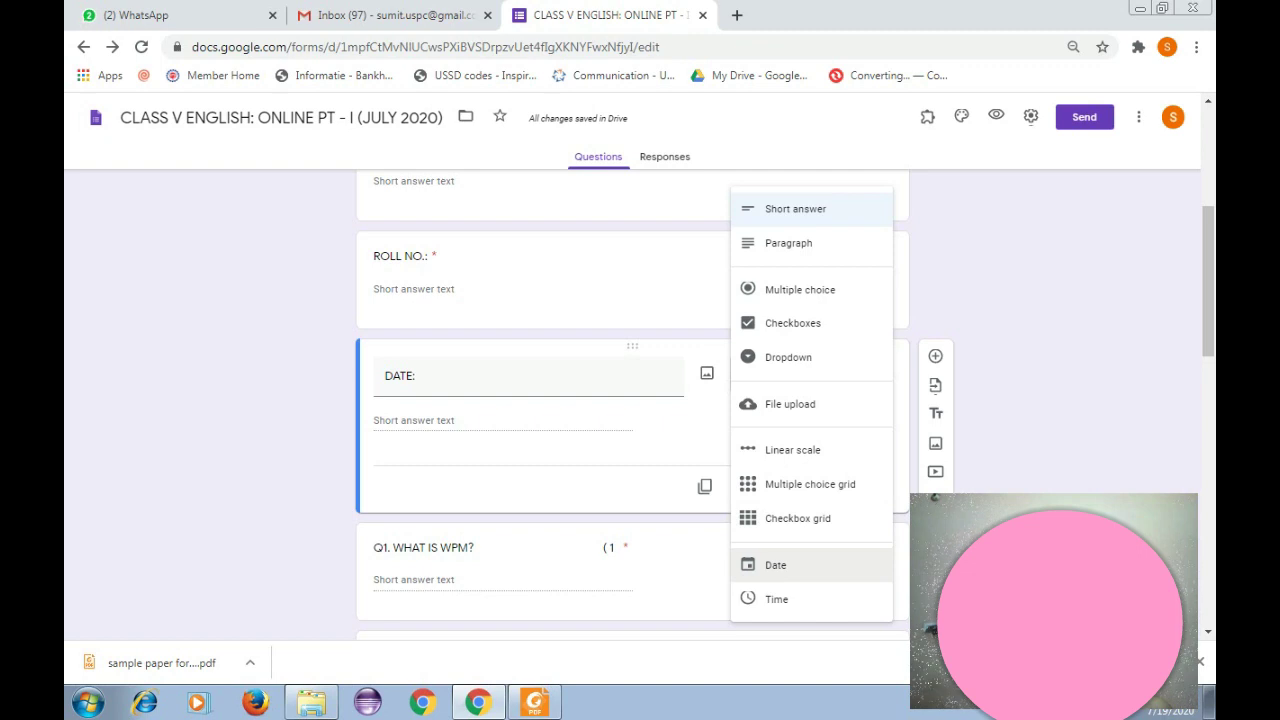
click(776, 565)
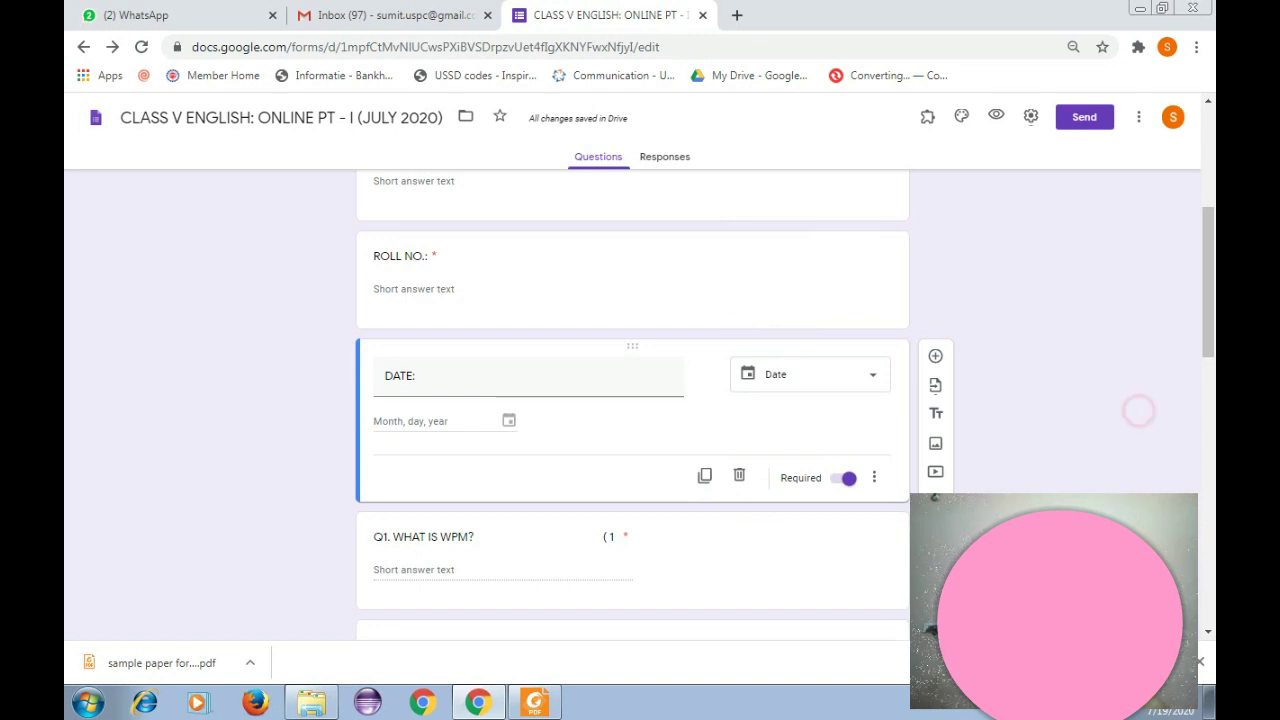
Review the email address and student detail fields above Q1, from STUDENT NAME down to DATE.
scroll(1139, 411, up, 5)
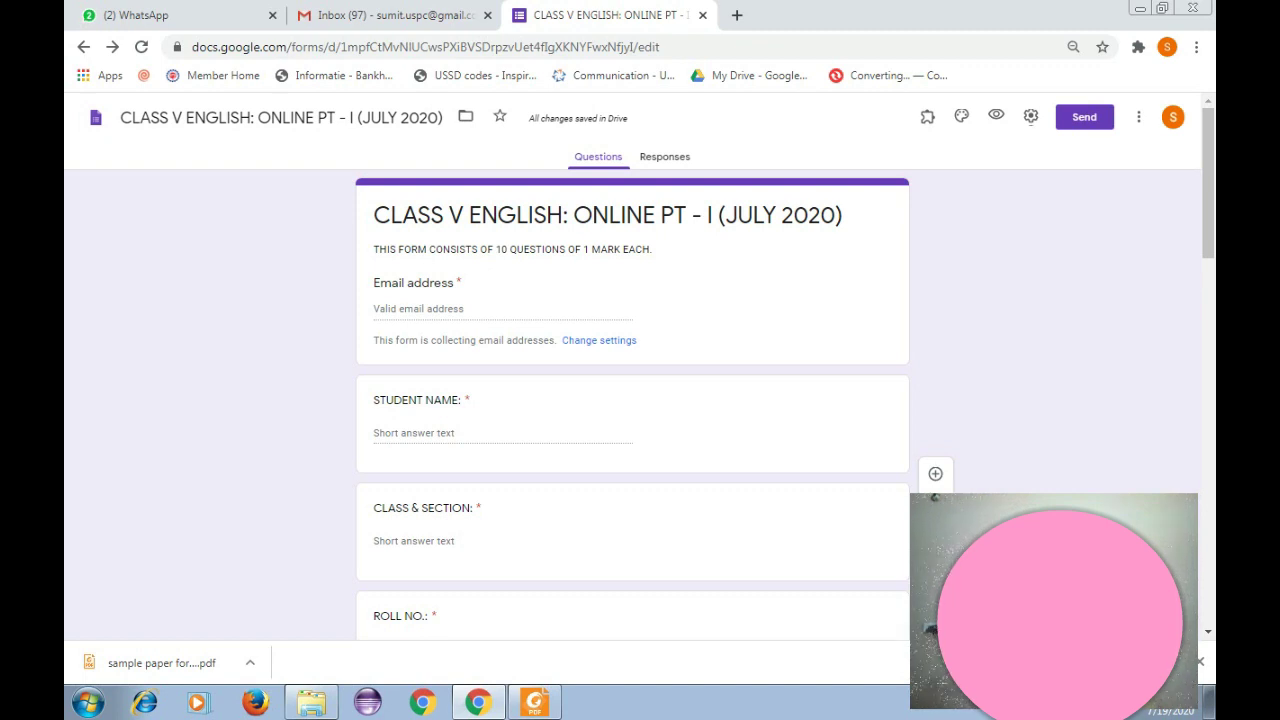
scroll(632, 400, down, 1)
click(430, 218)
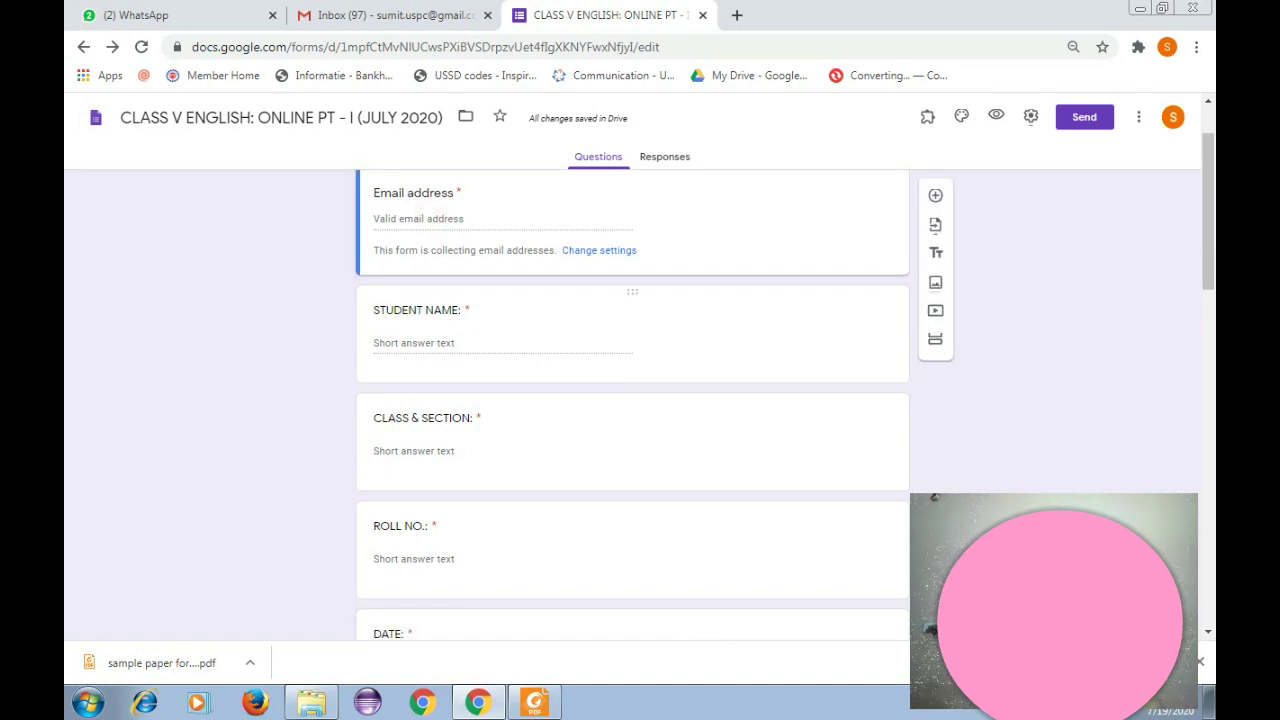
click(470, 342)
click(430, 428)
scroll(430, 428, down, 3)
scroll(430, 428, up, 1)
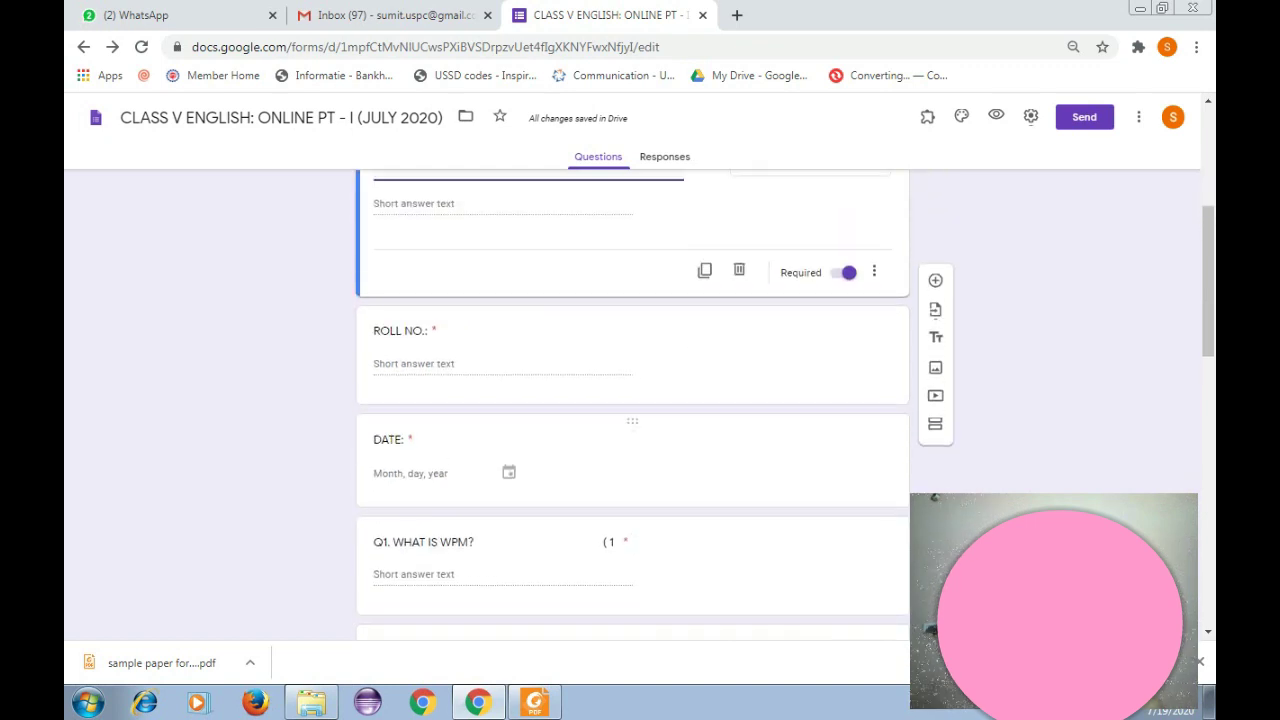
scroll(632, 400, up, 2)
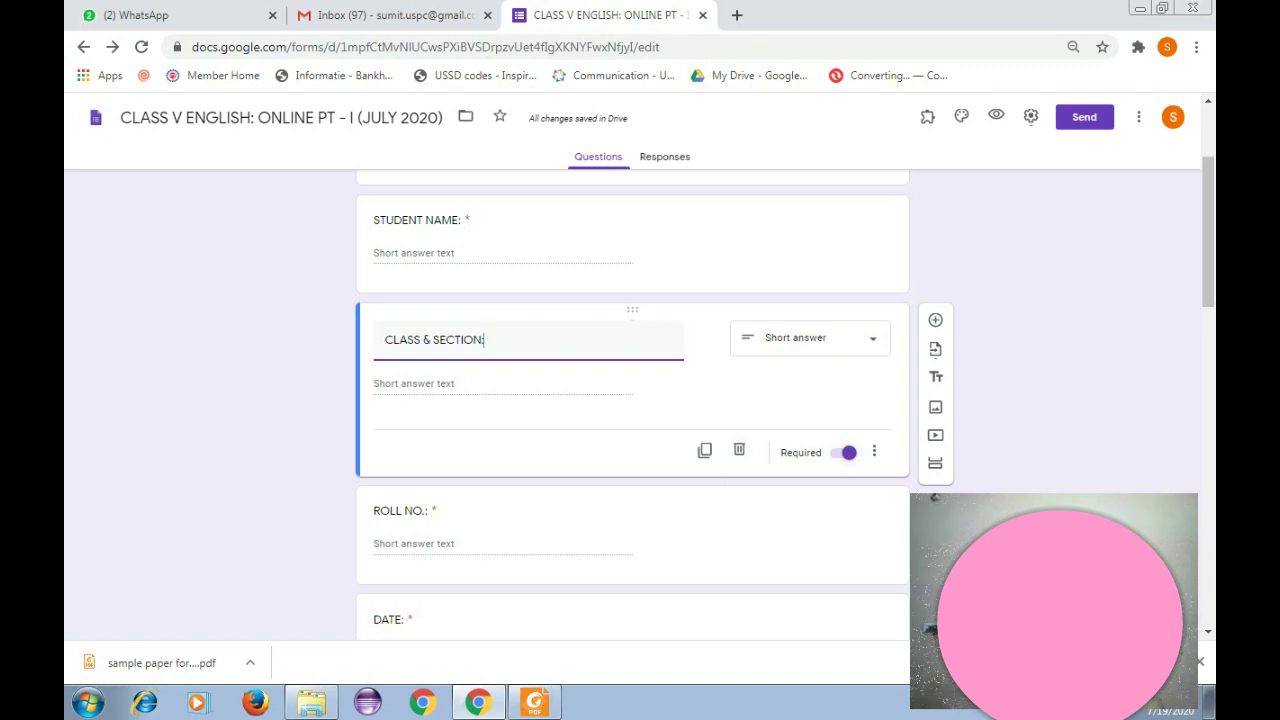
scroll(632, 400, down, 1)
scroll(632, 400, down, 2)
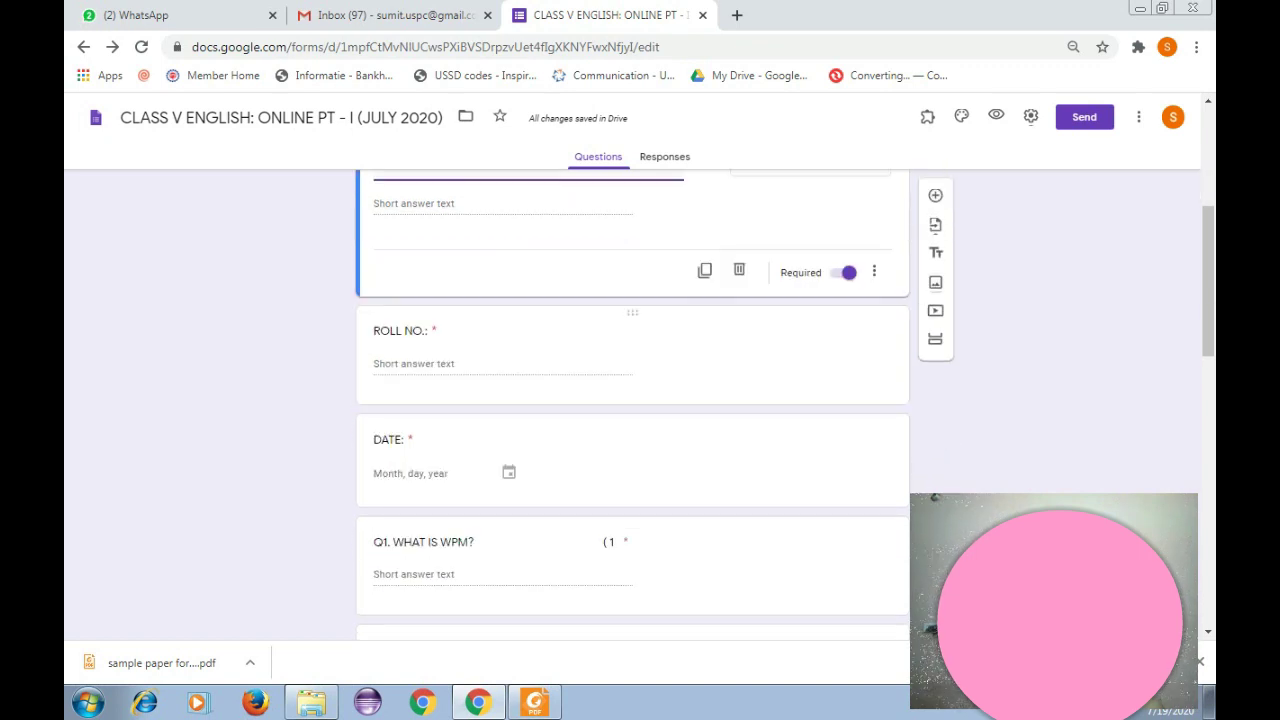
scroll(632, 400, down, 2)
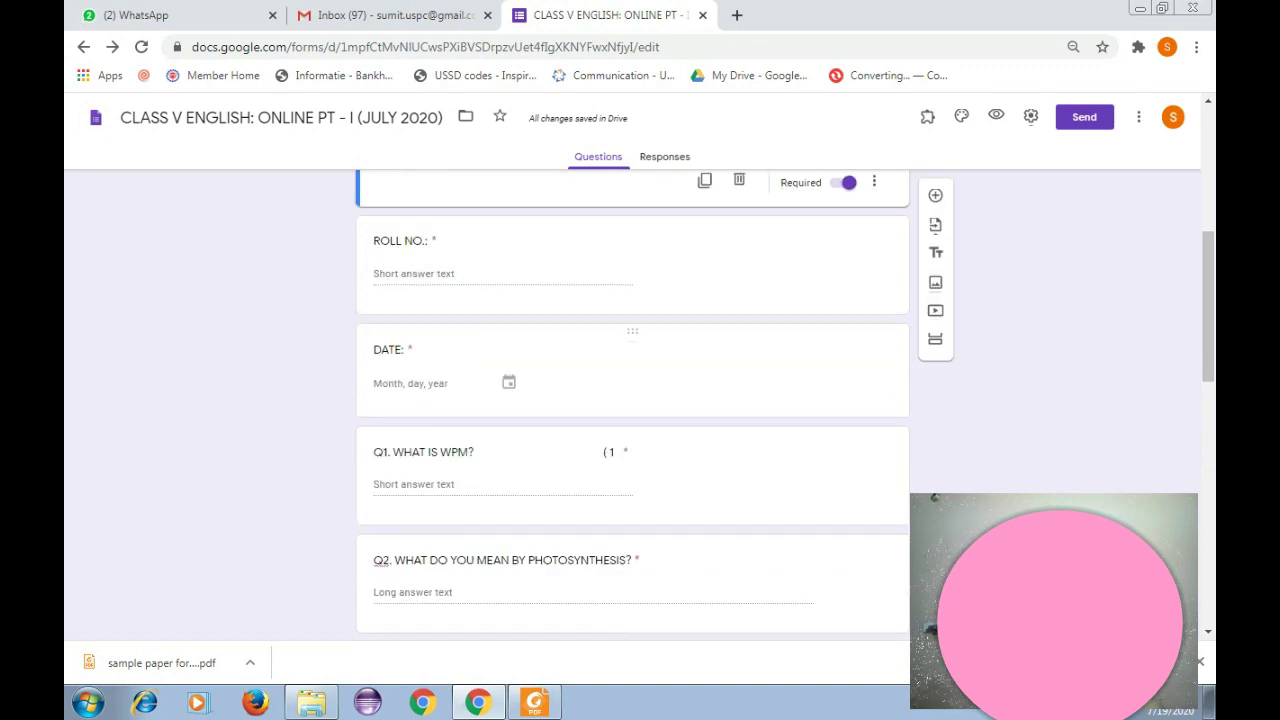
Delete the space before the 1 in the bracketed mark at the end of Q1's title.
scroll(632, 400, down, 3)
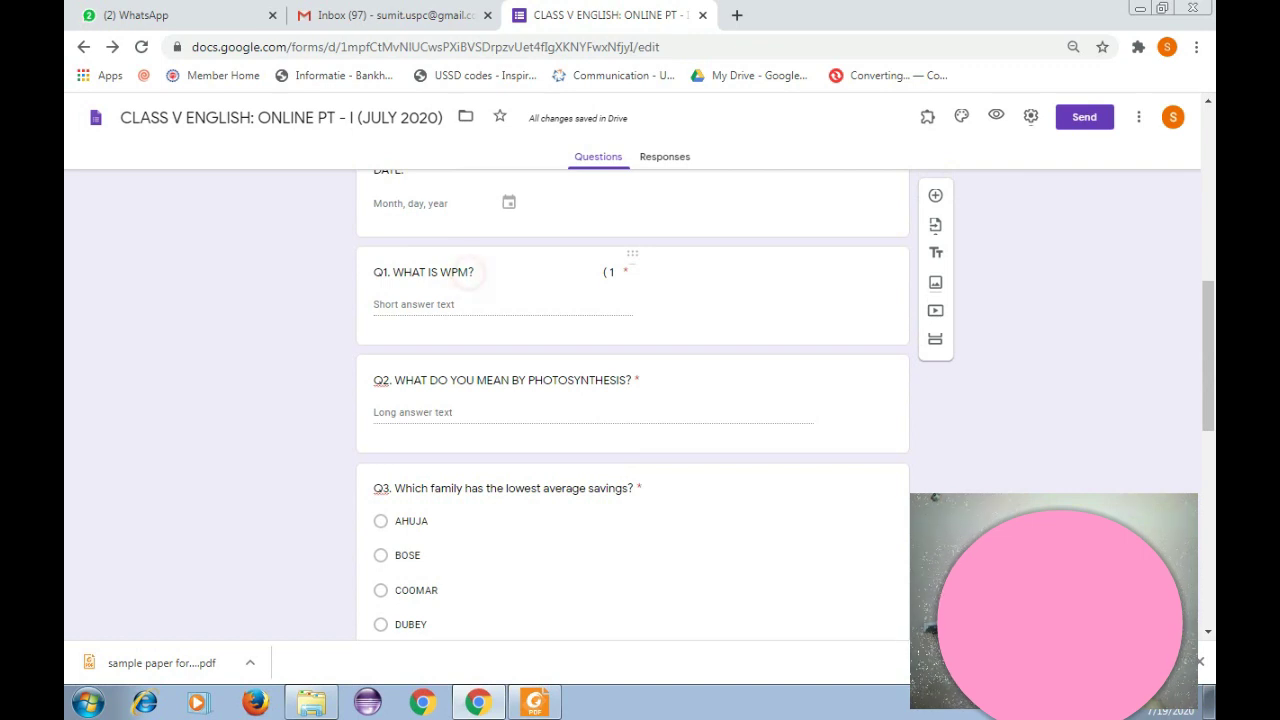
click(468, 272)
key(End)
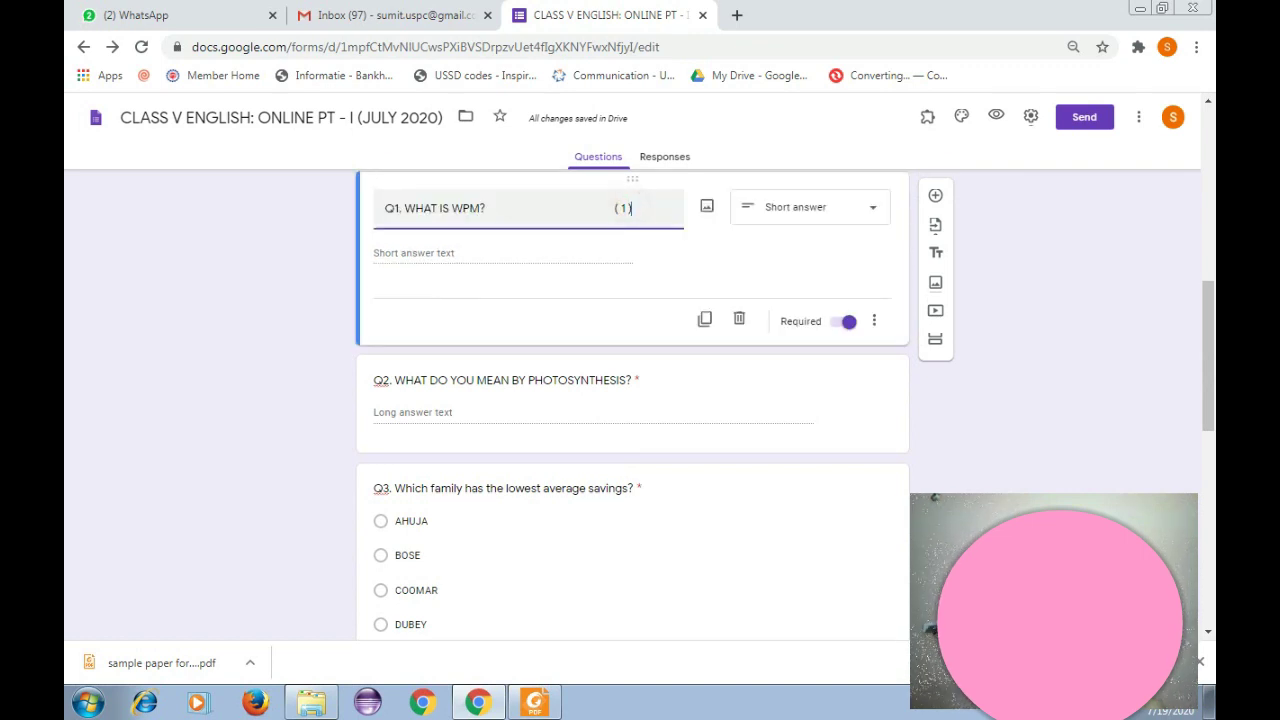
key(Left)
key(BackSpace)
click(264, 243)
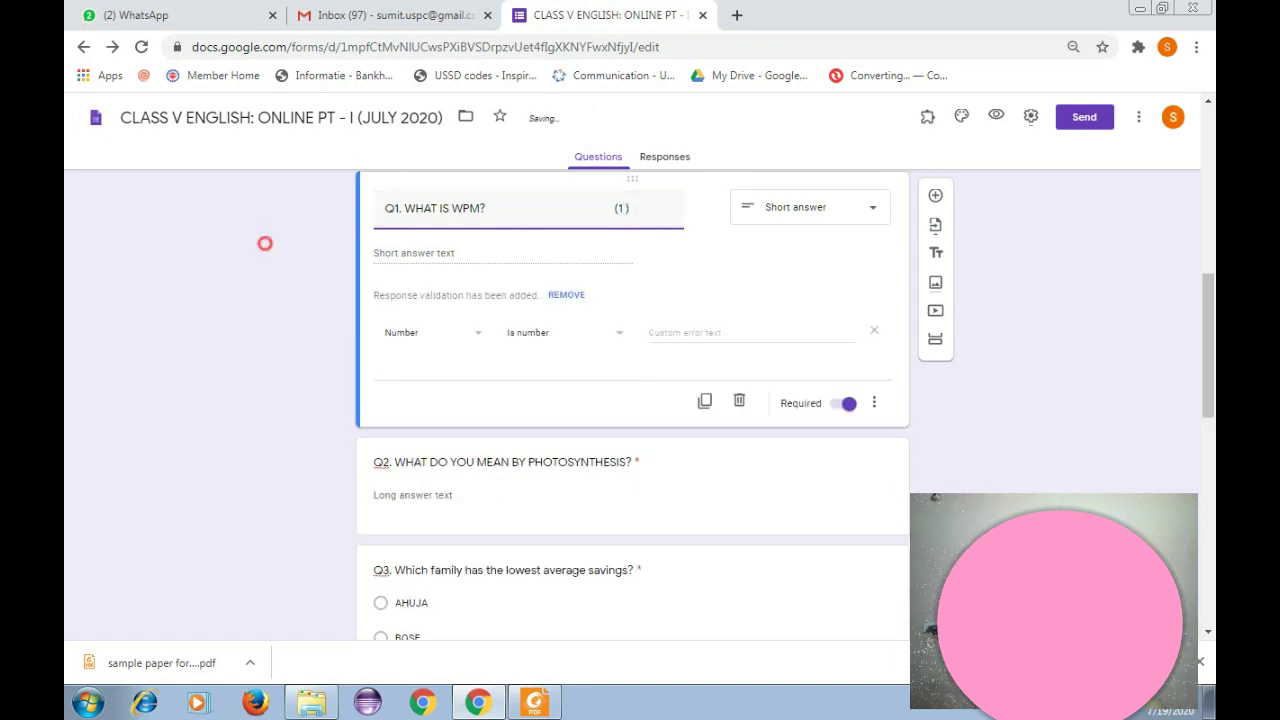
Remove the number response validation from Q1.
scroll(264, 243, up, 2)
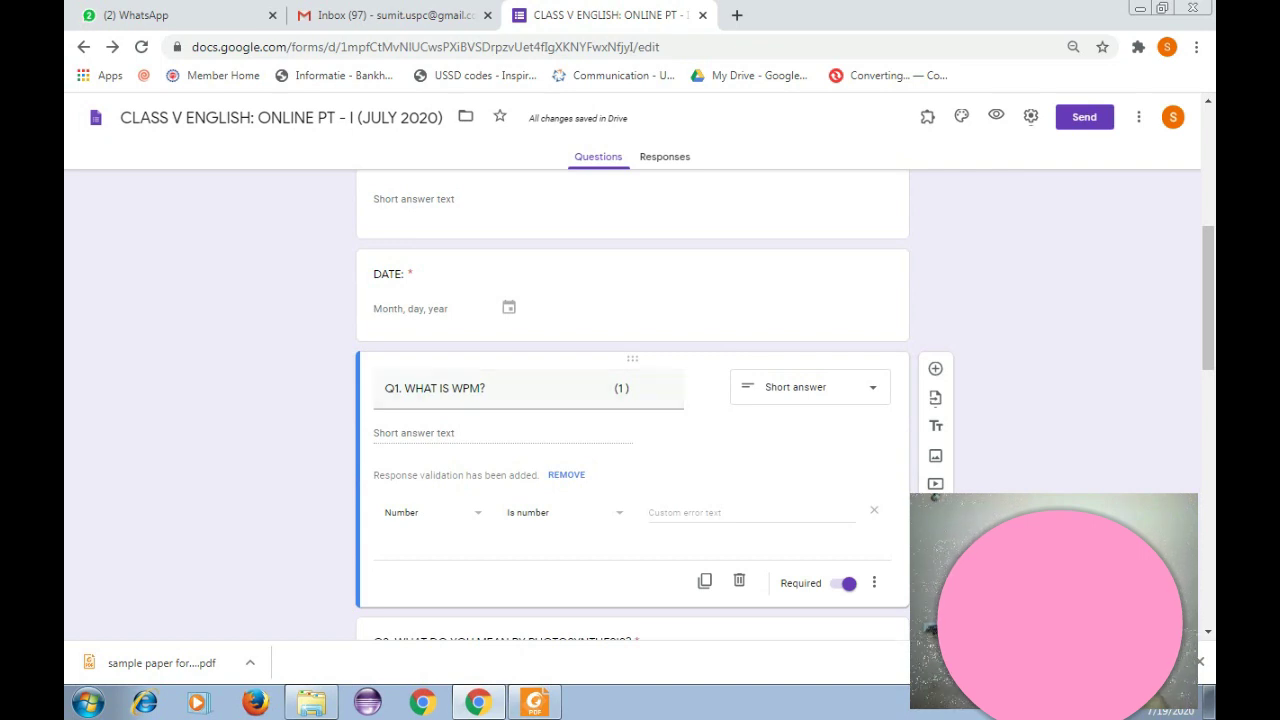
scroll(632, 400, down, 2)
scroll(632, 400, up, 1)
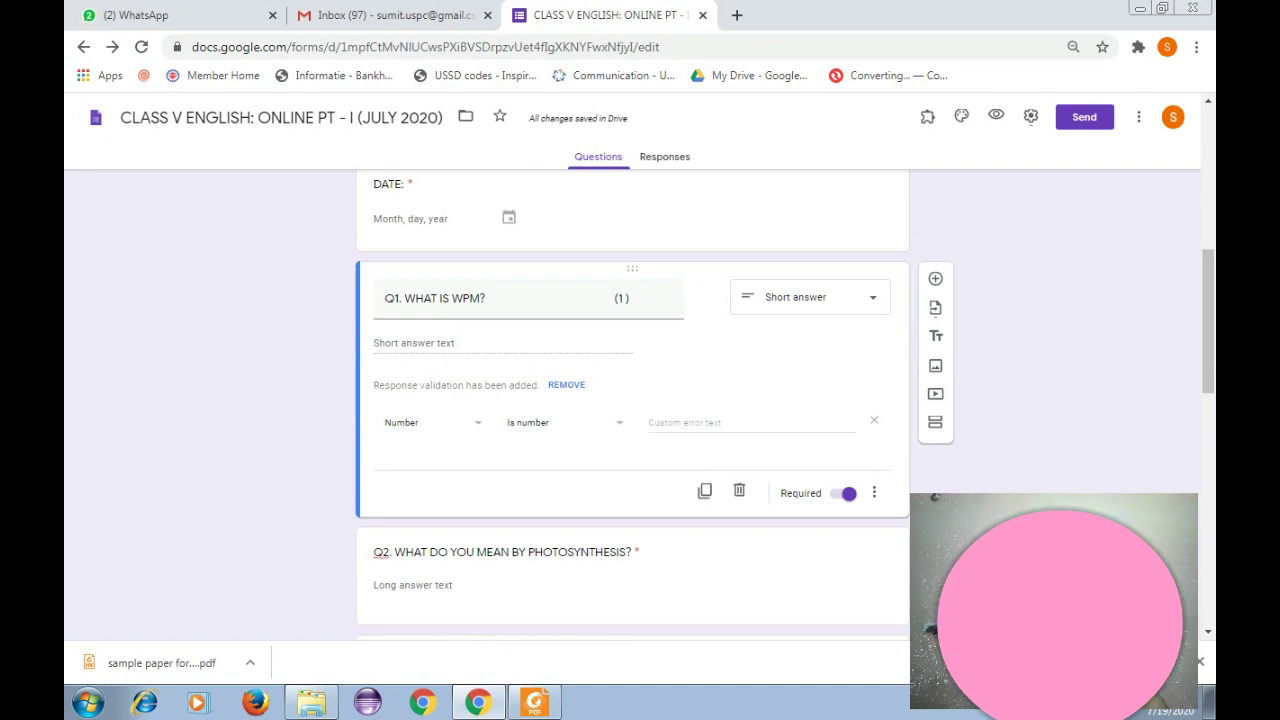
click(564, 384)
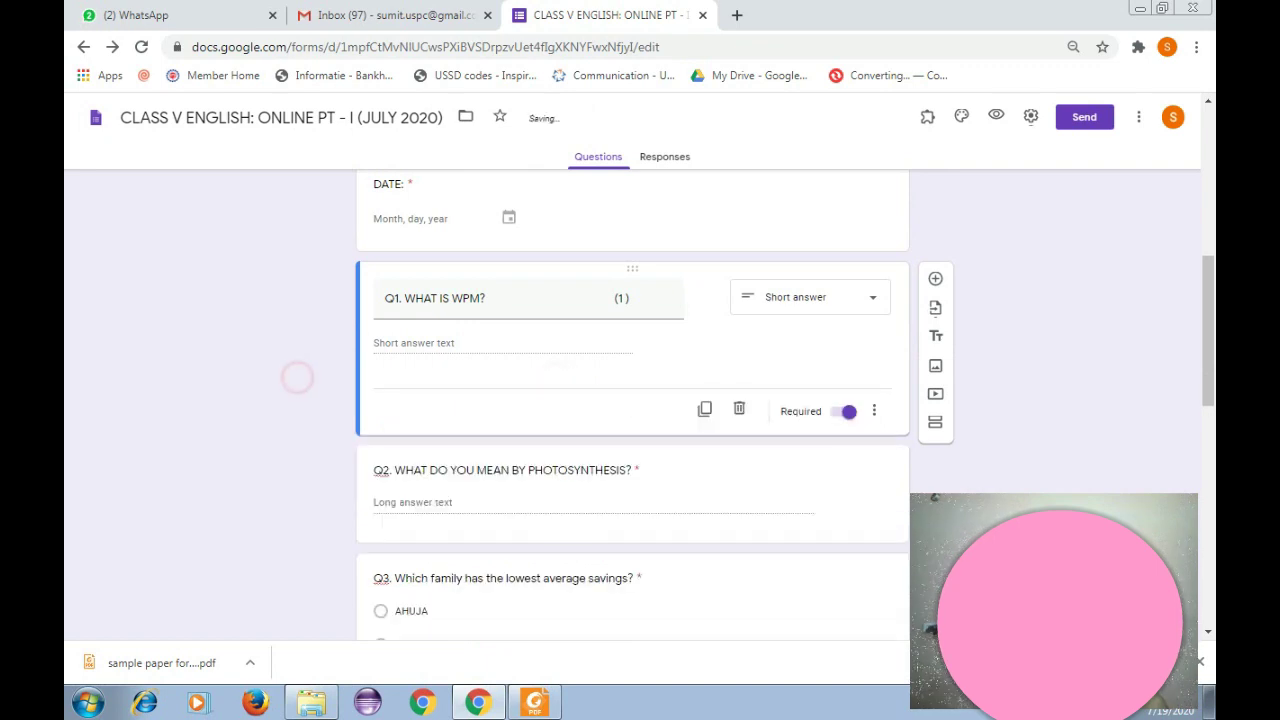
Append the mark "(1)" to the end of Q2's title about photosynthesis.
scroll(632, 400, down, 1)
click(651, 378)
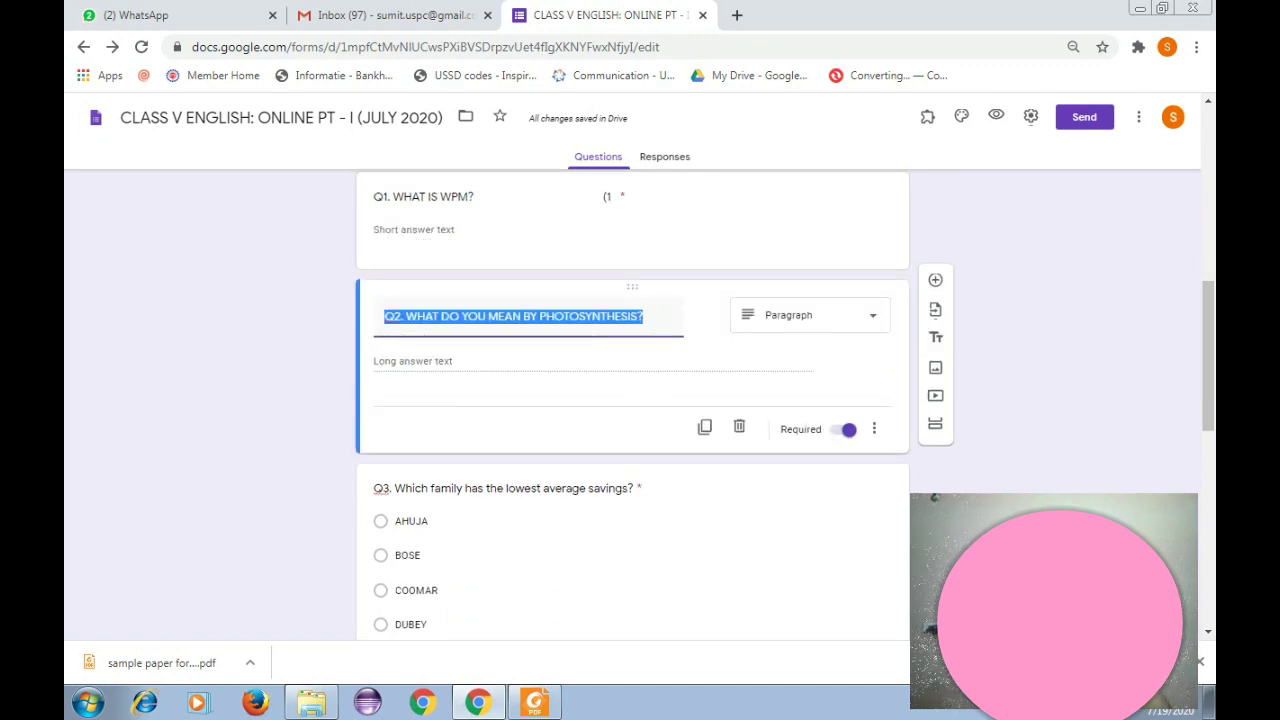
click(643, 316)
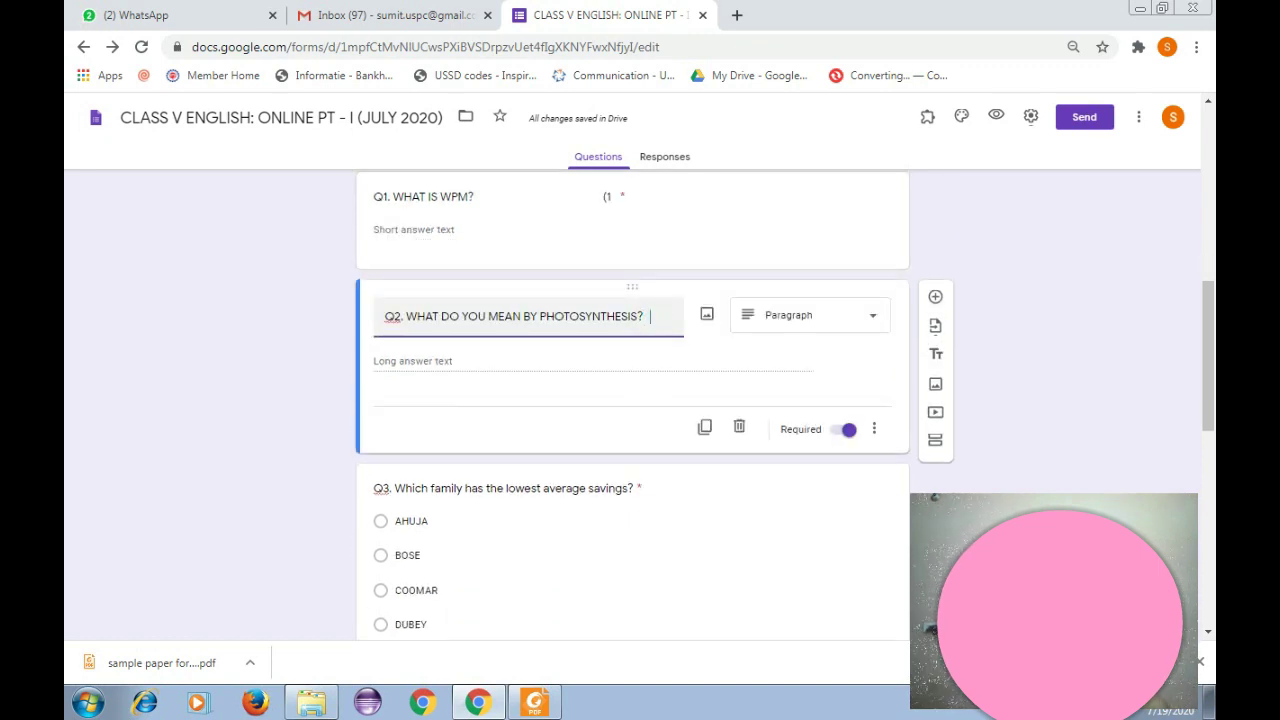
text((1)
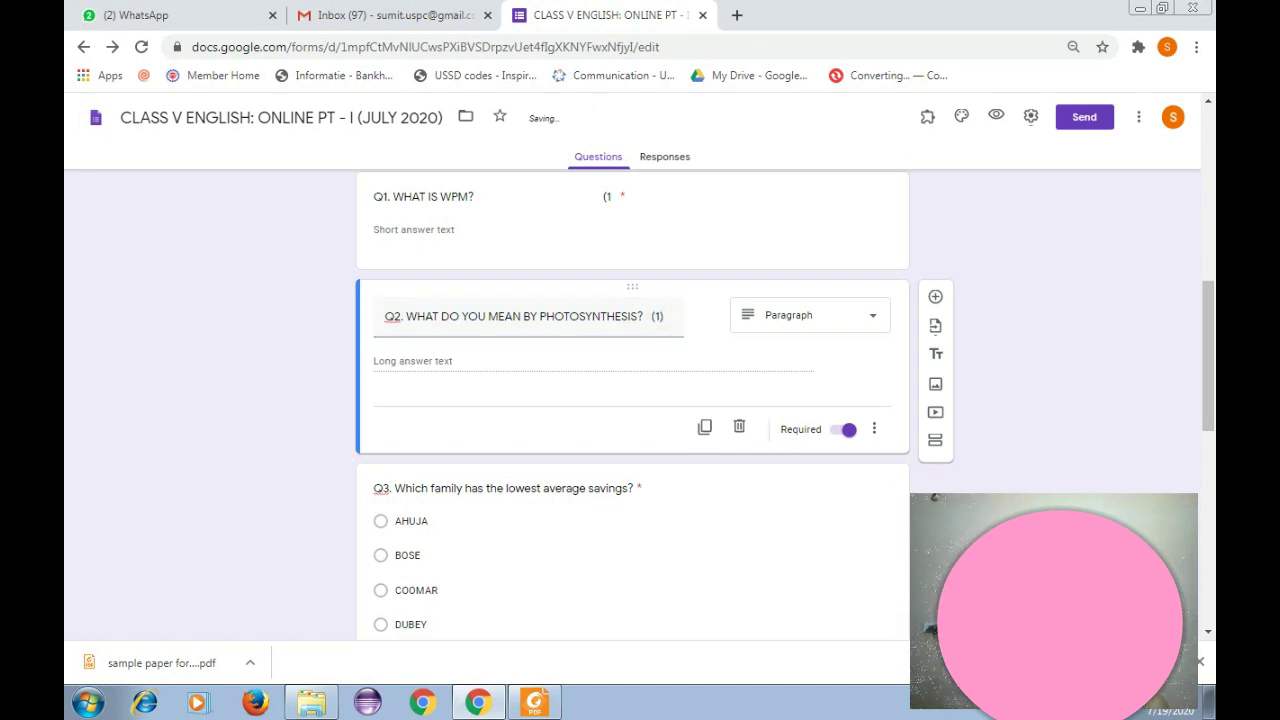
Add the flagged word "Q2" in the second question's title to the spelling dictionary.
triple_click(396, 318)
click(396, 318)
right_click(395, 318)
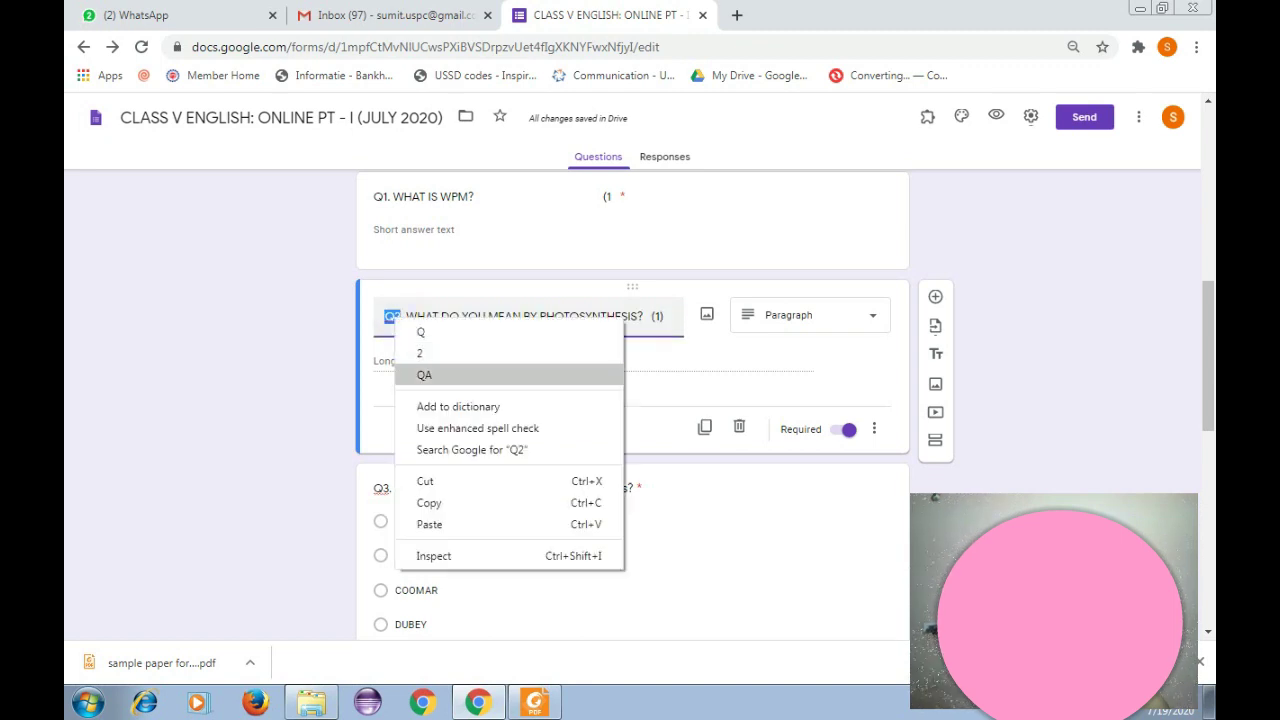
click(428, 407)
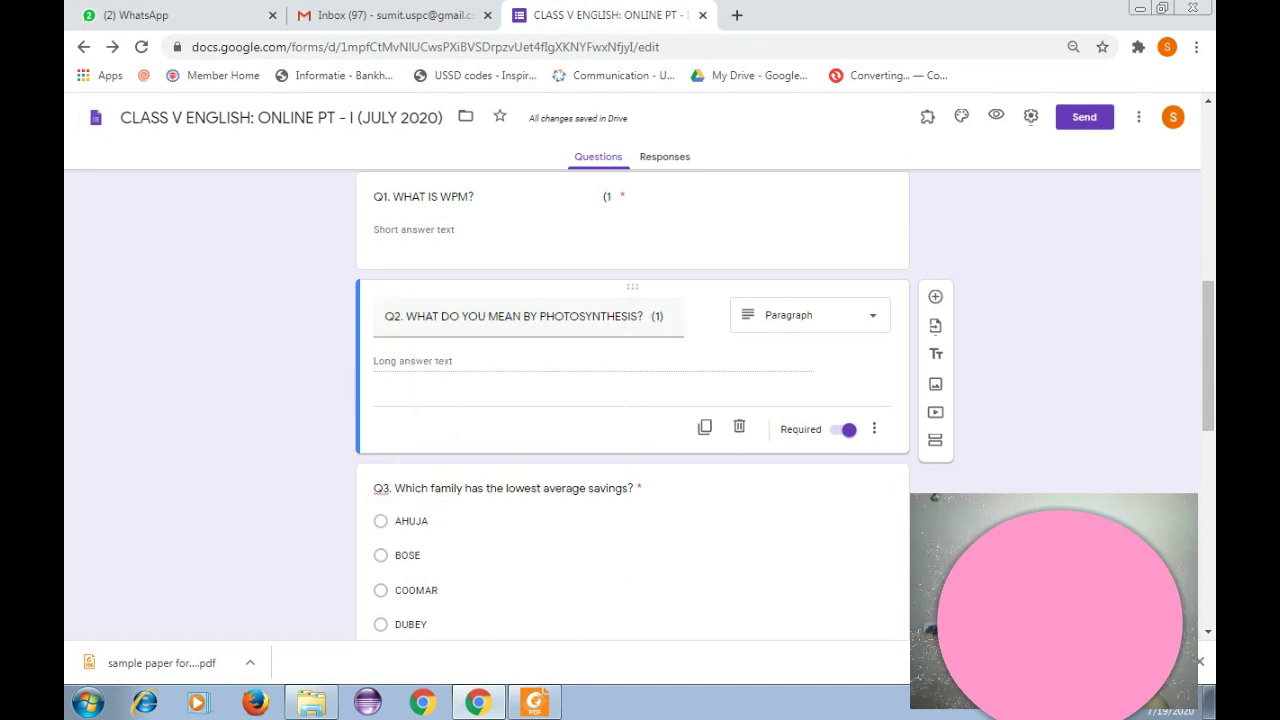
Review questions Q3 to Q5, including Q5's chart and file upload settings.
scroll(632, 400, down, 2)
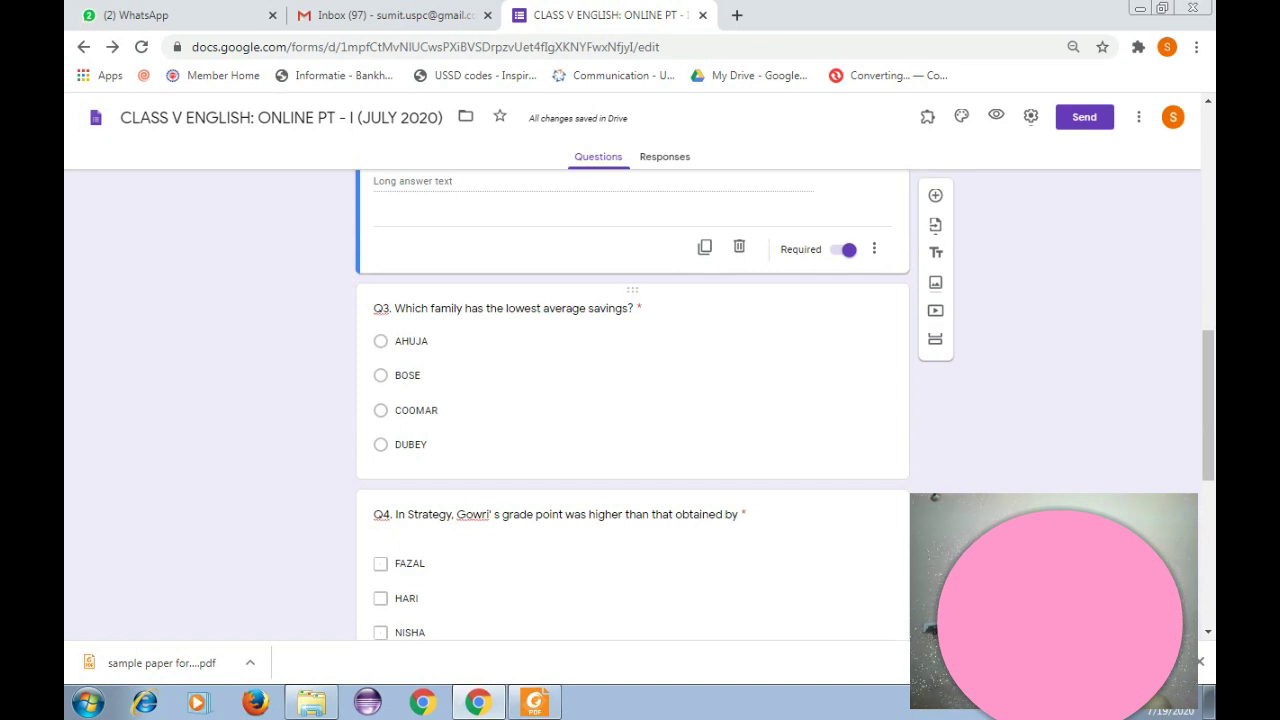
scroll(632, 400, down, 2)
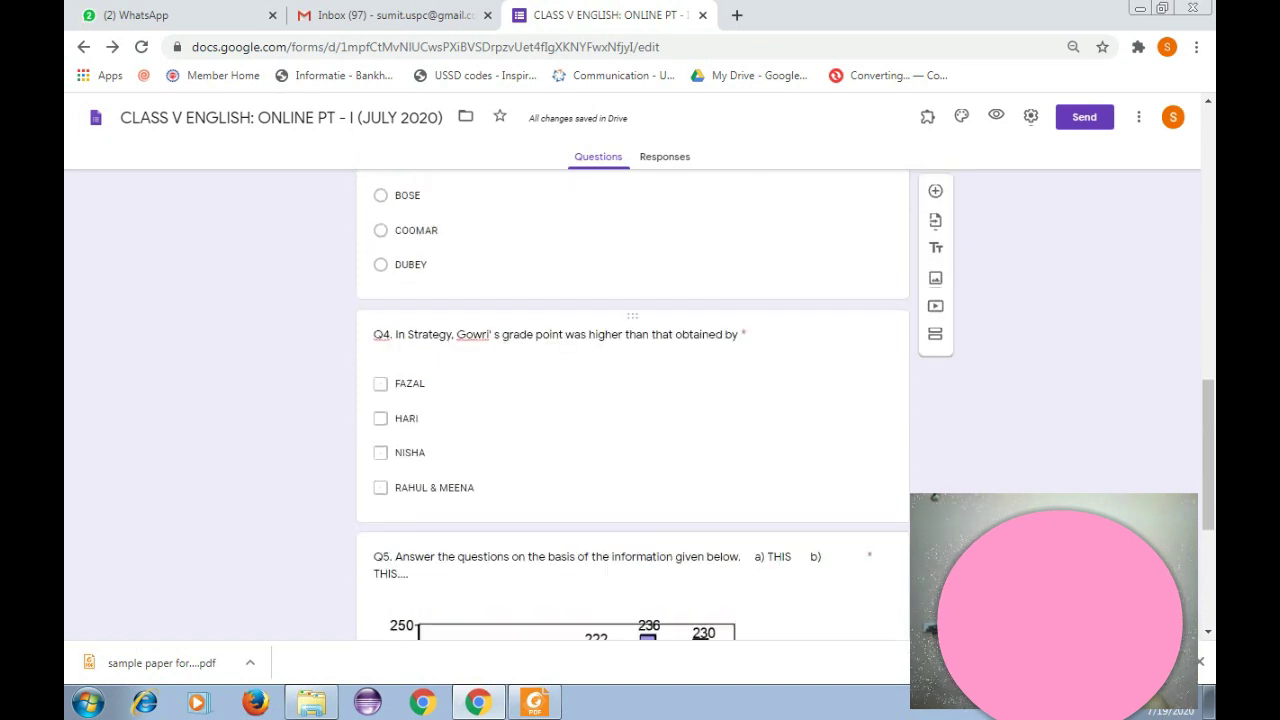
scroll(632, 400, down, 3)
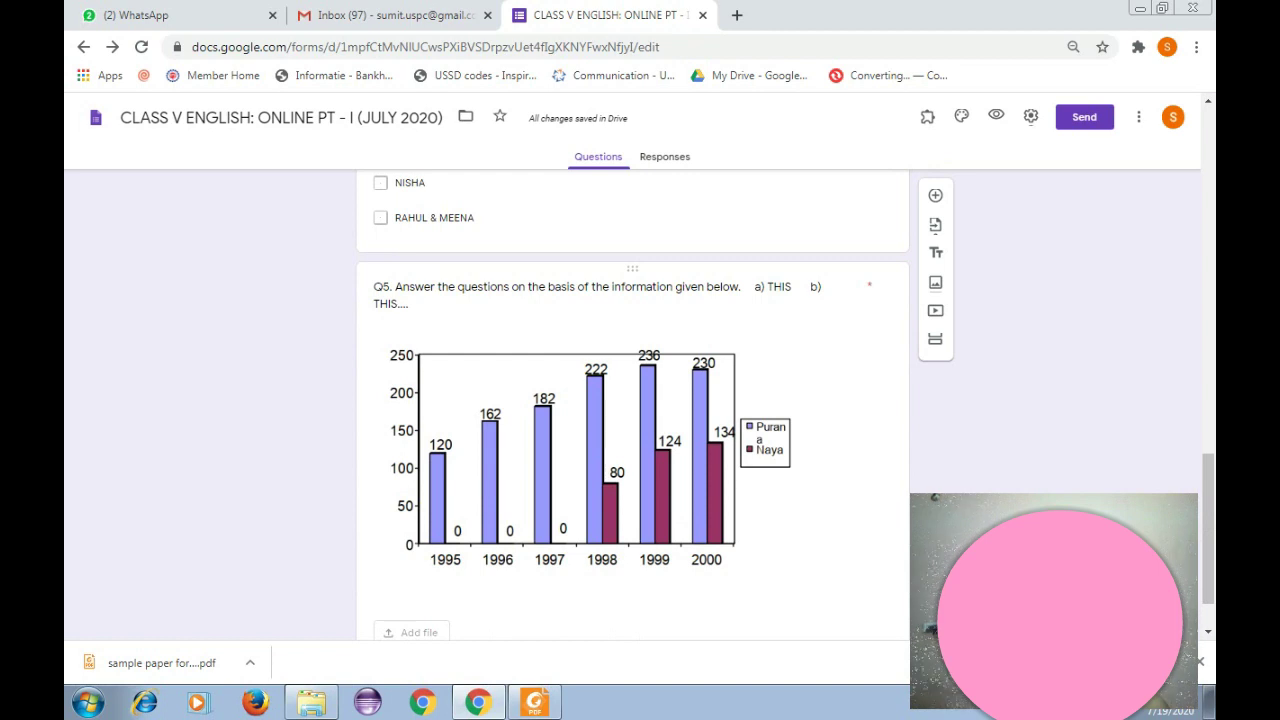
scroll(632, 400, down, 1)
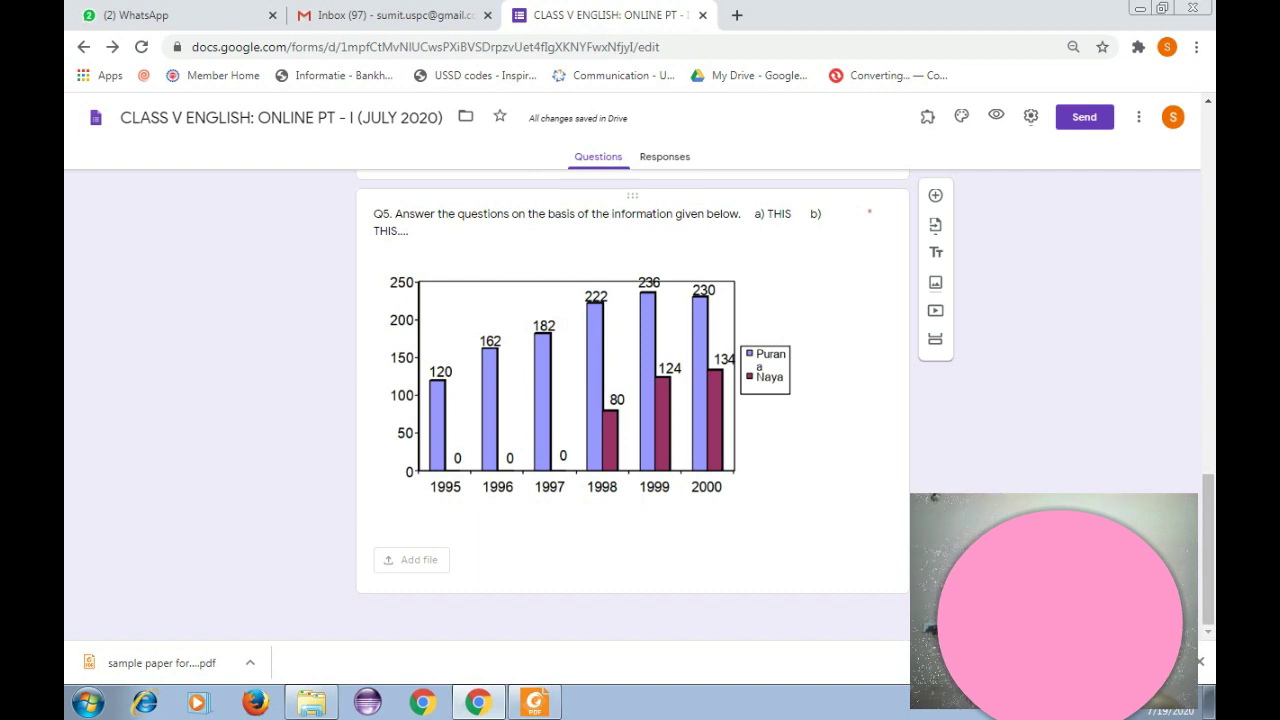
click(603, 547)
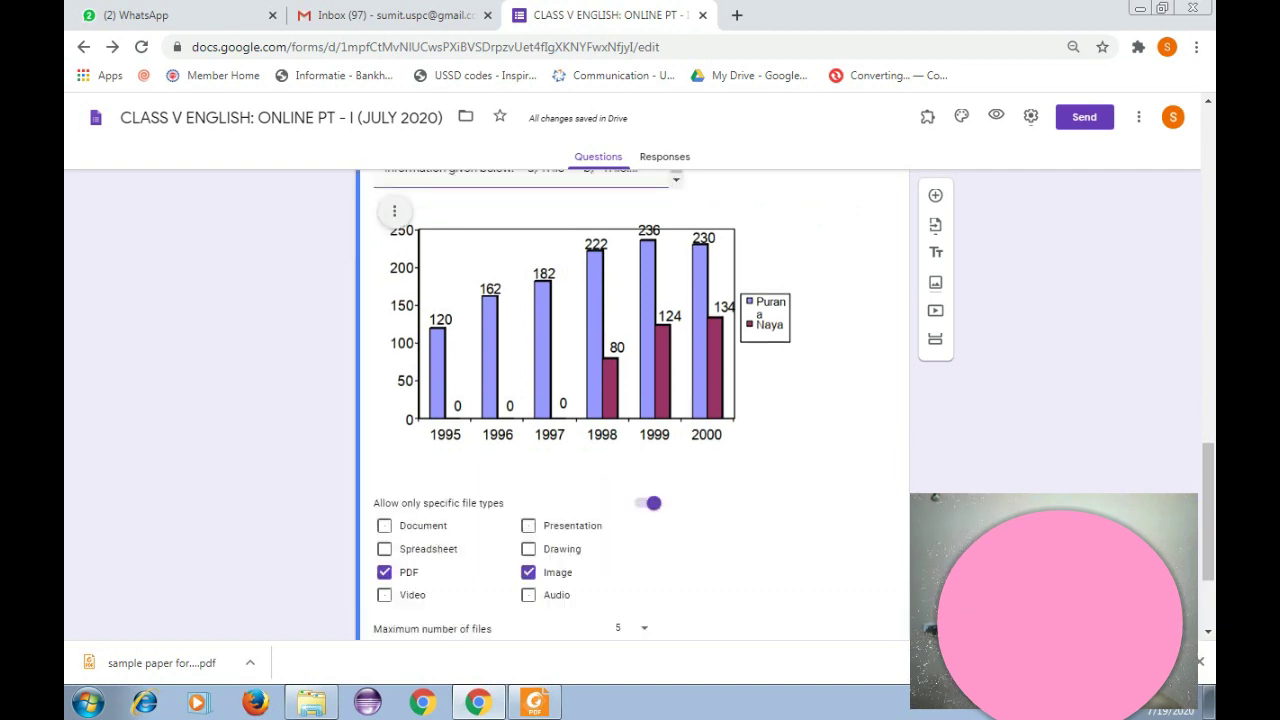
scroll(631, 400, up, 2)
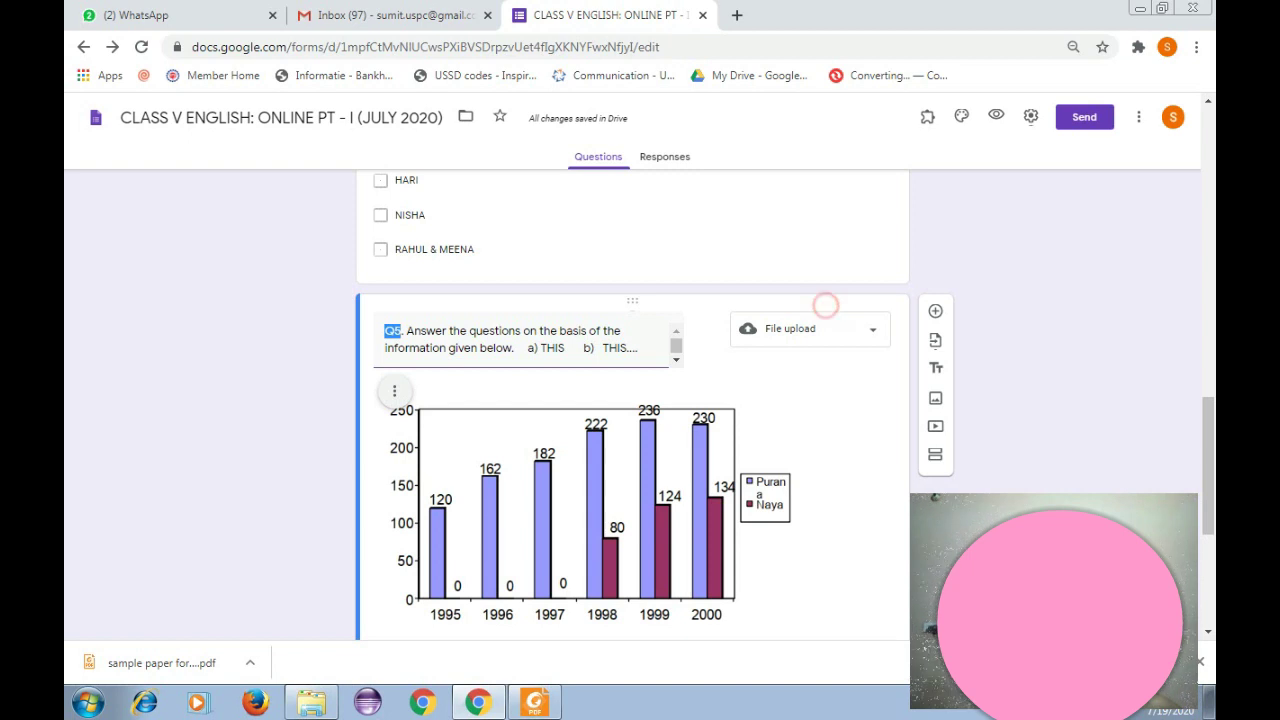
click(276, 325)
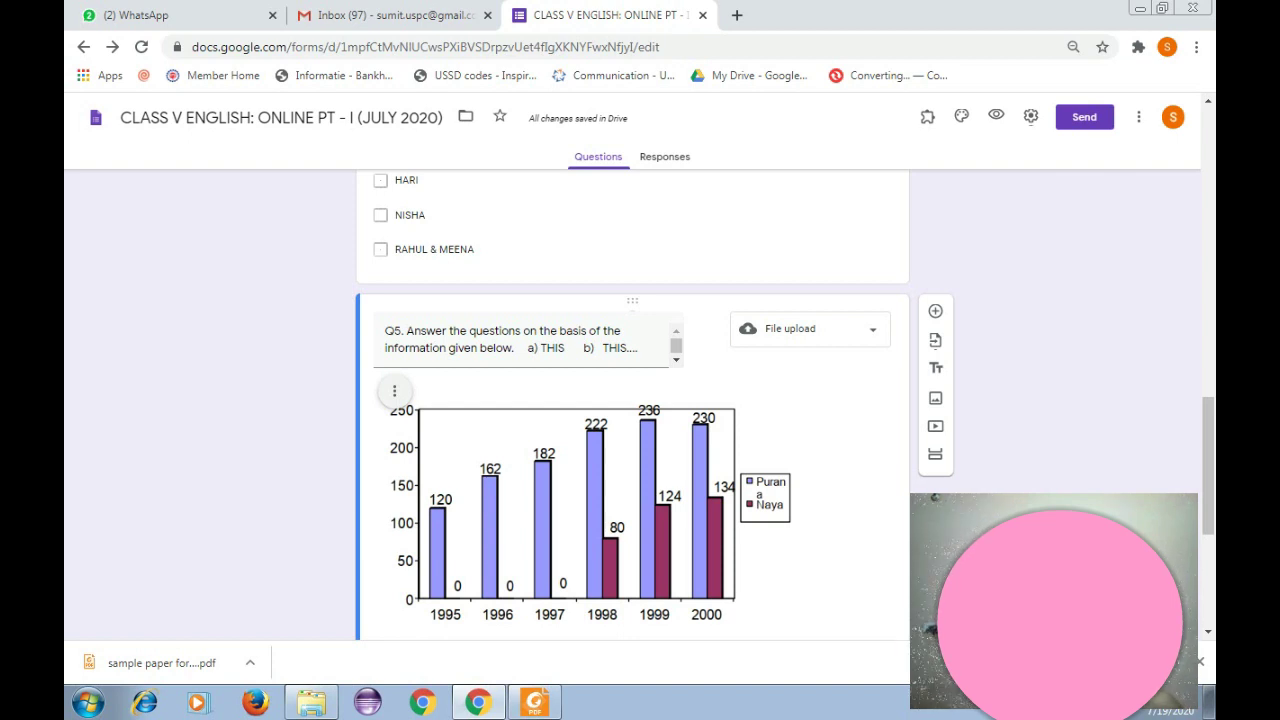
mouse_move(722, 10)
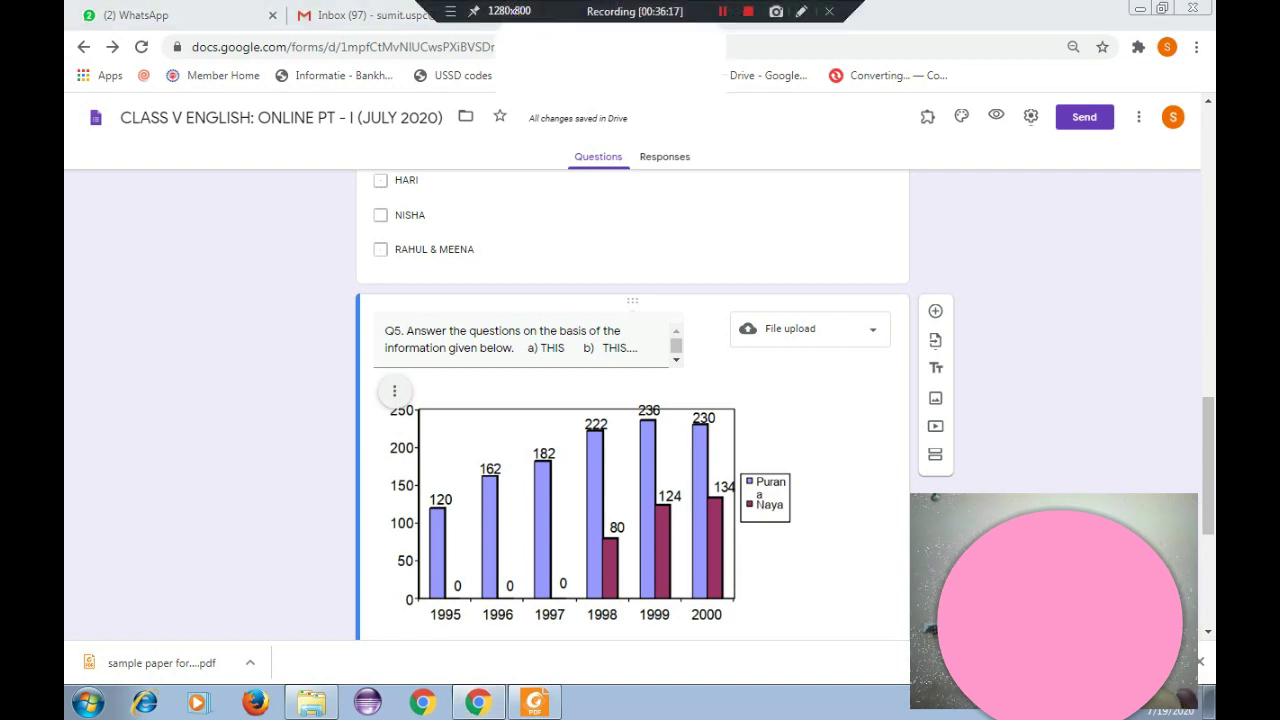